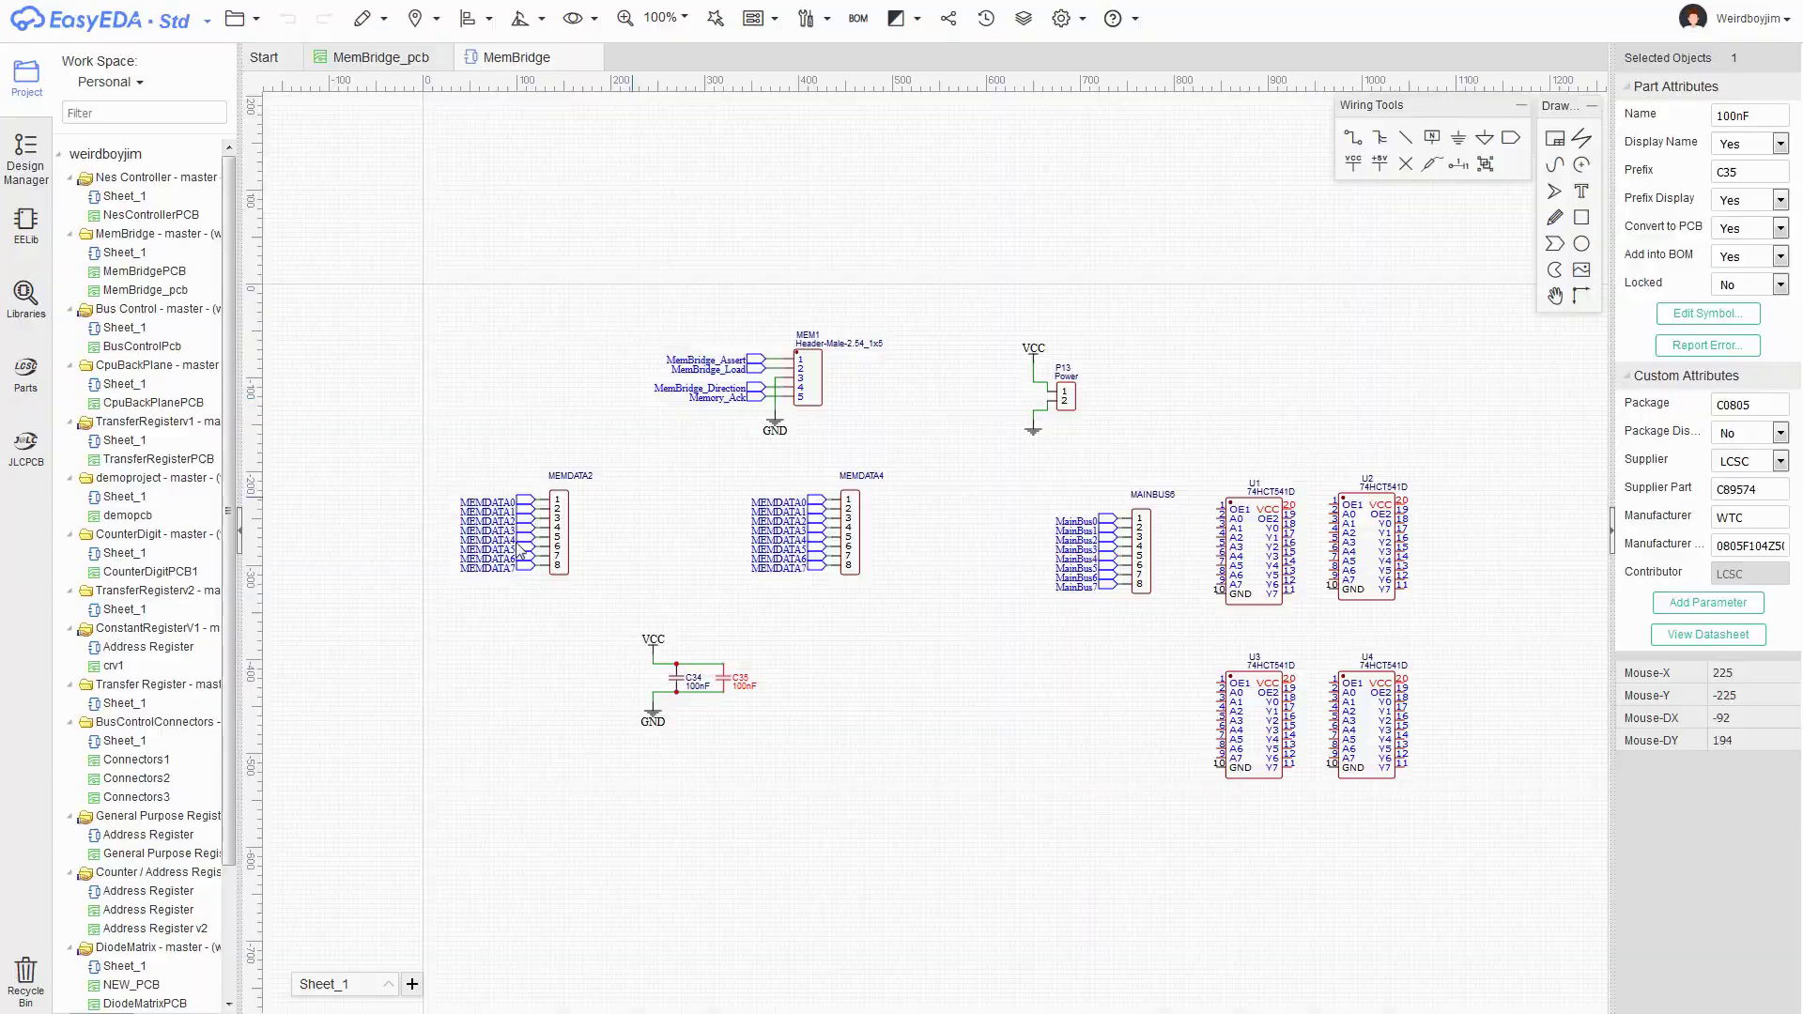
# - Move chips U1 and U2 into a vertical stack below the C34/C35 decoupling capacitors
pyautogui.moveTo(907, 716); pyautogui.dragTo(858, 595, button='right')
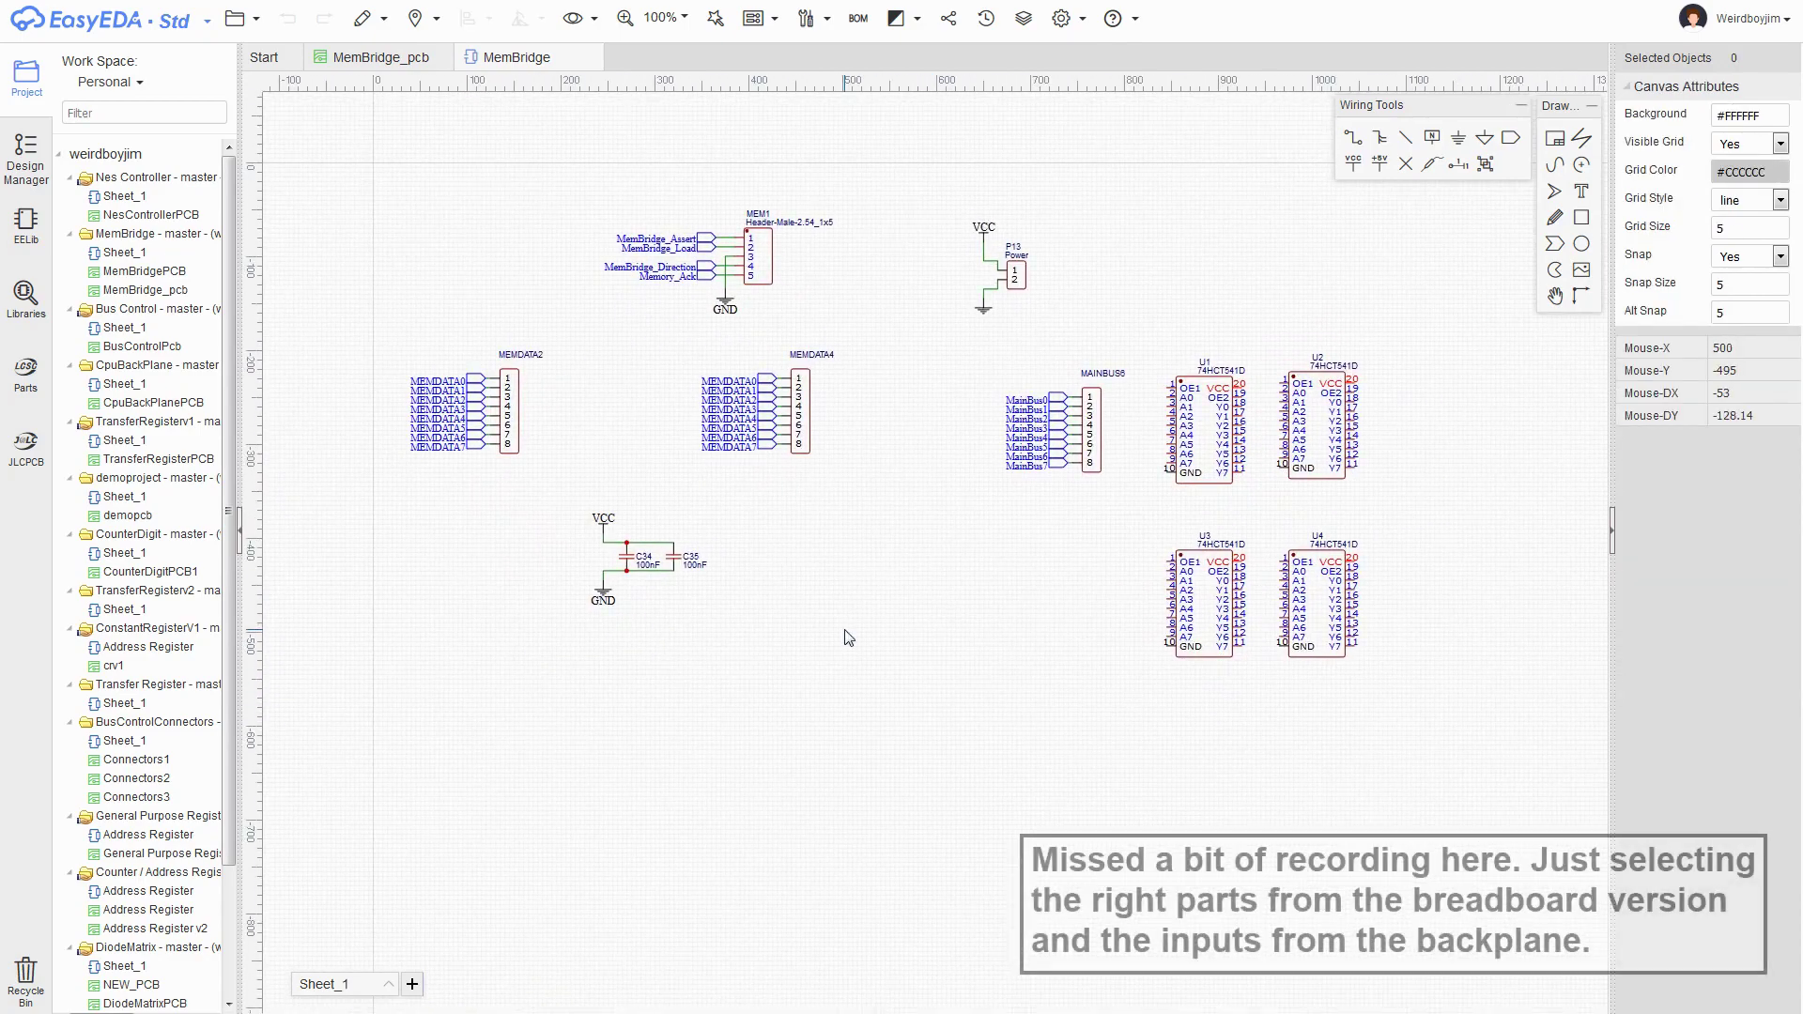
pyautogui.moveTo(1140, 259); pyautogui.dragTo(836, 704)
pyautogui.moveTo(888, 862); pyautogui.dragTo(1096, 673, button='right')
pyautogui.moveTo(1075, 548); pyautogui.dragTo(1041, 571)
pyautogui.click(1066, 379)
pyautogui.moveTo(967, 402); pyautogui.dragTo(1087, 663)
pyautogui.moveTo(1027, 466); pyautogui.dragTo(909, 640)
pyautogui.moveTo(1096, 320); pyautogui.dragTo(1014, 448, button='right')
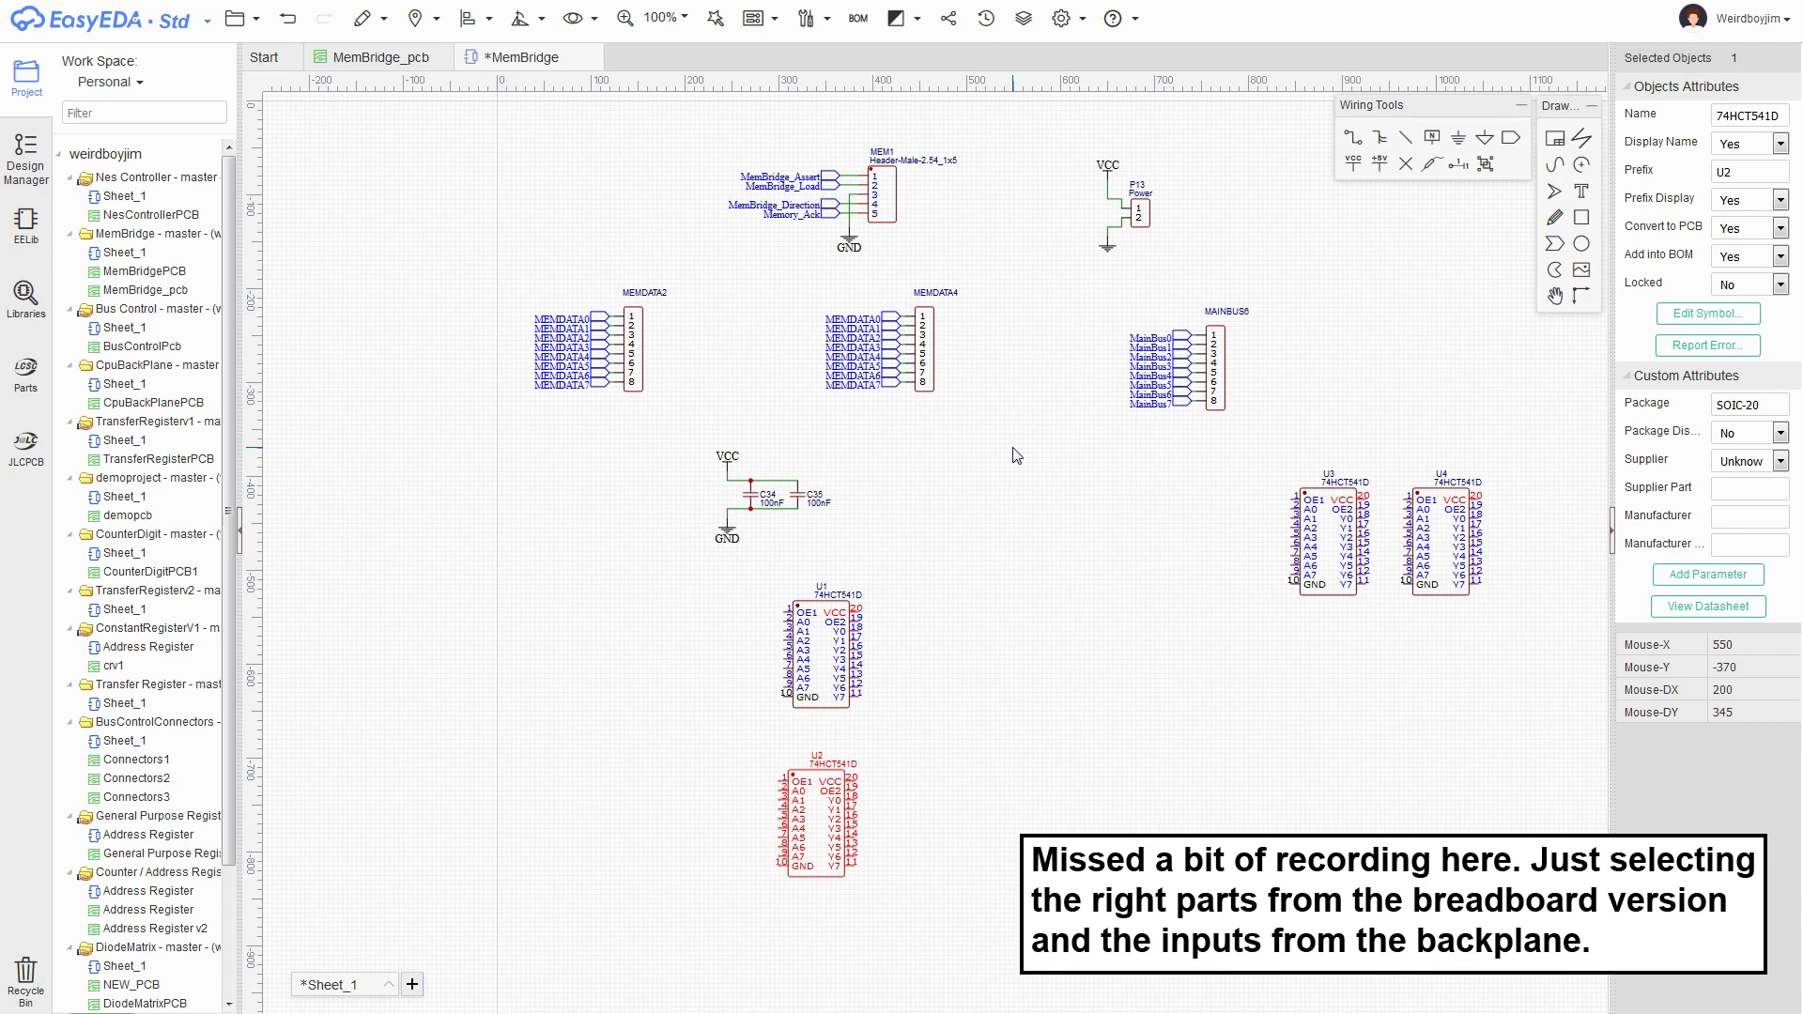
# - Copy the MainBus0 to MainBus7 net ports from the main bus header and wire them to U1's A0 to A7 inputs
pyautogui.click(1132, 285)
pyautogui.moveTo(1087, 302); pyautogui.dragTo(1202, 462)
pyautogui.hotkey('ctrl', 'c')
pyautogui.hotkey('ctrl', 'v')
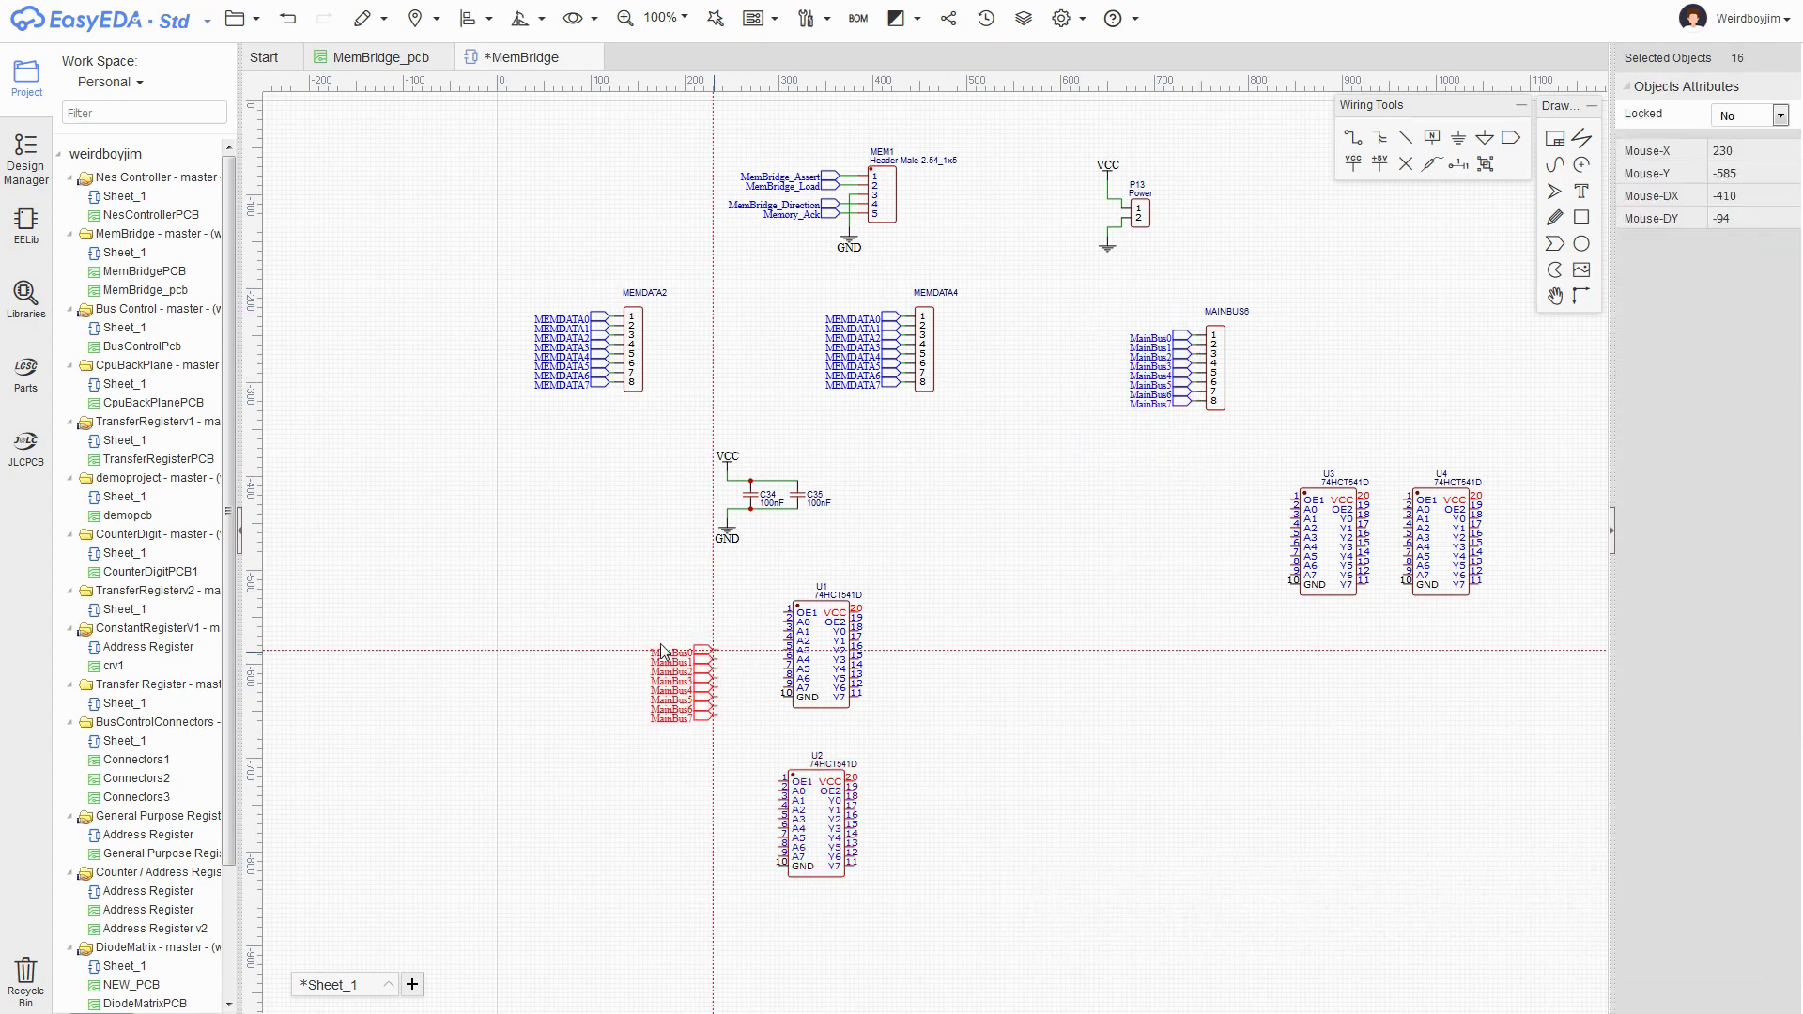
pyautogui.click(715, 611)
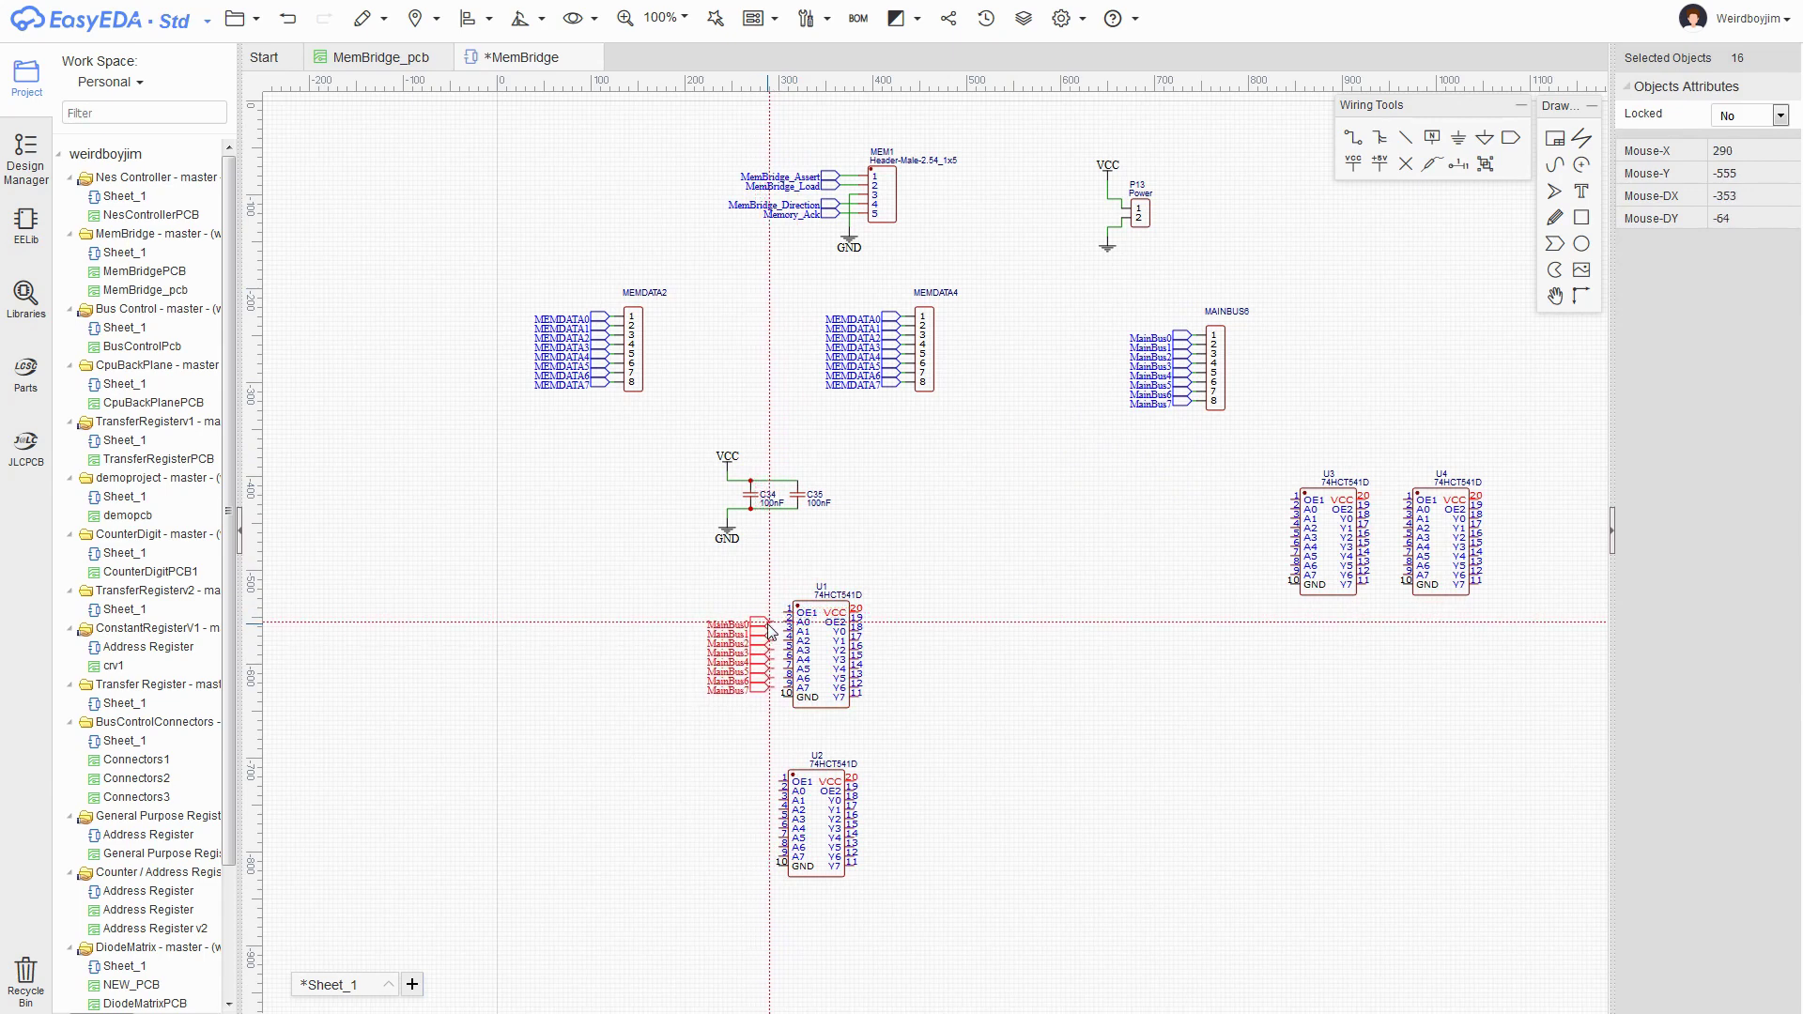
pyautogui.click(762, 628)
pyautogui.click(831, 586)
pyautogui.moveTo(751, 615); pyautogui.dragTo(699, 618)
pyautogui.click(993, 644)
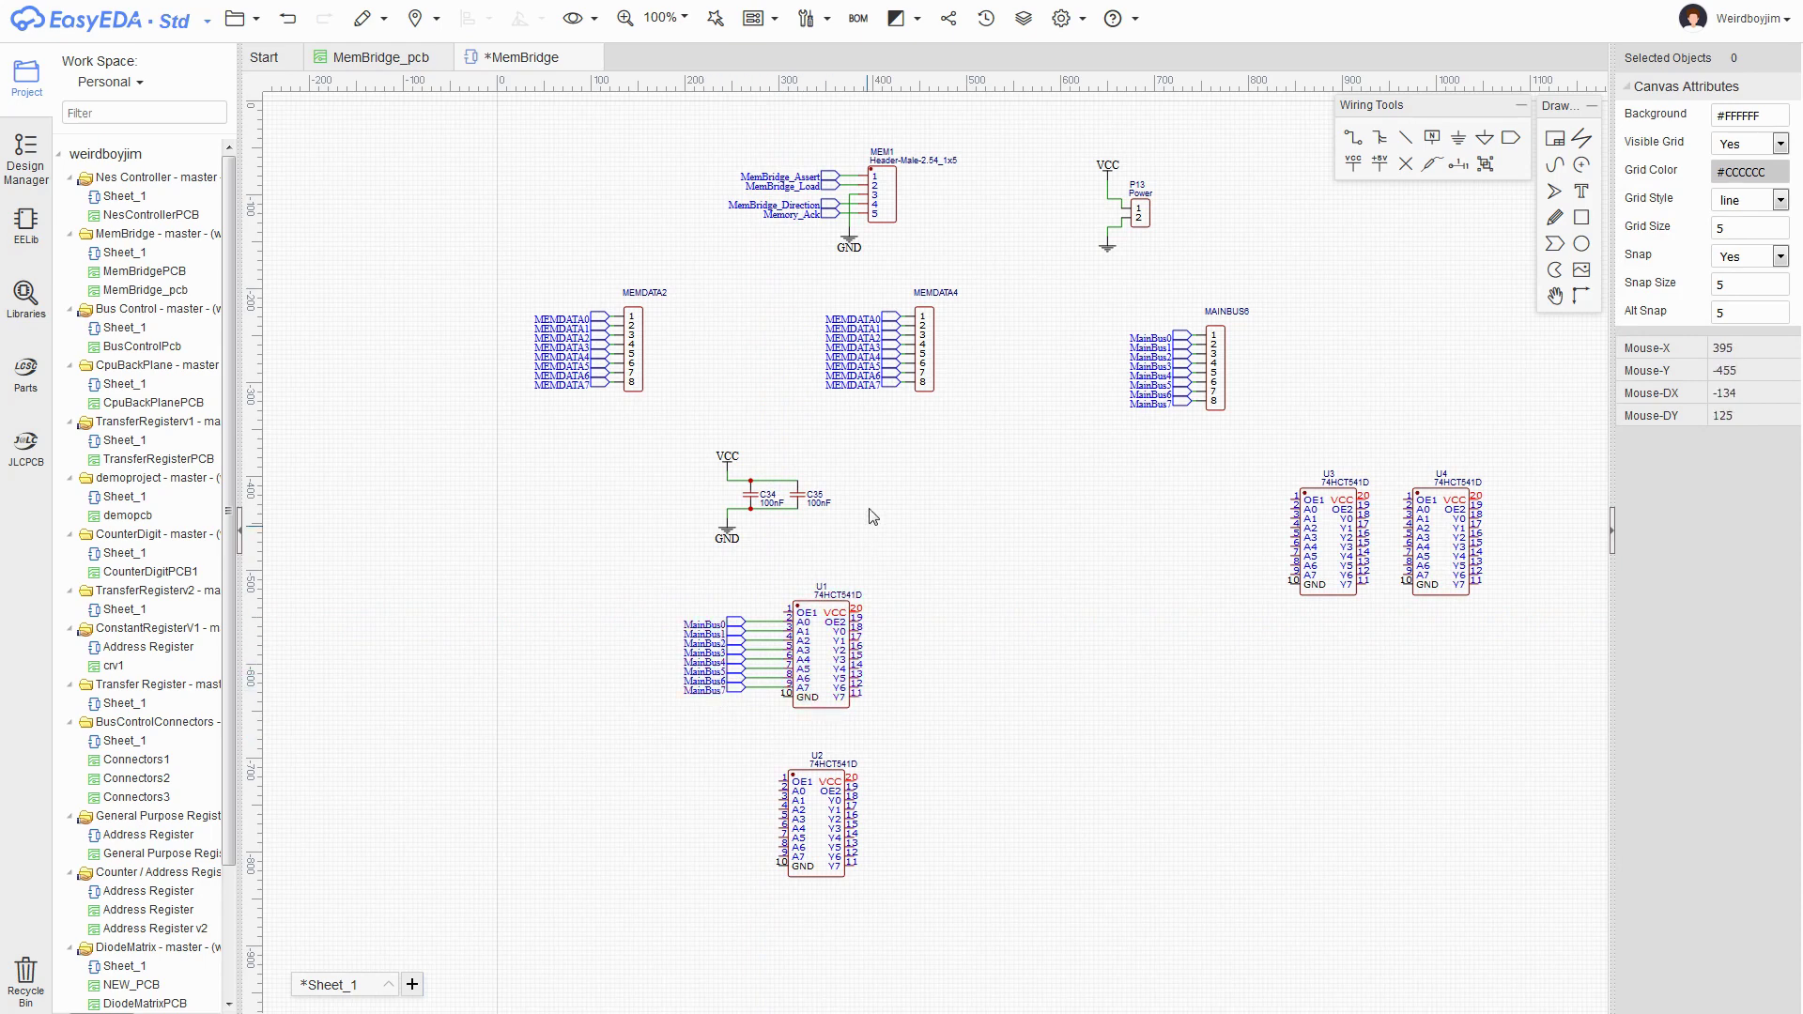
# - Paste a copy of the MEMDATA4 header's MEMDATA0 to MEMDATA7 net ports on the output side of U1
pyautogui.moveTo(793, 278); pyautogui.dragTo(915, 413)
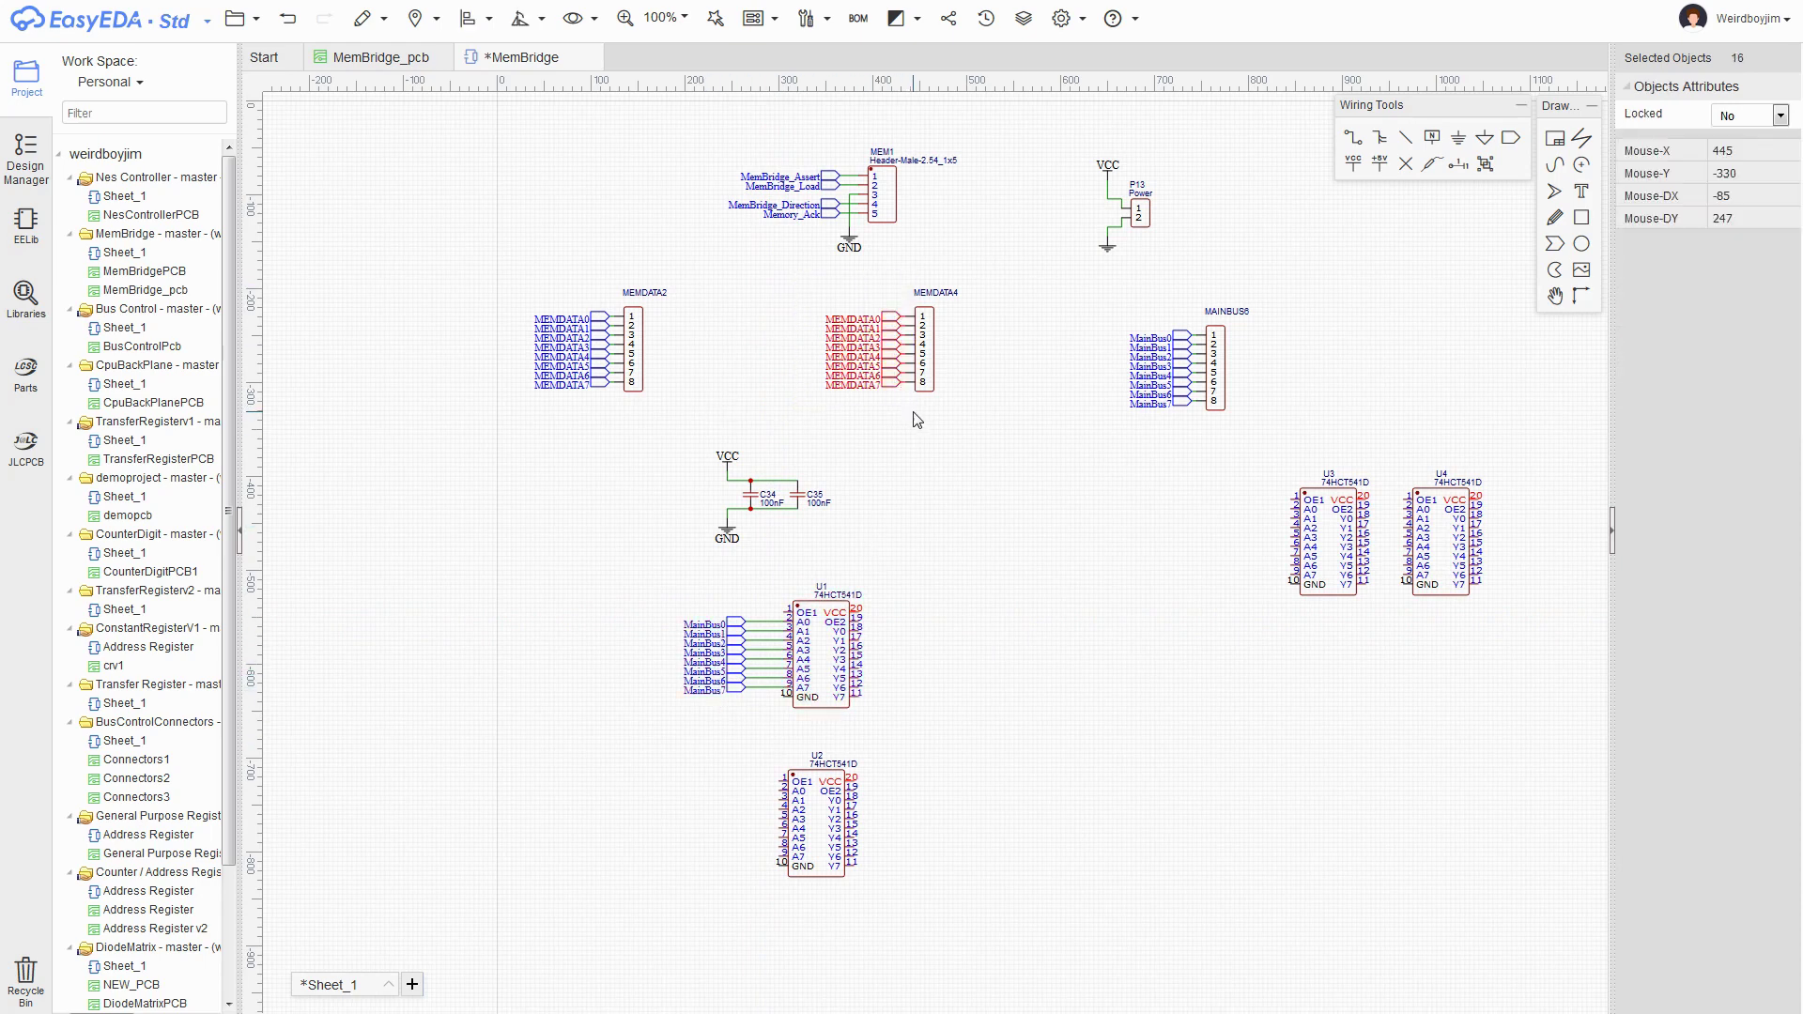
pyautogui.hotkey('ctrl', 'c')
pyautogui.hotkey('ctrl', 'v')
pyautogui.click(976, 620)
pyautogui.moveTo(1027, 578); pyautogui.dragTo(979, 801)
# - Flip the pasted MEMDATA ports horizontally and connect them to U1's Y0 to Y7 outputs
pyautogui.click(966, 618)
pyautogui.press('x')
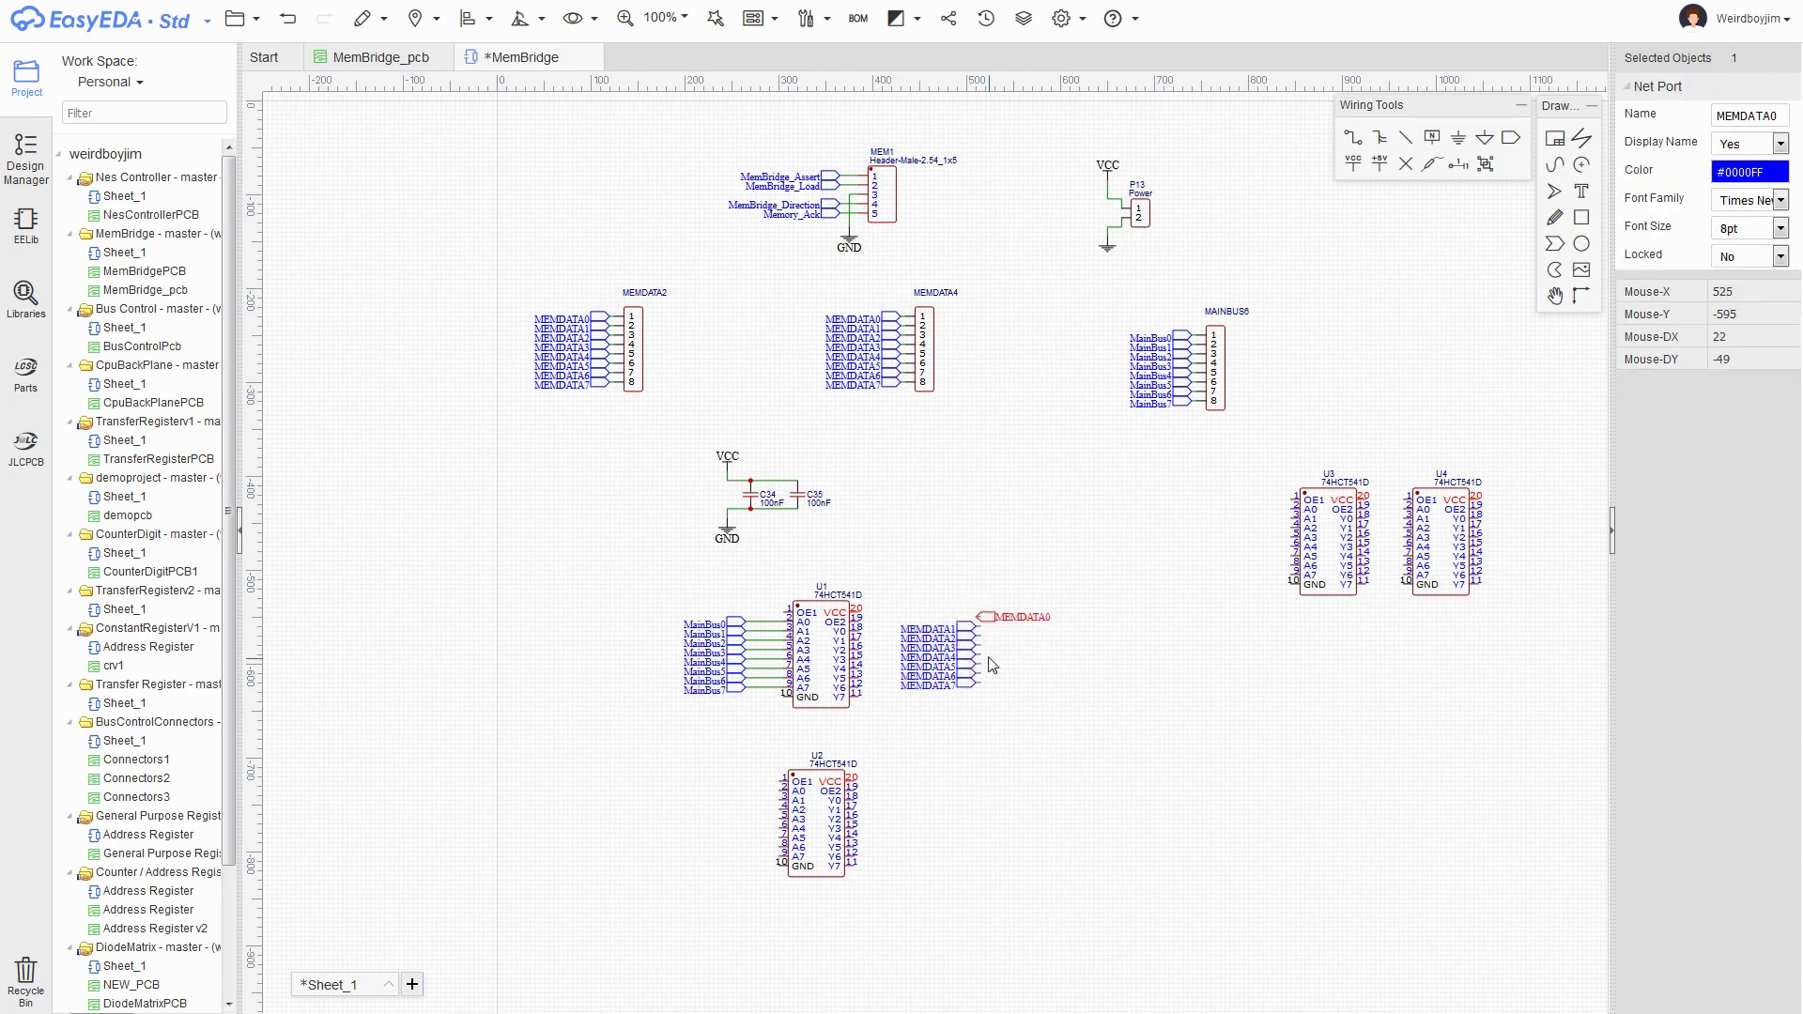
pyautogui.click(965, 627)
pyautogui.press('x')
pyautogui.click(962, 634)
pyautogui.press('x')
pyautogui.click(966, 644)
pyautogui.press('x')
pyautogui.click(963, 654)
pyautogui.press('x')
pyautogui.click(963, 664)
pyautogui.press('x')
pyautogui.moveTo(973, 579); pyautogui.dragTo(1112, 734)
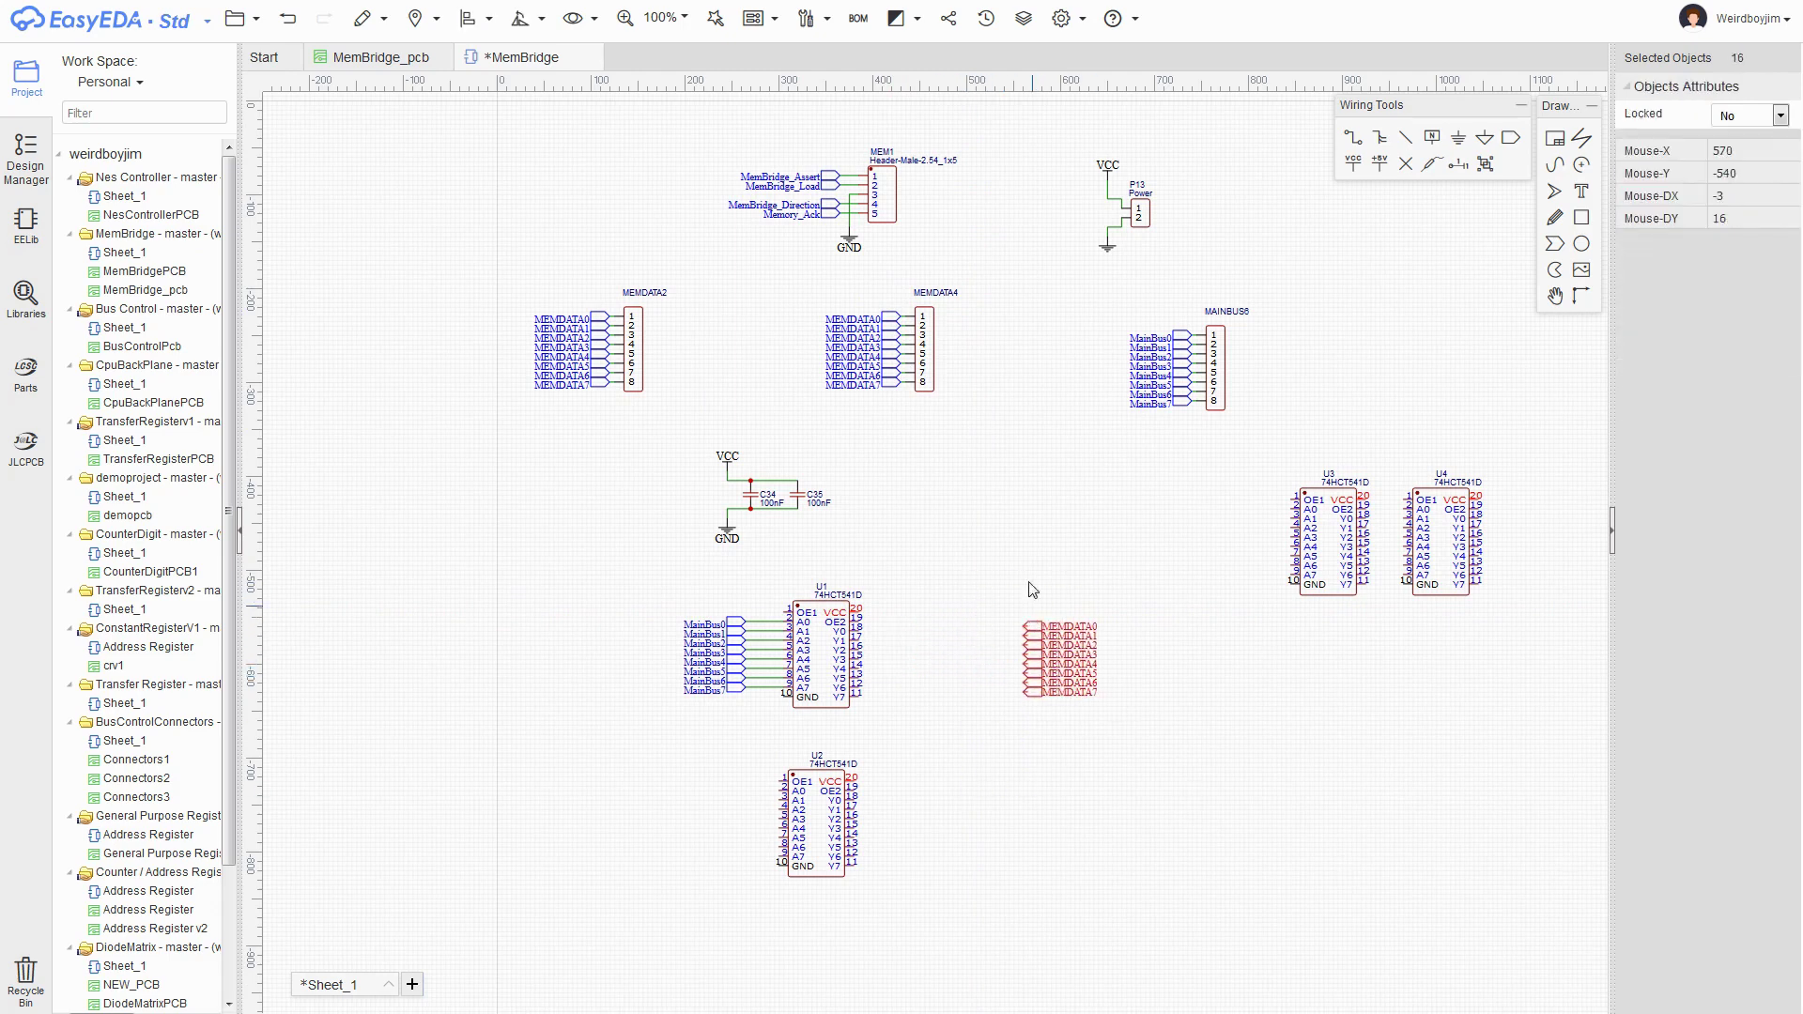
pyautogui.moveTo(1035, 635); pyautogui.dragTo(904, 640)
# - Place VCC and GND symbols beside U1 and wire them to its supply and ground pins
pyautogui.hotkey('ctrl', 'q')
pyautogui.click(887, 582)
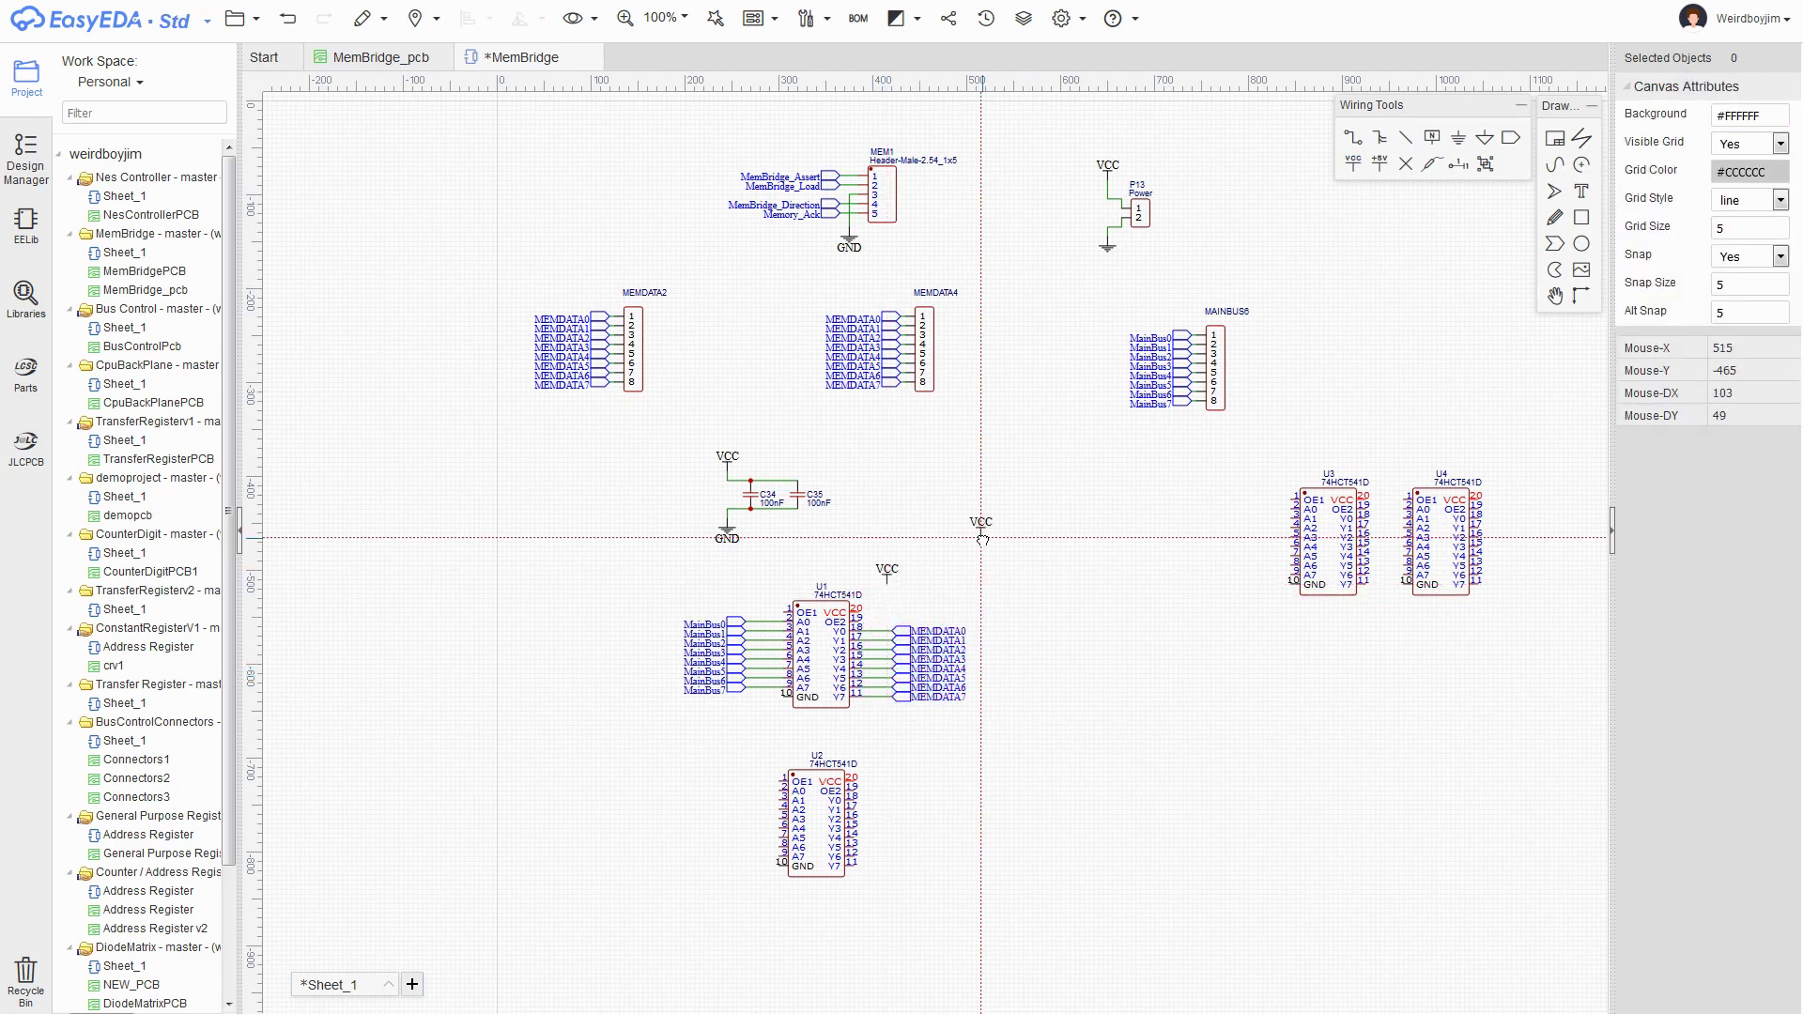
pyautogui.rightClick(983, 536)
pyautogui.hotkey('ctrl', 'g')
pyautogui.click(774, 704)
pyautogui.rightClick(774, 704)
pyautogui.click(774, 702)
pyautogui.click(784, 697)
pyautogui.click(859, 612)
pyautogui.click(887, 583)
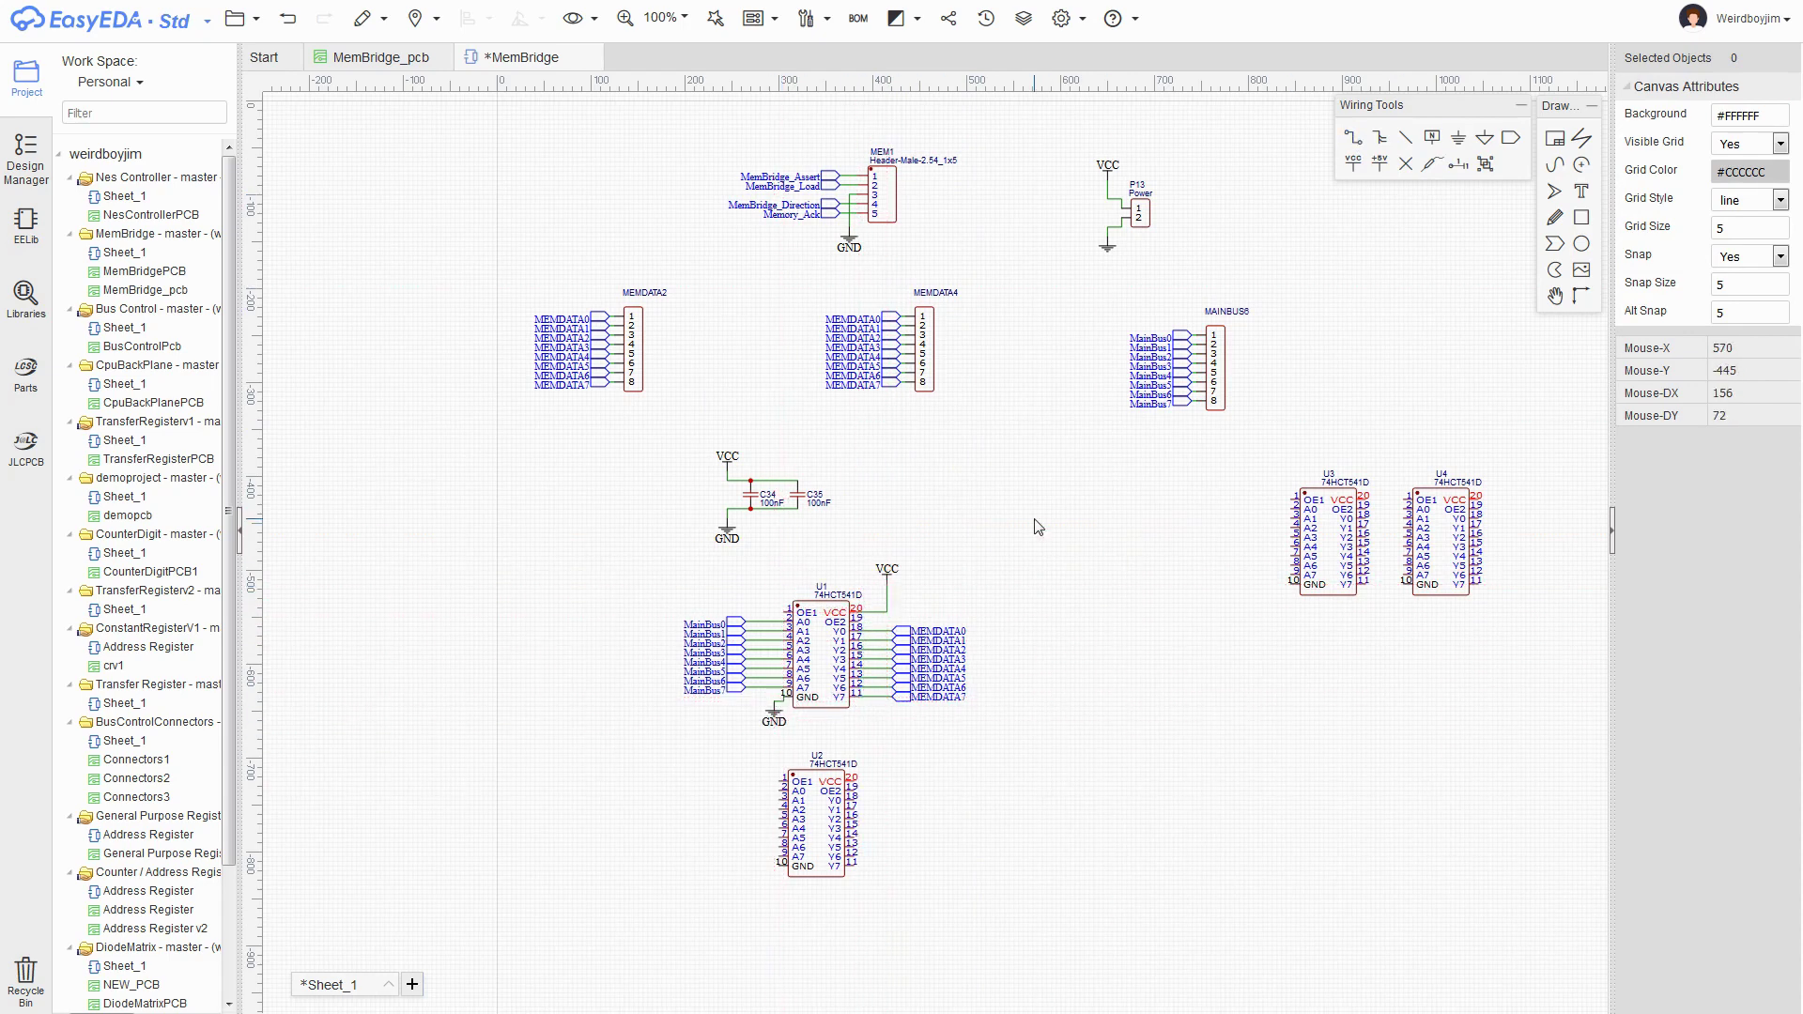
# - Copy the MemBridge_Direction net port from the MEM1 header and wire it to U1's OE1 pin
pyautogui.click(832, 205)
pyautogui.hotkey('ctrl', 'c')
pyautogui.hotkey('ctrl', 'v')
pyautogui.click(750, 589)
pyautogui.click(750, 589)
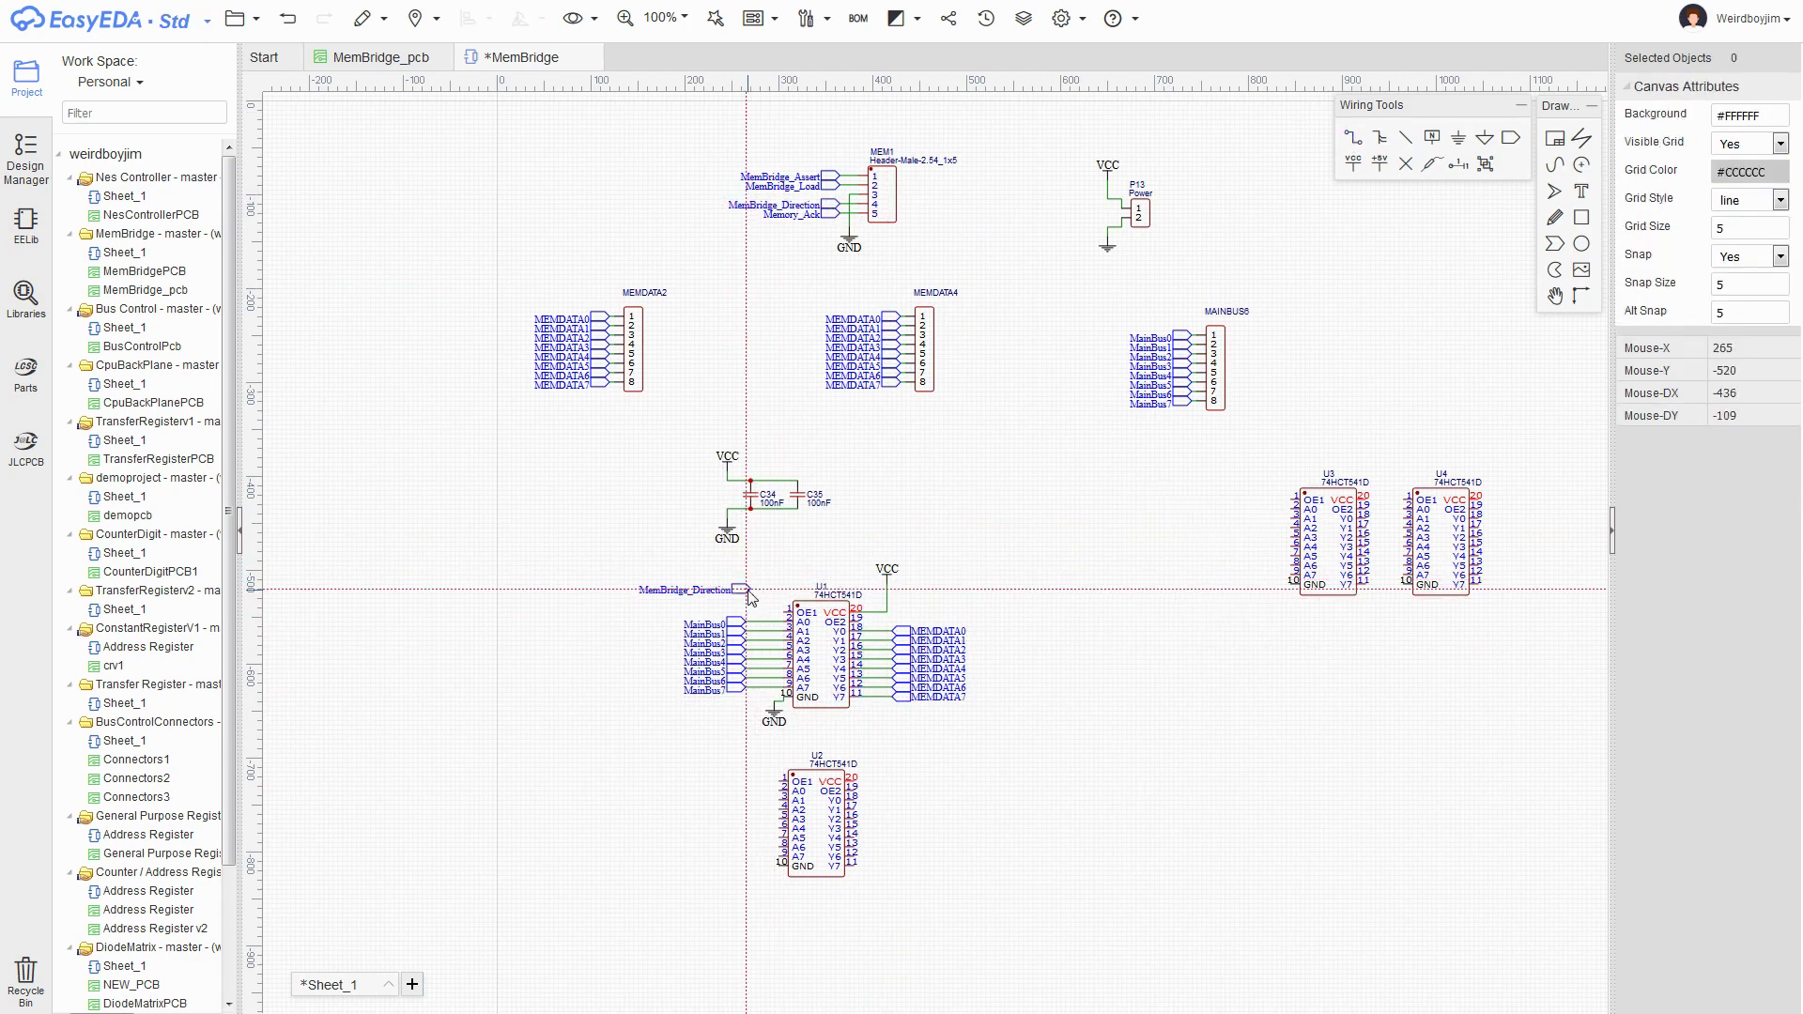
pyautogui.click(784, 612)
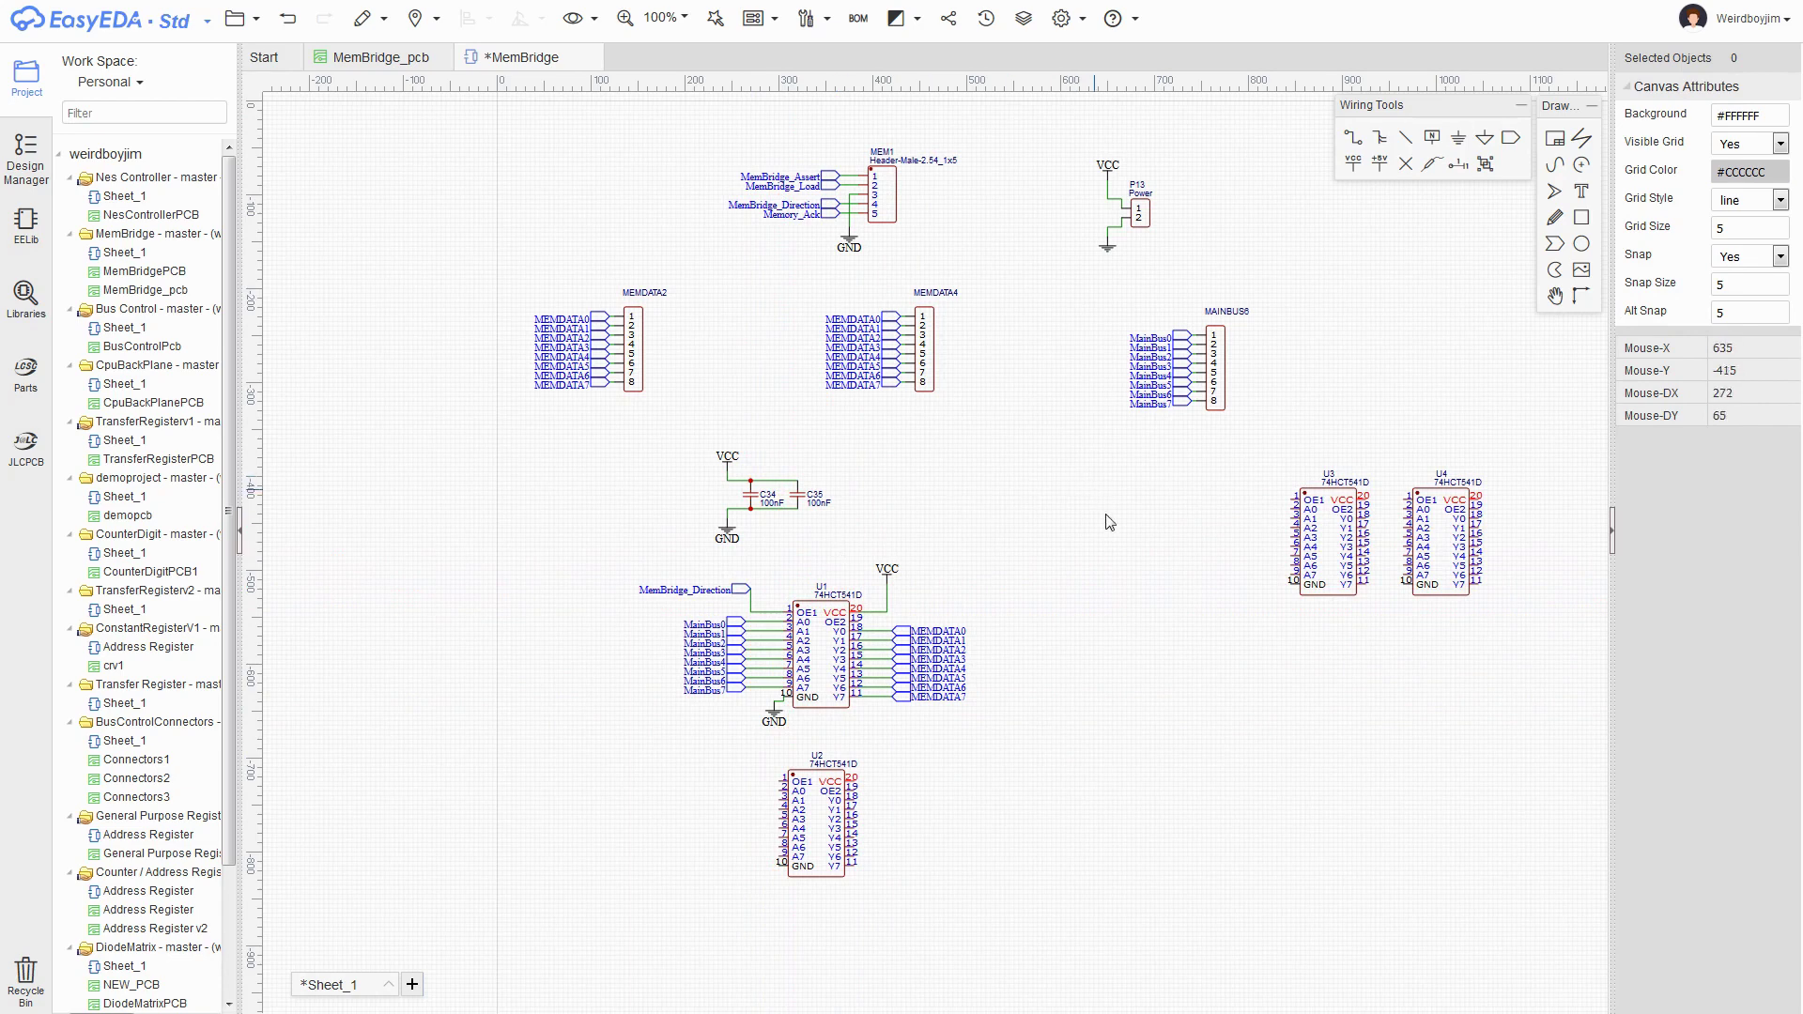
# - Place an upside-down GND symbol above U1's outputs and wire it to the OE2 pin
pyautogui.hotkey('ctrl', 'g')
pyautogui.press('space')
pyautogui.press('space')
pyautogui.click(910, 607)
pyautogui.rightClick(984, 540)
pyautogui.press('w')
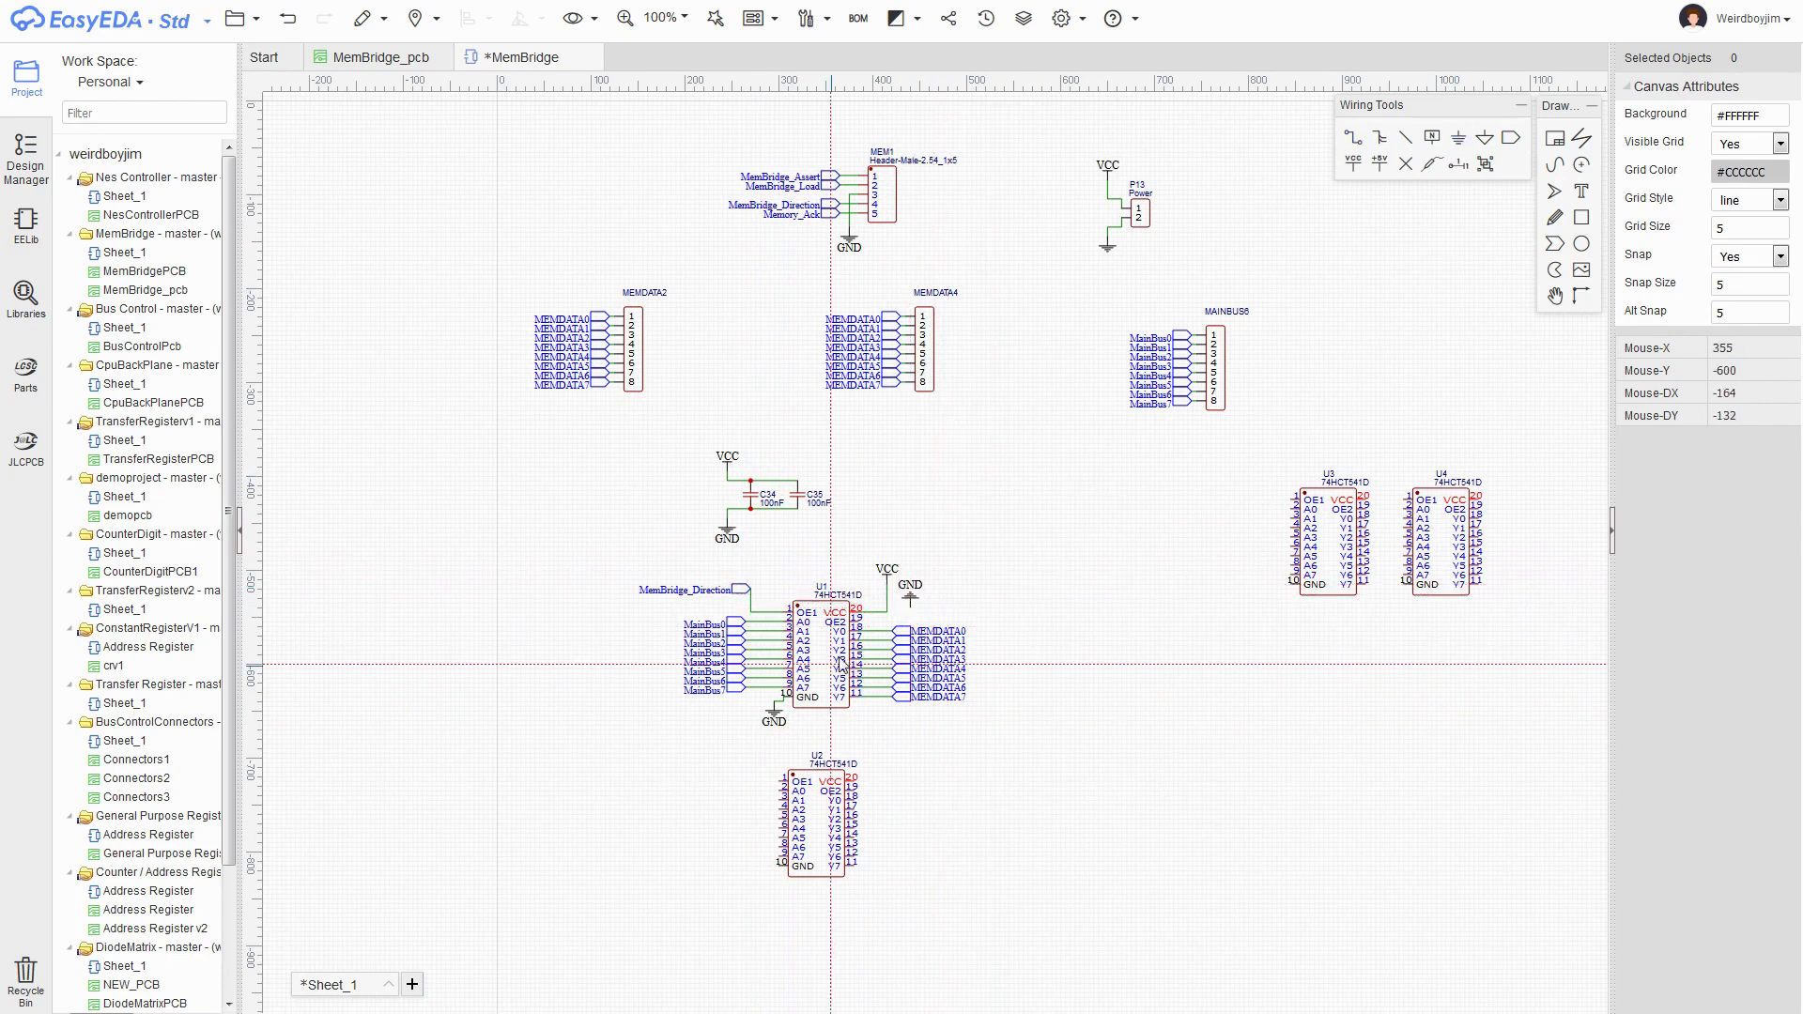
pyautogui.click(858, 622)
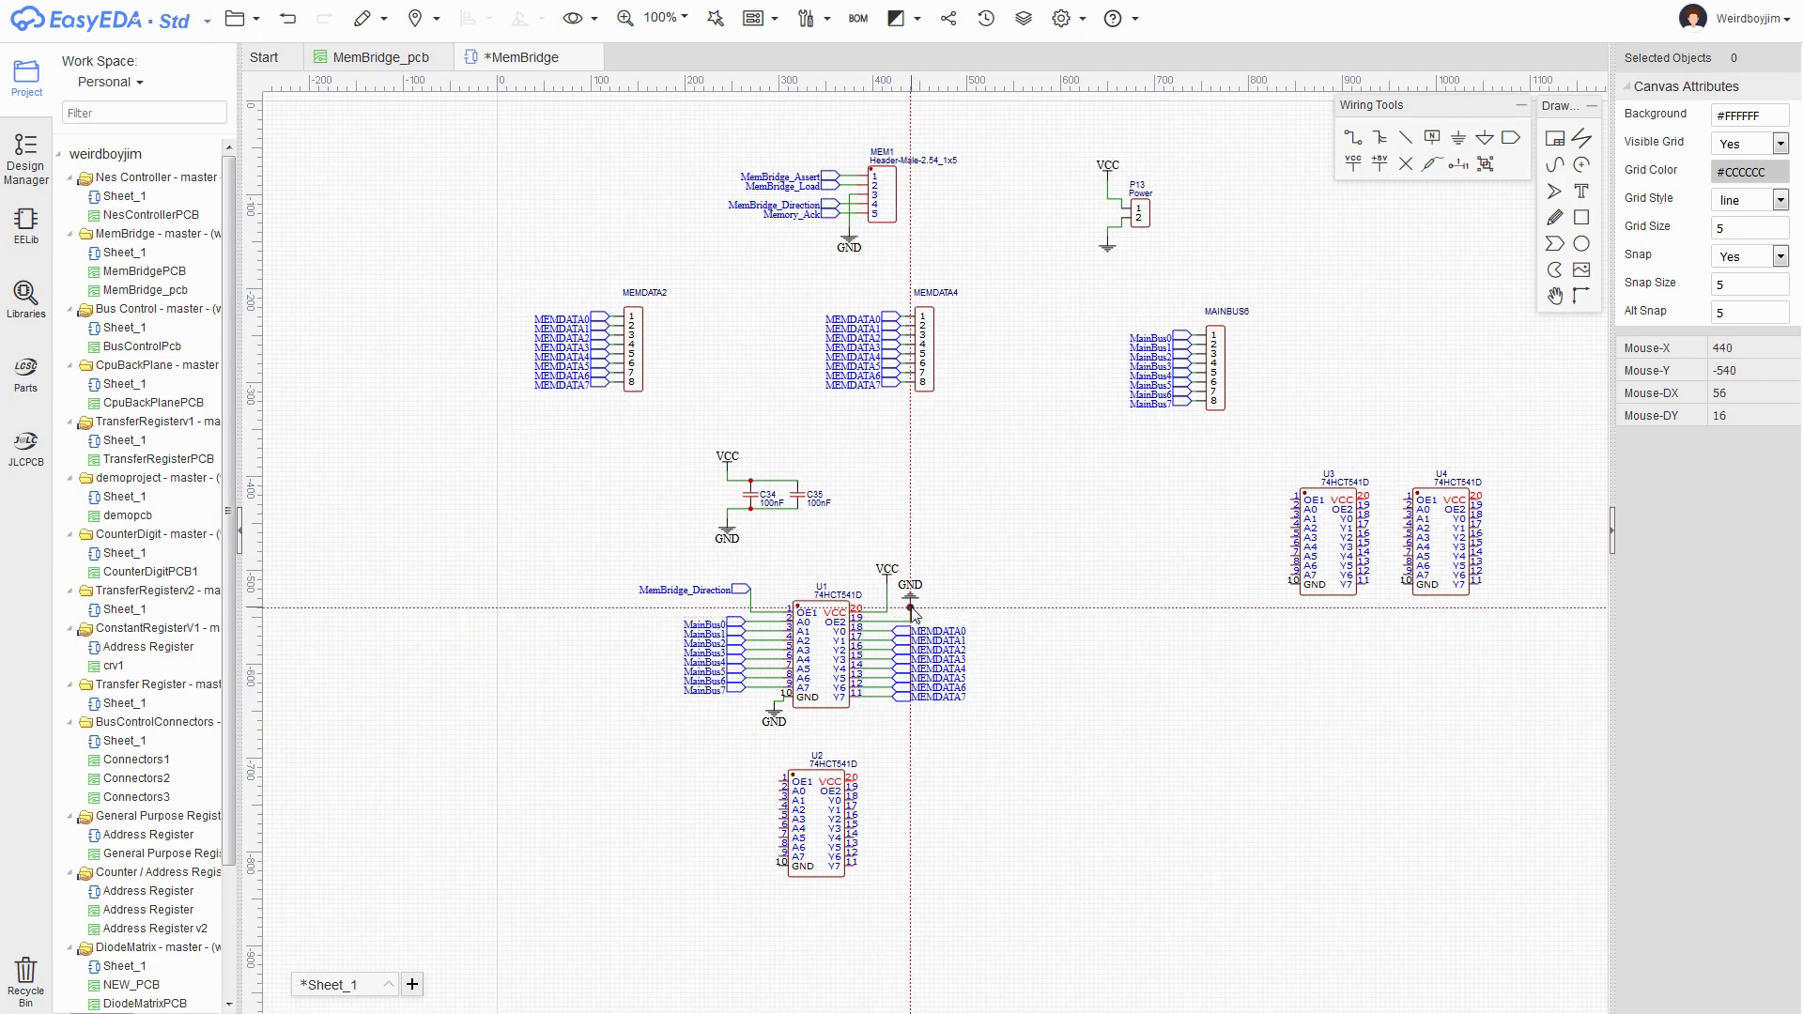
pyautogui.click(911, 610)
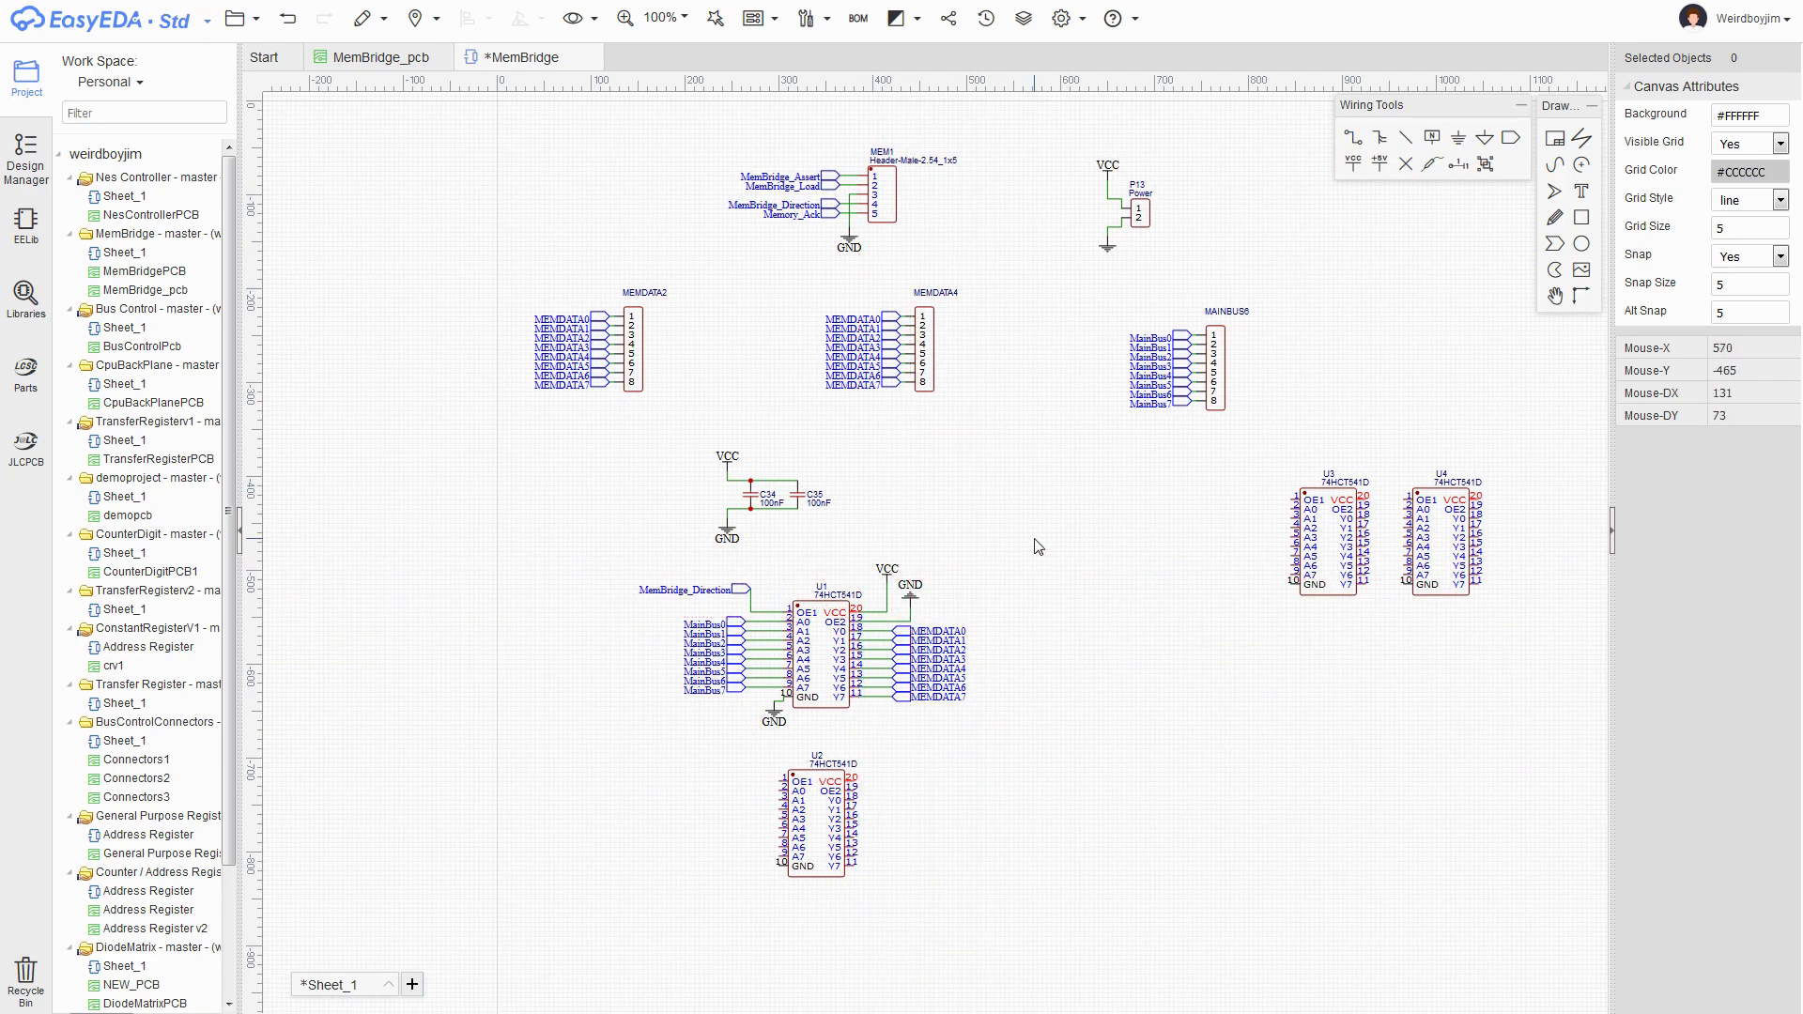
# - Copy the MEMDATA0 to MEMDATA7 net ports and wire them to U2's A0 to A7 inputs
pyautogui.moveTo(786, 286); pyautogui.dragTo(902, 422)
pyautogui.hotkey('ctrl', 'c')
pyautogui.hotkey('ctrl', 'v')
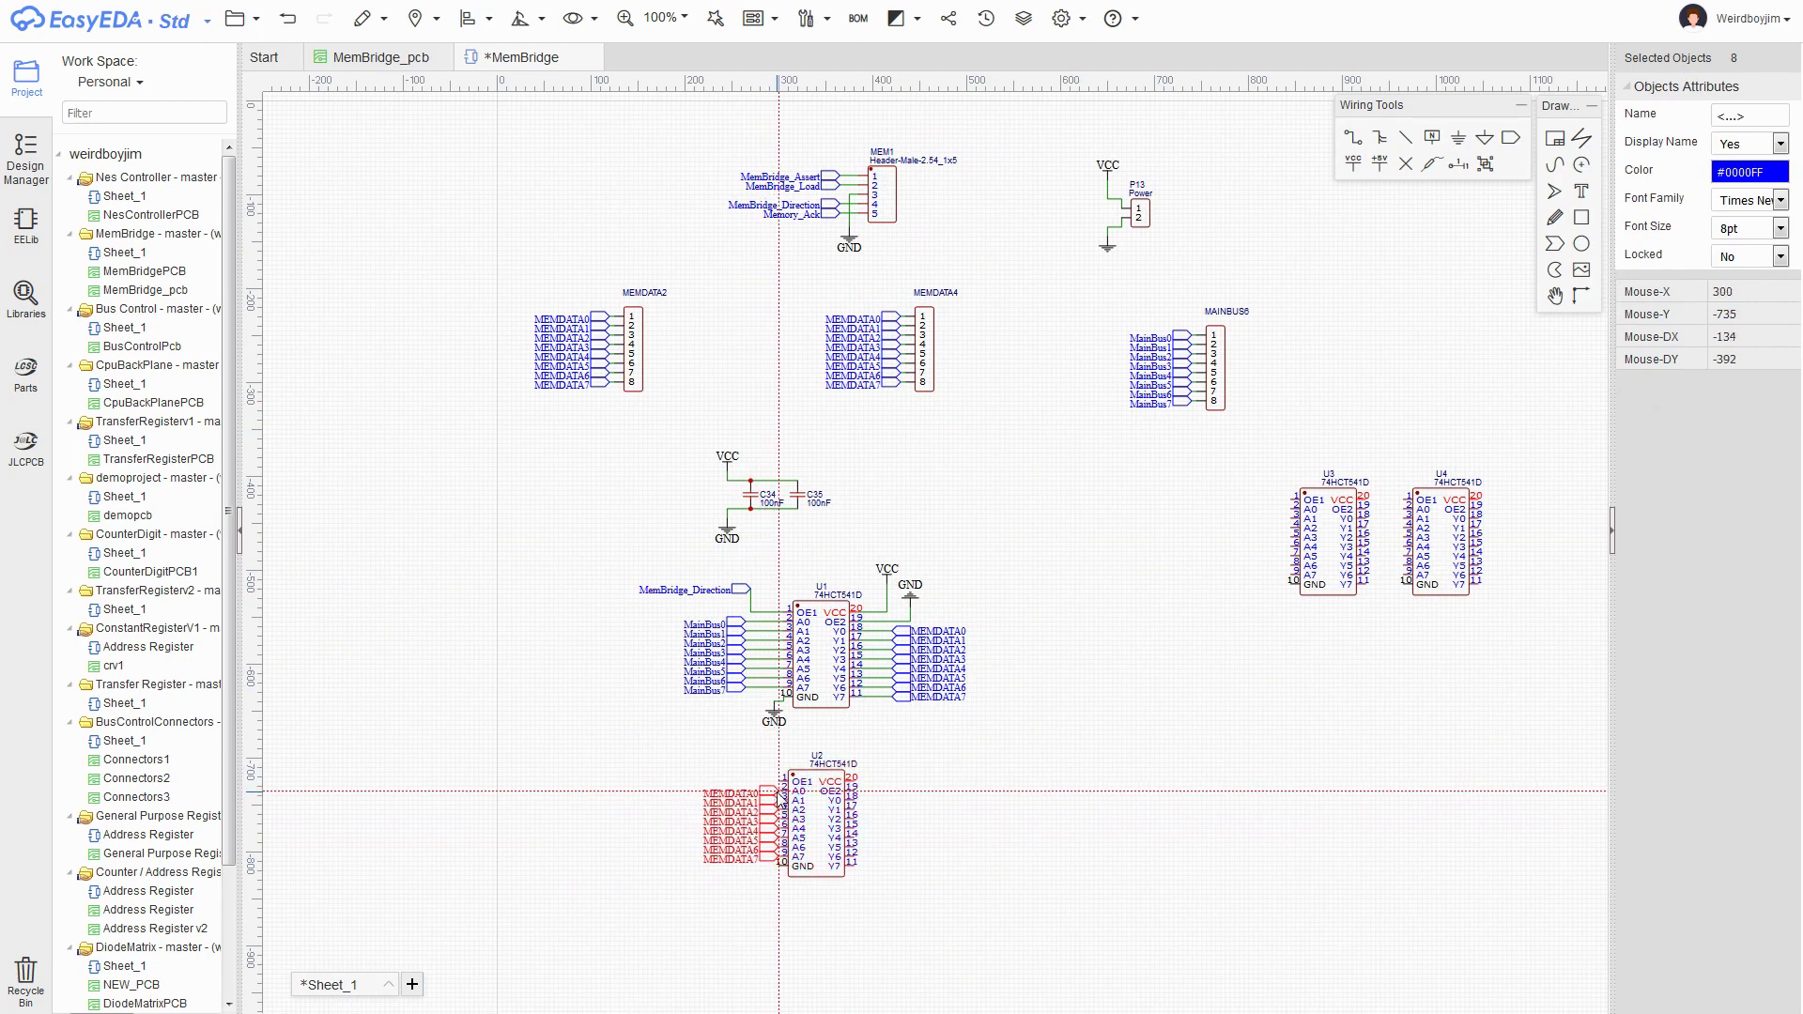
pyautogui.click(719, 791)
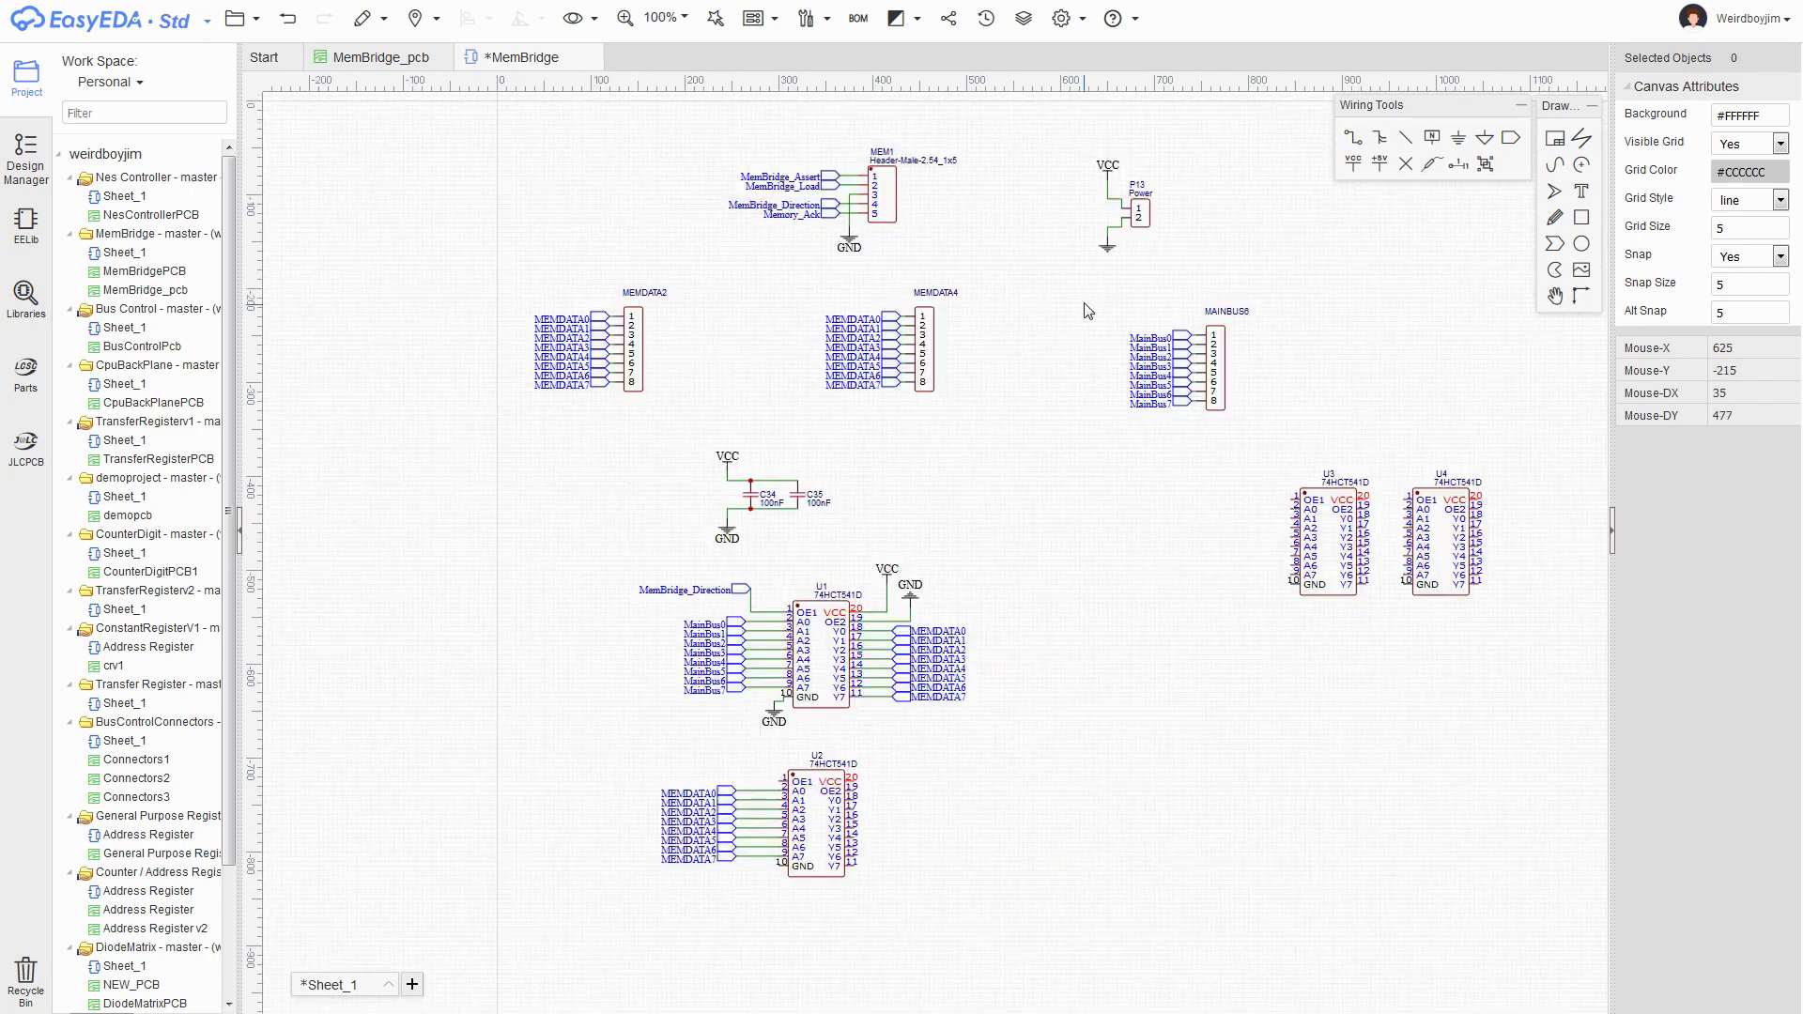
# - Paste a copy of the MainBus0 to MainBus7 ports on the output side of U2 and flip them horizontally
pyautogui.moveTo(1101, 287); pyautogui.dragTo(1210, 470)
pyautogui.hotkey('ctrl', 'c')
pyautogui.hotkey('ctrl', 'v')
pyautogui.press('x')
pyautogui.click(1016, 790)
pyautogui.press('x')
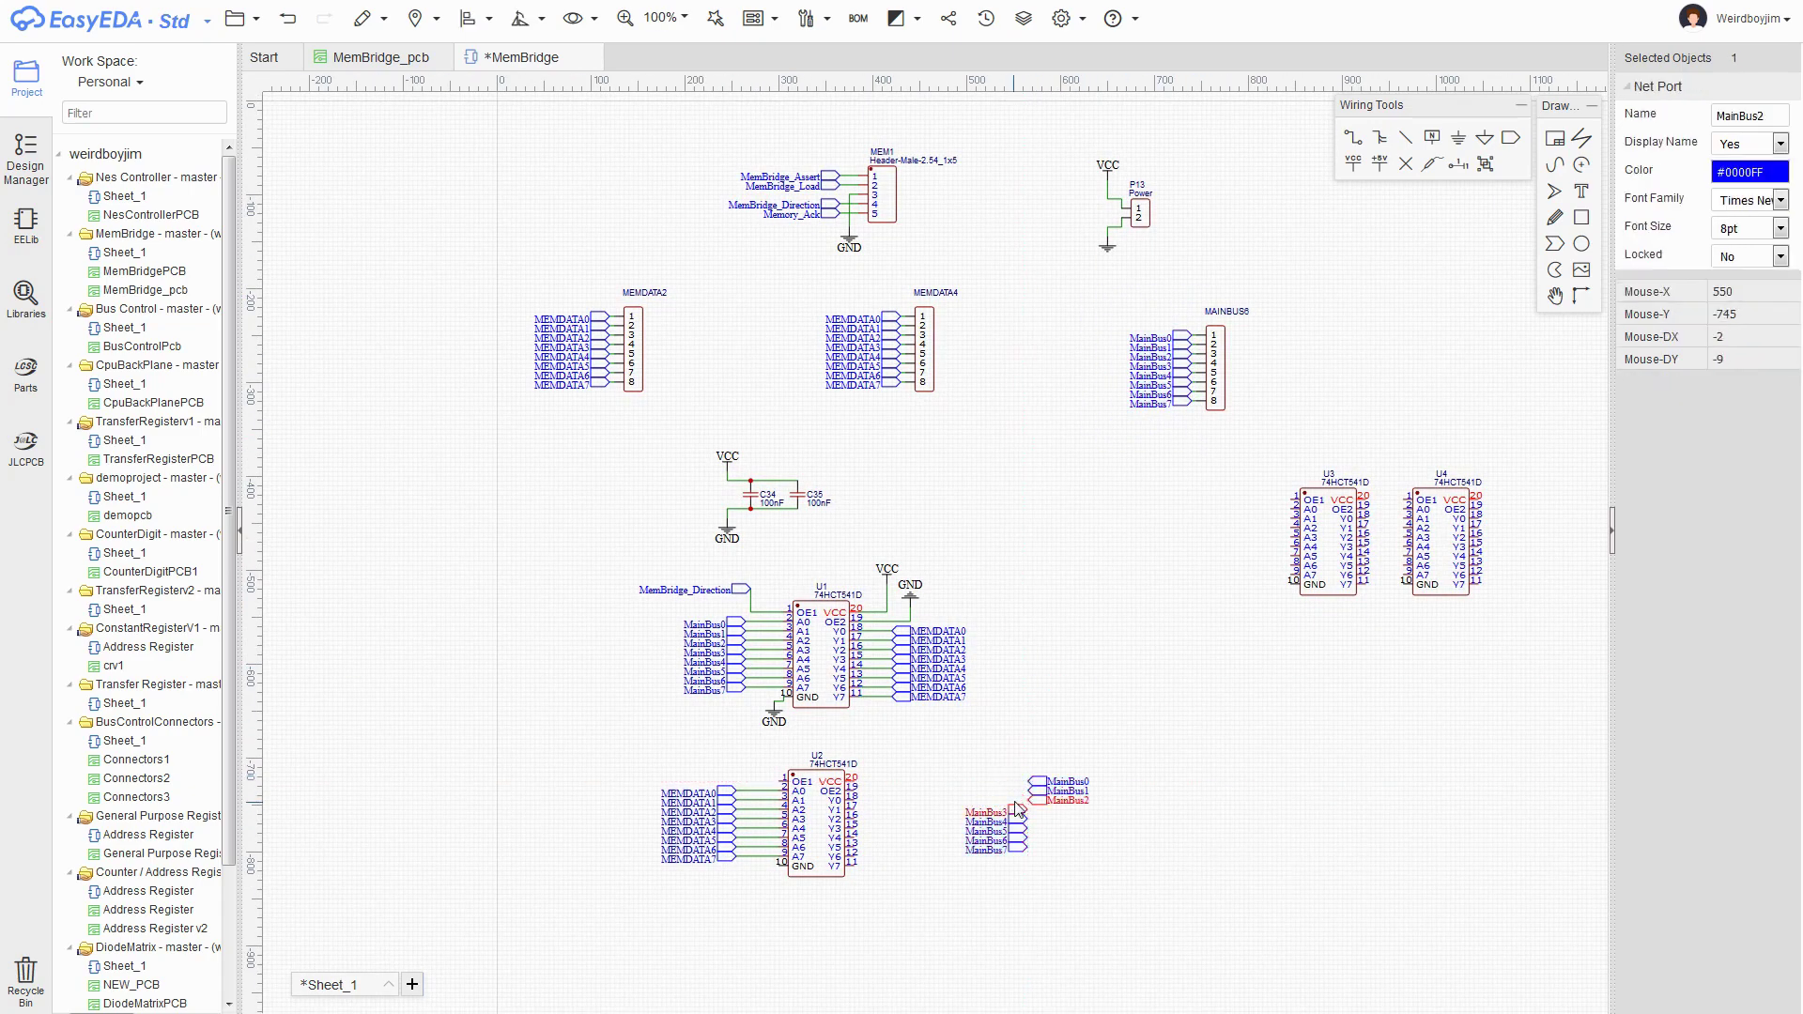
pyautogui.click(1016, 810)
pyautogui.press('x')
# - Connect the flipped MainBus ports to U2's Y0 to Y7 outputs
pyautogui.moveTo(1020, 744); pyautogui.dragTo(1091, 857)
pyautogui.moveTo(1040, 779); pyautogui.dragTo(841, 790)
pyautogui.click(969, 862)
pyautogui.click(829, 875)
pyautogui.moveTo(866, 798); pyautogui.dragTo(829, 768)
pyautogui.click(989, 761)
pyautogui.click(883, 742)
# - Copy the MemBridge_Assert net port from the MEM1 header and wire it to U2's OE1 pin
pyautogui.click(826, 176)
pyautogui.hotkey('ctrl', 'c')
pyautogui.hotkey('ctrl', 'v')
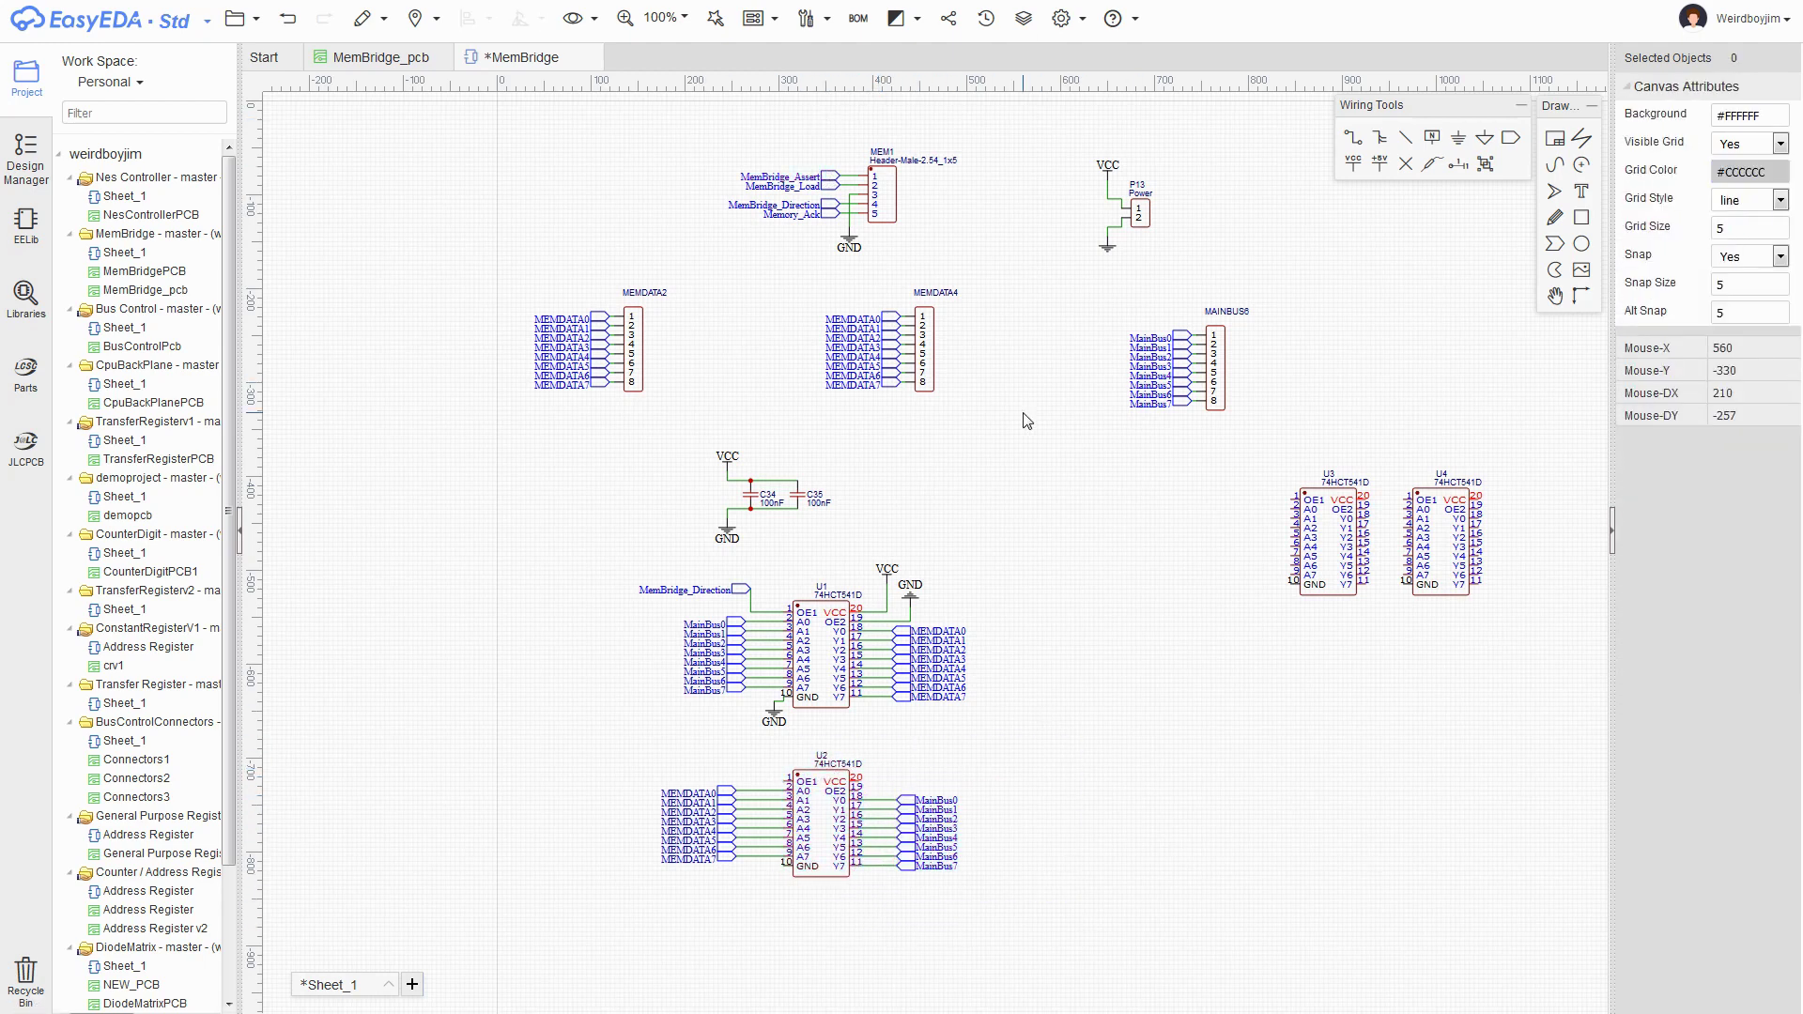
pyautogui.click(728, 763)
pyautogui.click(1090, 754)
pyautogui.click(741, 762)
pyautogui.click(783, 781)
# - Place VCC and GND symbols around U2 and wire them to its VCC, GND and OE2 pins
pyautogui.moveTo(1145, 831); pyautogui.dragTo(1082, 709, button='right')
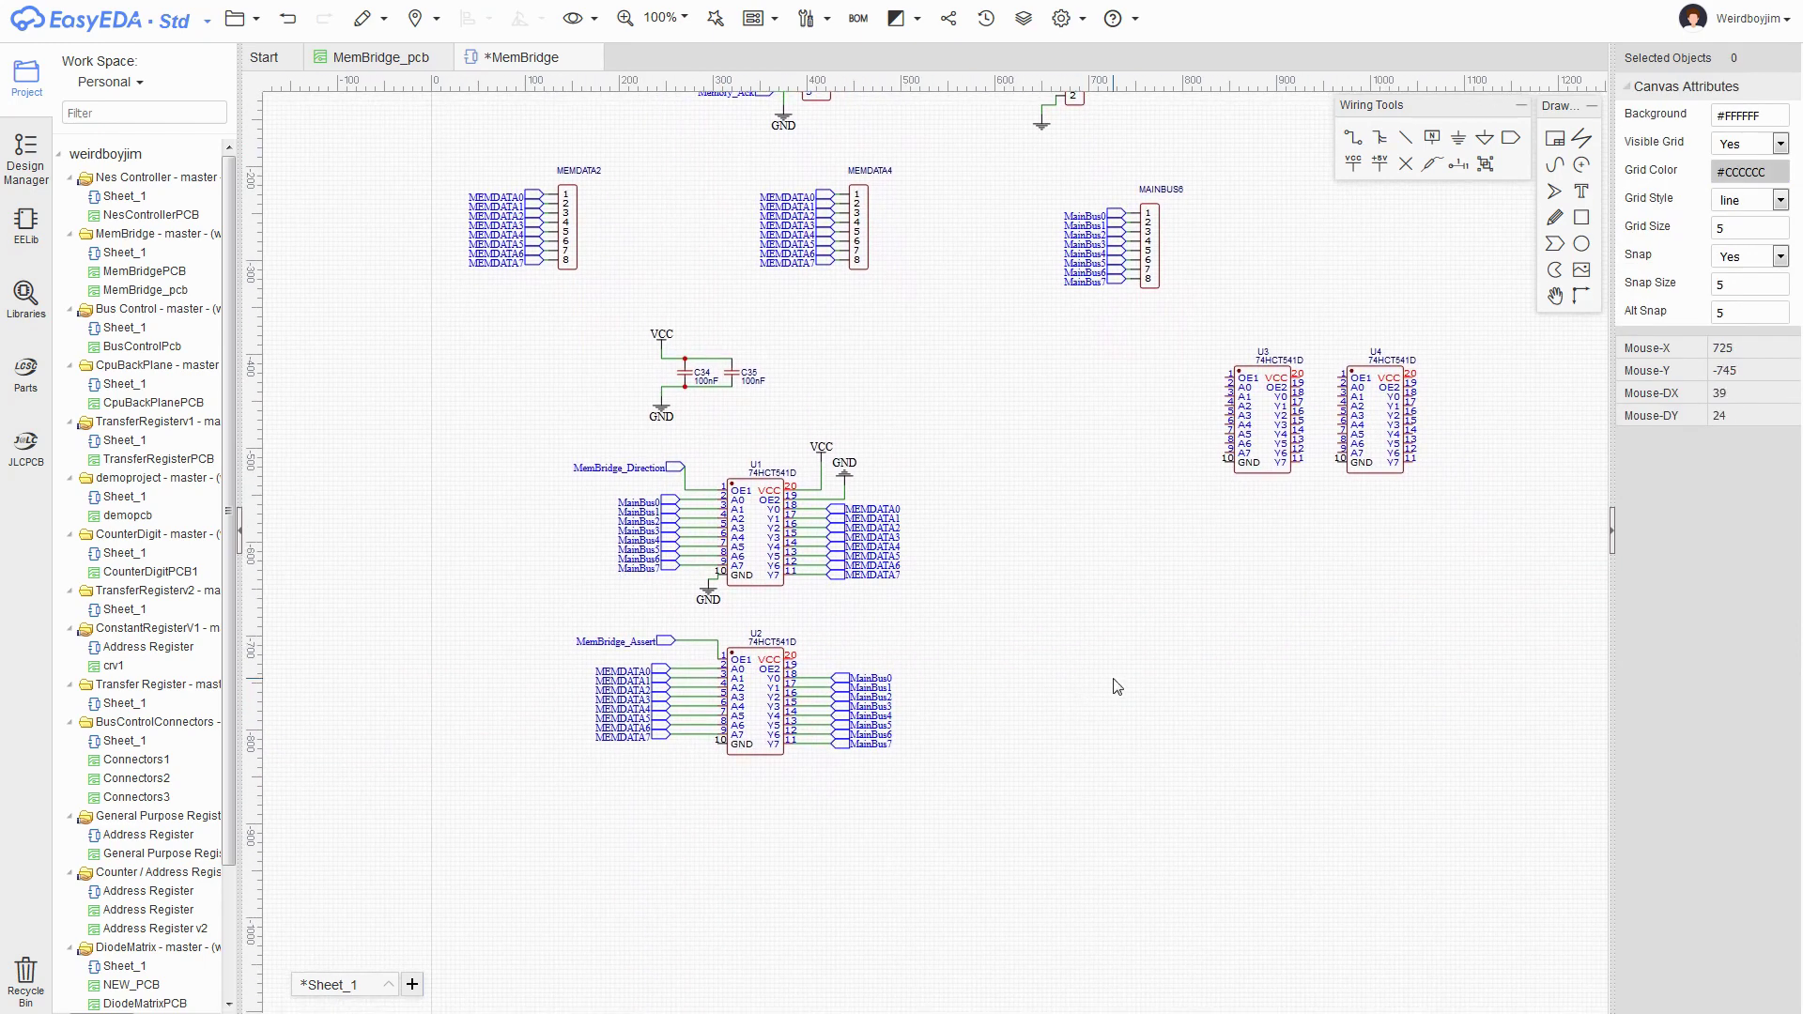
pyautogui.click(1459, 144)
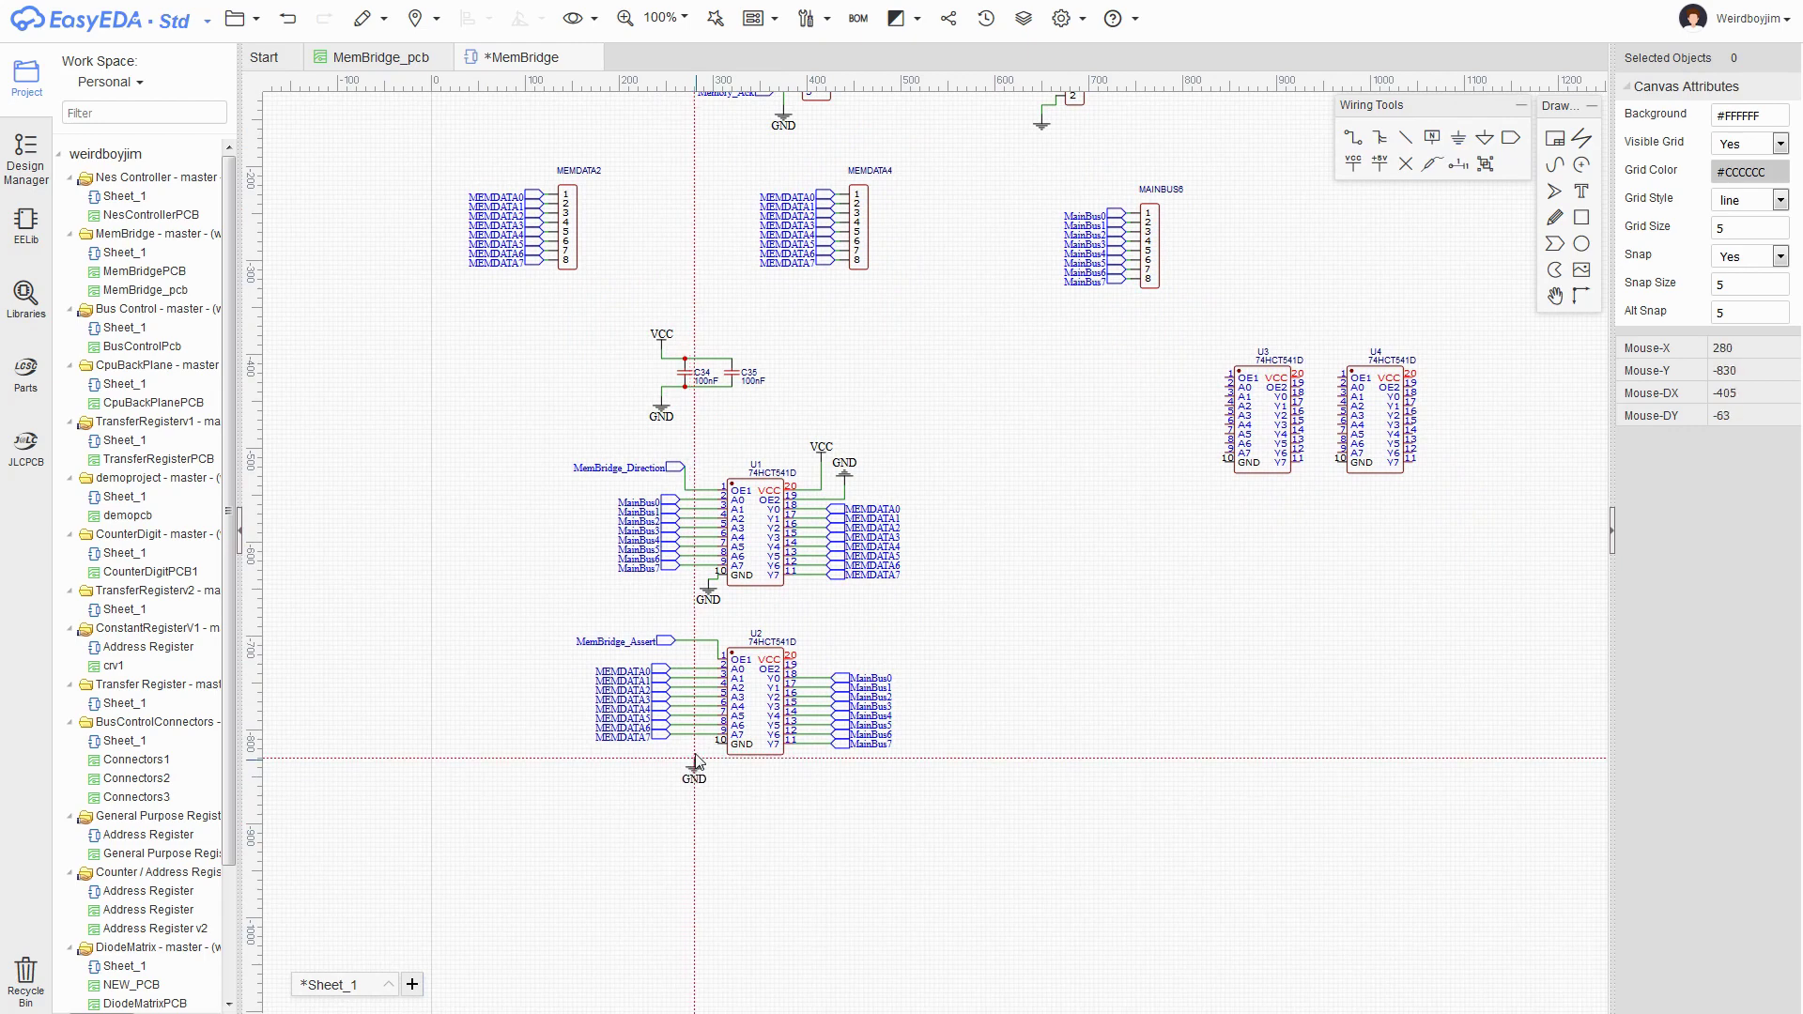
pyautogui.click(694, 755)
pyautogui.press('space')
pyautogui.press('space')
pyautogui.click(840, 631)
pyautogui.click(1352, 161)
pyautogui.click(811, 640)
pyautogui.press('w')
pyautogui.click(795, 659)
pyautogui.click(813, 646)
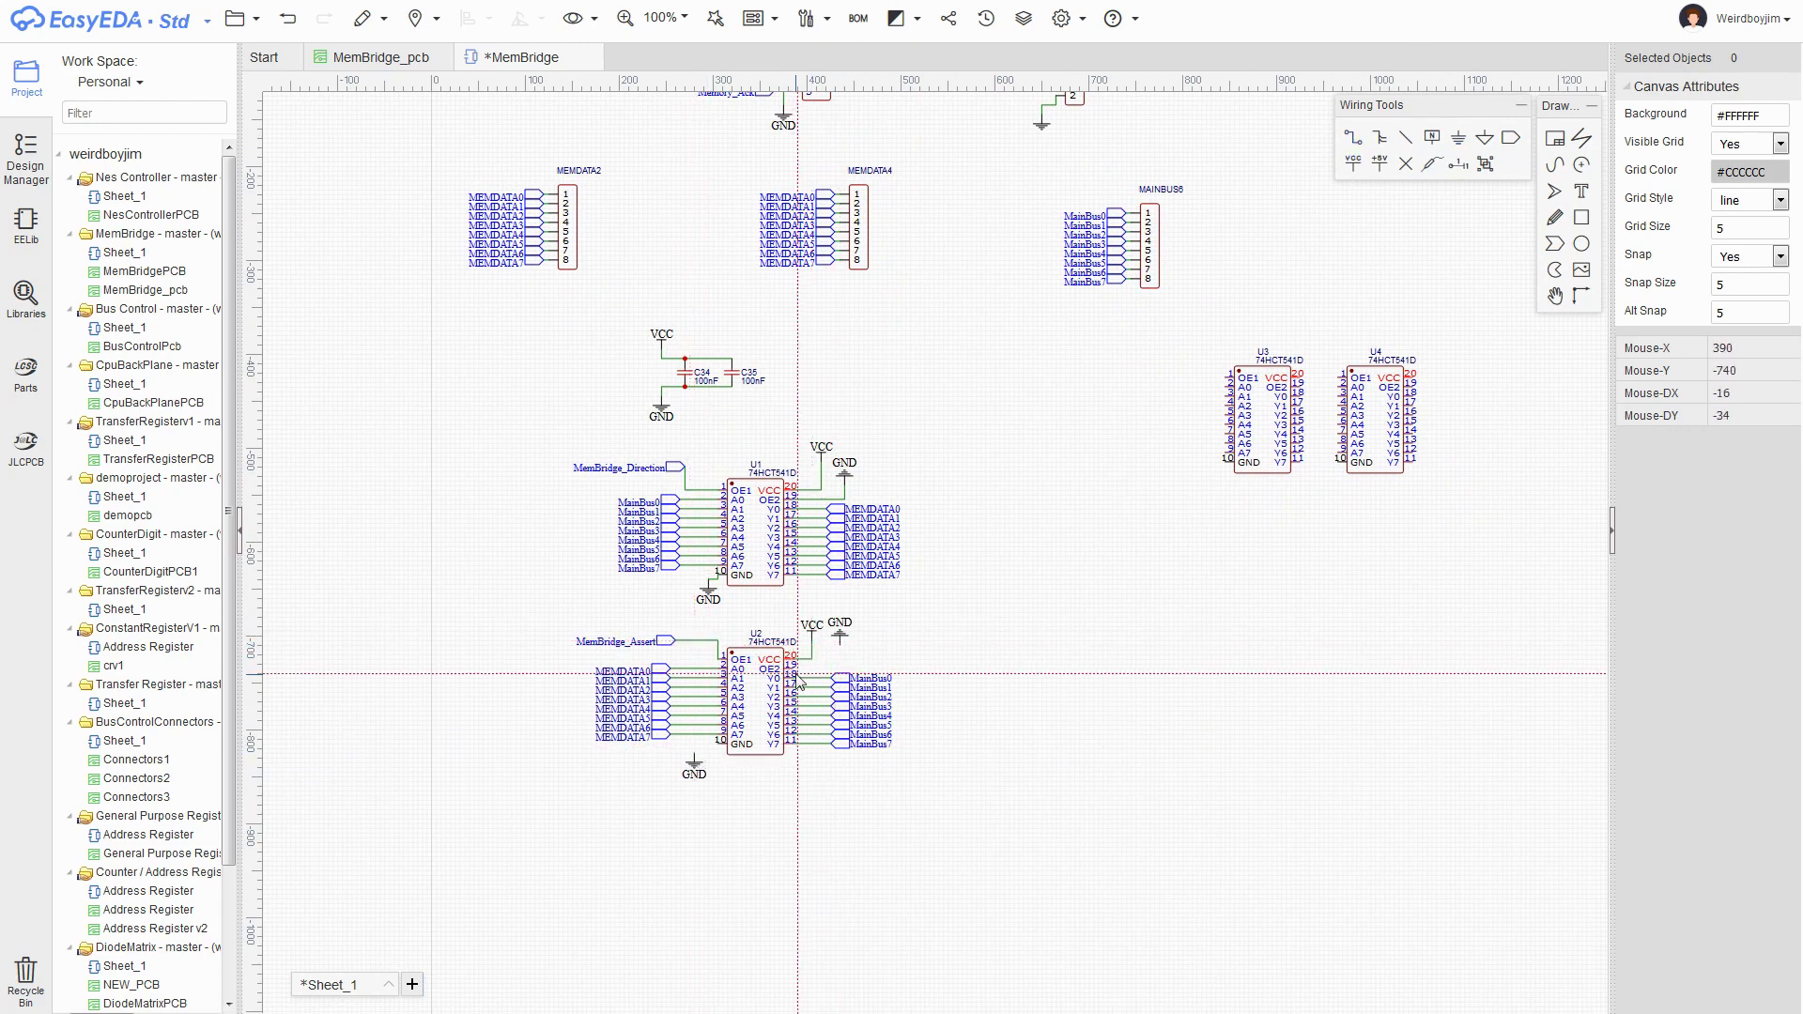
# - Save the MemBridge schematic and open the MemBridge_pcb document
pyautogui.scroll(-1, 1074, 422)
pyautogui.moveTo(1074, 421); pyautogui.dragTo(968, 543, button='right')
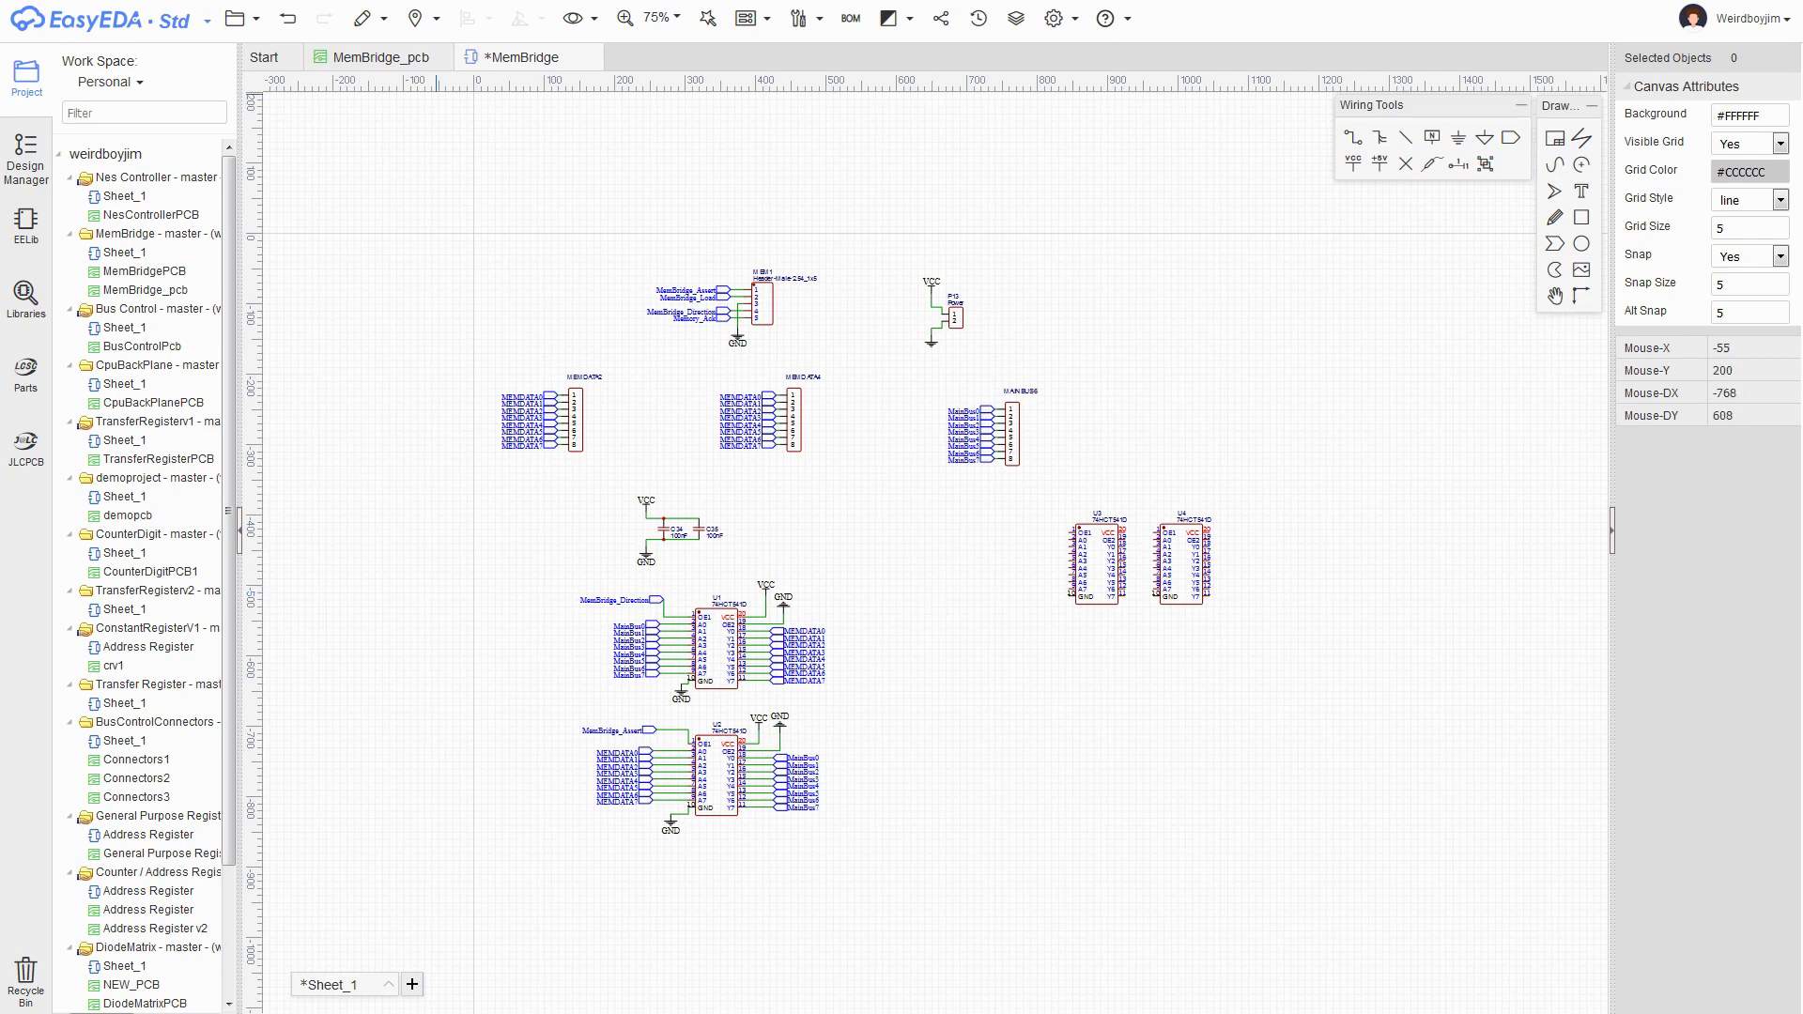
pyautogui.hotkey('ctrl', 's')
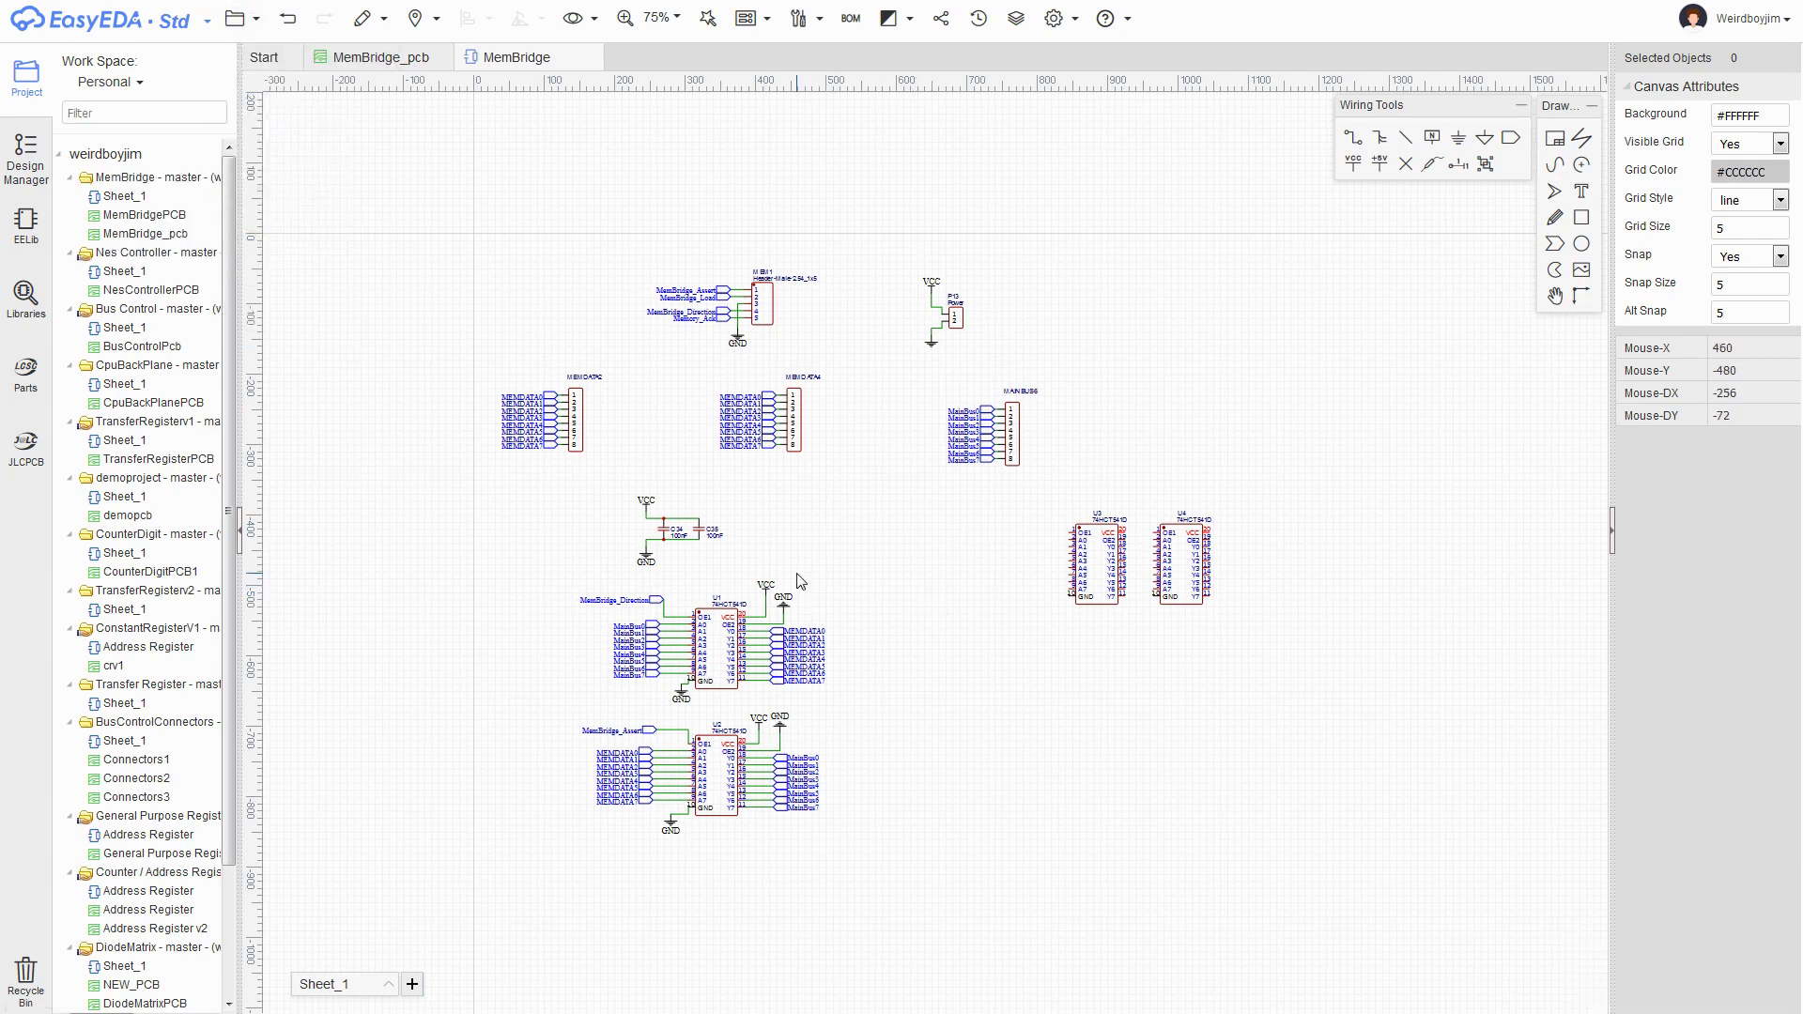
pyautogui.click(385, 57)
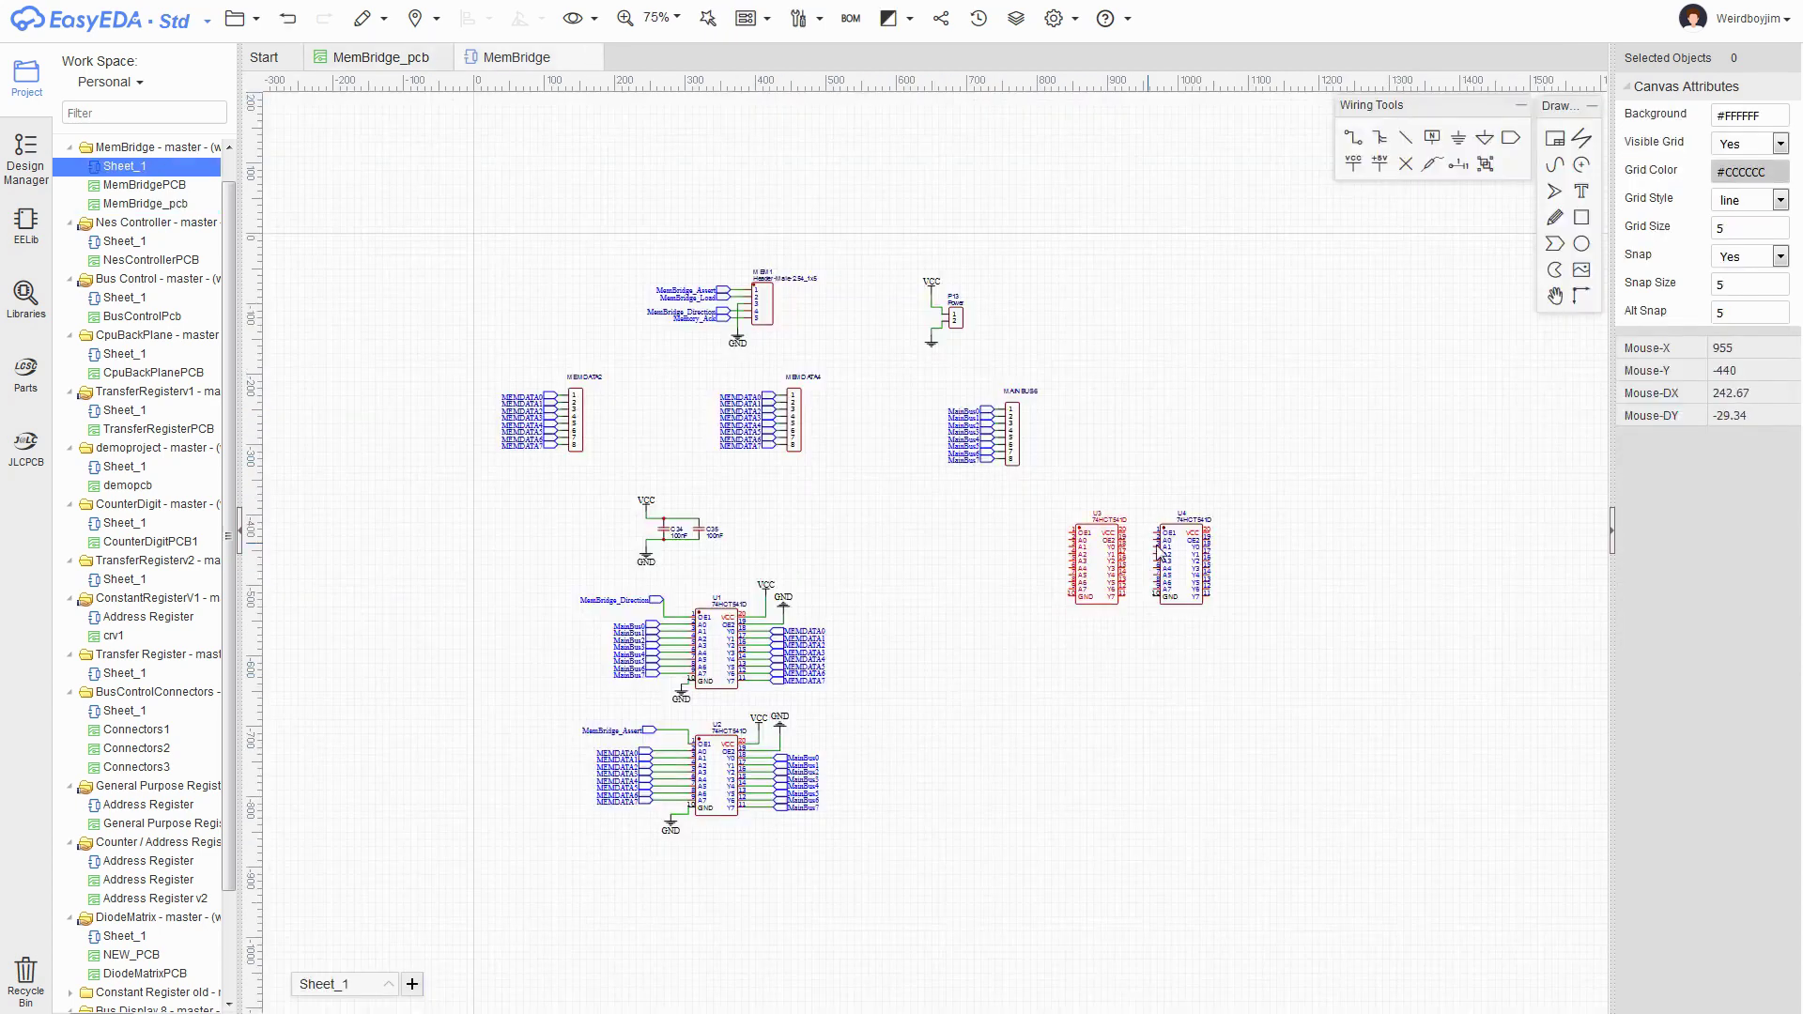
# - Duplicate the complete U1 and U2 circuits into the empty area to their right
pyautogui.moveTo(1179, 563); pyautogui.dragTo(1093, 693)
pyautogui.scroll(1, 1141, 610)
pyautogui.moveTo(420, 609); pyautogui.dragTo(496, 717)
pyautogui.moveTo(376, 559); pyautogui.dragTo(736, 934)
pyautogui.hotkey('ctrl', 'c')
pyautogui.hotkey('ctrl', 'v')
pyautogui.click(1253, 550)
# - Delete the unused U3 and U4 chips and the MemBridge_Direction port on the upper copied circuit
pyautogui.moveTo(949, 418); pyautogui.dragTo(1139, 917)
pyautogui.press('Delete')
pyautogui.click(1236, 551)
pyautogui.press('Delete')
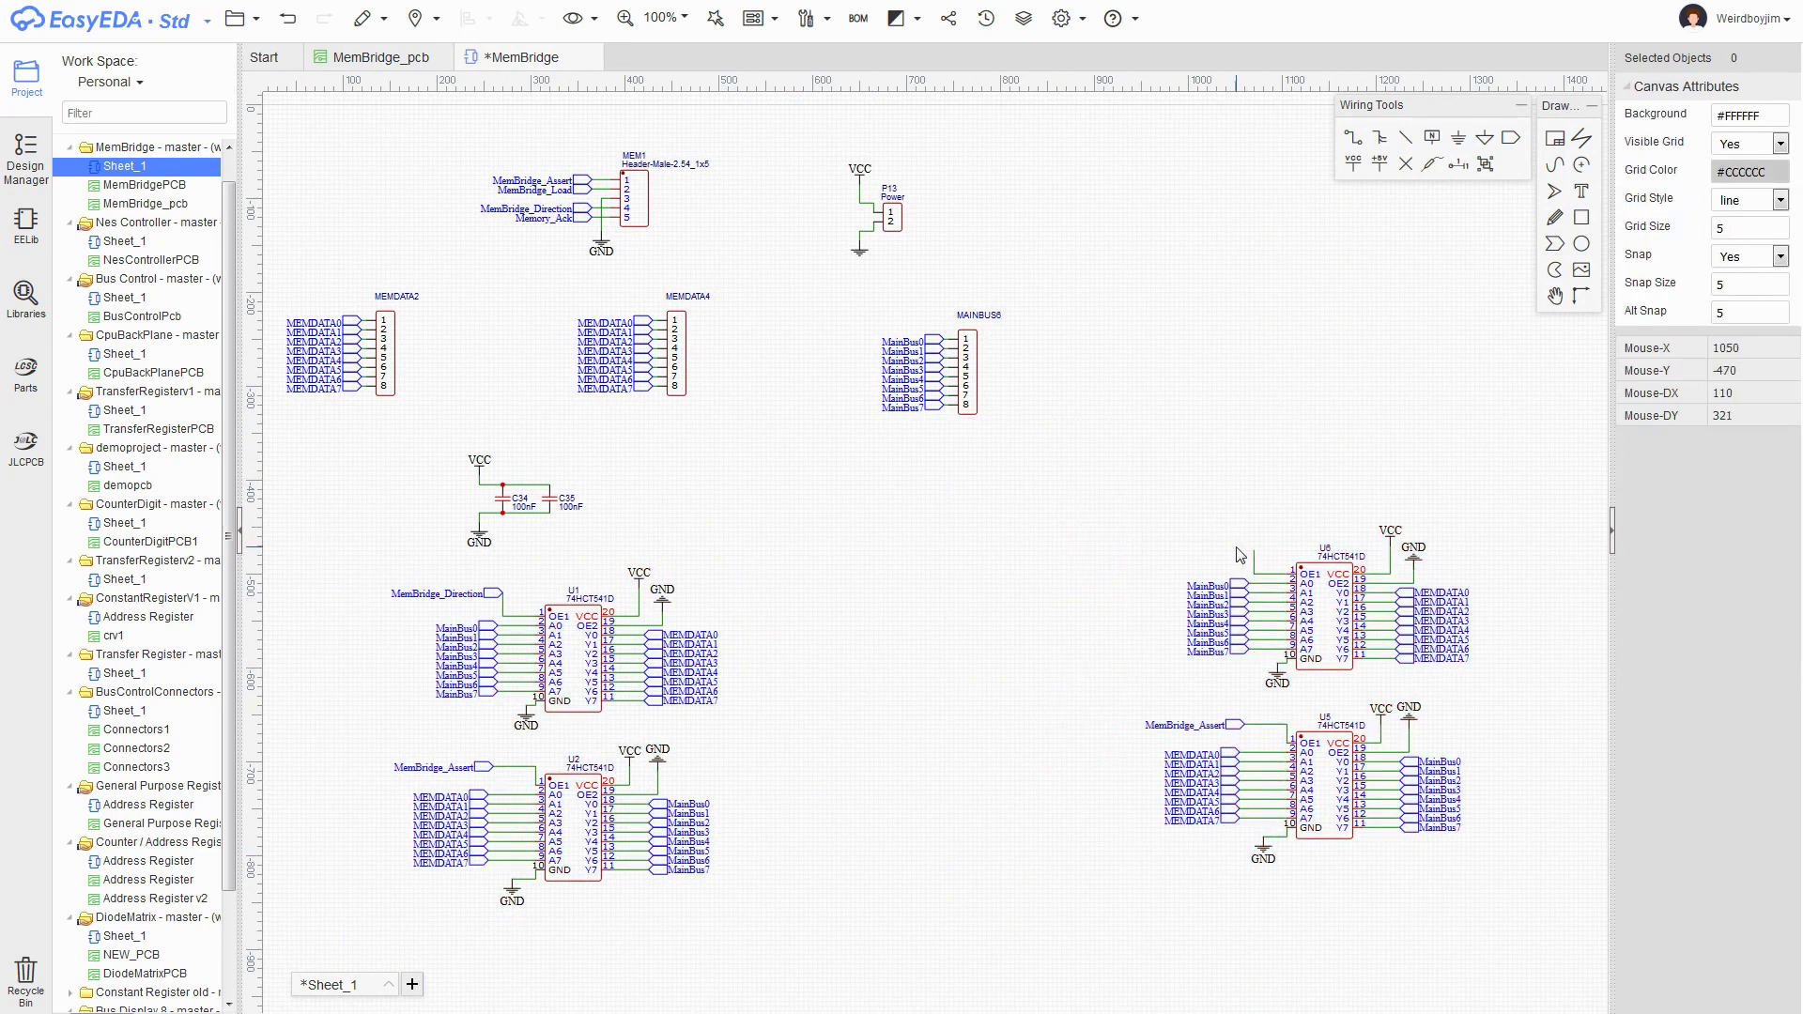
# - Move the copied circuits left and delete the net ports and wires on both chips' Y0 to Y7 outputs
pyautogui.moveTo(1141, 507); pyautogui.dragTo(1534, 894)
pyautogui.moveTo(1404, 717); pyautogui.dragTo(1282, 712)
pyautogui.moveTo(1421, 676); pyautogui.dragTo(1272, 582)
pyautogui.press('Delete')
pyautogui.moveTo(1390, 885); pyautogui.dragTo(1249, 751)
pyautogui.press('Delete')
# - Place upside-down GND symbols on the OE1 wires of both copied chips
pyautogui.click(1458, 138)
pyautogui.click(1132, 544)
pyautogui.click(1124, 719)
pyautogui.rightClick(1124, 719)
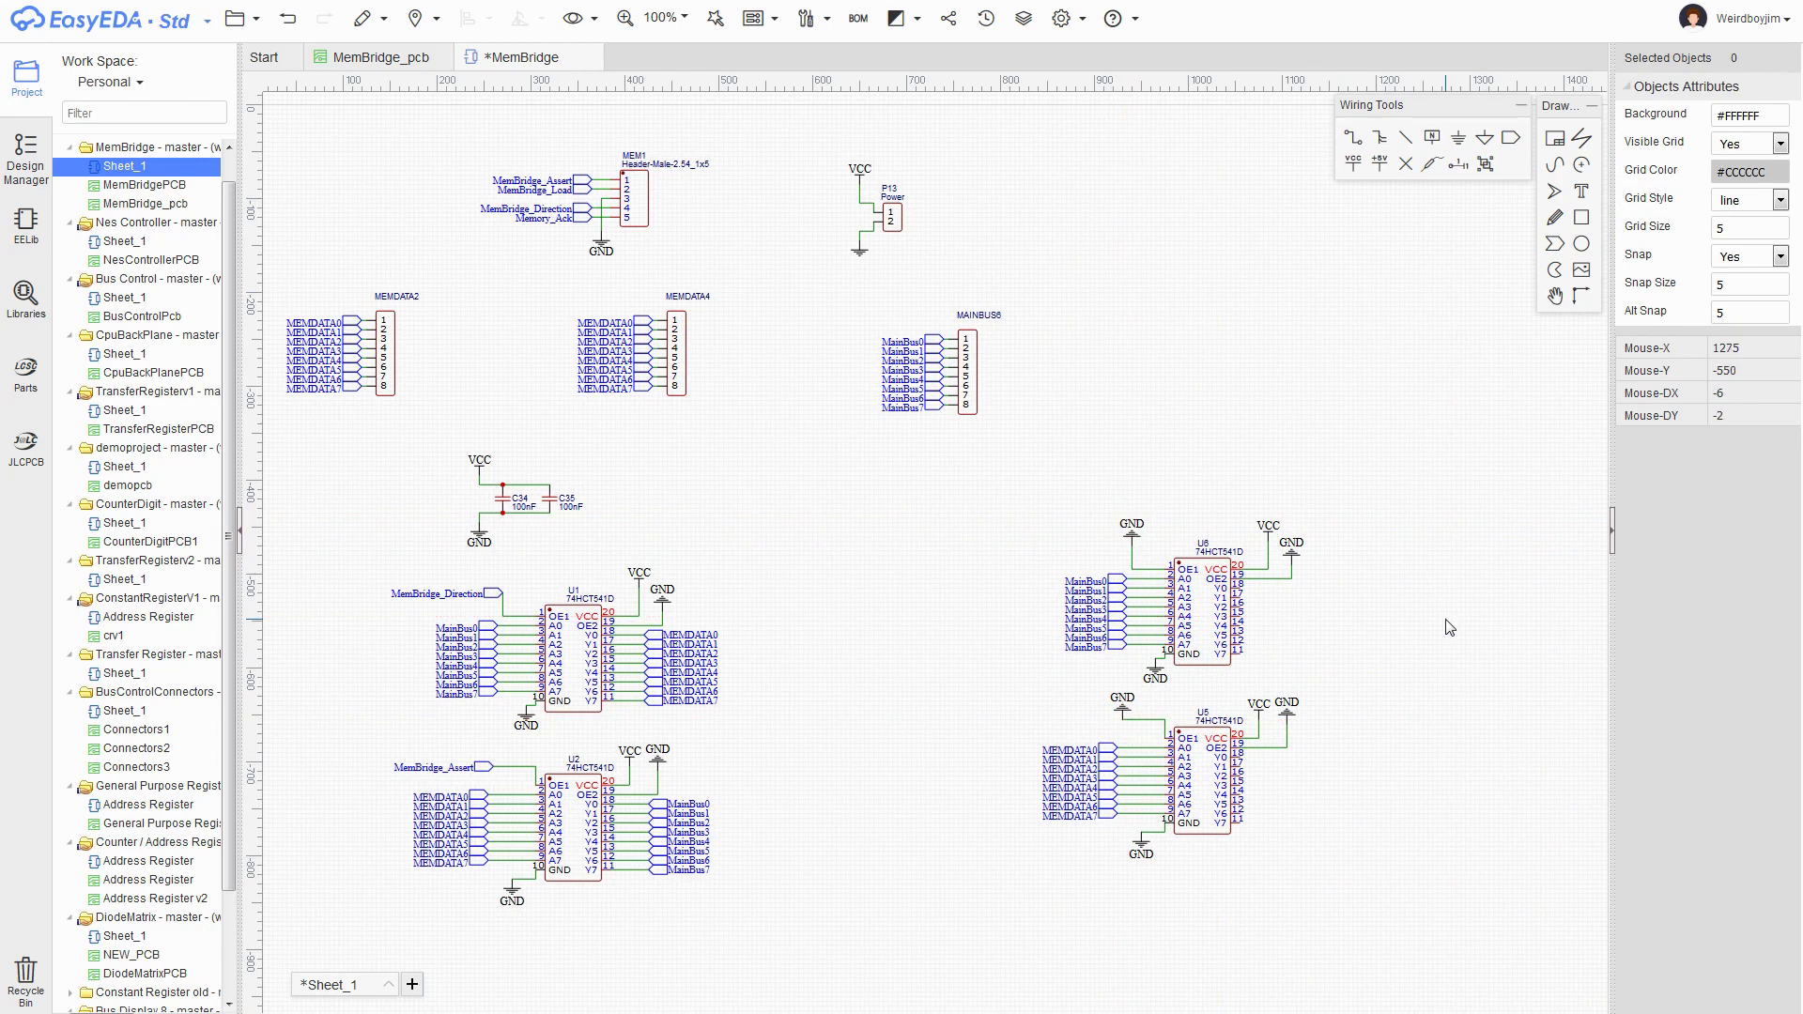
# - Search the part libraries for "res 0805" and look through the results for a suitable resistor
pyautogui.moveTo(1457, 615); pyautogui.dragTo(1179, 523, button='right')
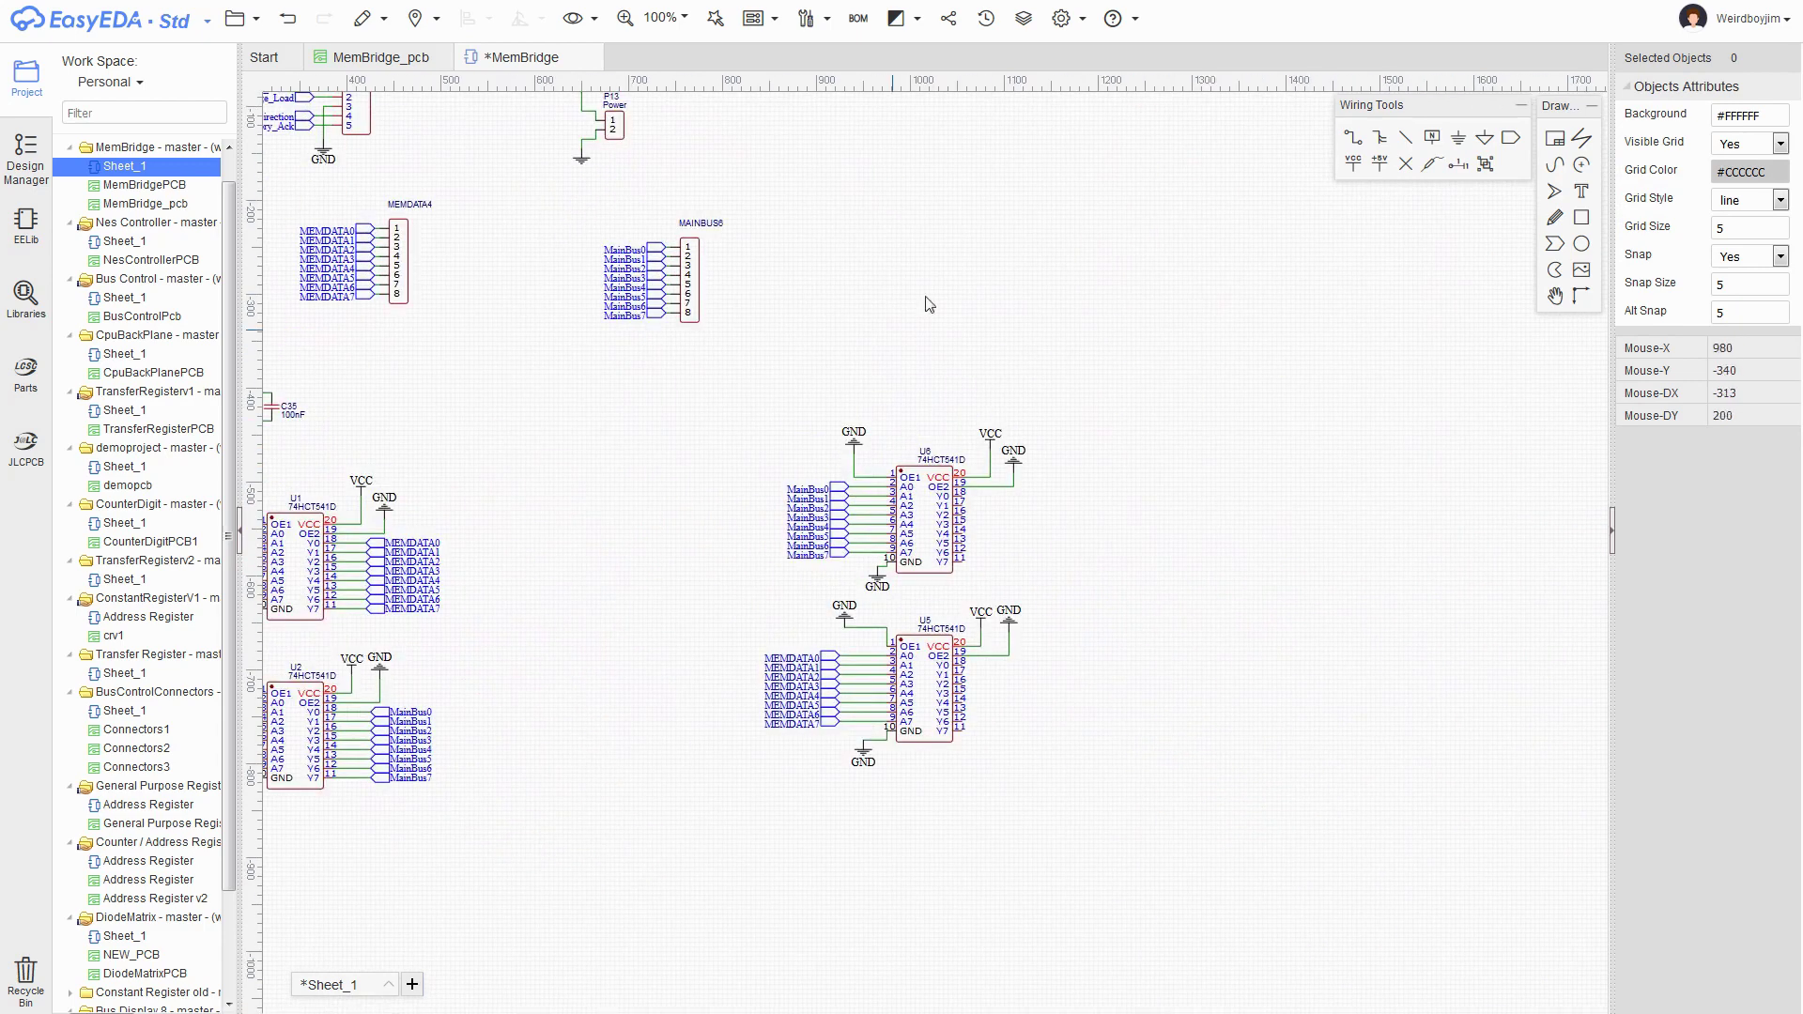
pyautogui.hotkey('shift', 'f')
pyautogui.write('res 0805')
pyautogui.press('Return')
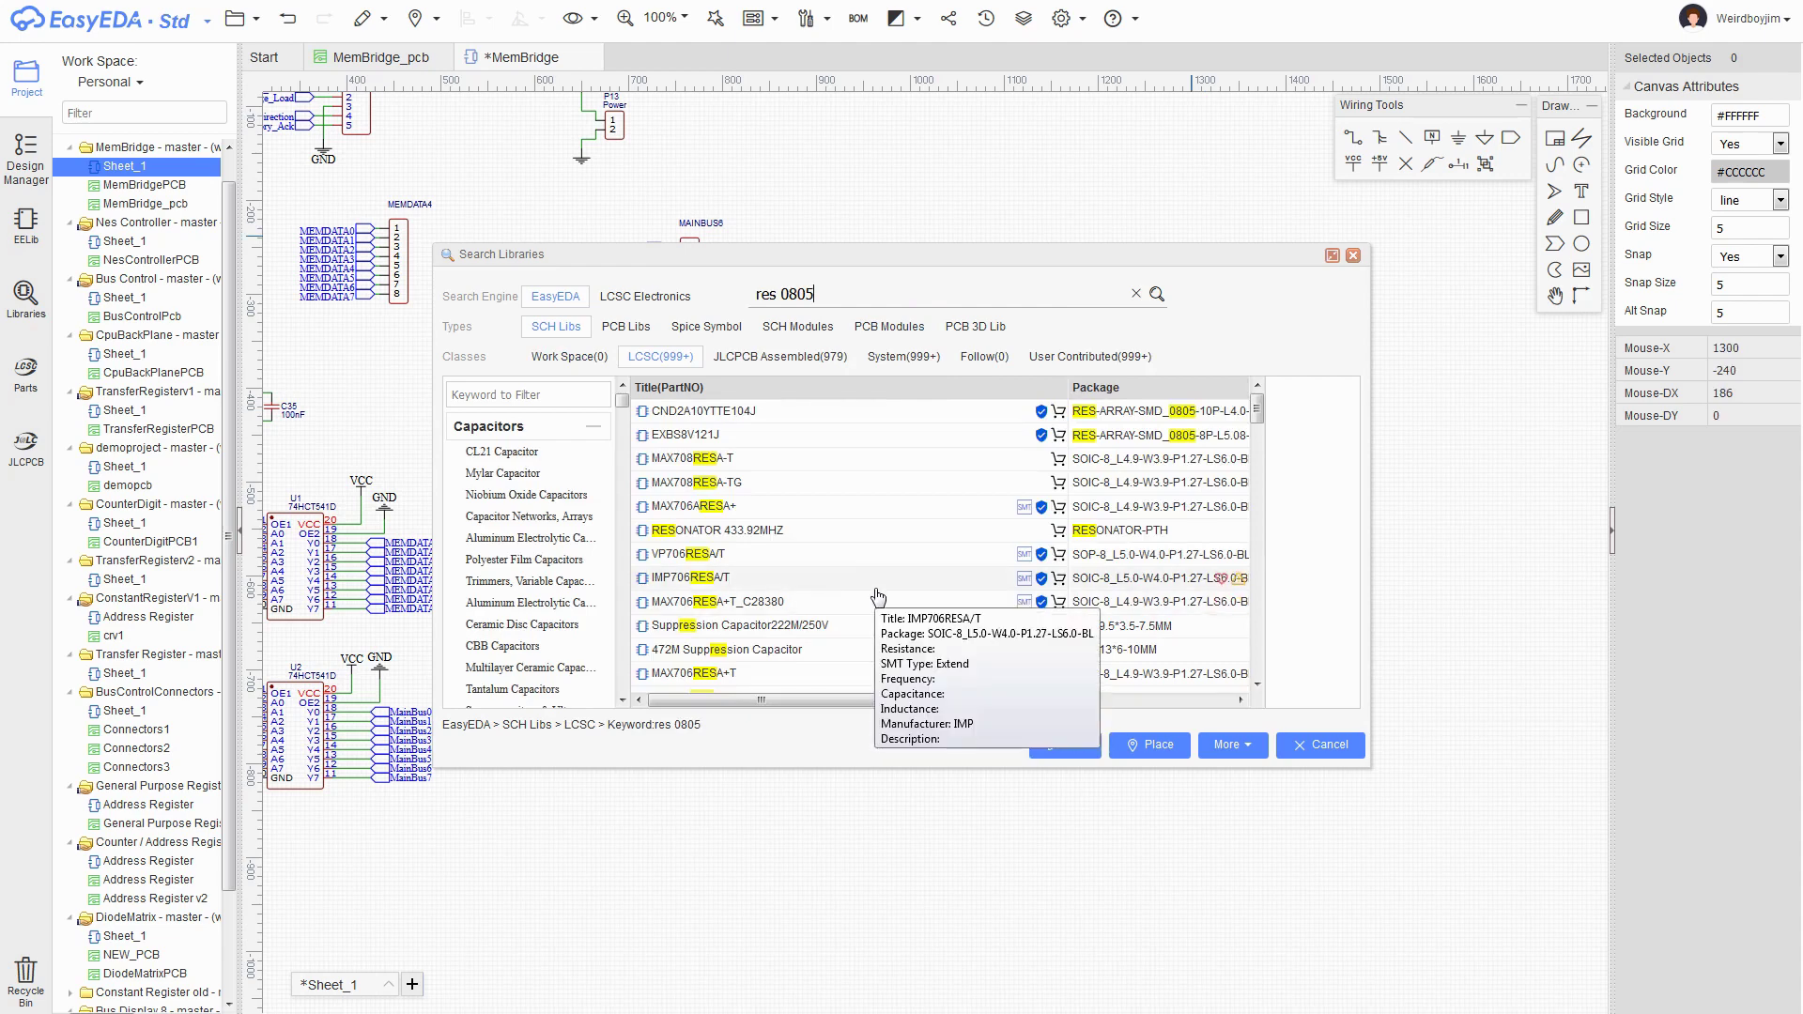
pyautogui.click(773, 413)
pyautogui.scroll(-2, 809, 532)
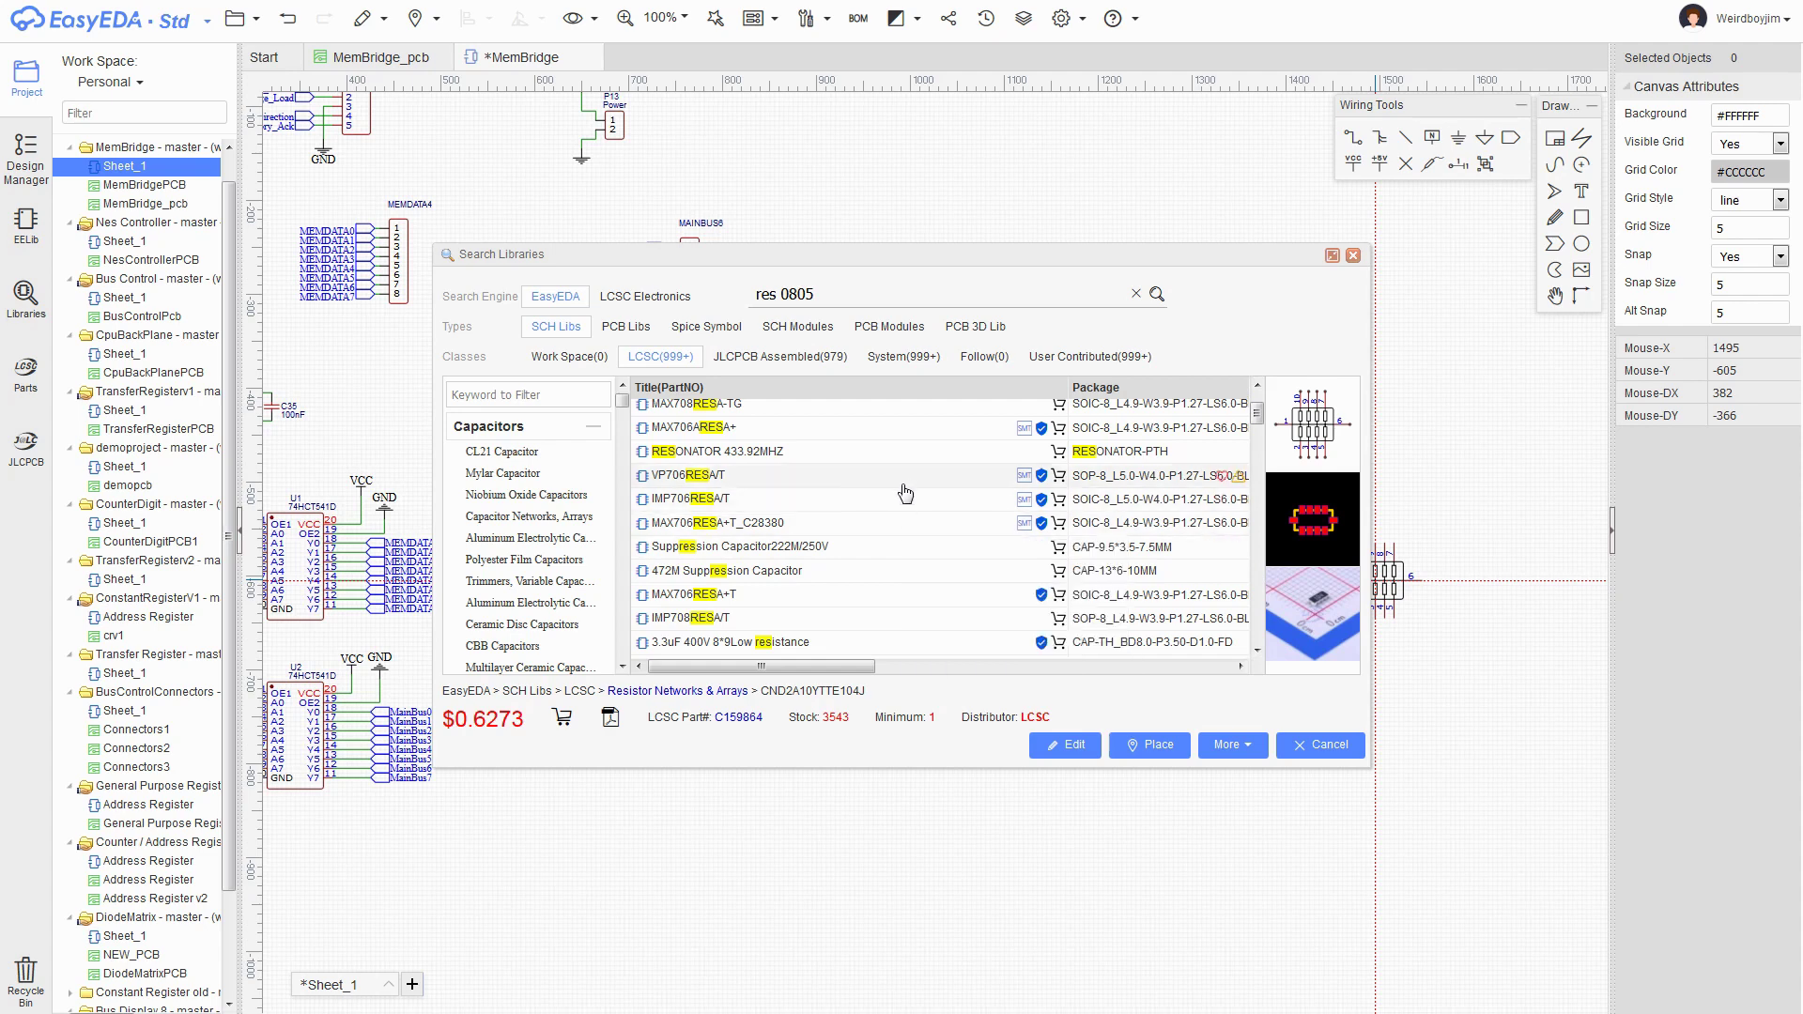
pyautogui.scroll(-4, 905, 491)
pyautogui.click(845, 615)
pyautogui.scroll(3, 845, 615)
# - Search for "resistor 0805" and place eight 080500F1003T5E 100K resistors in a column beside the lower copied chip's outputs
pyautogui.click(846, 283)
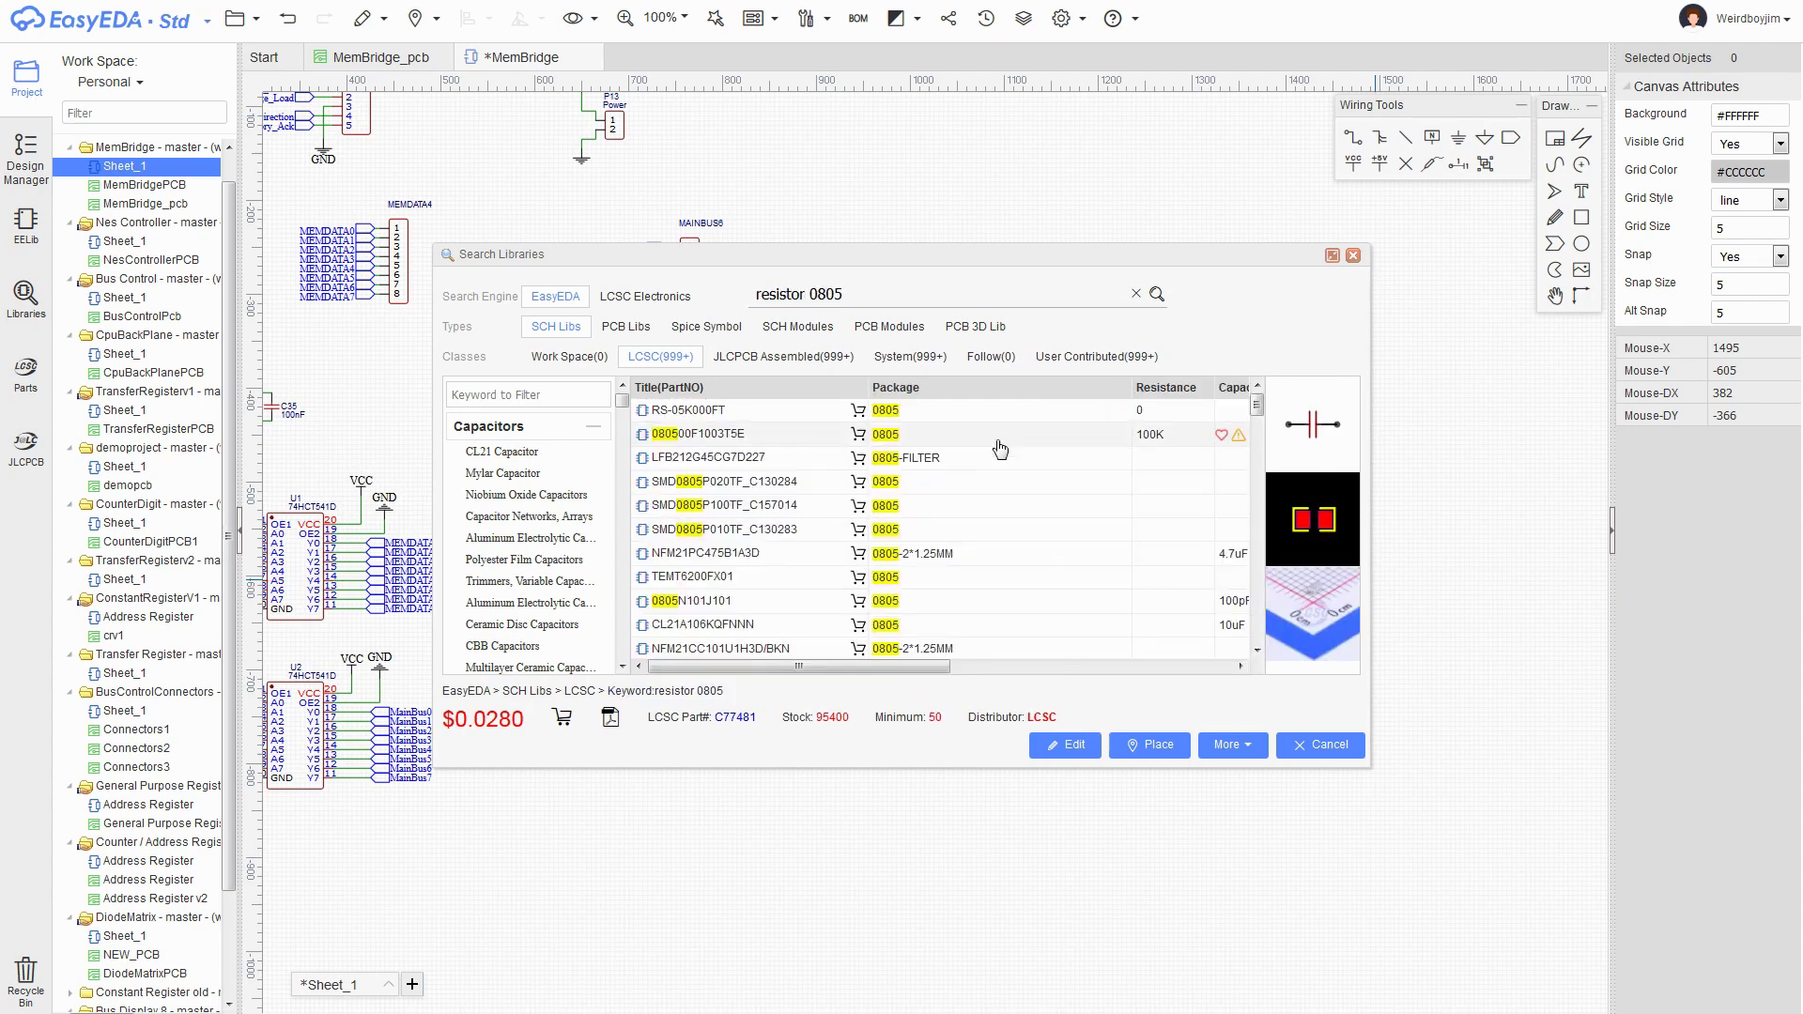
pyautogui.click(1000, 445)
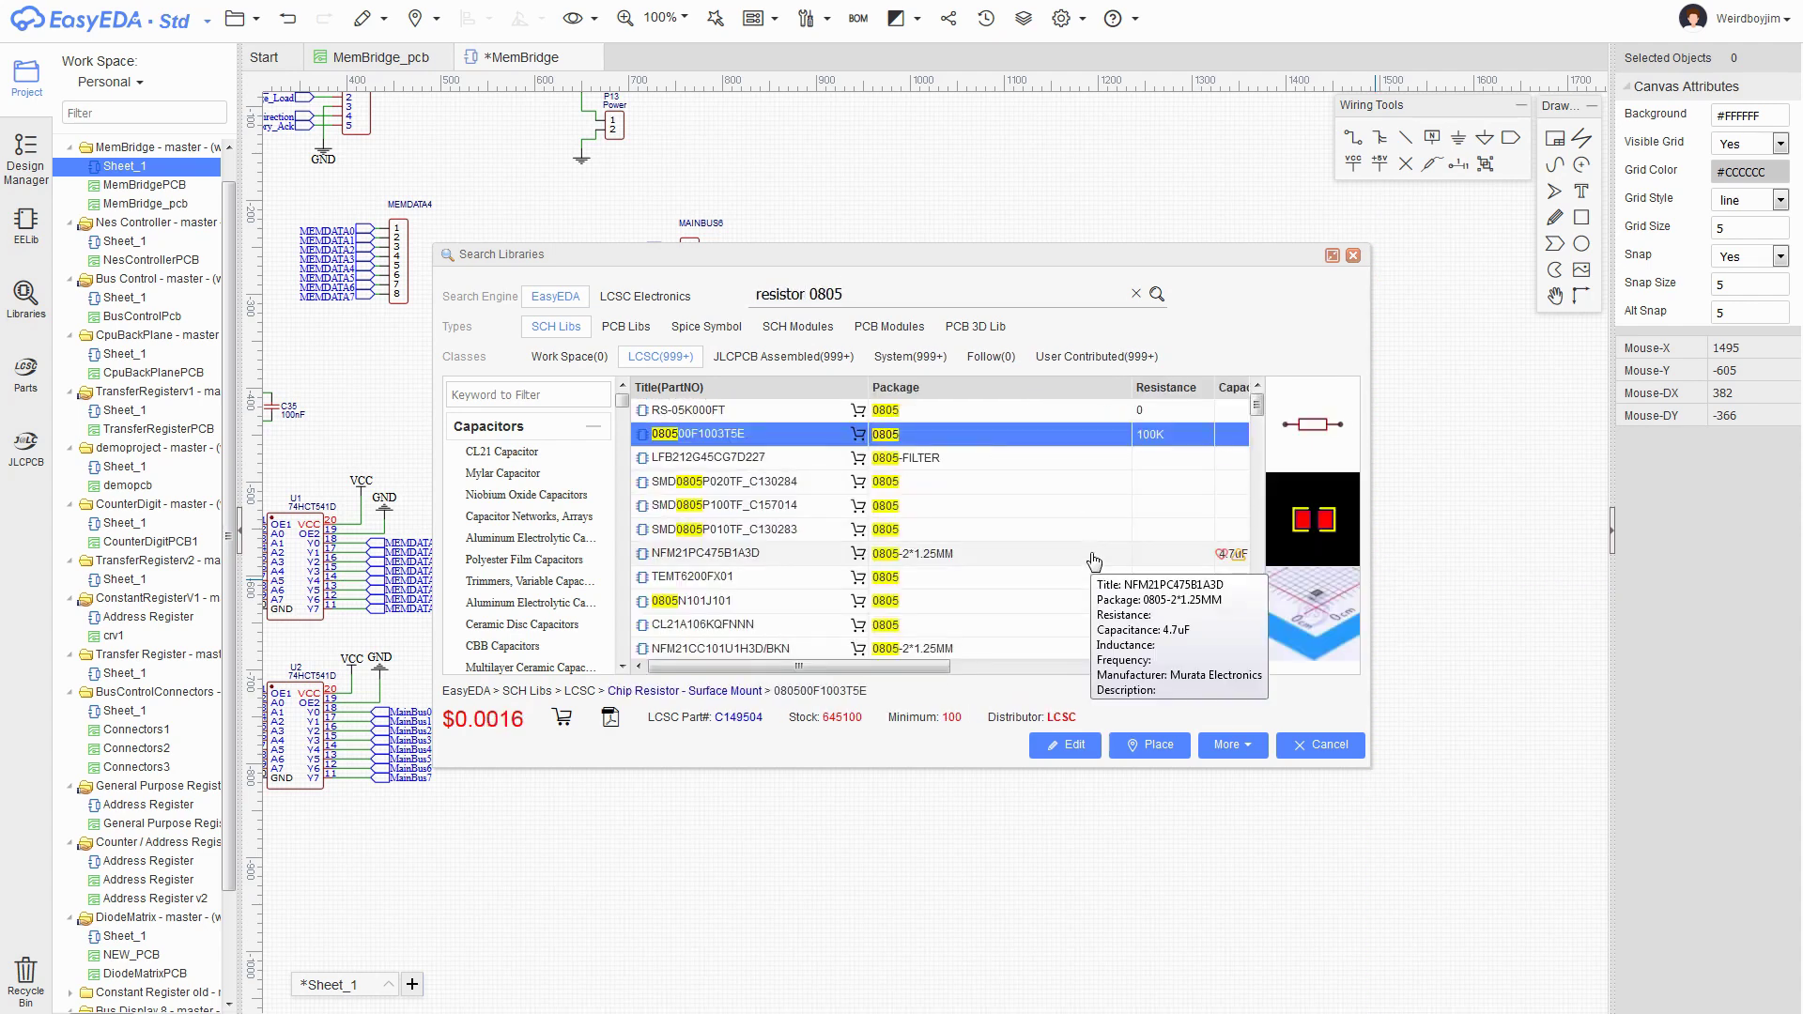
pyautogui.click(1147, 744)
pyautogui.scroll(5, 1054, 674)
pyautogui.click(1083, 645)
pyautogui.click(1083, 670)
pyautogui.click(1083, 696)
pyautogui.click(1082, 721)
pyautogui.click(1083, 746)
pyautogui.click(1083, 772)
pyautogui.click(1082, 797)
pyautogui.click(1083, 823)
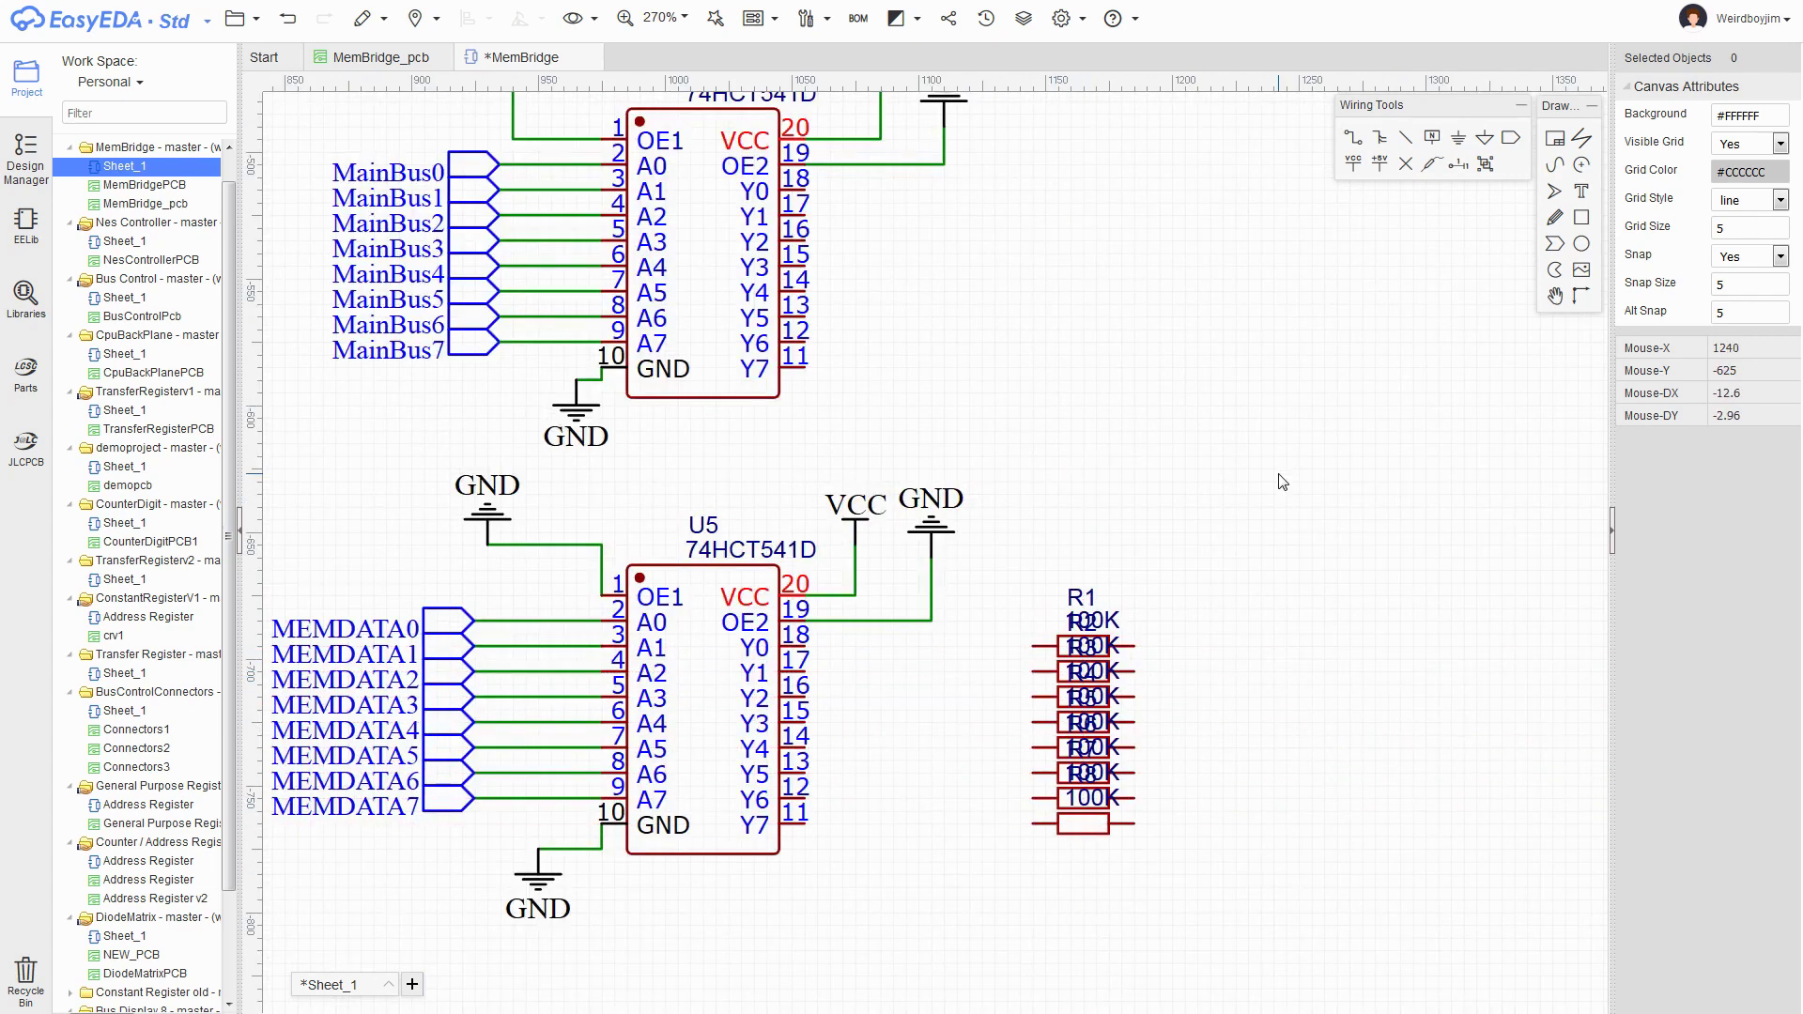
# - Find the 23-21/G6C-BL2N1B/2A LED1206 part and place eight of them, anodes facing the chip, in line with the resistors
pyautogui.click(683, 532)
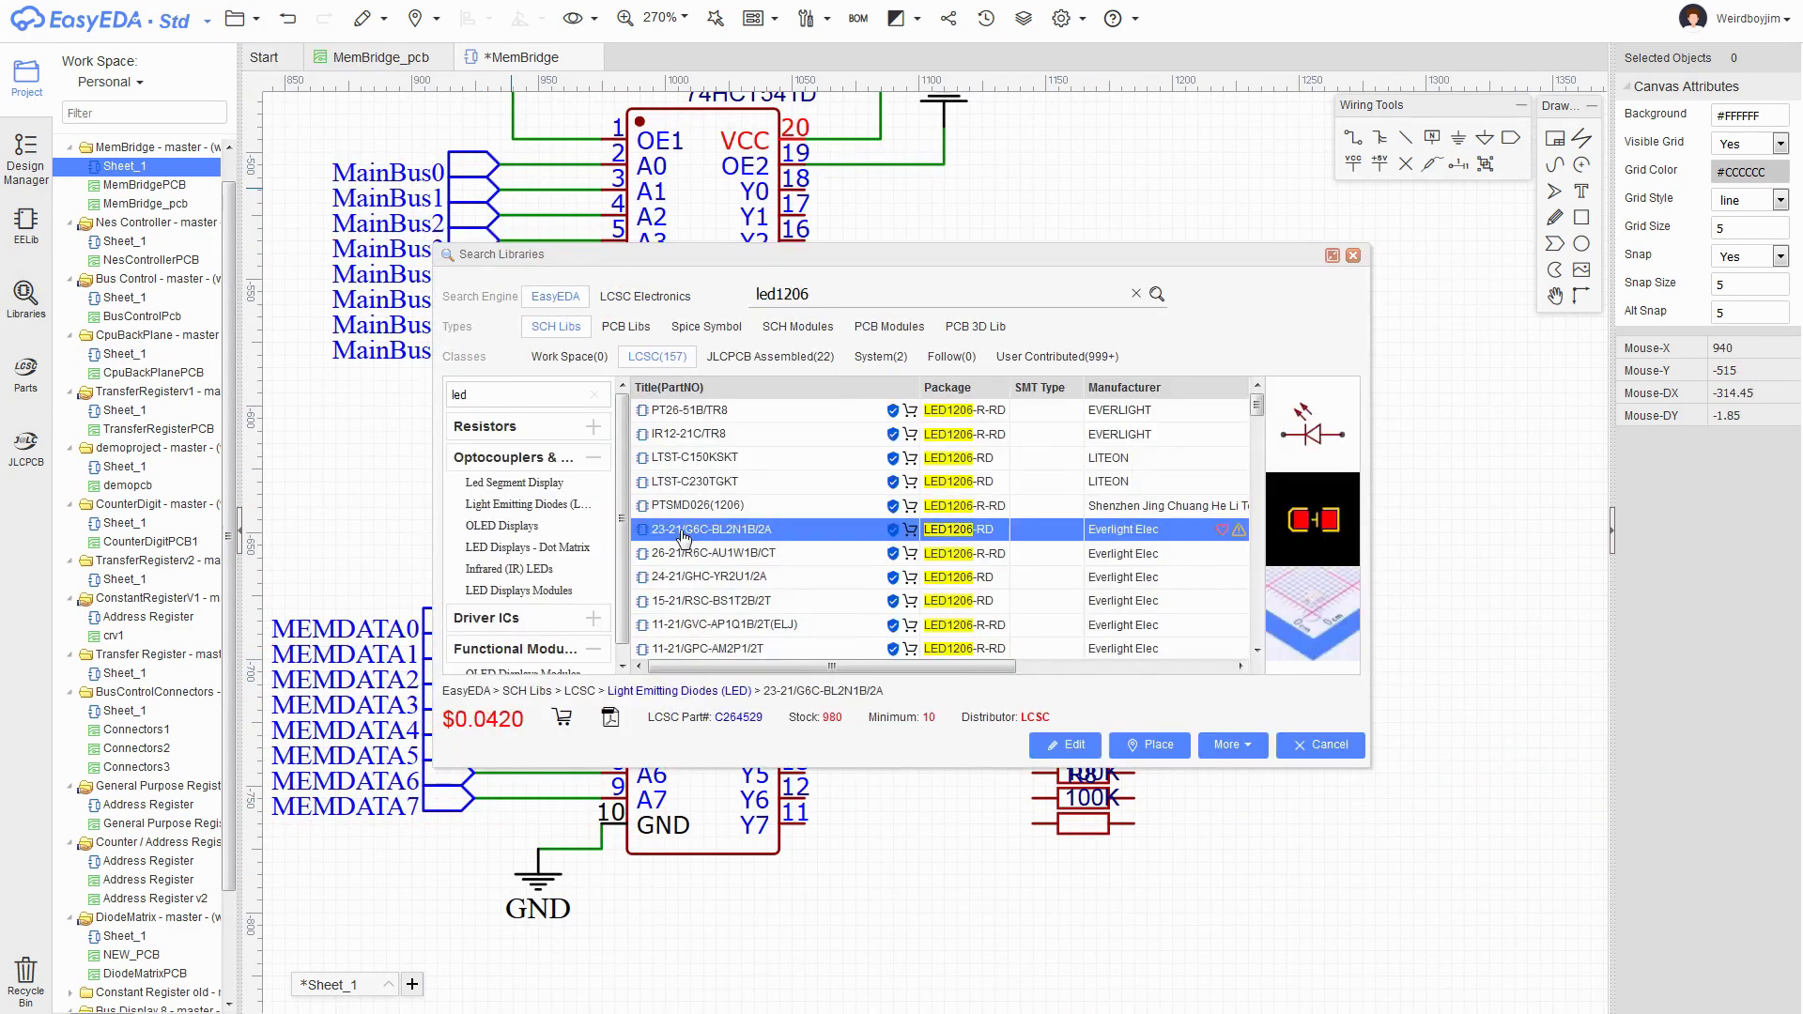
pyautogui.doubleClick(684, 532)
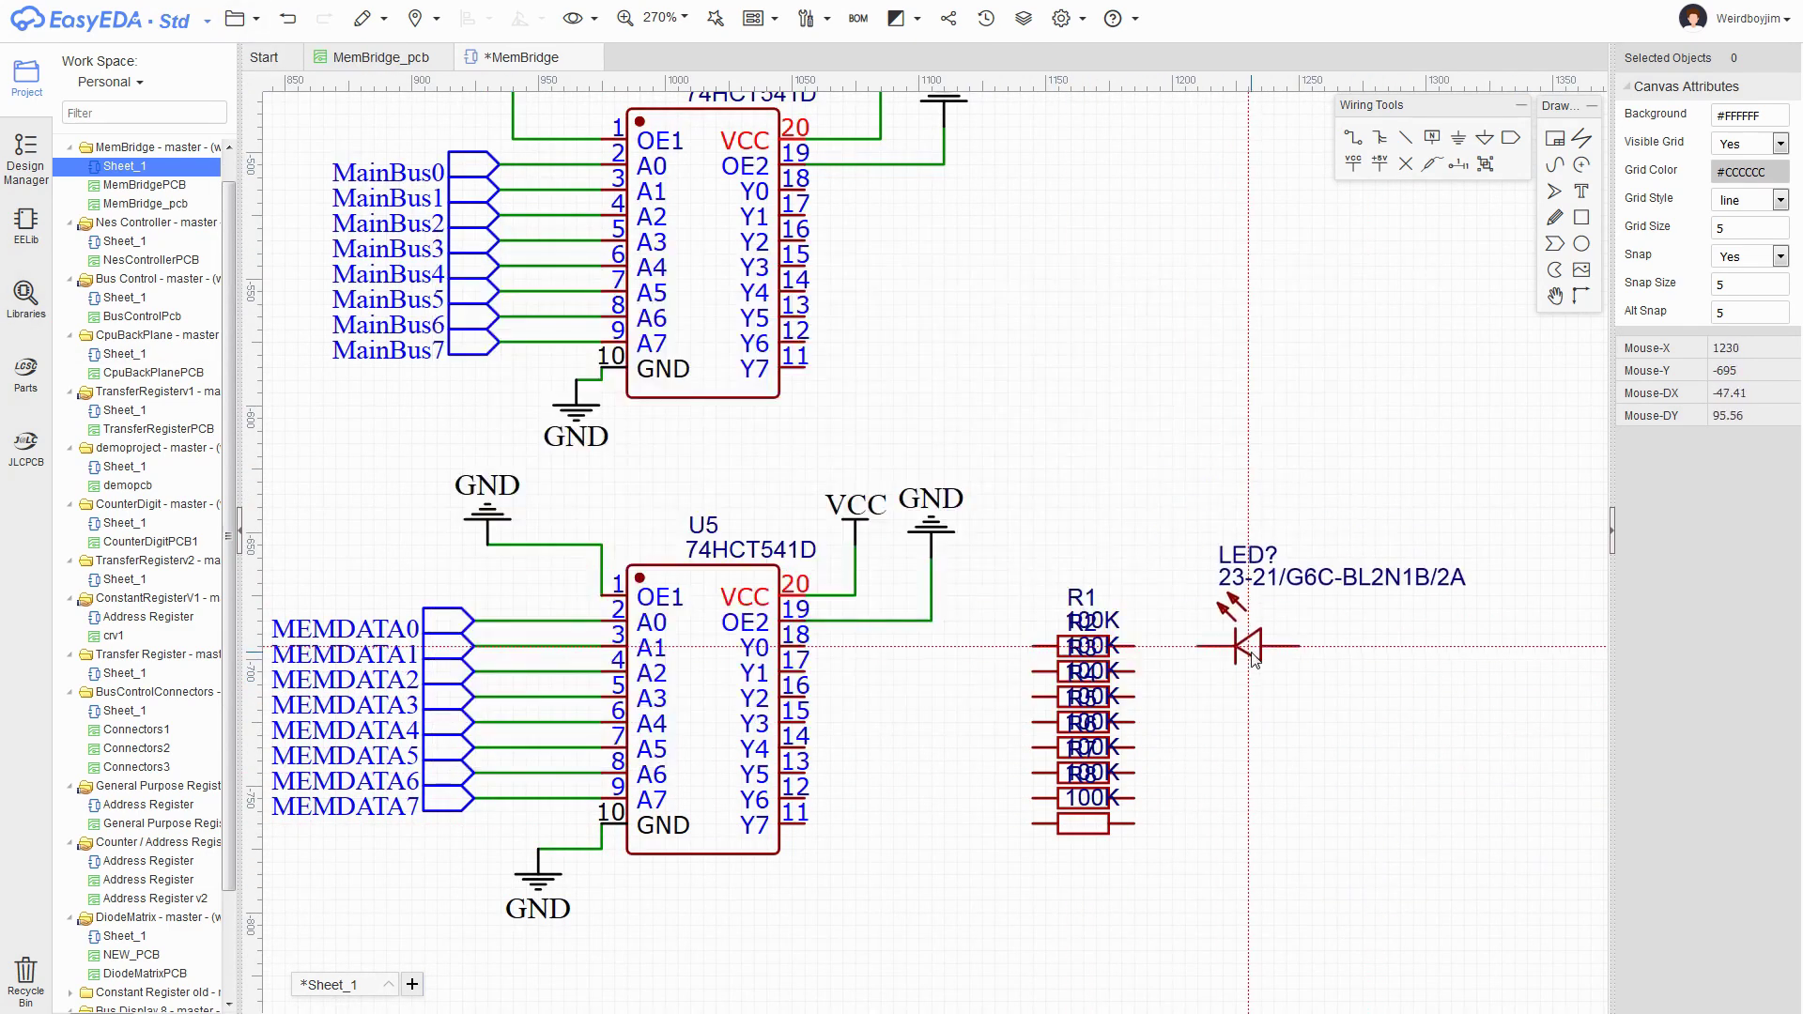
pyautogui.scroll(-3, 1248, 620)
pyautogui.scroll(5, 1254, 657)
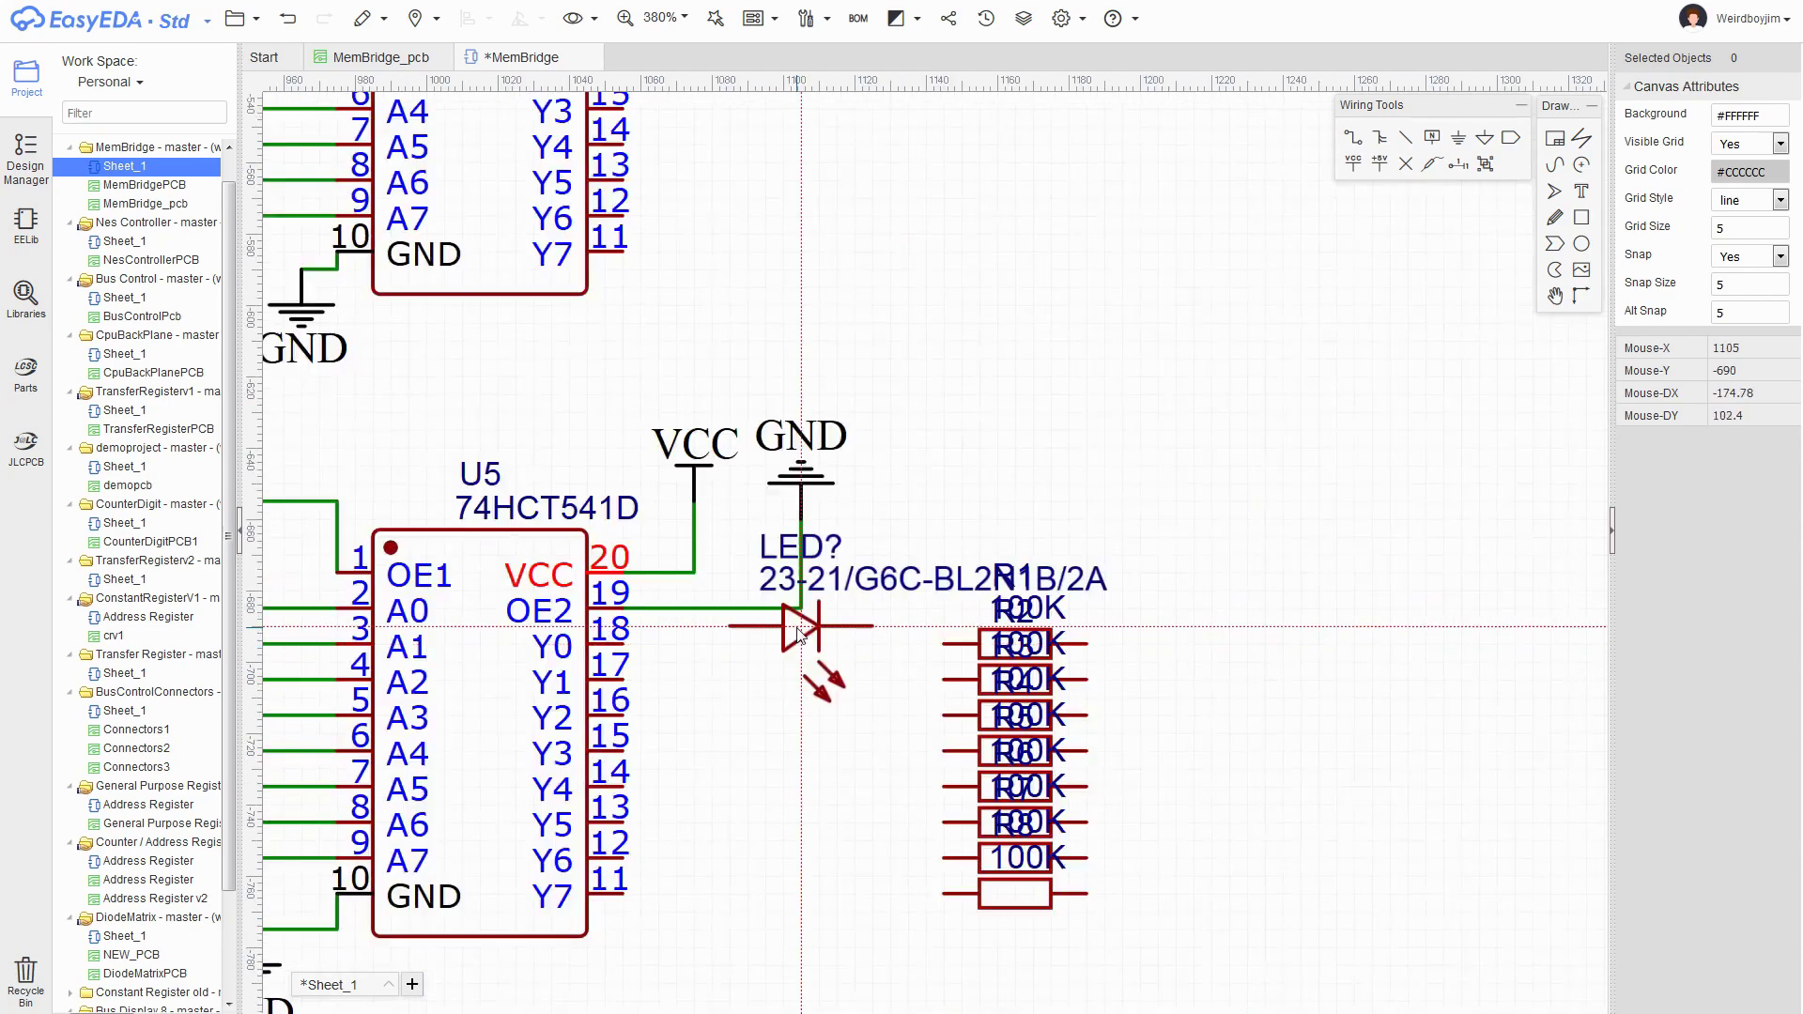
pyautogui.click(837, 644)
pyautogui.click(836, 680)
pyautogui.click(836, 716)
pyautogui.click(836, 751)
pyautogui.click(837, 787)
pyautogui.click(836, 823)
pyautogui.click(837, 859)
pyautogui.click(837, 894)
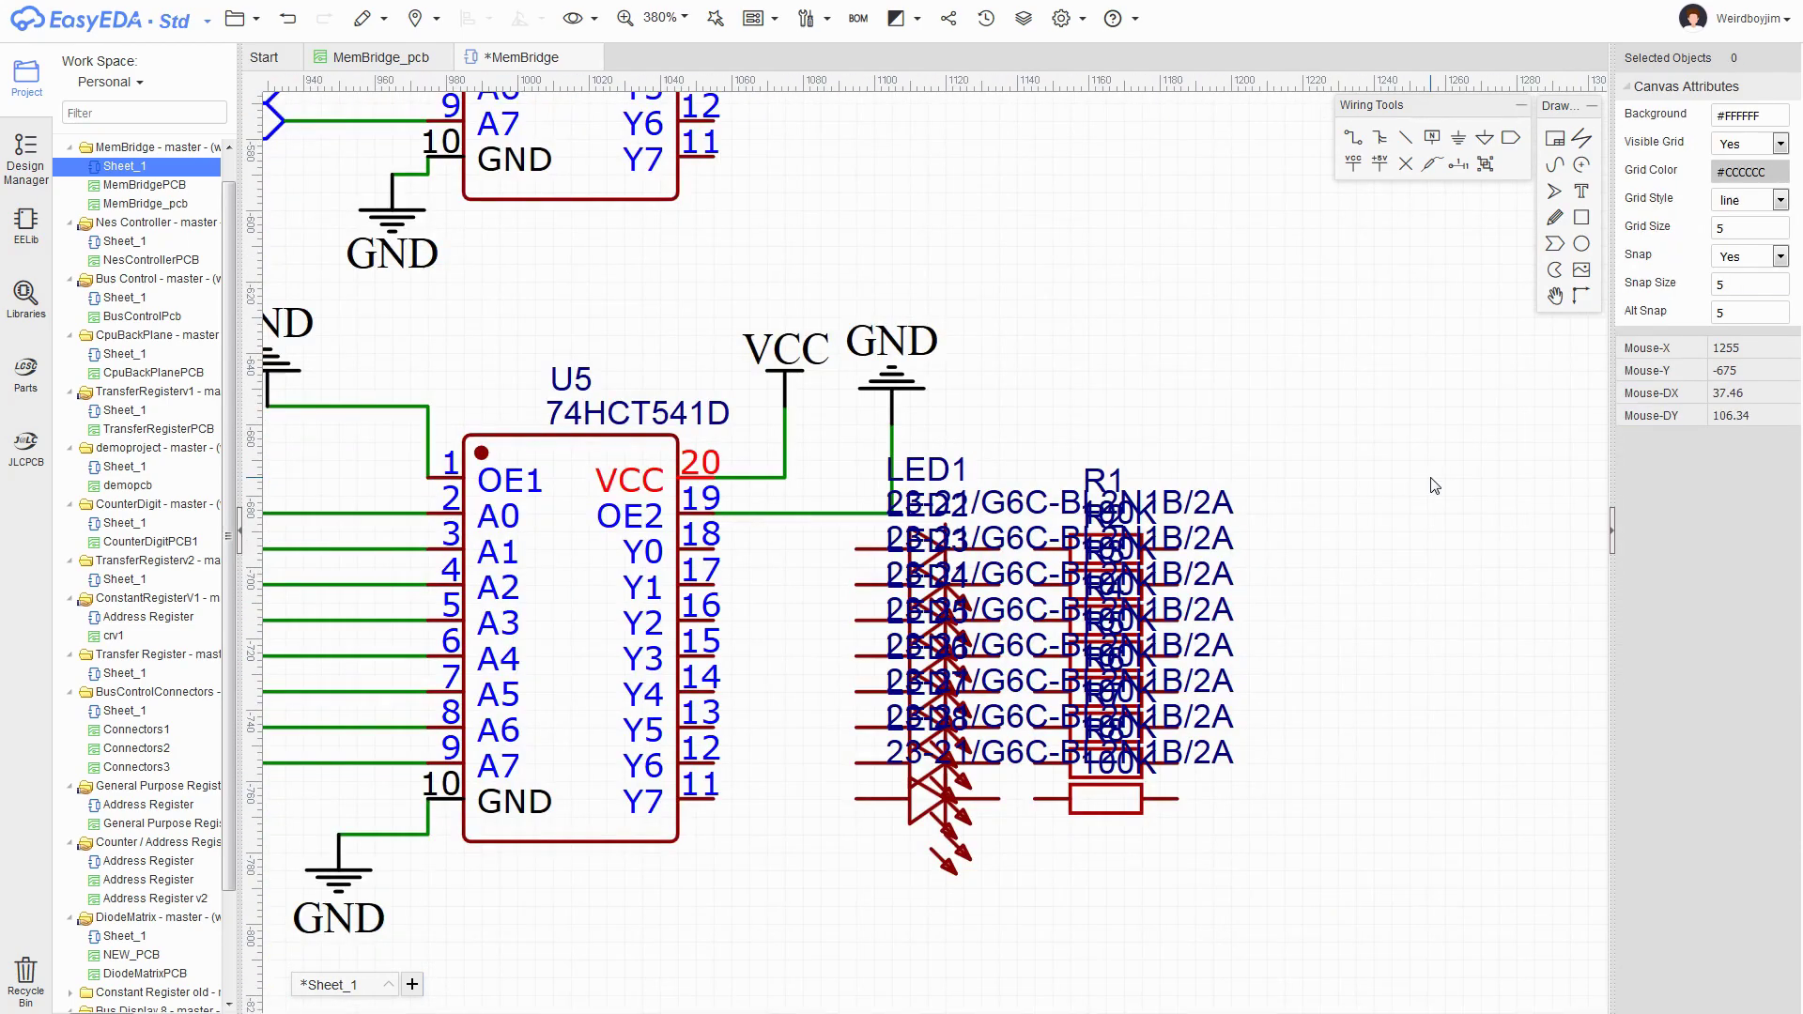
# - Select the eight LEDs and hide their names and prefixes
pyautogui.moveTo(1129, 414); pyautogui.dragTo(1203, 396)
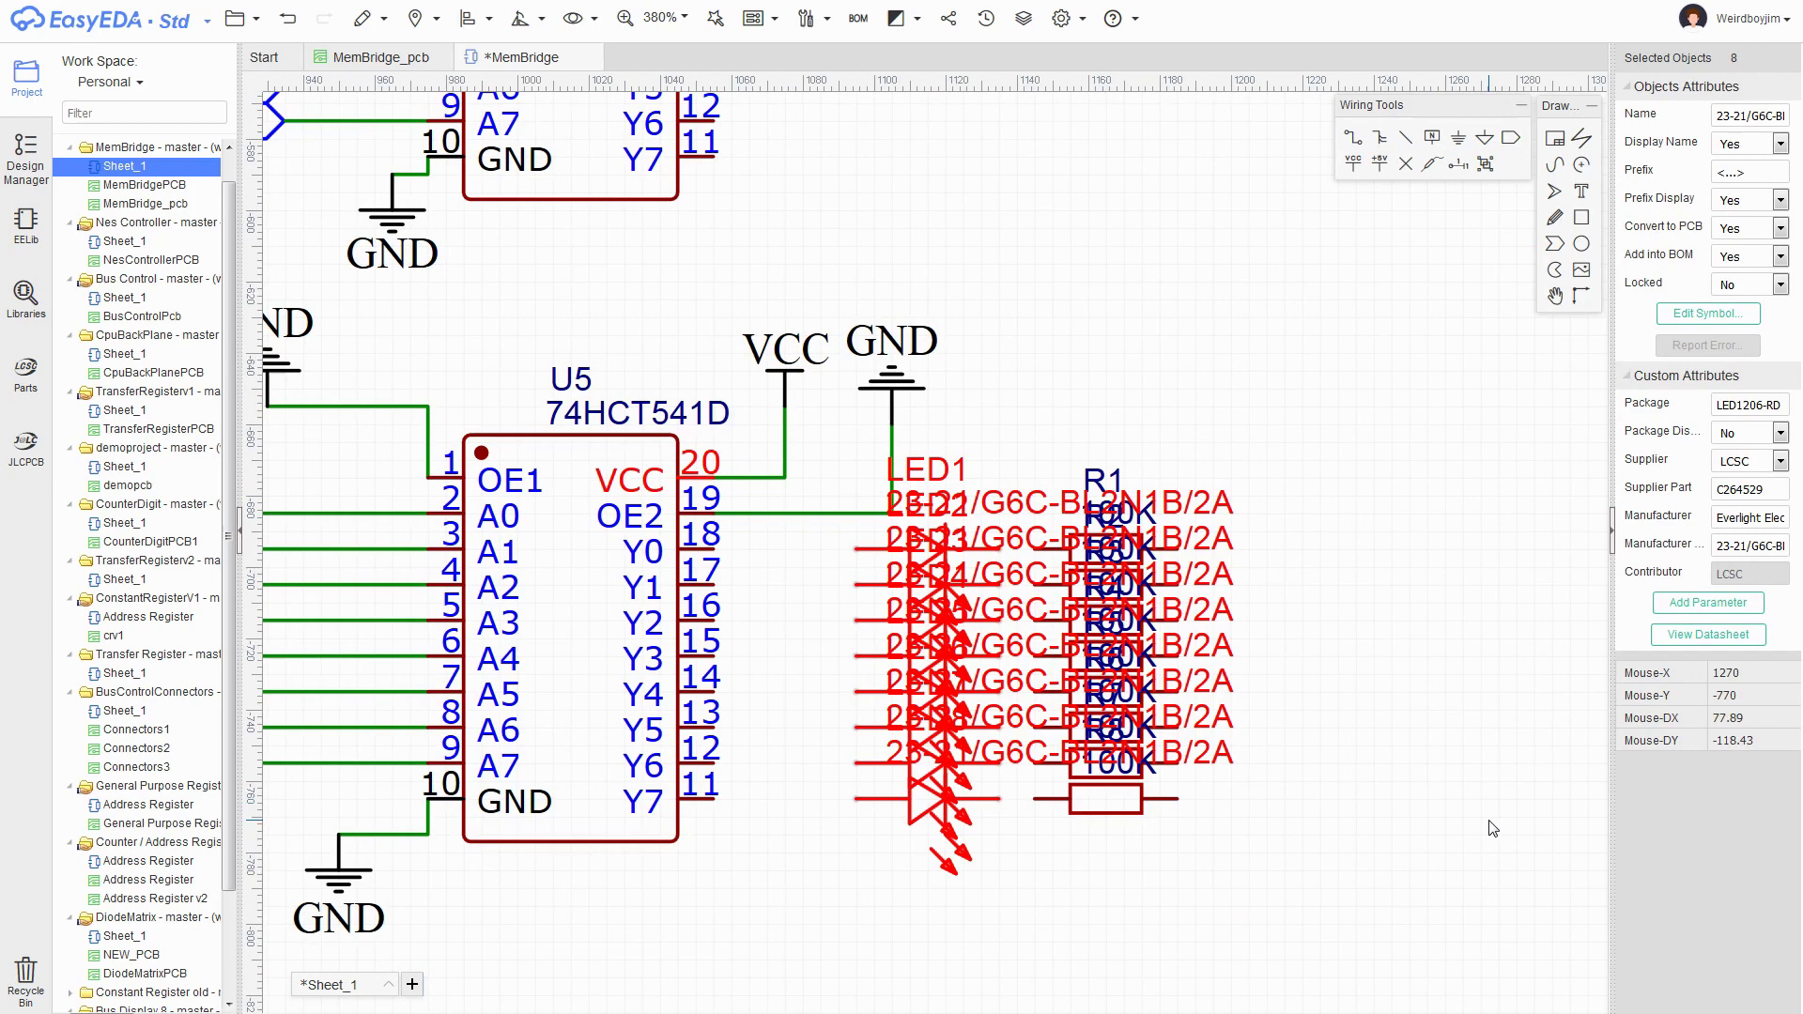
pyautogui.click(1780, 200)
pyautogui.click(1746, 234)
pyautogui.click(1780, 143)
pyautogui.click(1747, 178)
# - Hide the names and prefixes of the eight resistors and connect each resistor to its LED
pyautogui.moveTo(1349, 313); pyautogui.dragTo(1031, 916)
pyautogui.click(1780, 200)
pyautogui.click(1781, 144)
pyautogui.moveTo(1223, 410); pyautogui.dragTo(1031, 845)
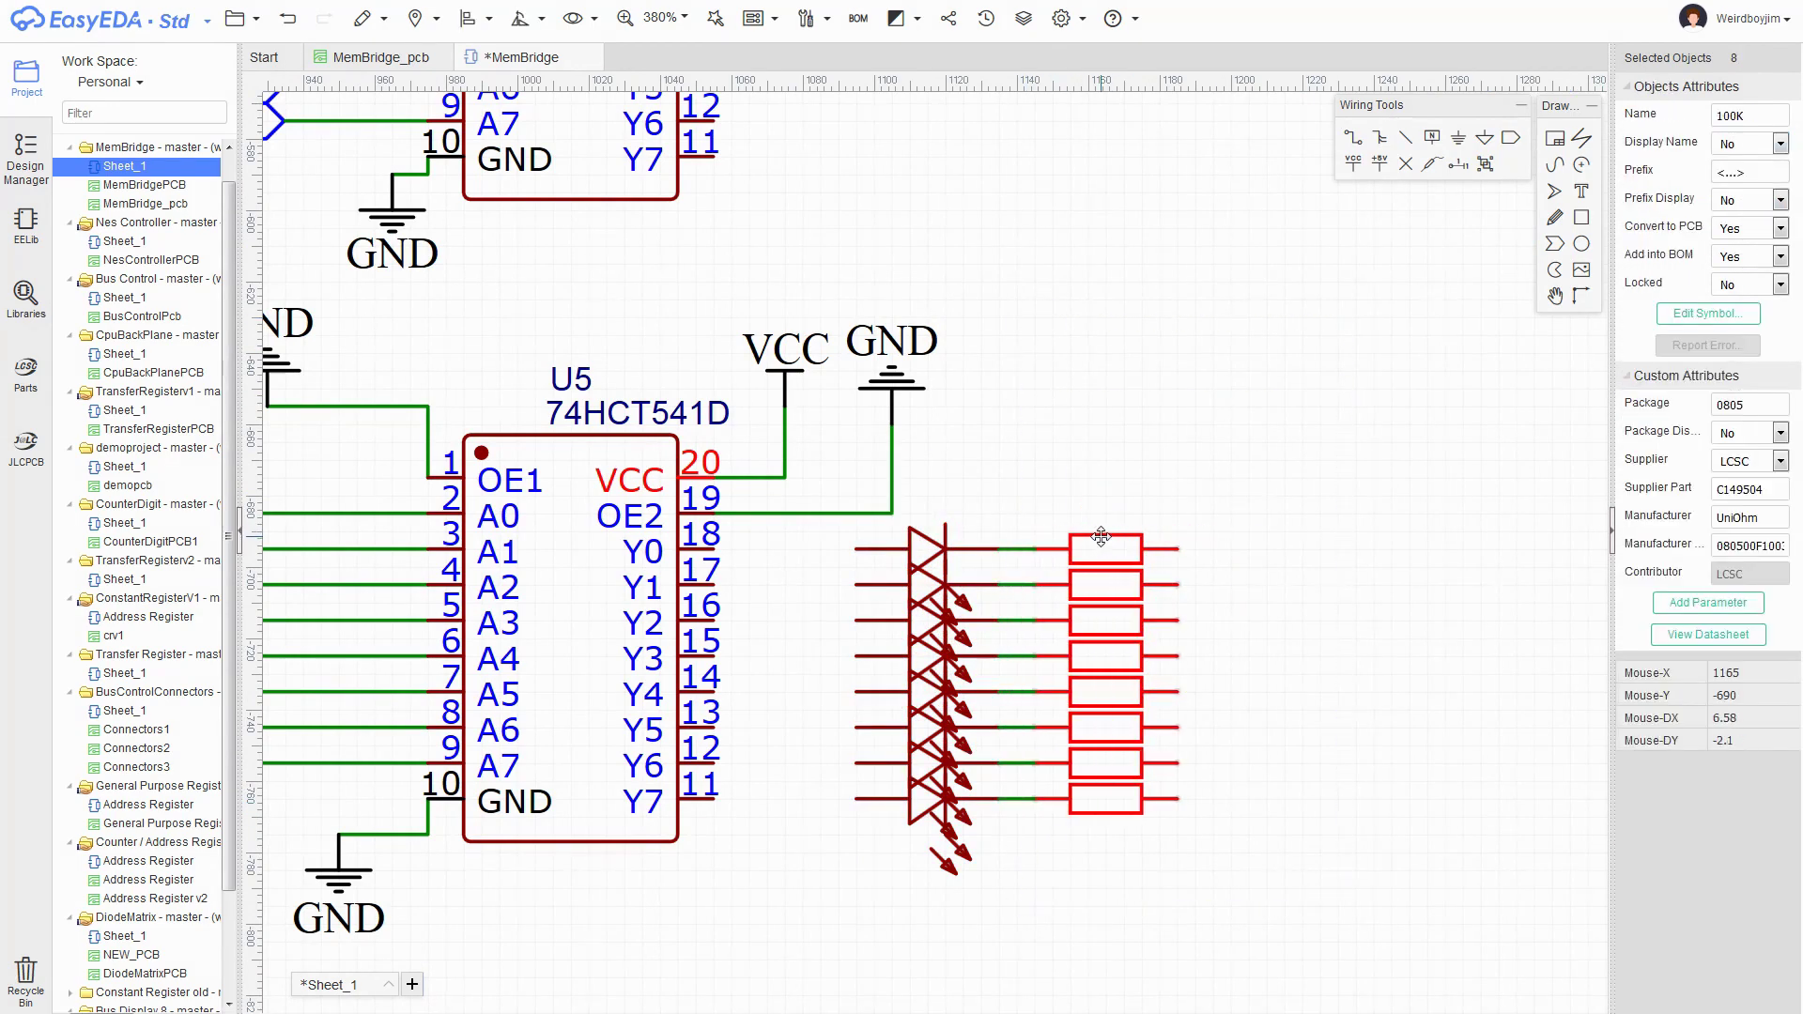
# - Place an upright GND symbol below and outside the resistor column
pyautogui.moveTo(1101, 536); pyautogui.dragTo(942, 361, button='right')
pyautogui.hotkey('ctrl', 'g')
pyautogui.press('space')
pyautogui.click(1090, 660)
pyautogui.press('Escape')
pyautogui.moveTo(1059, 677); pyautogui.dragTo(860, 287)
pyautogui.moveTo(934, 363); pyautogui.dragTo(970, 362)
pyautogui.hotkey('ctrl', 'z')
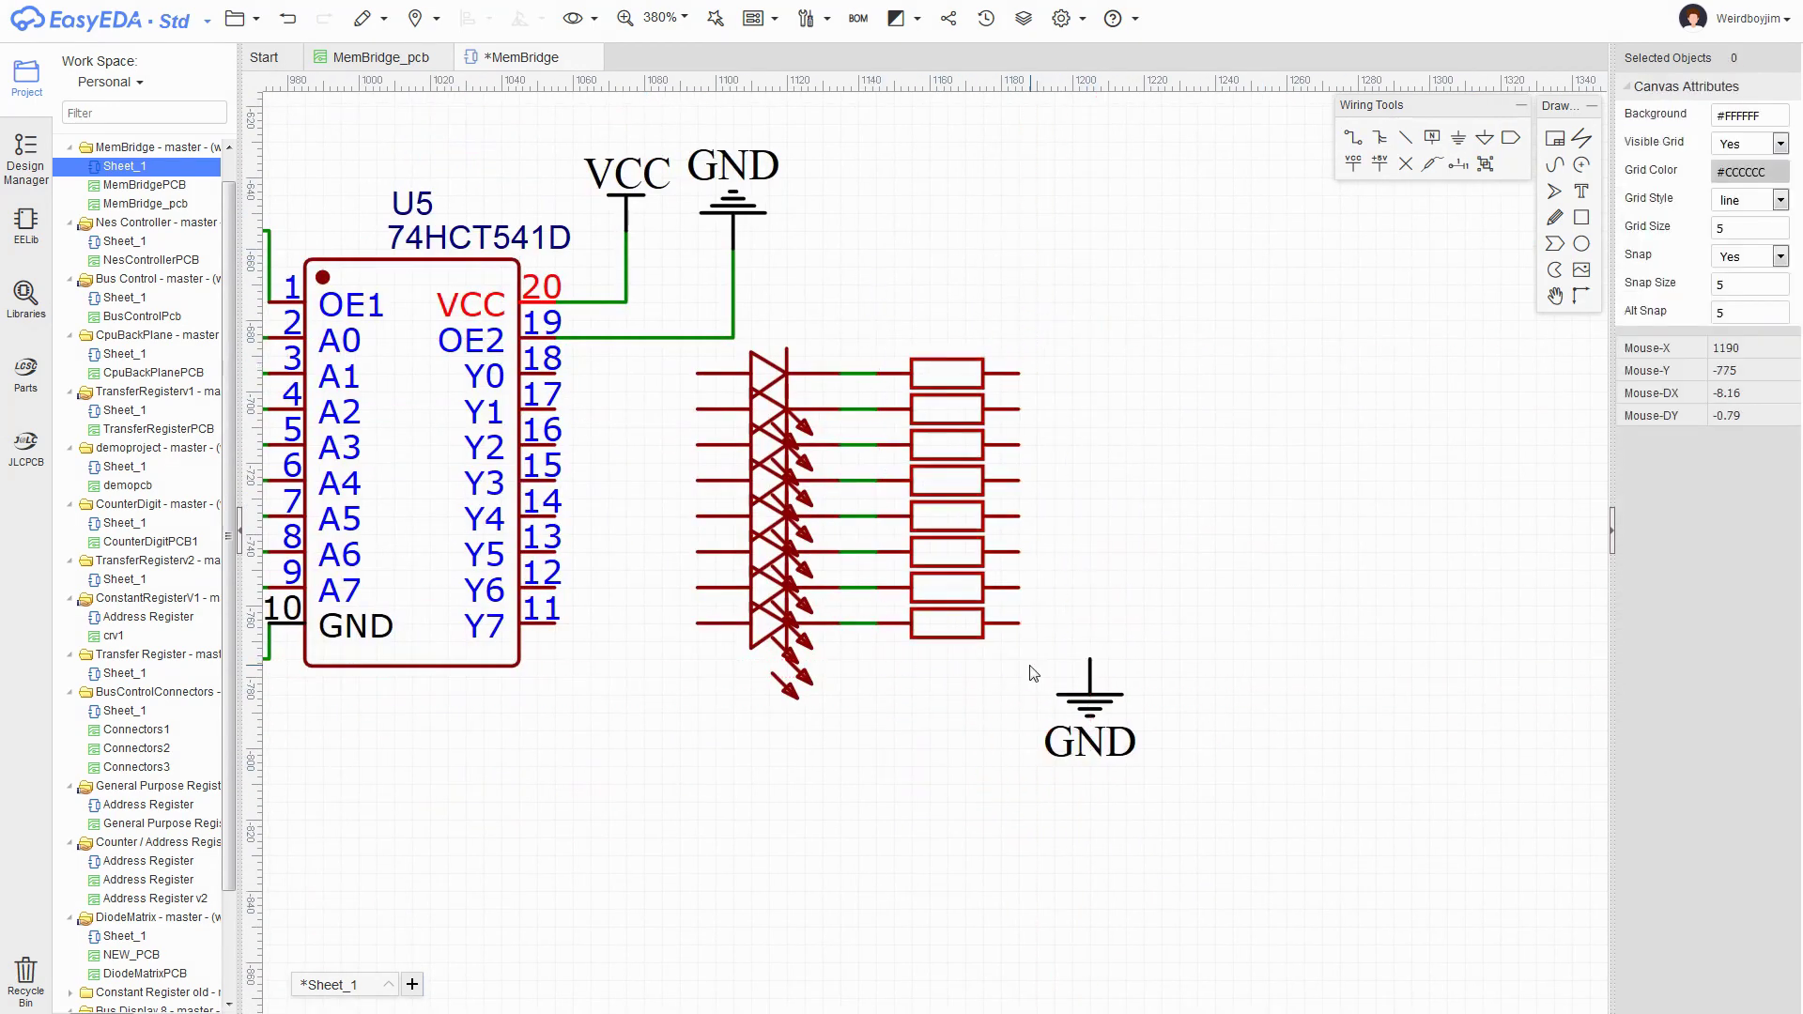
# - Move the resistor column outward to the GND symbol's line and wire the resistors' outer ends down to GND
pyautogui.moveTo(1030, 674); pyautogui.dragTo(859, 362)
pyautogui.press('Escape')
pyautogui.moveTo(1084, 702); pyautogui.dragTo(859, 362)
pyautogui.moveTo(962, 395); pyautogui.dragTo(1033, 394)
pyautogui.press('w')
pyautogui.click(1090, 660)
pyautogui.click(1091, 373)
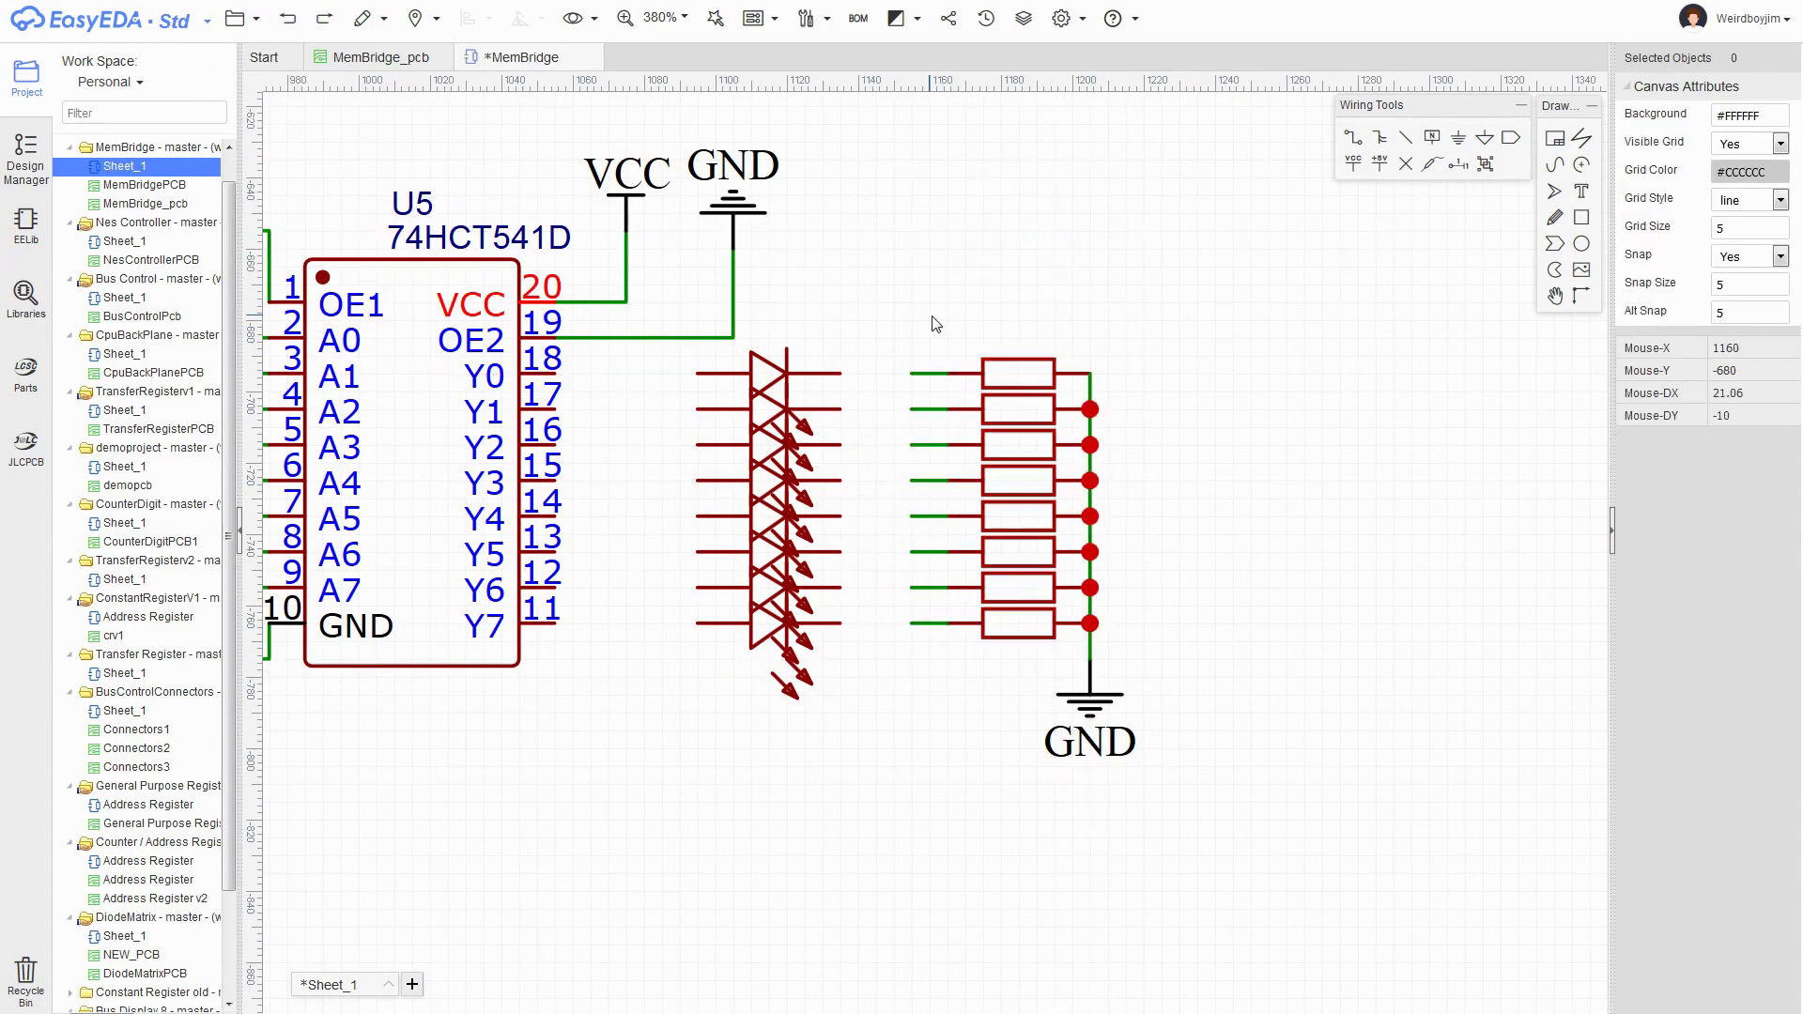
# - Move the resistors back toward the LEDs and wire their outer ends together along one vertical line
pyautogui.moveTo(1066, 648); pyautogui.dragTo(887, 352)
pyautogui.moveTo(1058, 450); pyautogui.dragTo(987, 451)
pyautogui.press('w')
pyautogui.click(1019, 624)
pyautogui.click(1019, 373)
# - Copy the LED, resistor and GND group, and connect it to U5's Y0 to Y7 outputs with short wires
pyautogui.moveTo(1369, 451); pyautogui.dragTo(1512, 415, button='right')
pyautogui.moveTo(1423, 651); pyautogui.dragTo(825, 308)
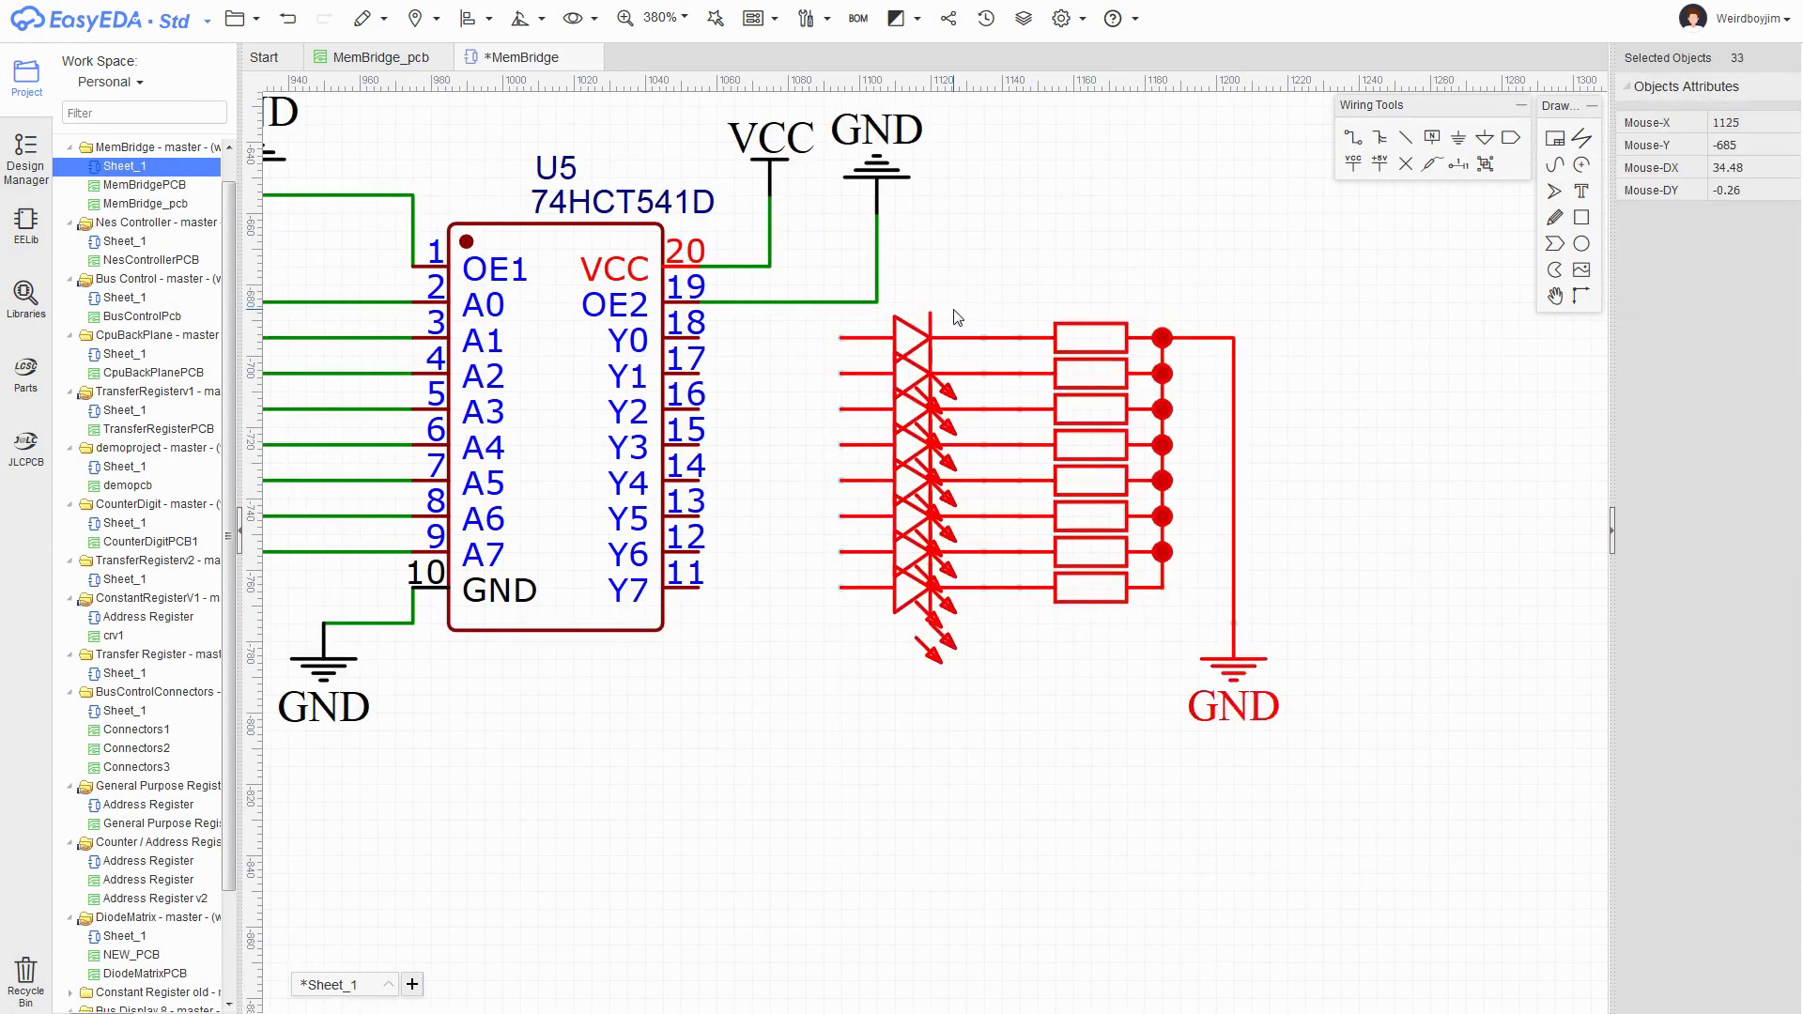
pyautogui.moveTo(1089, 330); pyautogui.dragTo(947, 330)
pyautogui.hotkey('ctrl', 'c')
pyautogui.scroll(-3, 1071, 751)
pyautogui.moveTo(947, 331); pyautogui.dragTo(1091, 330)
# - Paste the LED and resistor group at U6 and connect it to the Y0 to Y7 outputs
pyautogui.hotkey('ctrl', 'v')
pyautogui.click(1002, 326)
pyautogui.click(1059, 211)
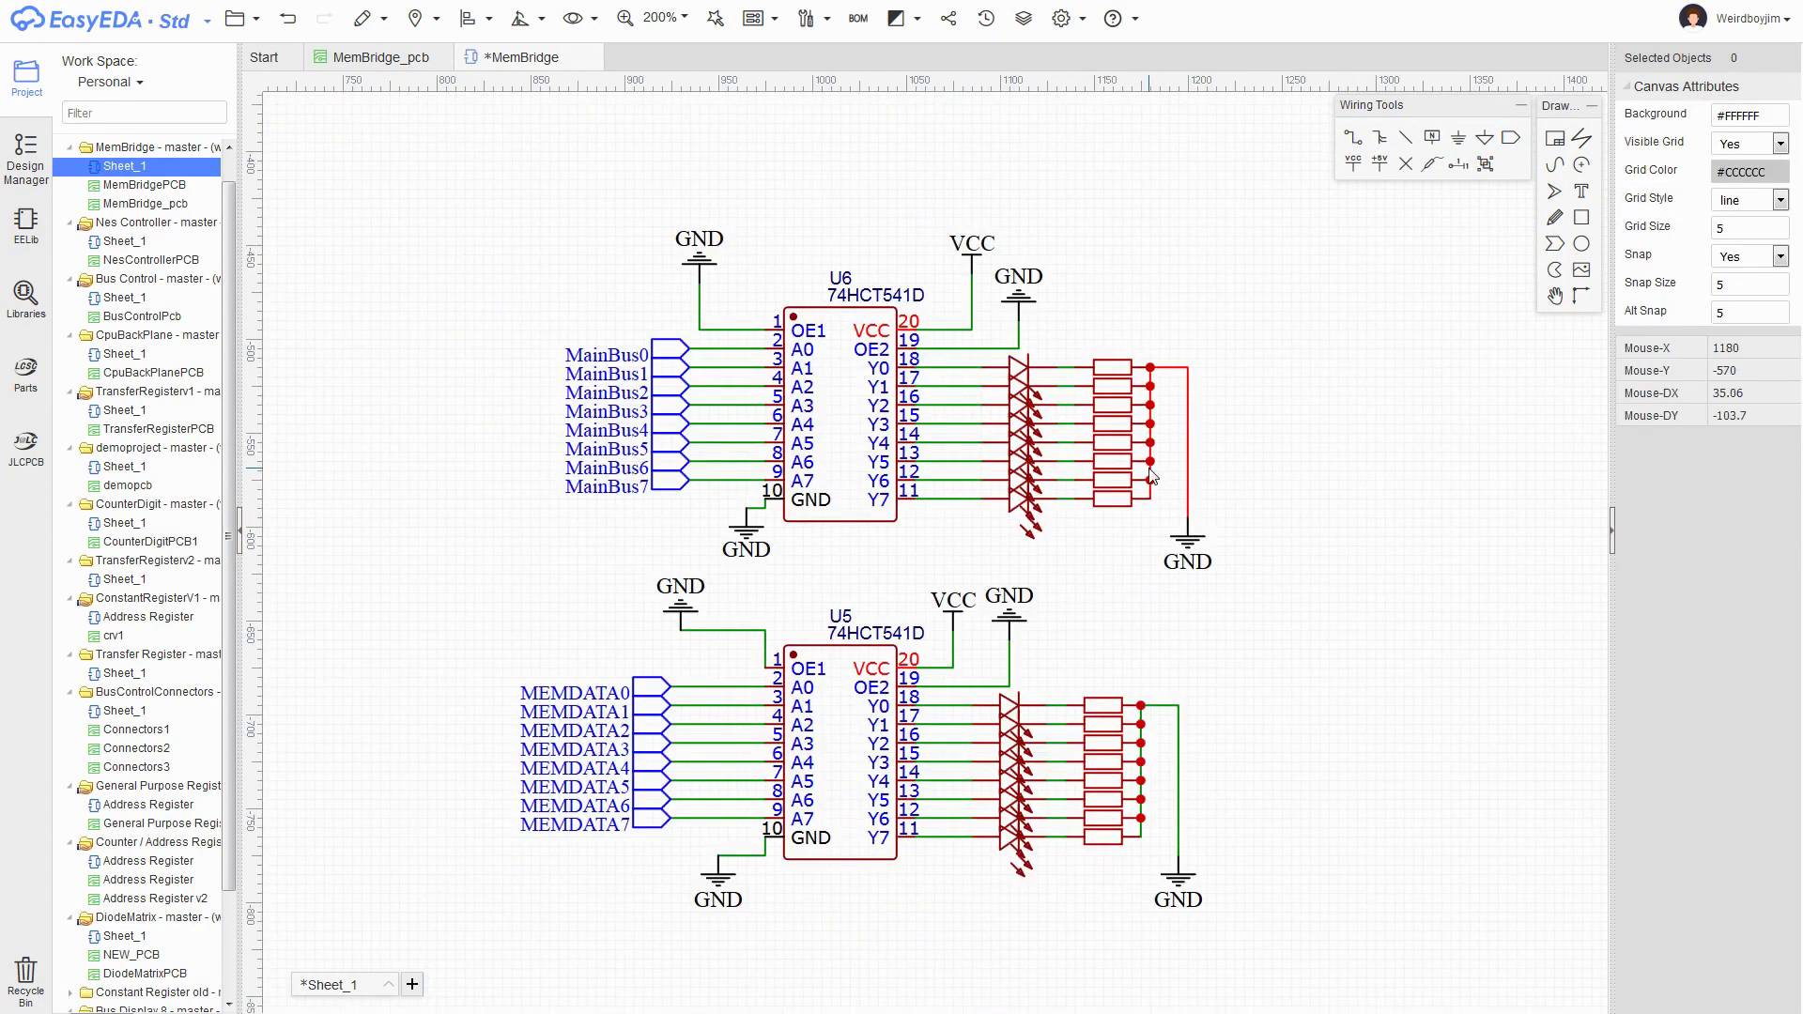
# - Copy the MemBridge_Assert and MemBridge_Direction net ports from the MEM1 header to the empty area above the U6 circuit
pyautogui.moveTo(391, 301); pyautogui.dragTo(1408, 597, button='right')
pyautogui.scroll(-2, 885, 487)
pyautogui.click(738, 172)
pyautogui.hotkey('ctrl', 'c')
pyautogui.moveTo(1221, 203); pyautogui.dragTo(911, 286, button='right')
pyautogui.hotkey('ctrl', 'v')
pyautogui.click(1106, 287)
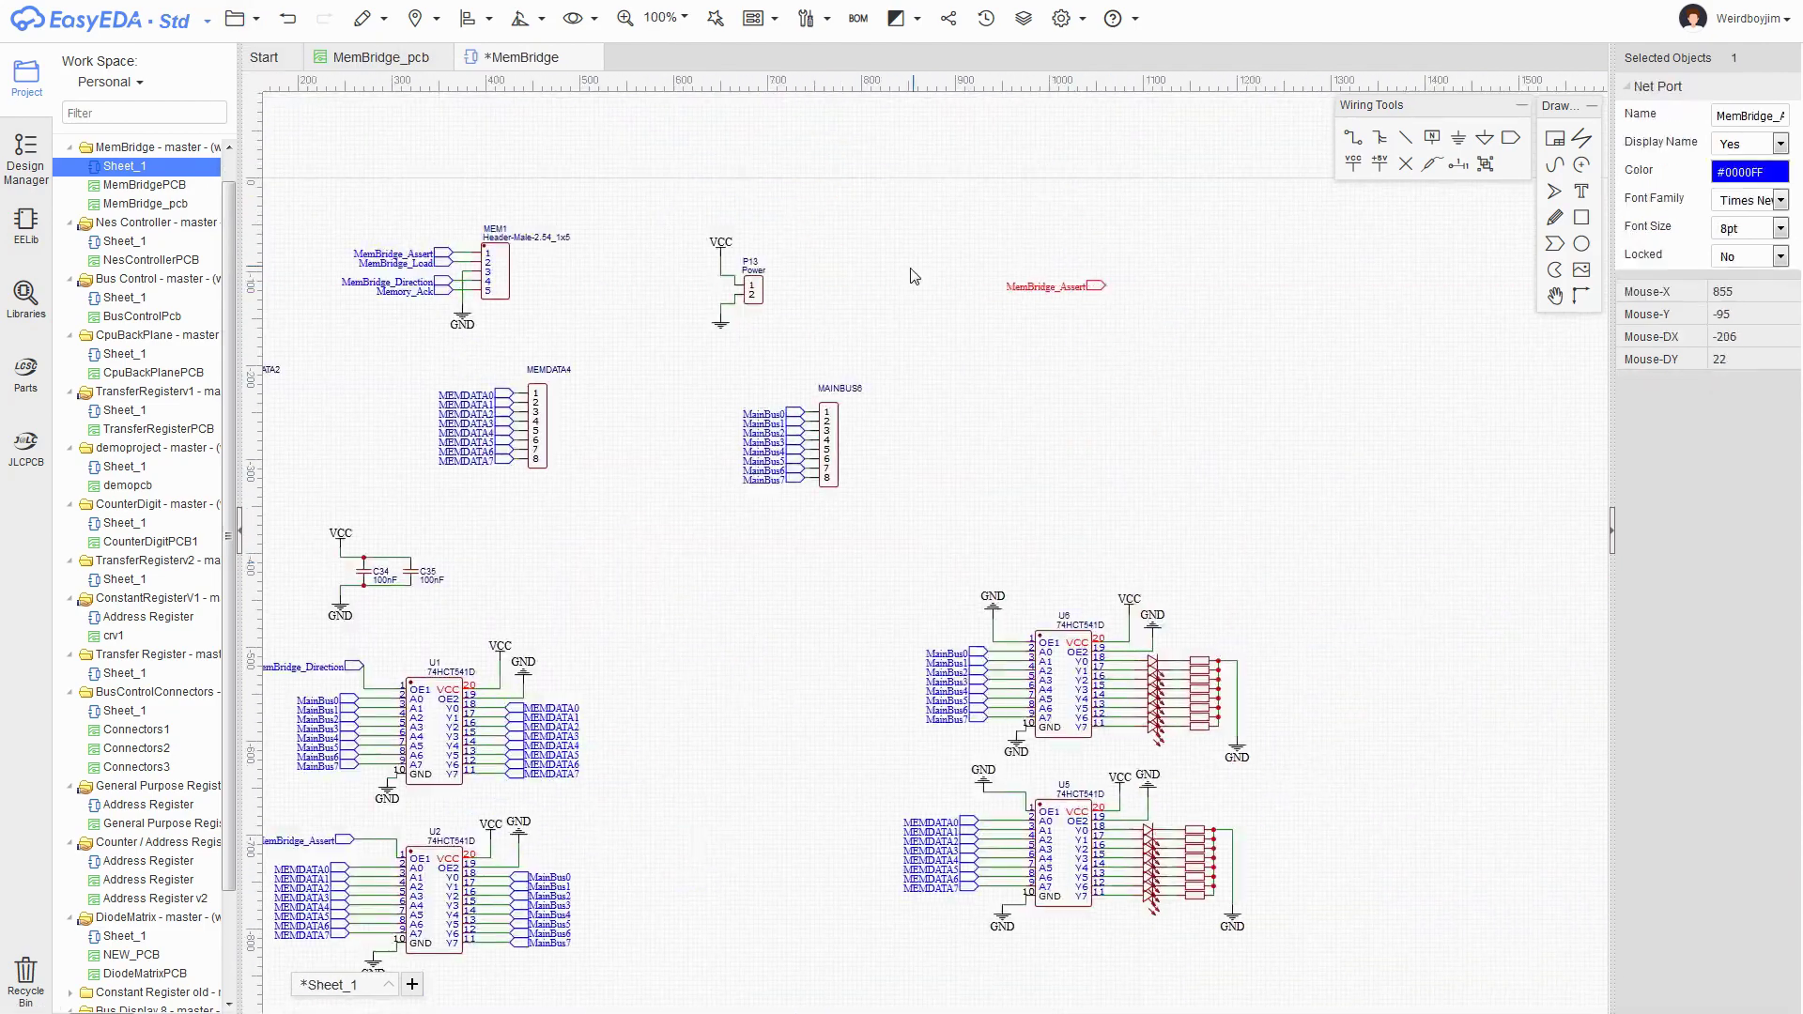
pyautogui.click(438, 281)
pyautogui.hotkey('ctrl', 'c')
pyautogui.hotkey('ctrl', 'v')
pyautogui.click(1104, 323)
pyautogui.scroll(2, 1059, 405)
pyautogui.moveTo(864, 175); pyautogui.dragTo(1333, 432)
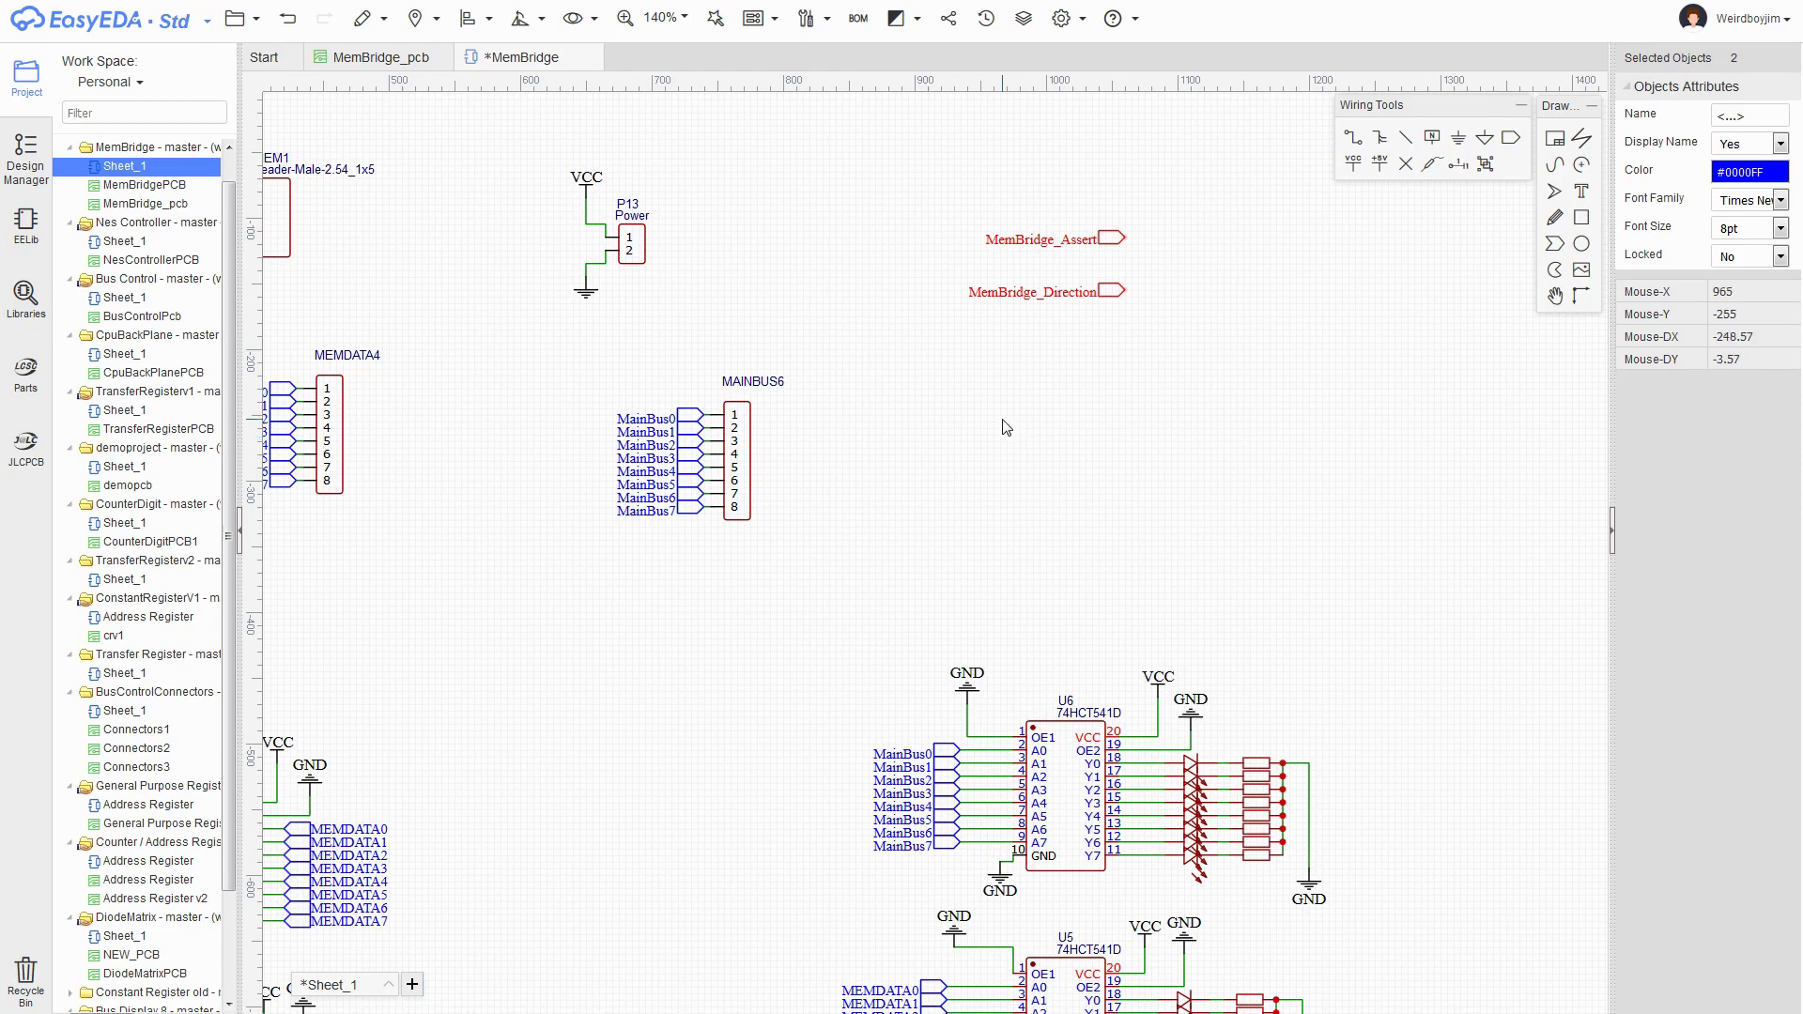
# - Place a 74HCT08D,653 chip beside the copied ports and wire MemBridge_Assert to pin 1 and MemBridge_Direction to pin 3
pyautogui.scroll(-2, 1022, 354)
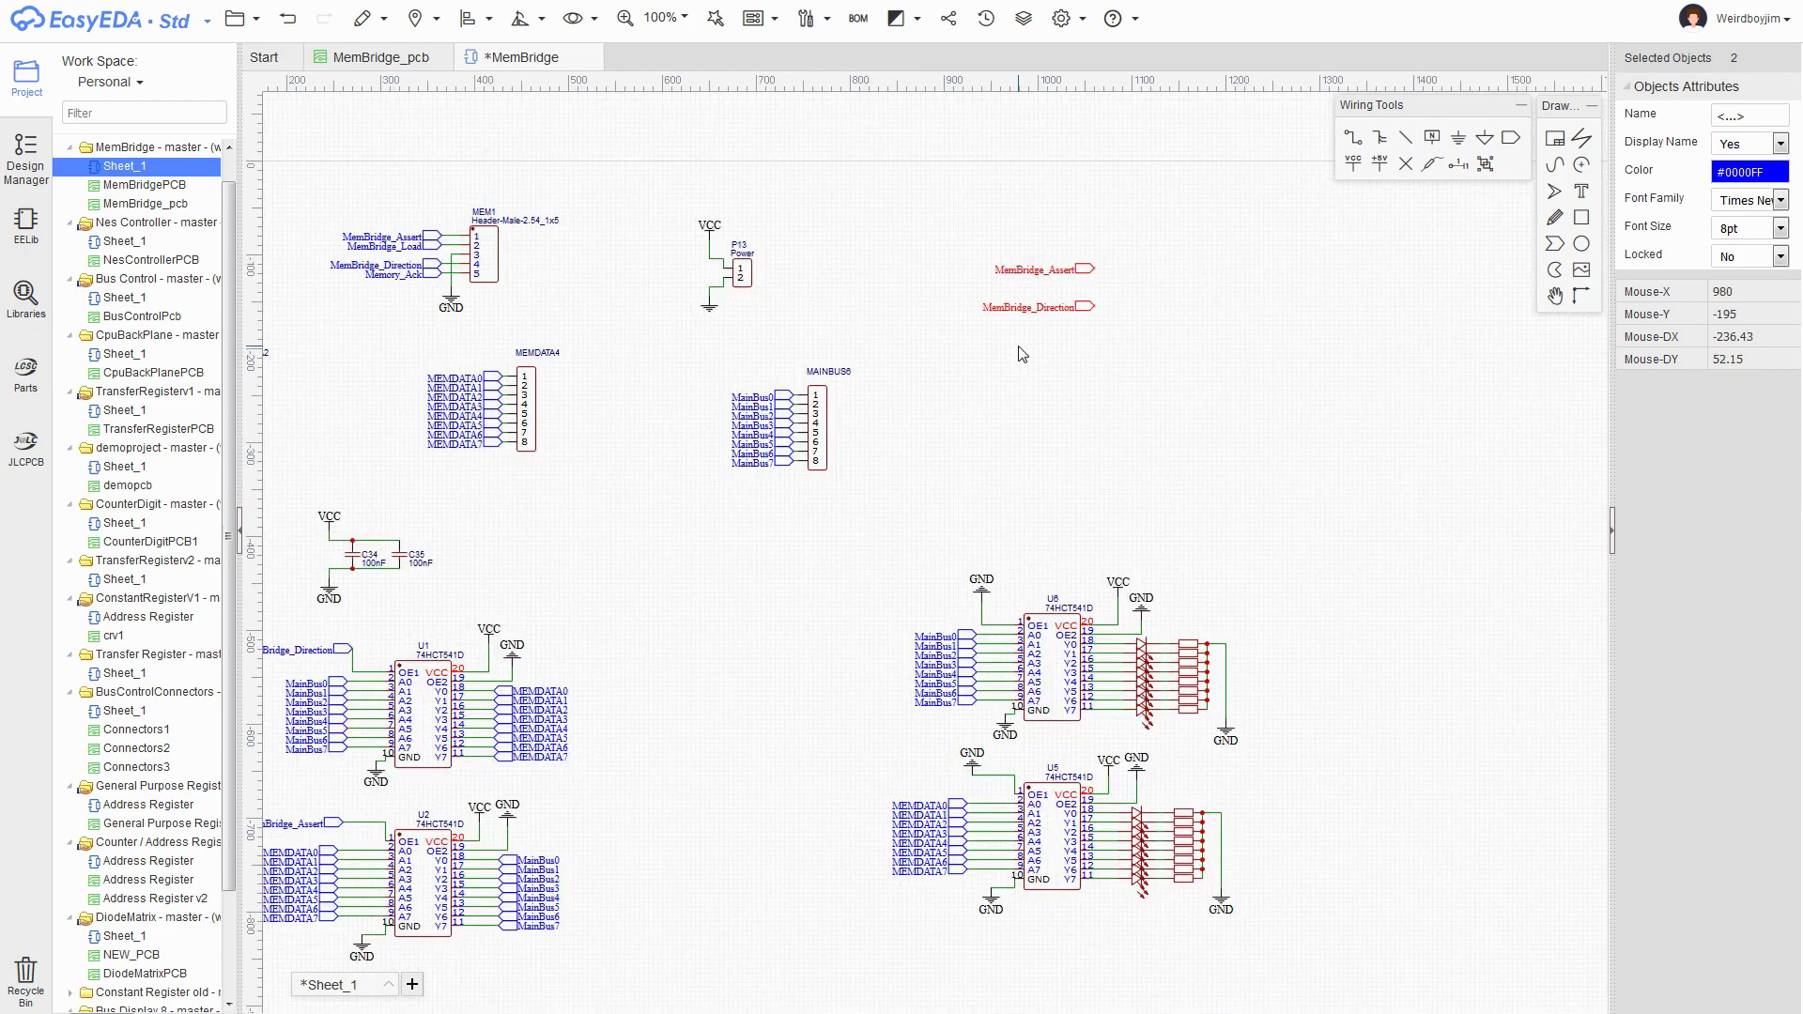
pyautogui.hotkey('shift', 'f')
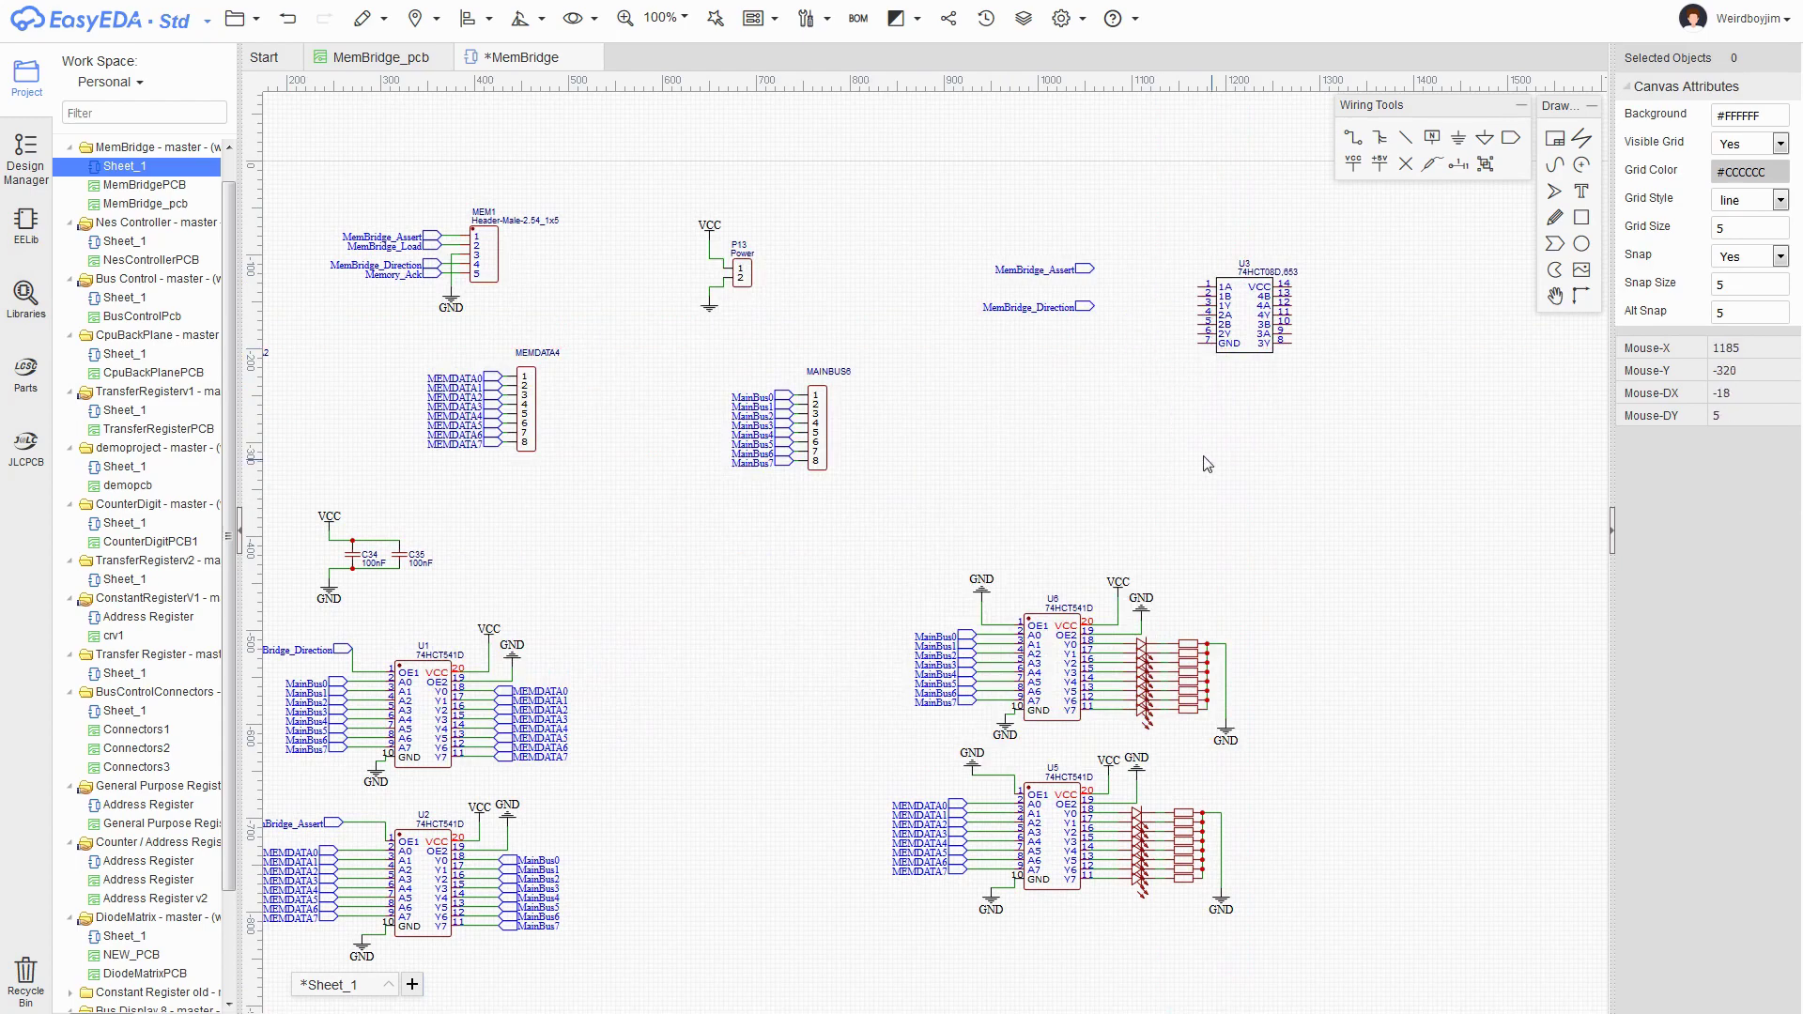
pyautogui.scroll(4, 1188, 277)
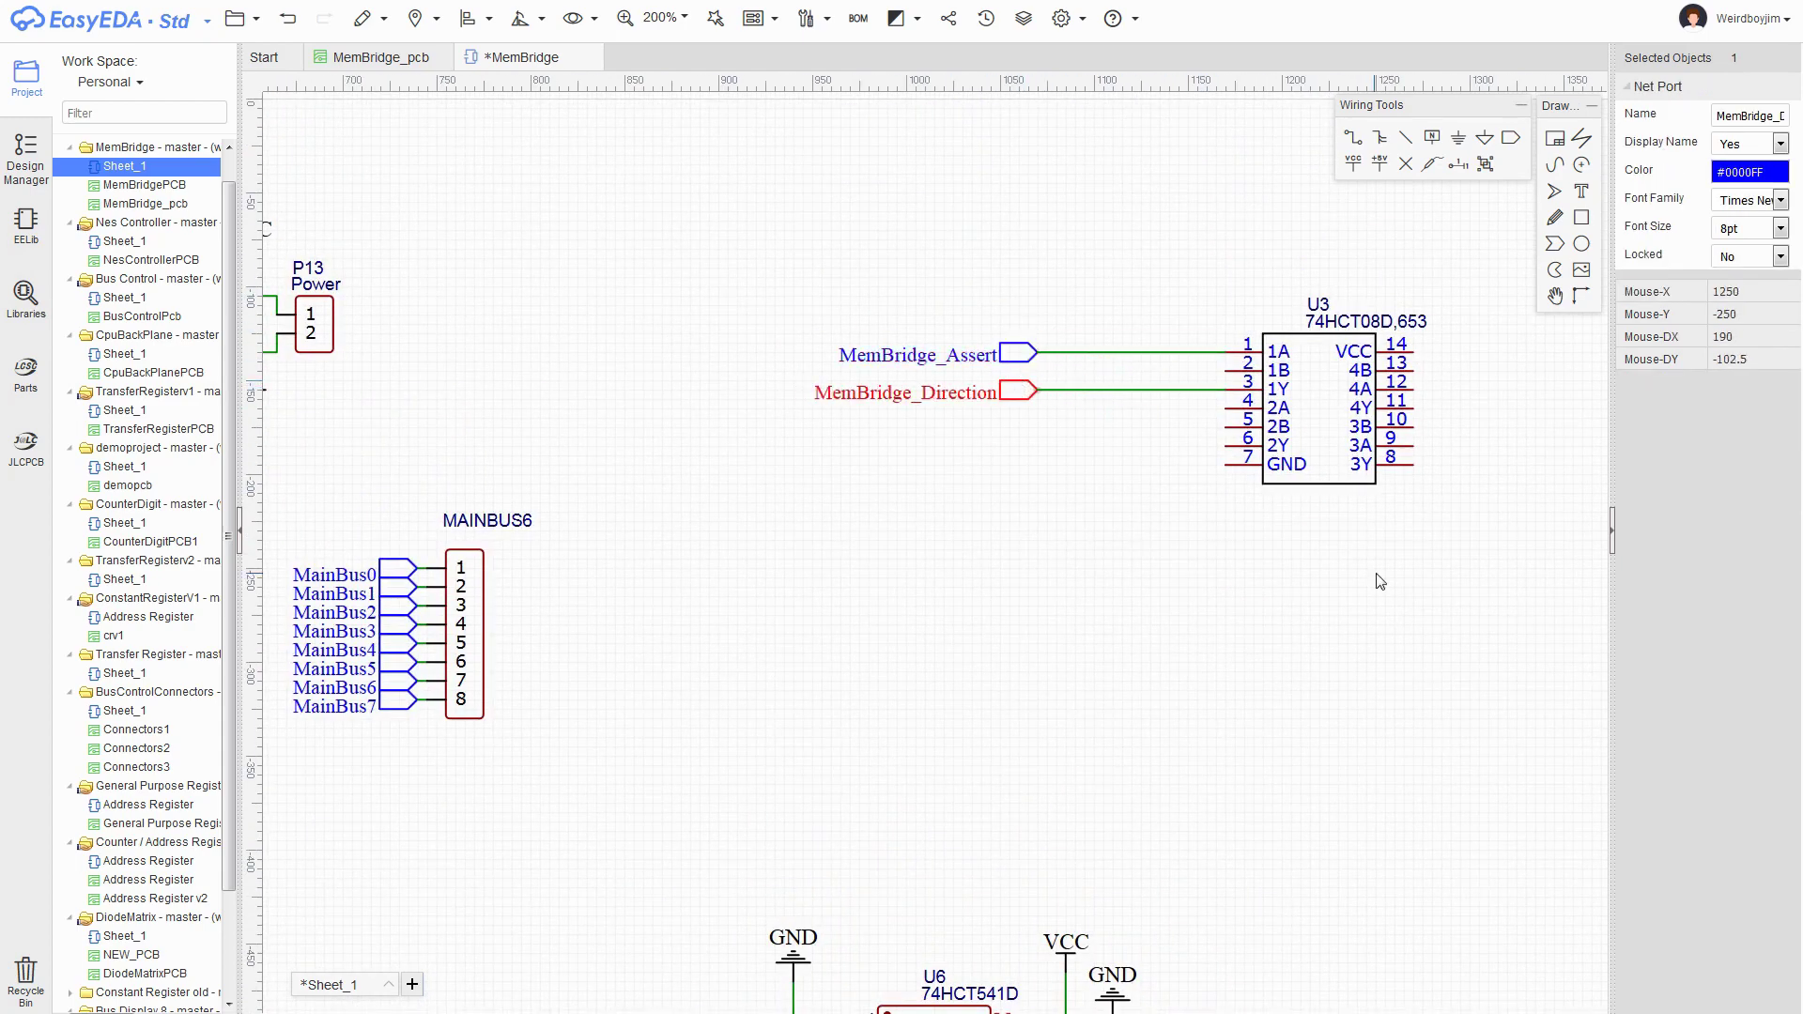
# - Place GND and VCC symbols by the 74HCT08D chip and wire them to its GND and VCC pins
pyautogui.moveTo(1377, 579); pyautogui.dragTo(1164, 621, button='right')
pyautogui.hotkey('ctrl', 'g')
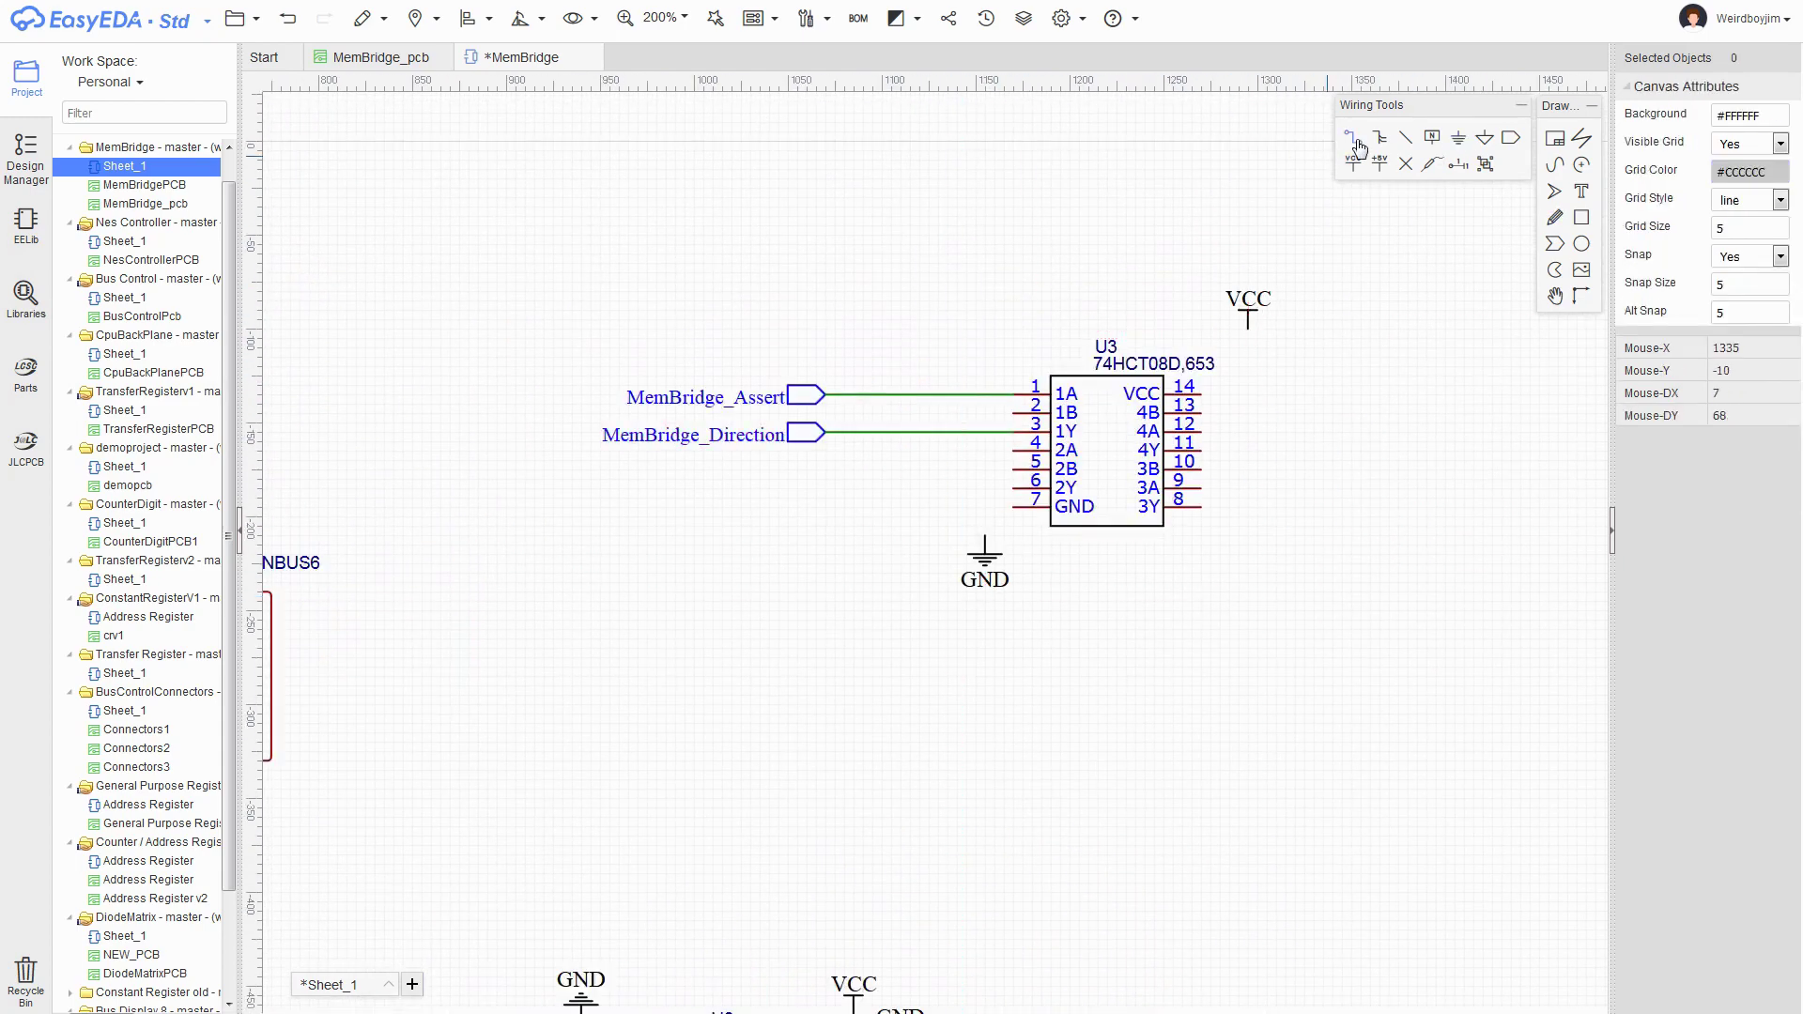
pyautogui.click(1354, 142)
pyautogui.click(1248, 329)
pyautogui.click(1201, 395)
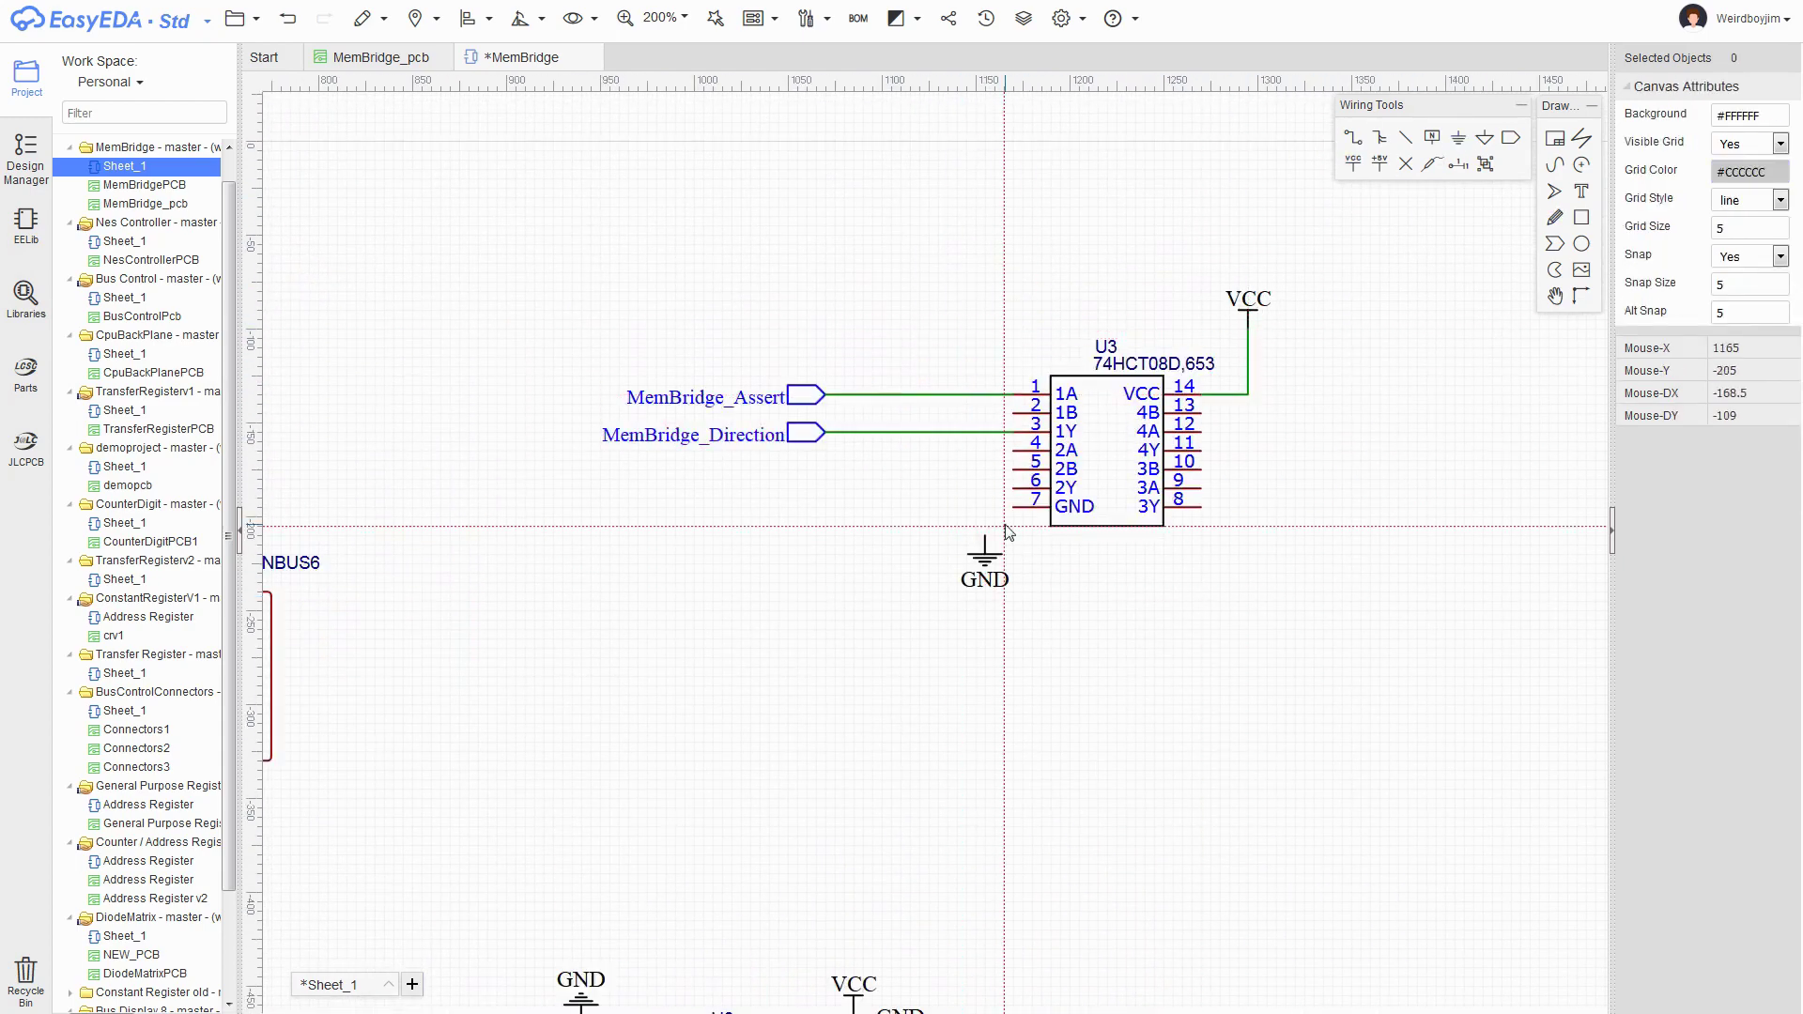
# - Place a second GND symbol beside the 74HCT08D chip, below its pin 8 side
pyautogui.click(1460, 143)
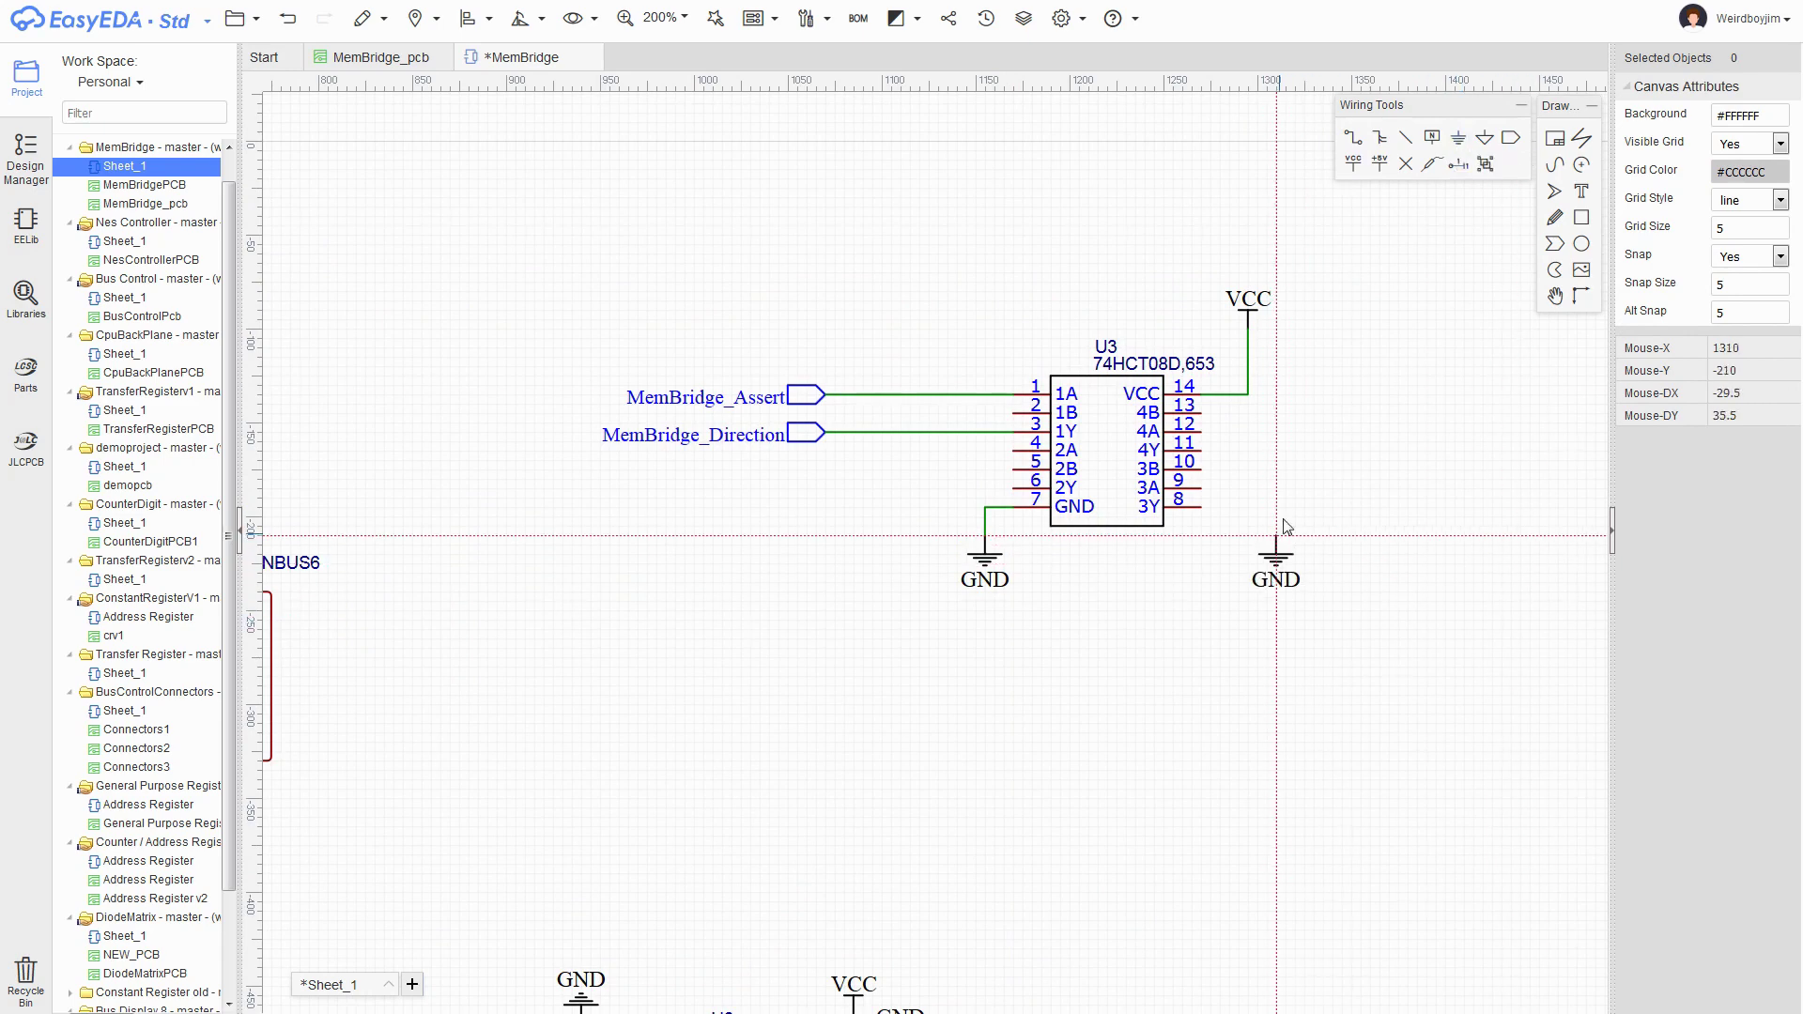
pyautogui.click(1285, 528)
pyautogui.press('Escape')
pyautogui.click(1357, 146)
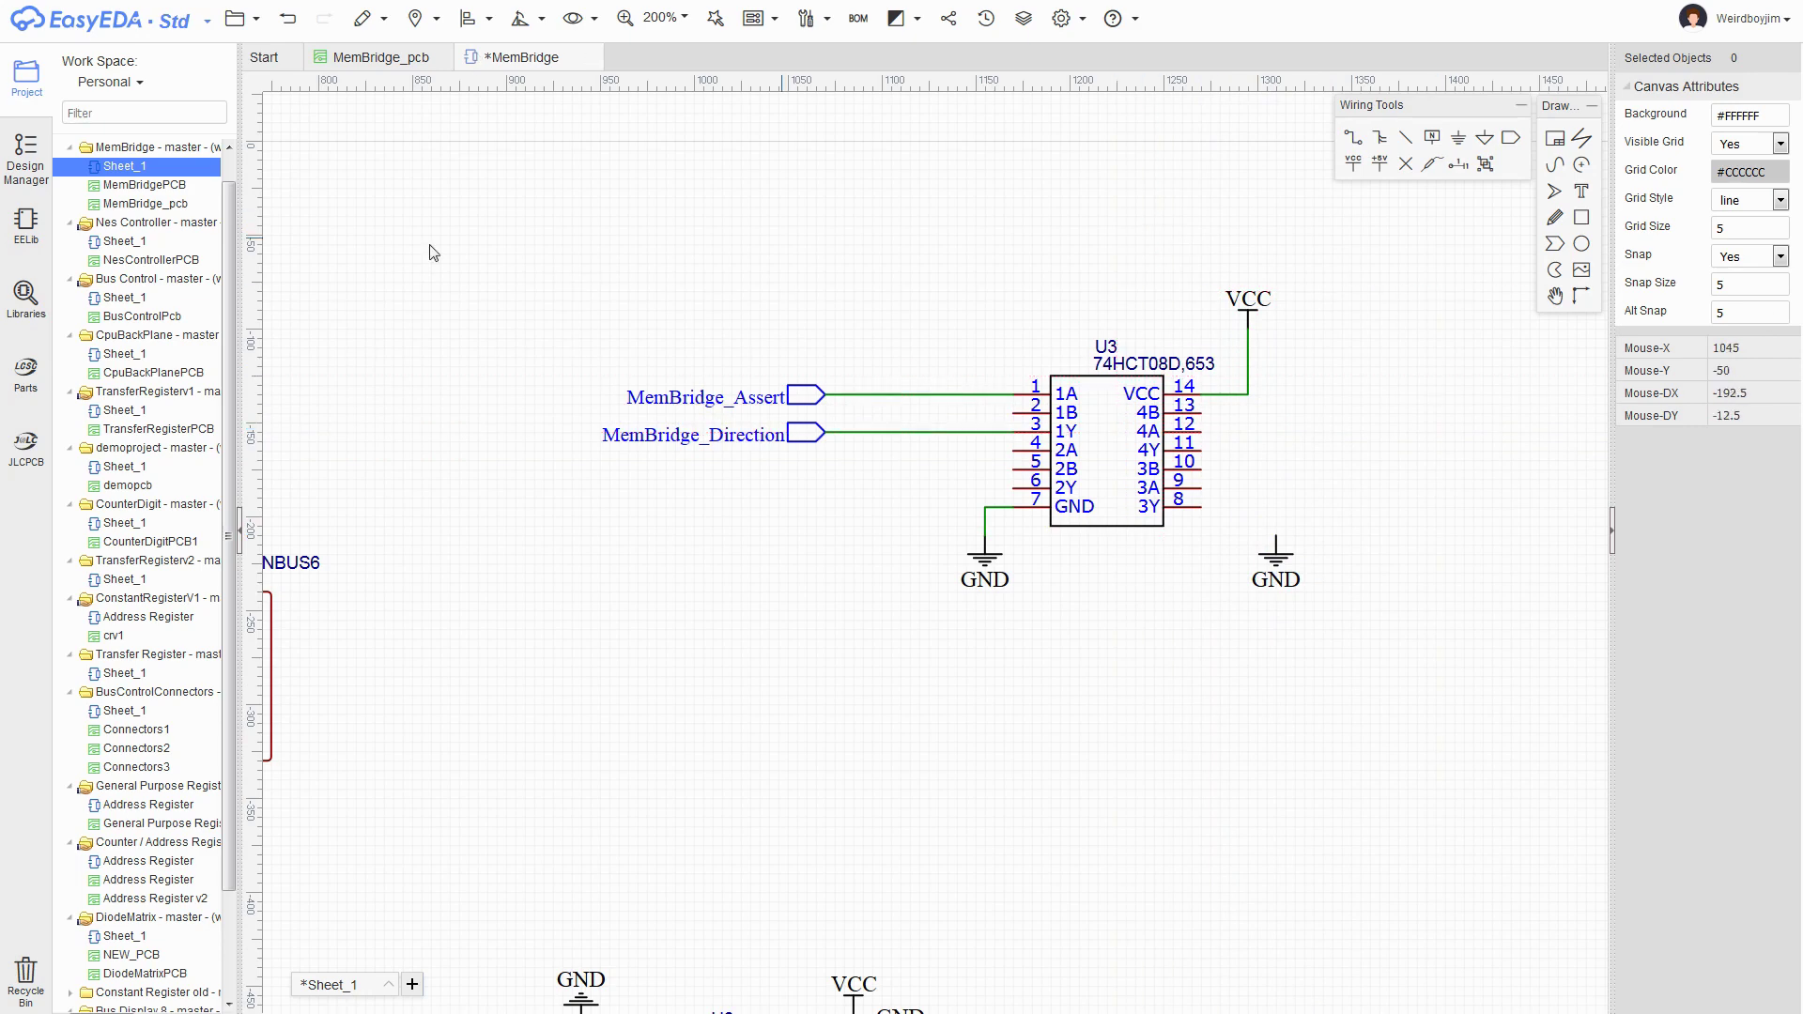
# - Search the part libraries for "74hct04" and place an SN74HCT04DR below the 74HCT08D chip
pyautogui.hotkey('shift', 'f')
pyautogui.write('74hct04')
pyautogui.press('Return')
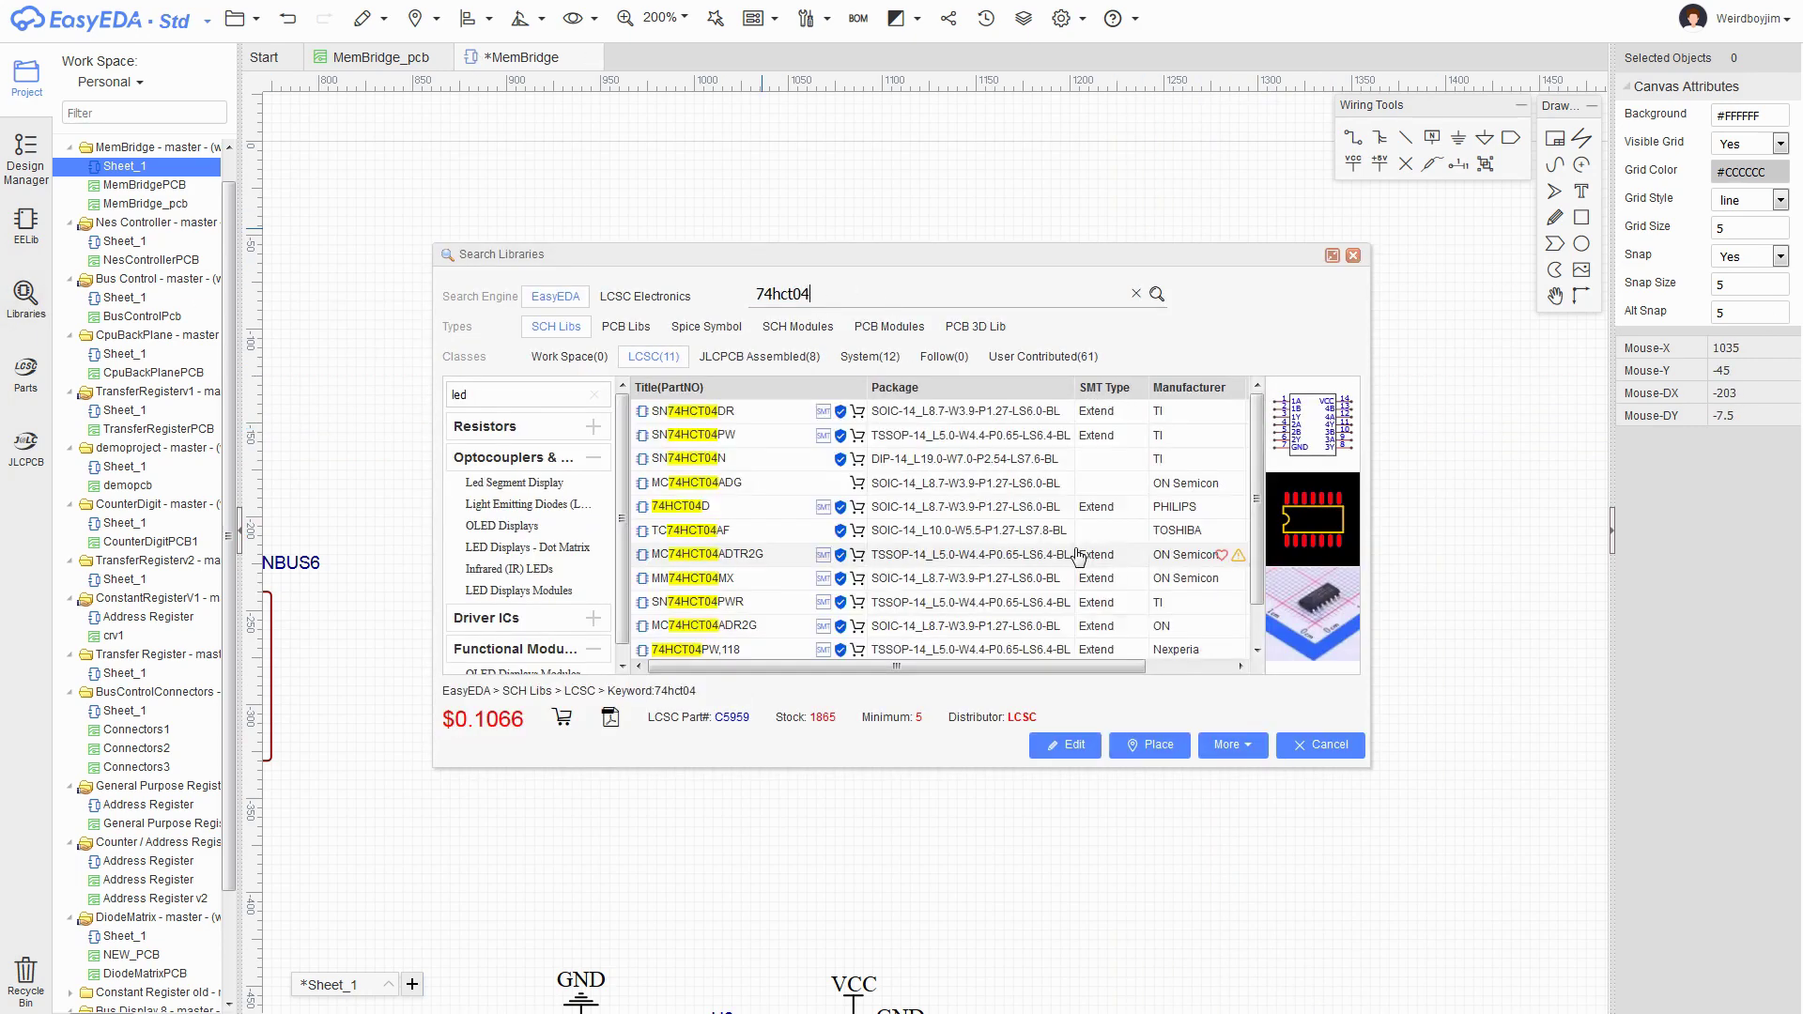
pyautogui.click(752, 412)
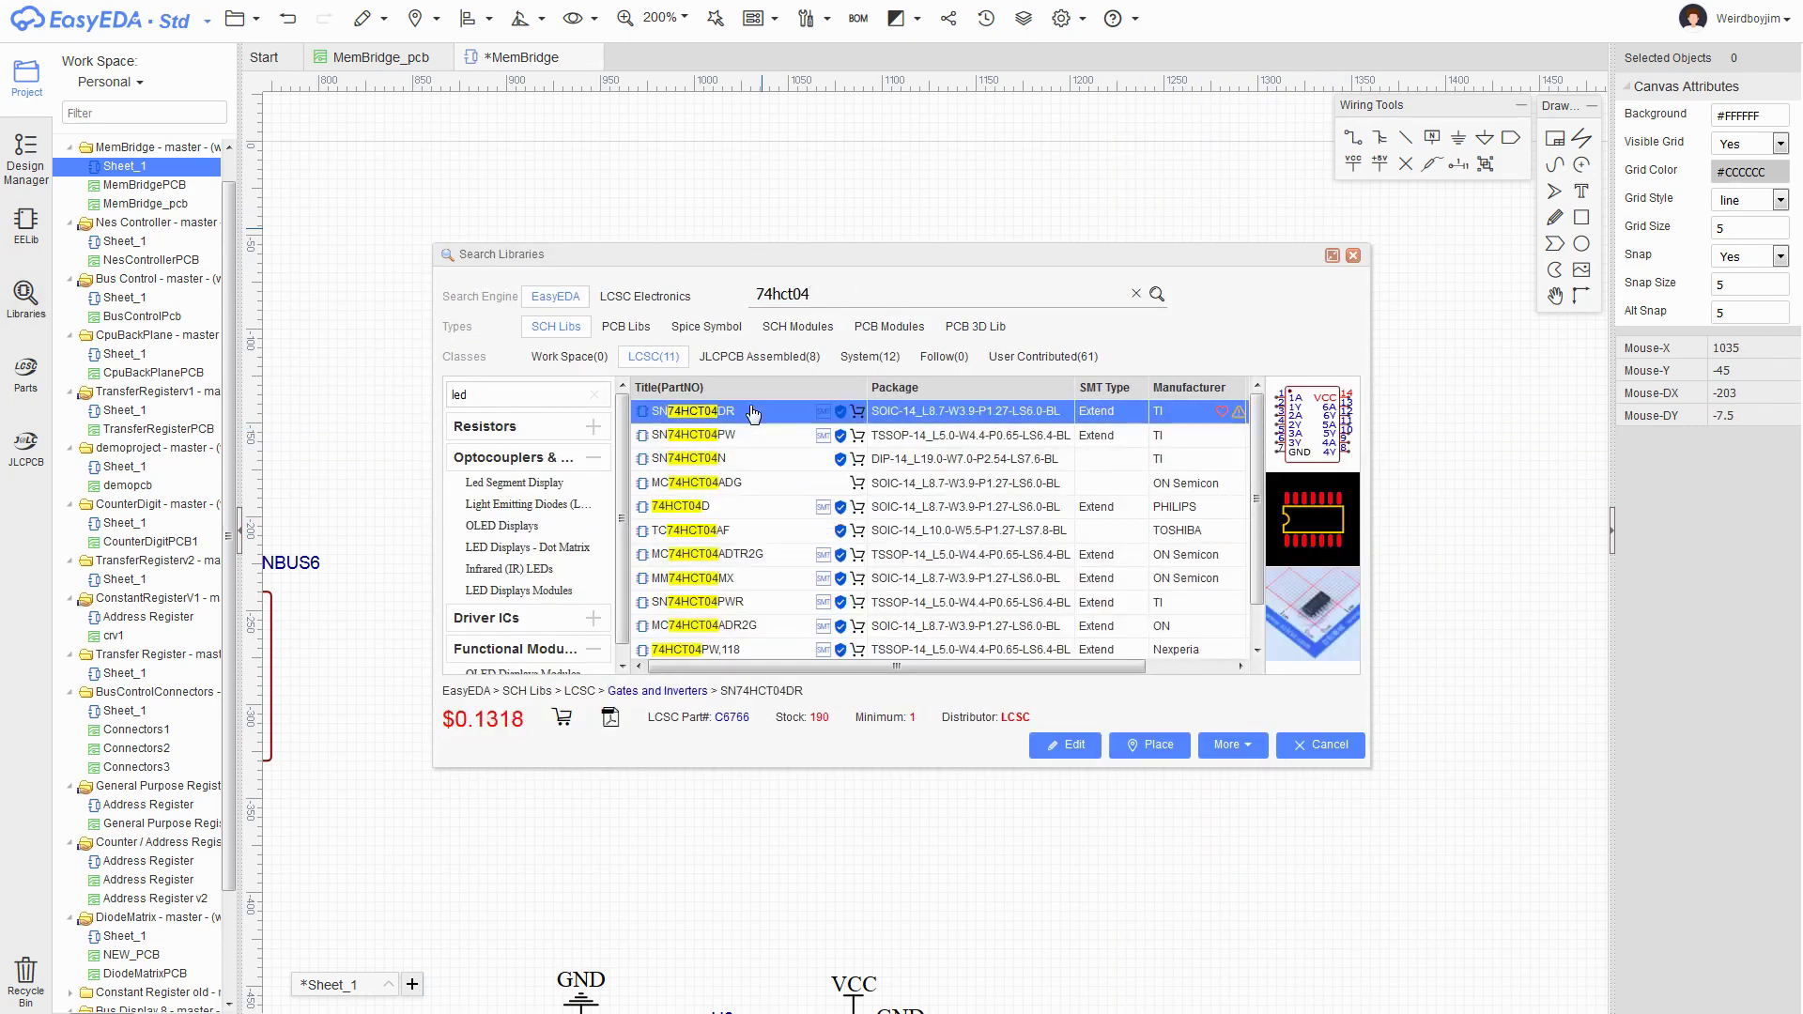
pyautogui.click(1165, 746)
pyautogui.click(1107, 704)
pyautogui.rightClick(1107, 704)
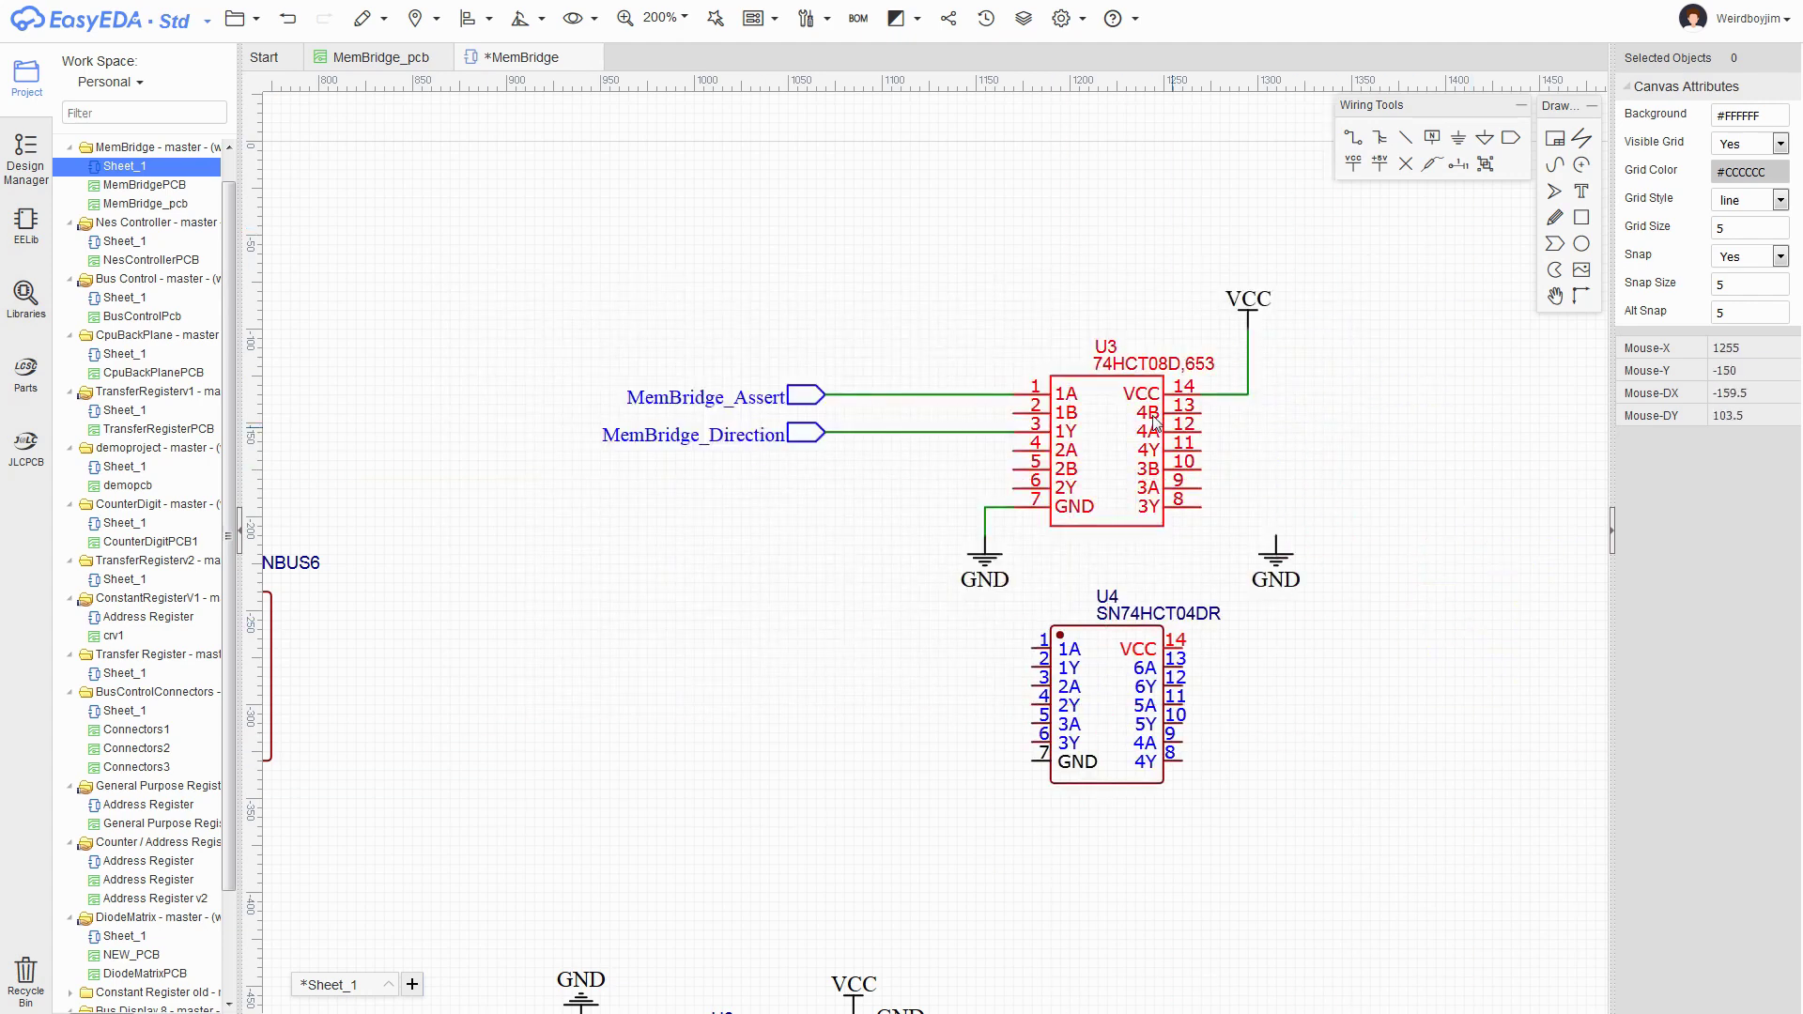
# - Delete the 74HCT08D chip, move the SN74HCT04DR into its place and reattach the VCC wire to pin 14
pyautogui.click(1087, 376)
pyautogui.press('Delete')
pyautogui.moveTo(1110, 627); pyautogui.dragTo(1091, 374)
pyautogui.click(1240, 431)
pyautogui.moveTo(1201, 395); pyautogui.dragTo(1164, 395)
# - Wire the SN74HCT04DR's unused 4A, 5A, 6A and 3A inputs to the GND symbols on their respective sides
pyautogui.click(1355, 136)
pyautogui.click(1165, 488)
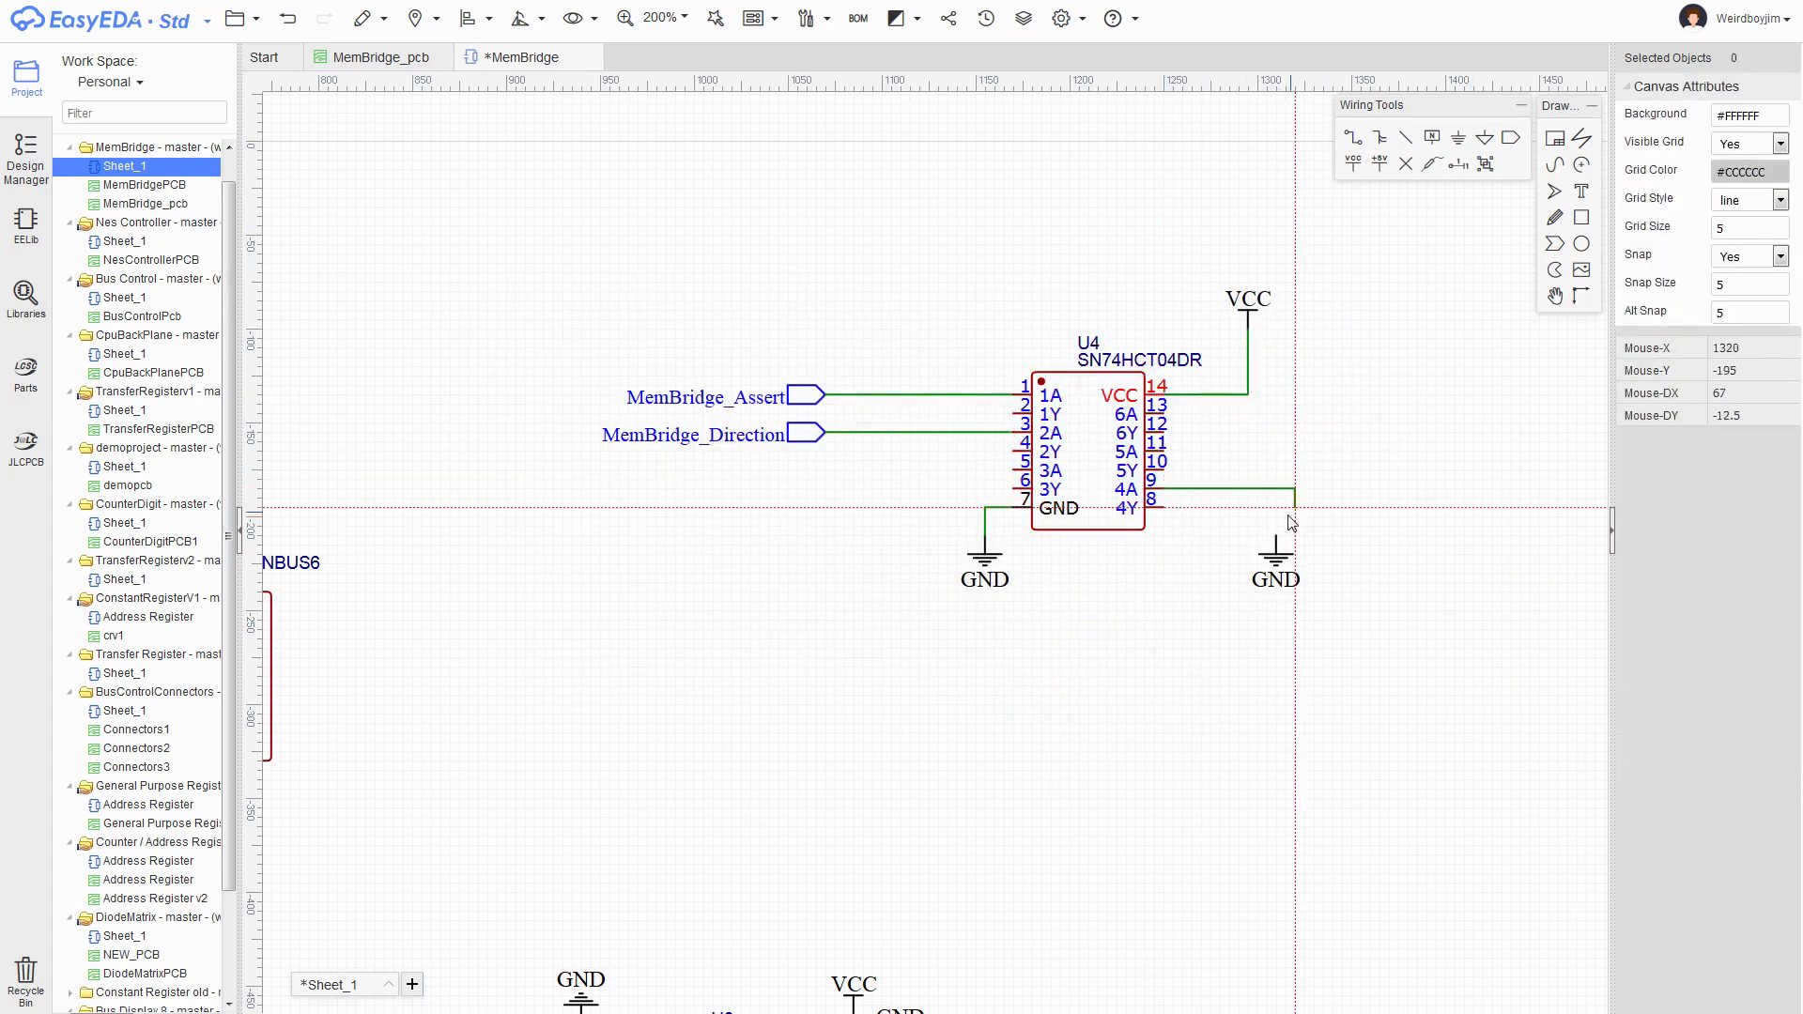
pyautogui.click(1276, 535)
pyautogui.click(1165, 451)
pyautogui.click(1276, 488)
pyautogui.click(1165, 413)
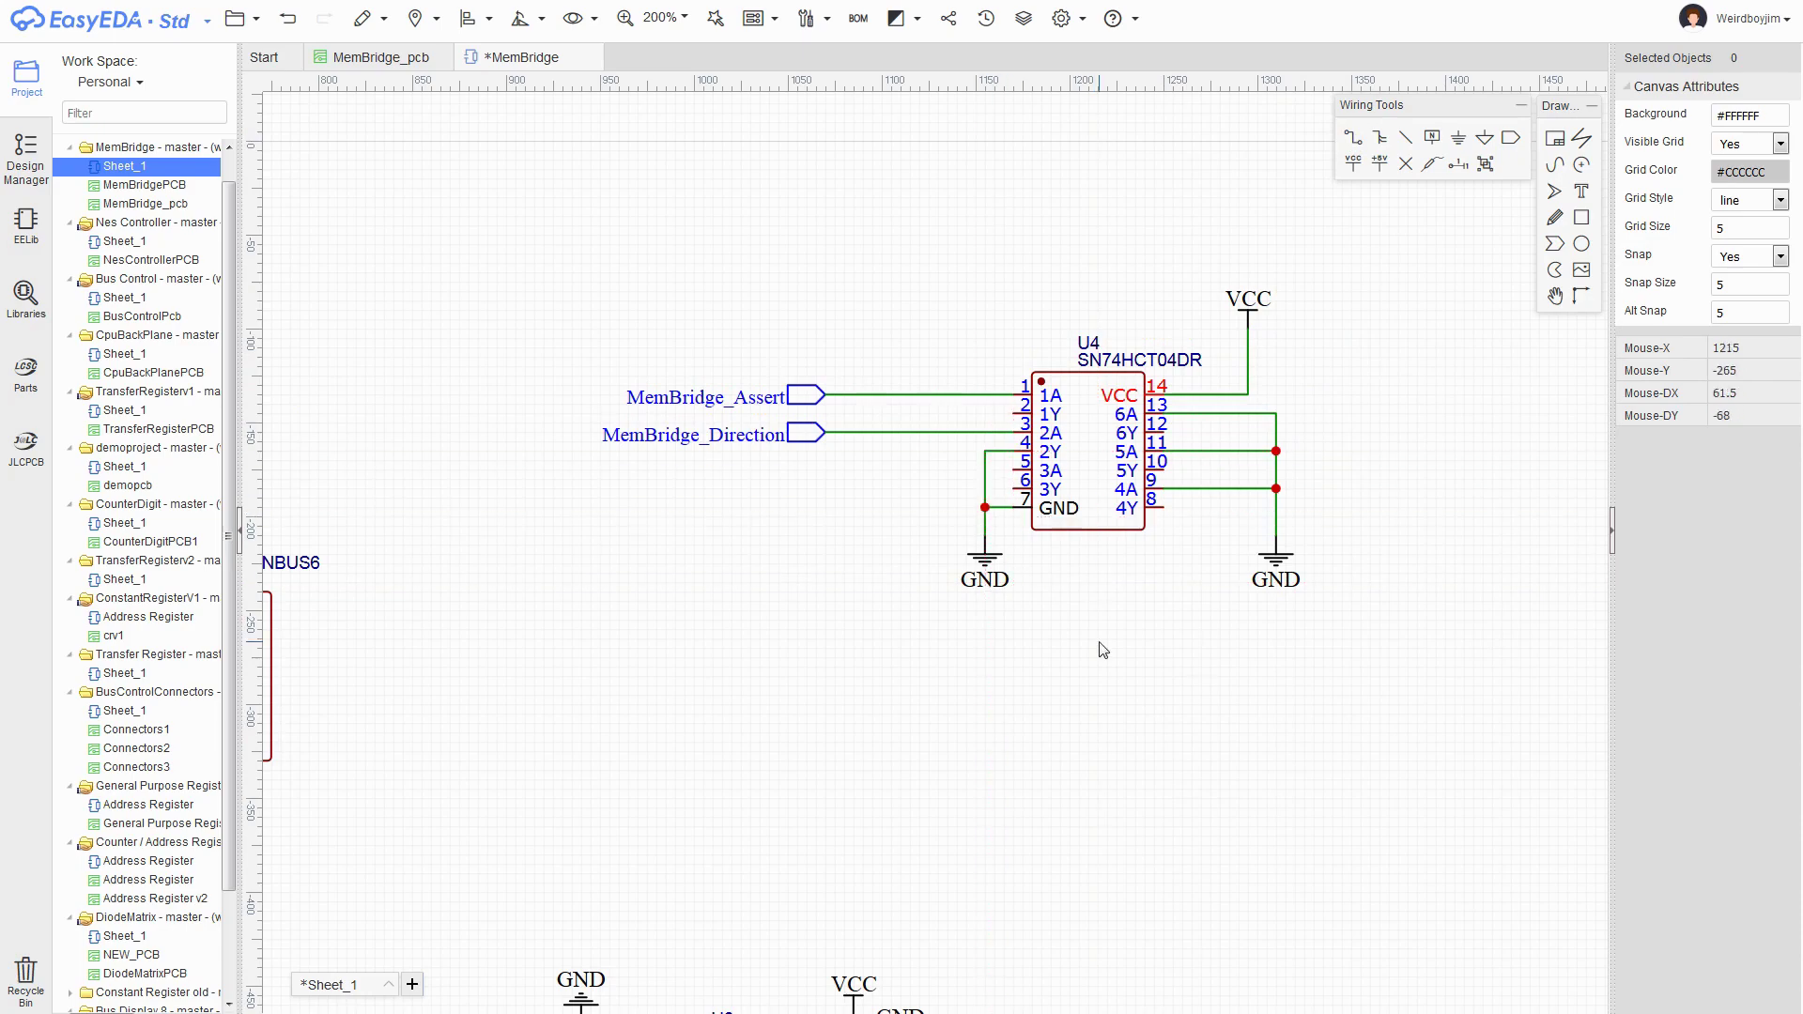
pyautogui.click(986, 508)
# - Copy an LED from the U6 array and paste it rotated 180 degrees above the MemBridge ports
pyautogui.scroll(-4, 1129, 663)
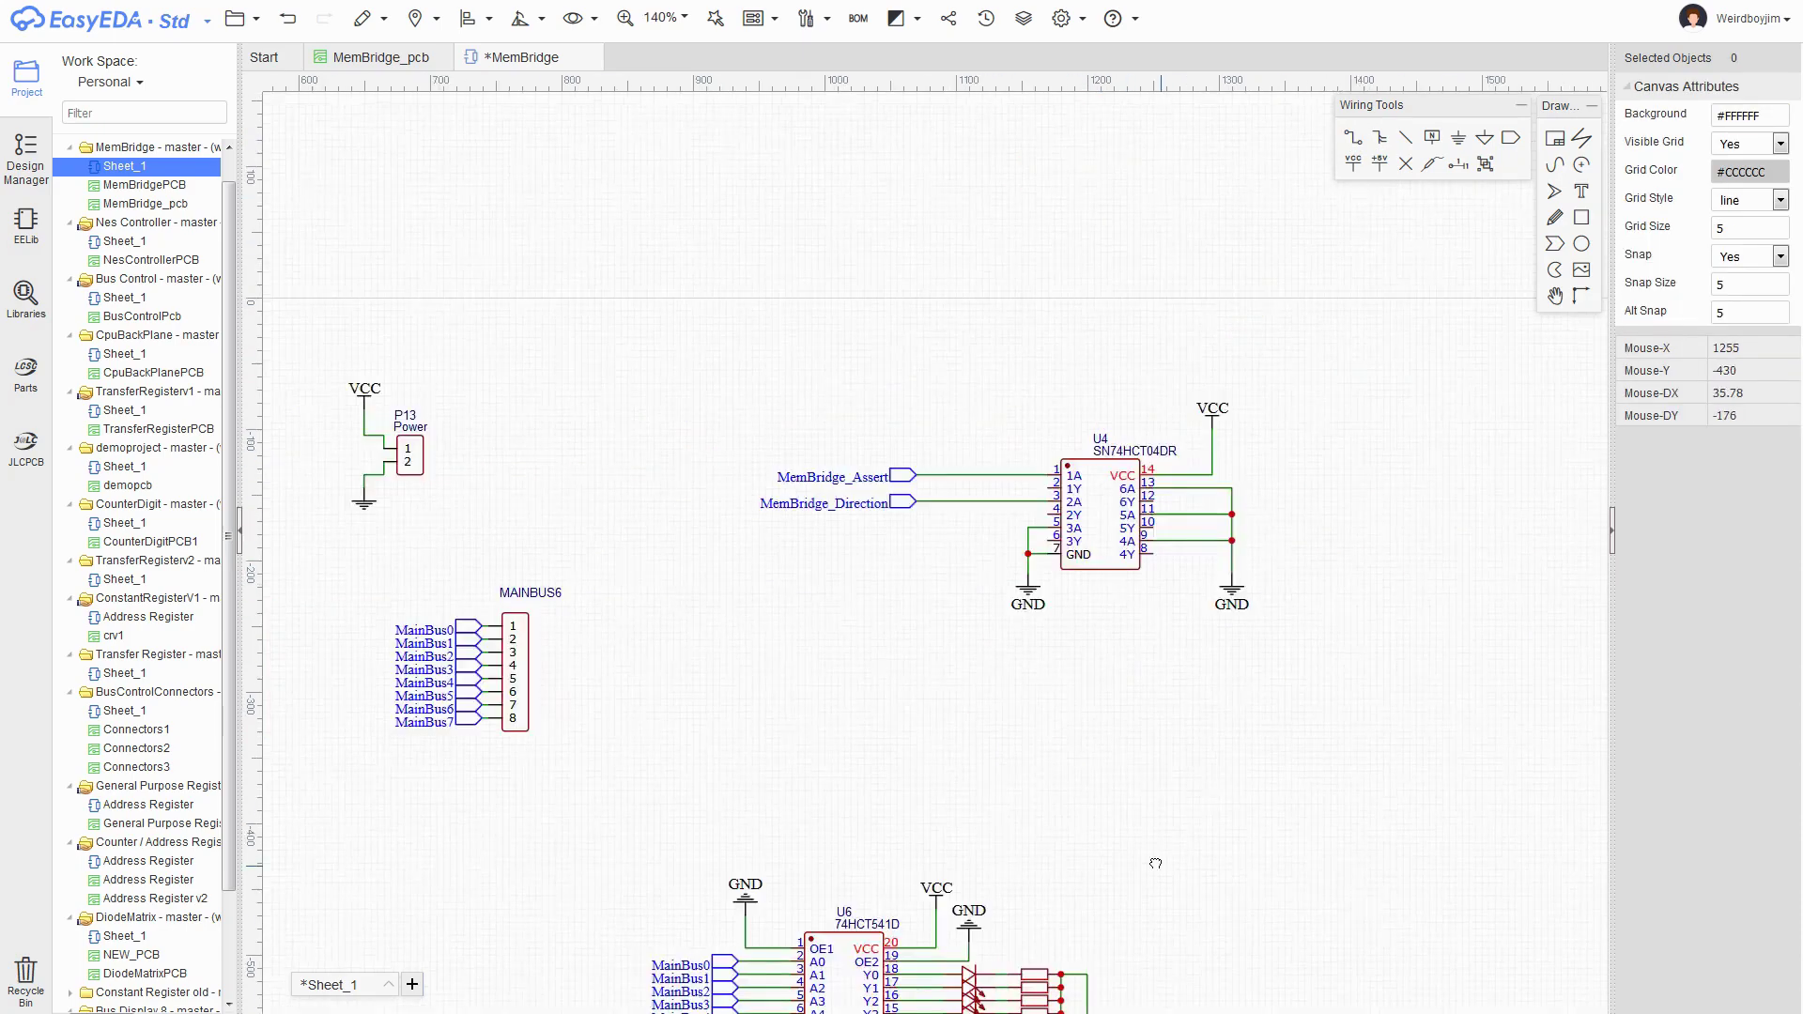
pyautogui.scroll(4, 1099, 939)
pyautogui.click(967, 725)
pyautogui.hotkey('ctrl', 'c')
pyautogui.moveTo(1193, 285); pyautogui.dragTo(1246, 680, button='right')
pyautogui.hotkey('ctrl', 'v')
pyautogui.press('space')
pyautogui.press('space')
pyautogui.click(1042, 281)
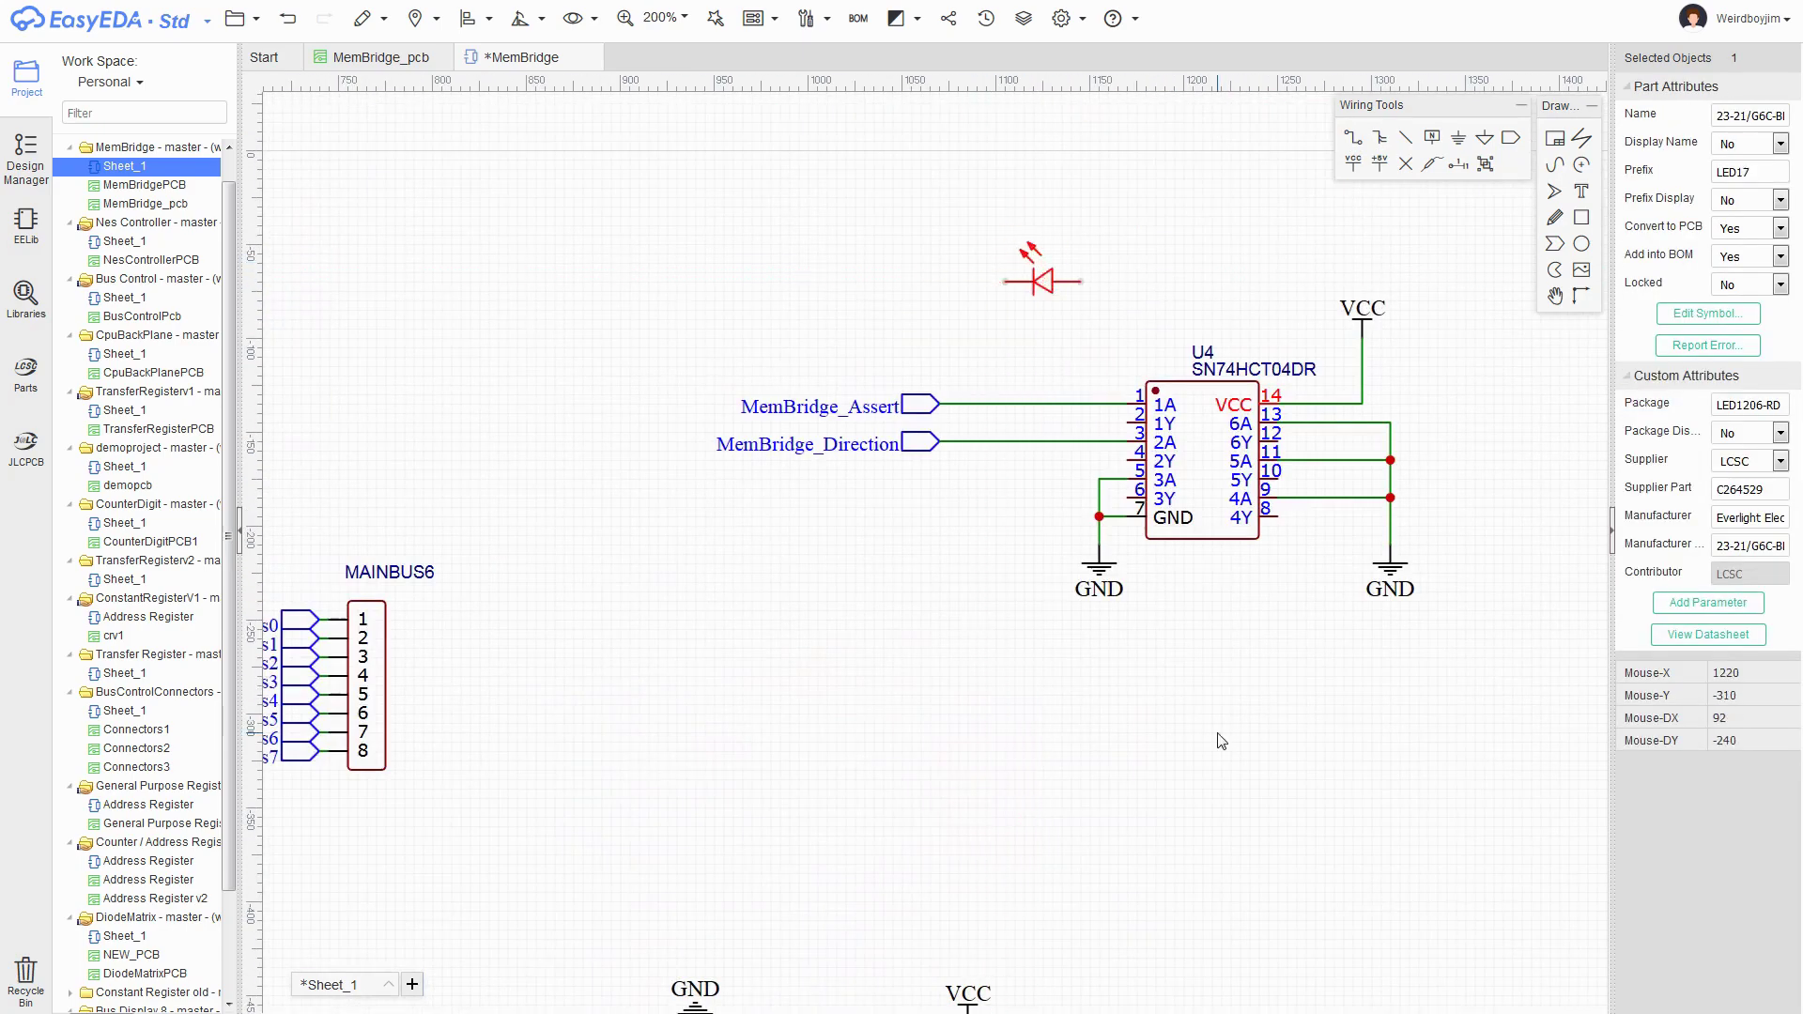
# - Paste a second LED rotated 180 degrees just below the first one above the MemBridge ports
pyautogui.moveTo(1178, 841); pyautogui.dragTo(1340, 928, button='right')
pyautogui.scroll(1, 1340, 928)
pyautogui.hotkey('ctrl', 'v')
pyautogui.press('space')
pyautogui.press('space')
pyautogui.click(1136, 237)
# - Show the names of both new LEDs, move the upper one further up, and name them Assert (upper) and Load (lower)
pyautogui.moveTo(1291, 198); pyautogui.dragTo(1238, 356, button='right')
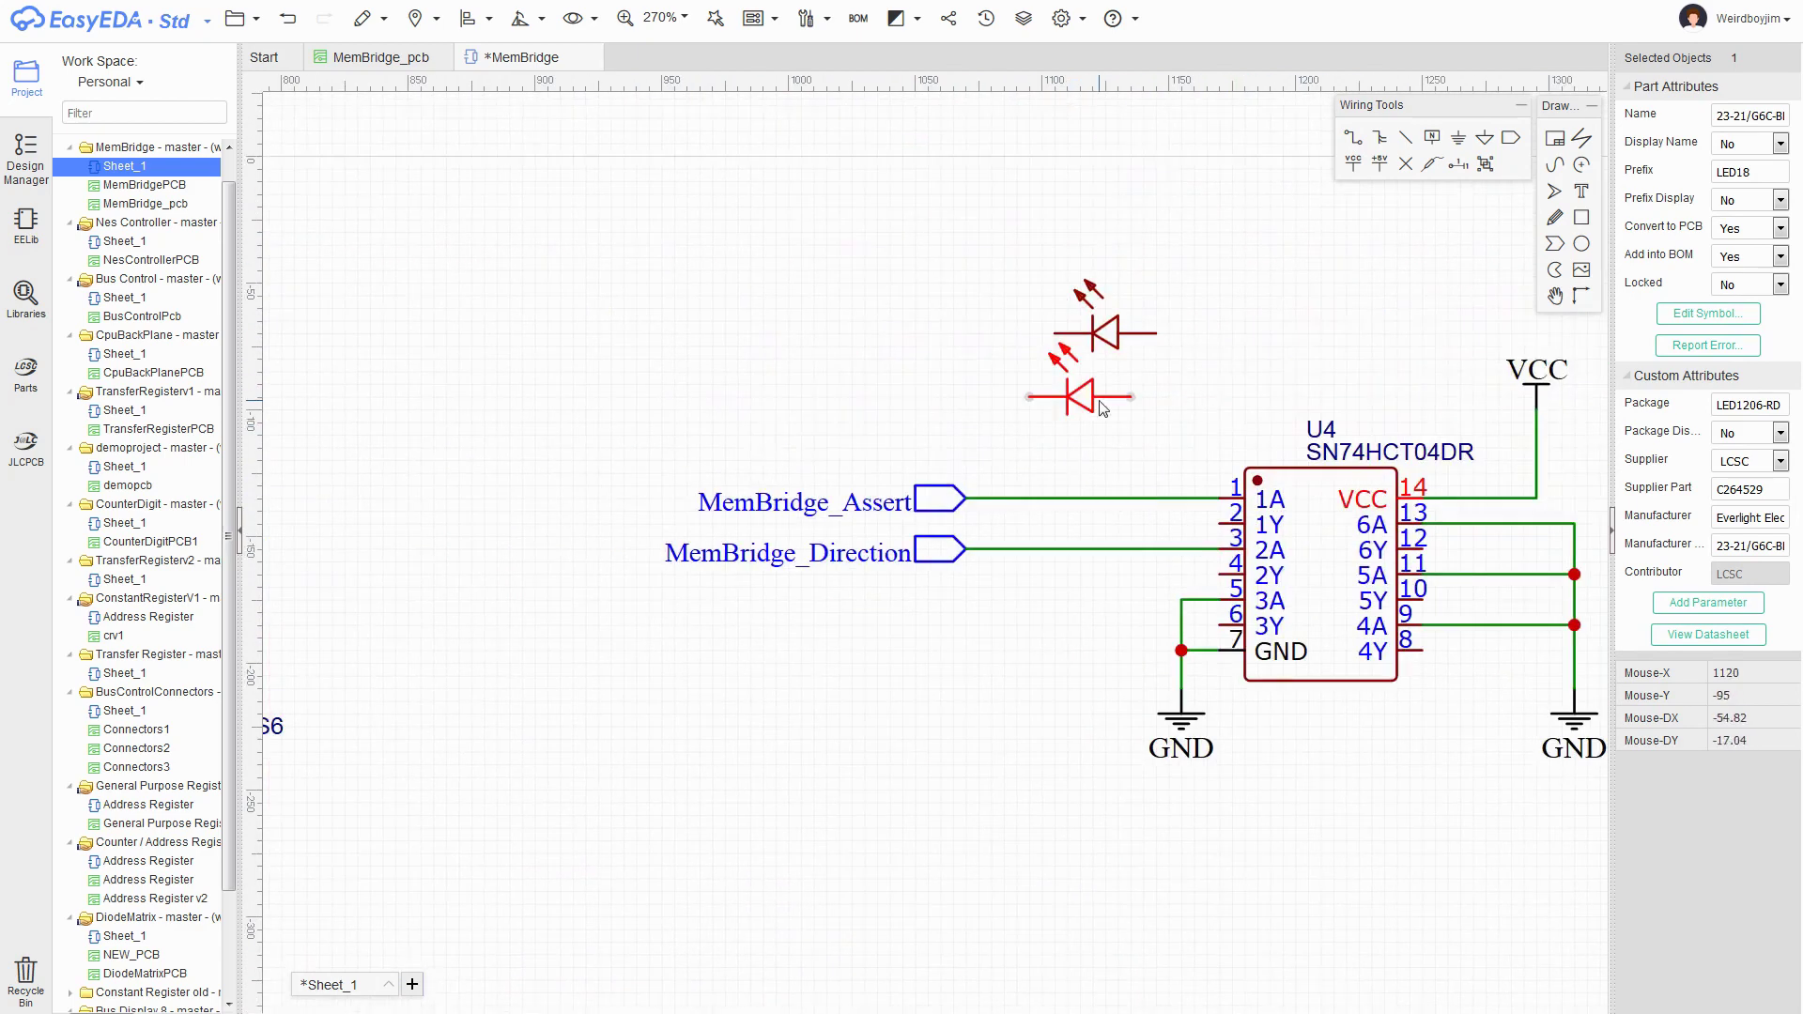
pyautogui.click(1749, 144)
pyautogui.click(1728, 165)
pyautogui.moveTo(1117, 322); pyautogui.dragTo(1129, 258)
pyautogui.click(1748, 144)
pyautogui.click(1728, 165)
pyautogui.tripleClick(1749, 115)
pyautogui.write('Assert')
# - Wire the SN74HCT04DR's 1Y output to the Assert LED and its 2Y output to the Load LED
pyautogui.click(1221, 523)
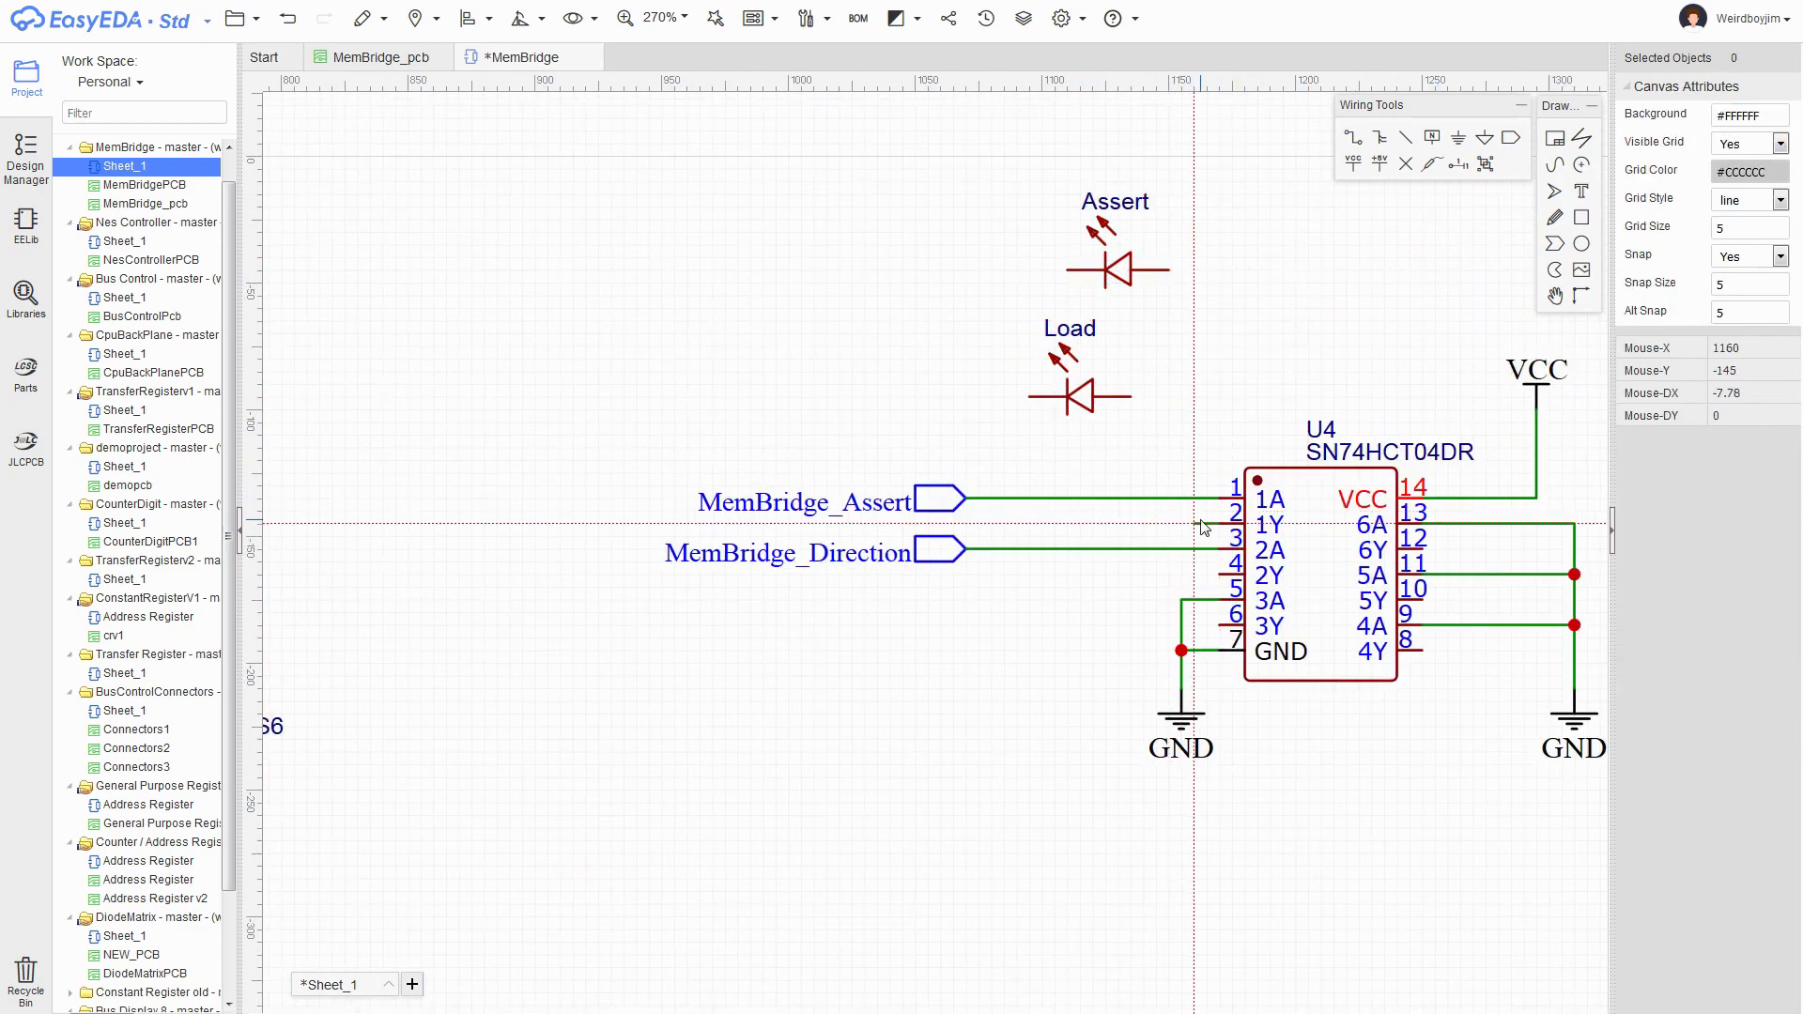
pyautogui.click(1195, 270)
pyautogui.click(1169, 269)
pyautogui.click(1221, 574)
pyautogui.click(1132, 397)
# - Wire a copied 100K resistor to each of the Assert and Load LEDs and connect both resistors to a shared inverted GND
pyautogui.scroll(-3, 1158, 348)
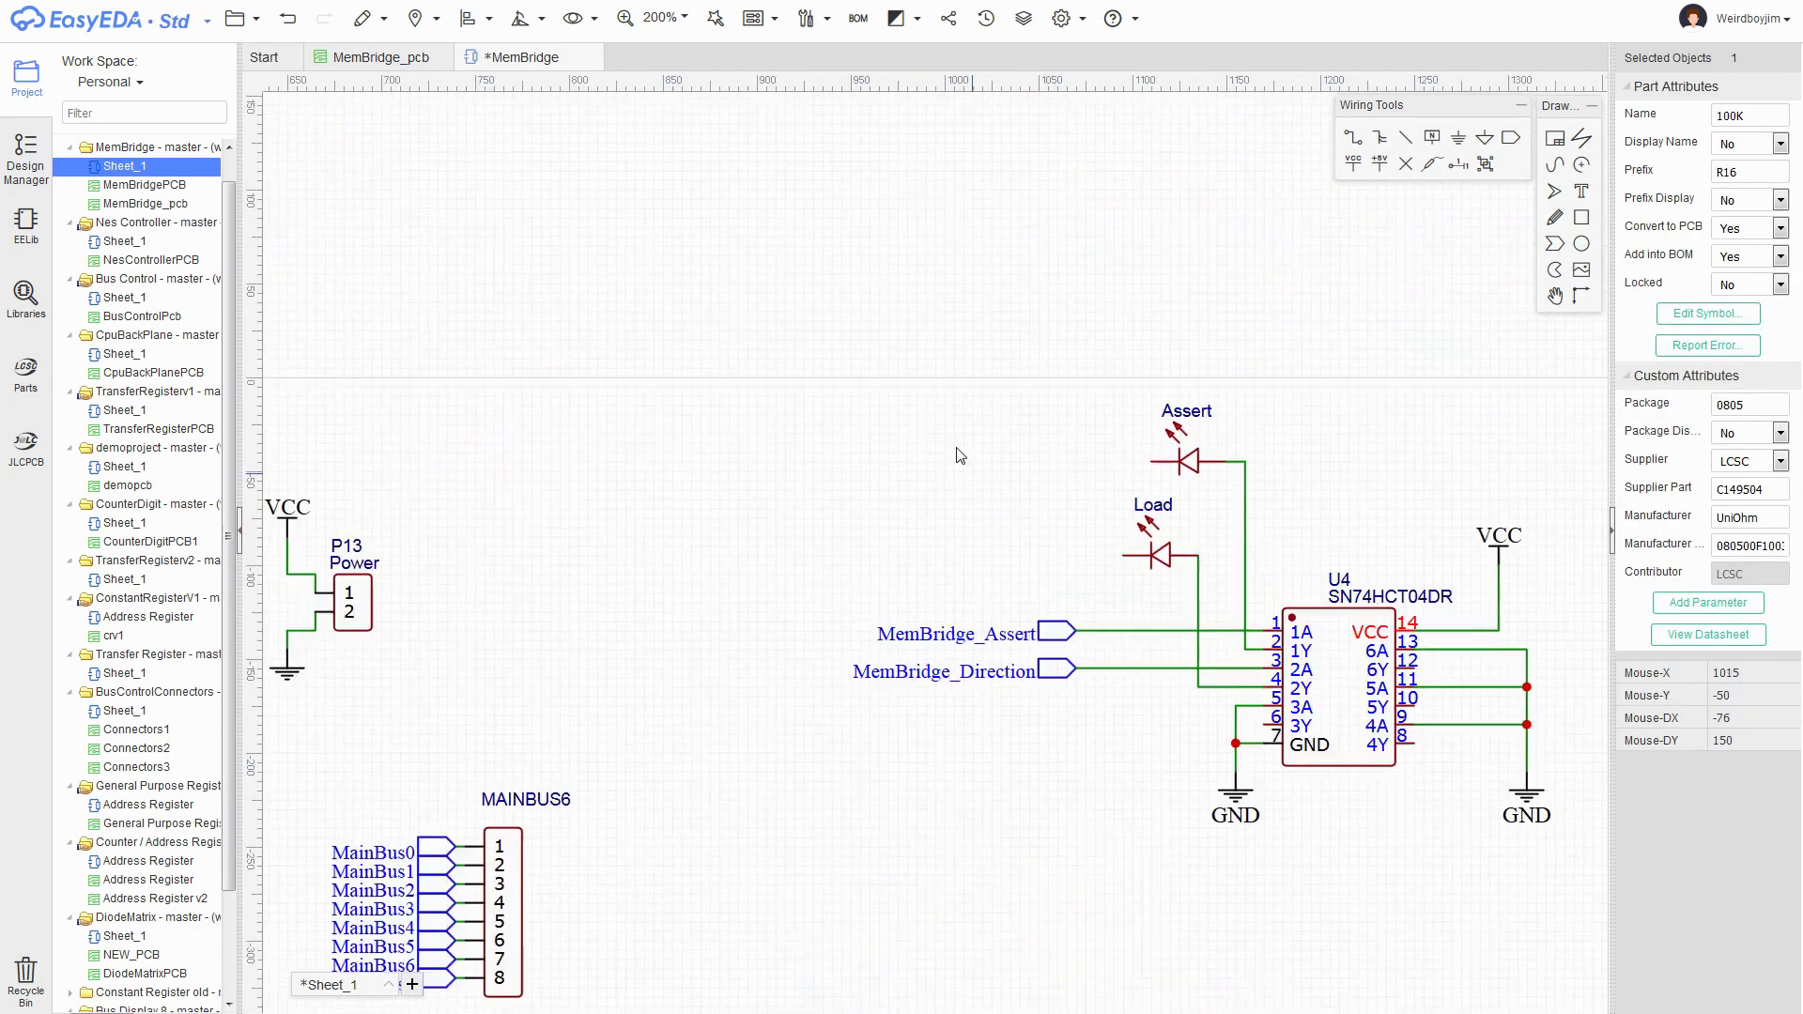
pyautogui.scroll(3, 958, 451)
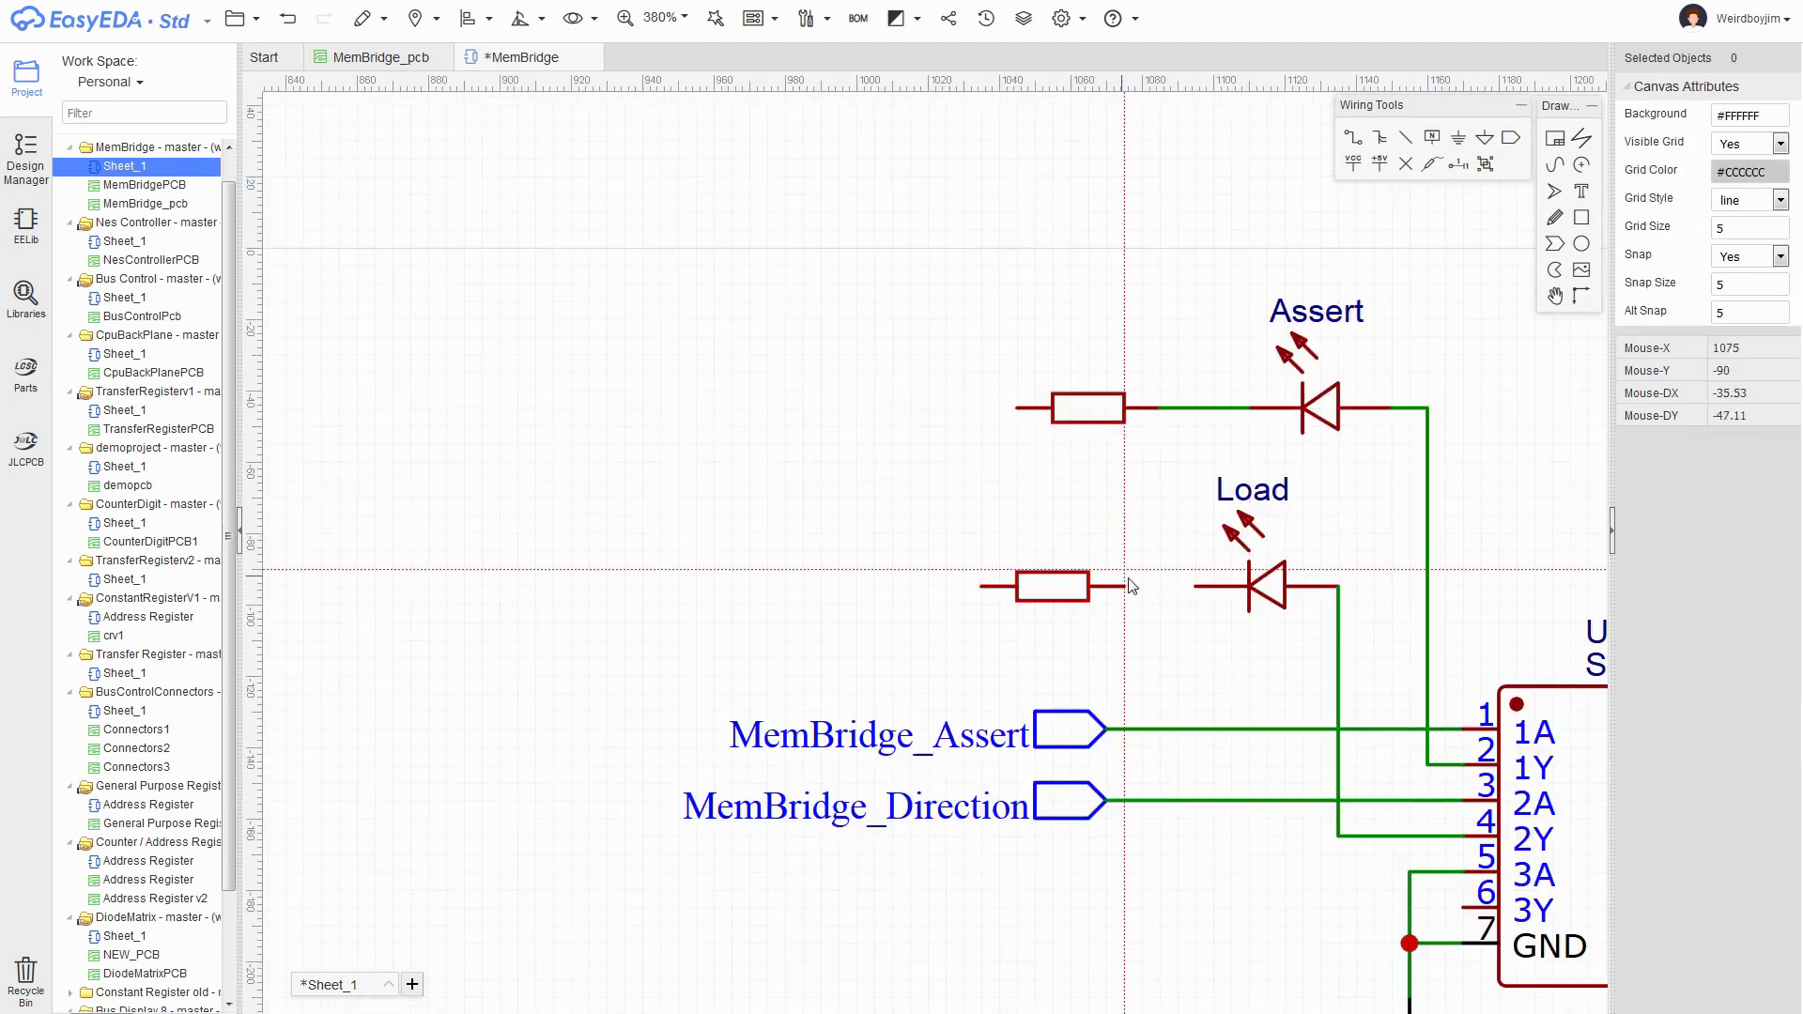
pyautogui.hotkey('ctrl', 'g')
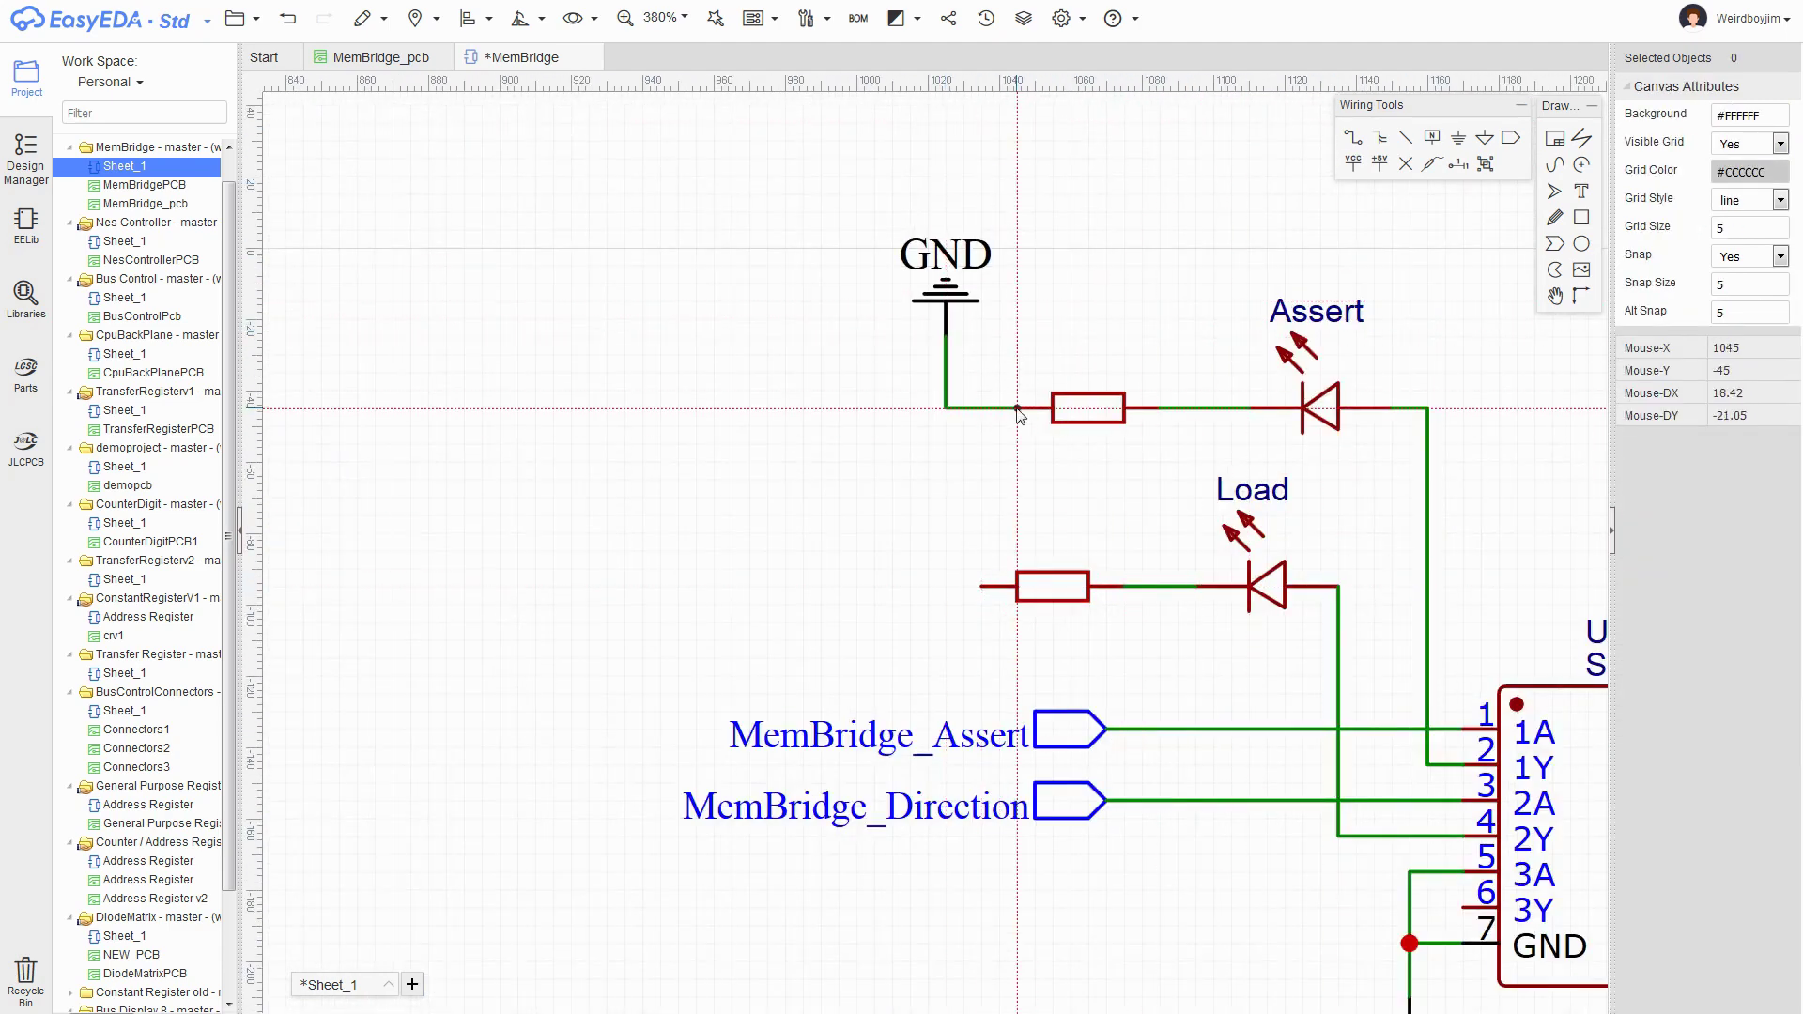
pyautogui.scroll(-3, 887, 489)
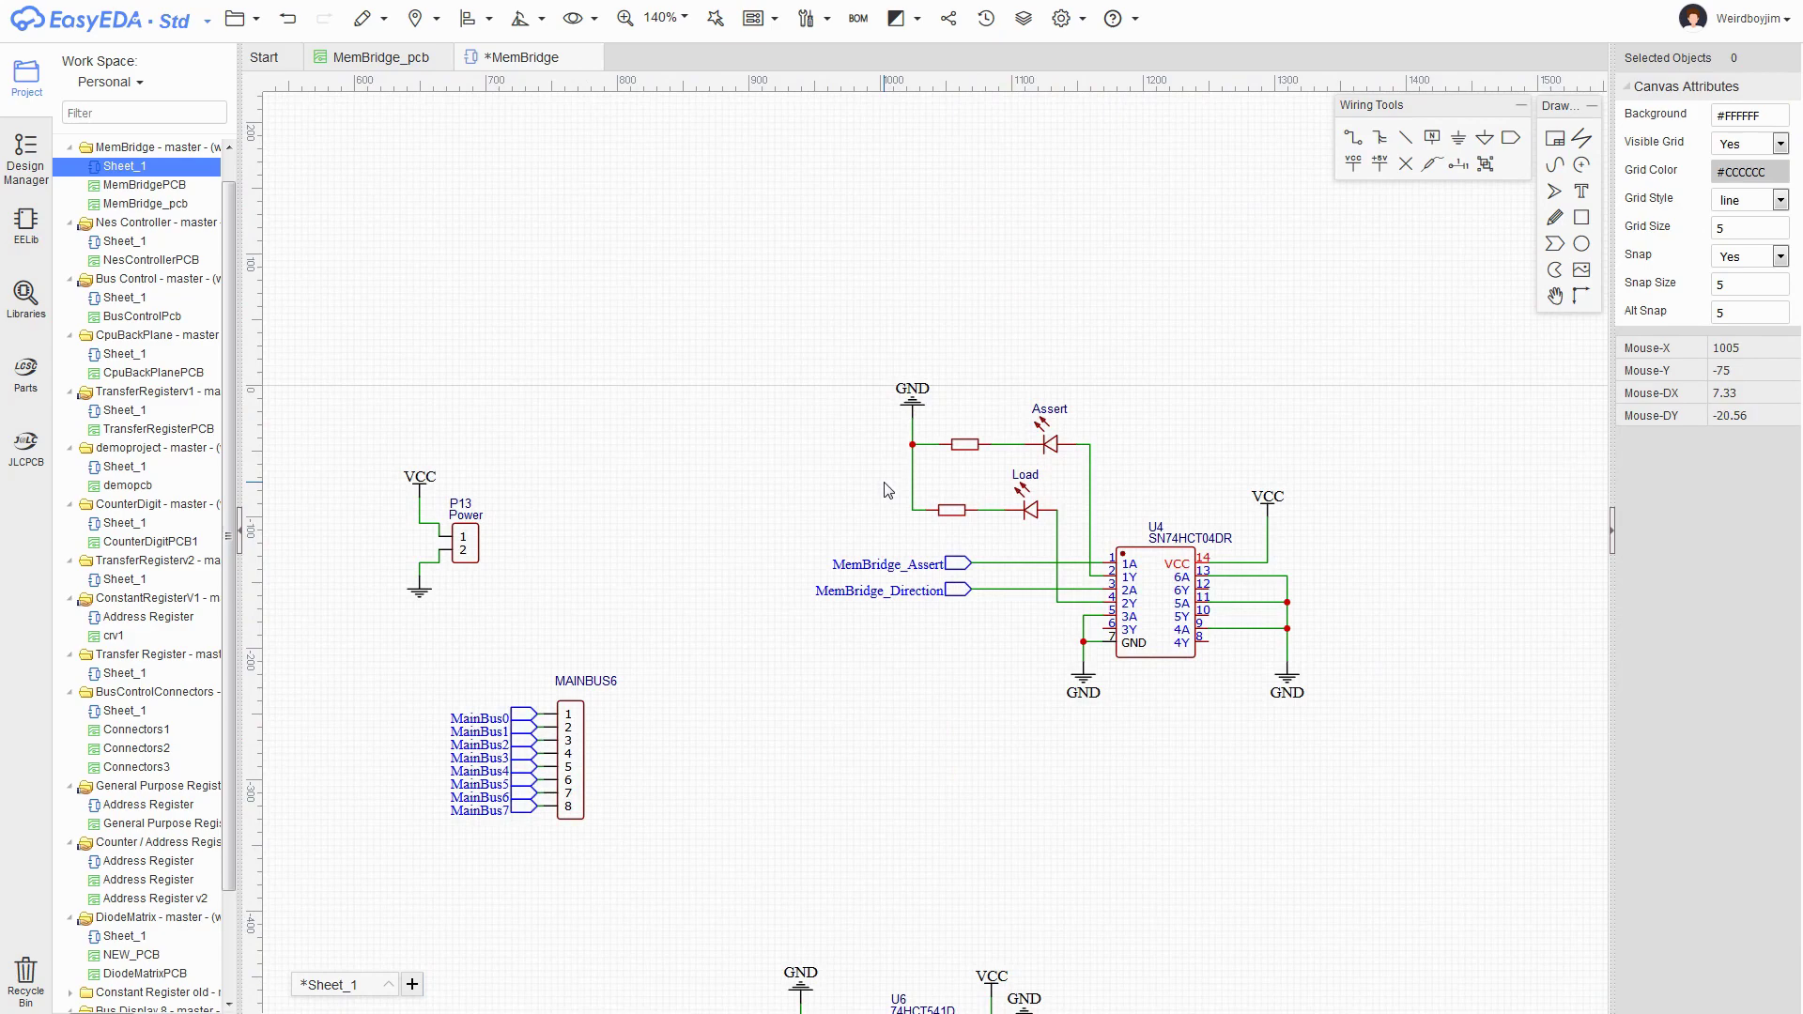
# - Start transferring the schematic to the PCB and choose to check the unfinished nets first
pyautogui.scroll(-2, 1095, 370)
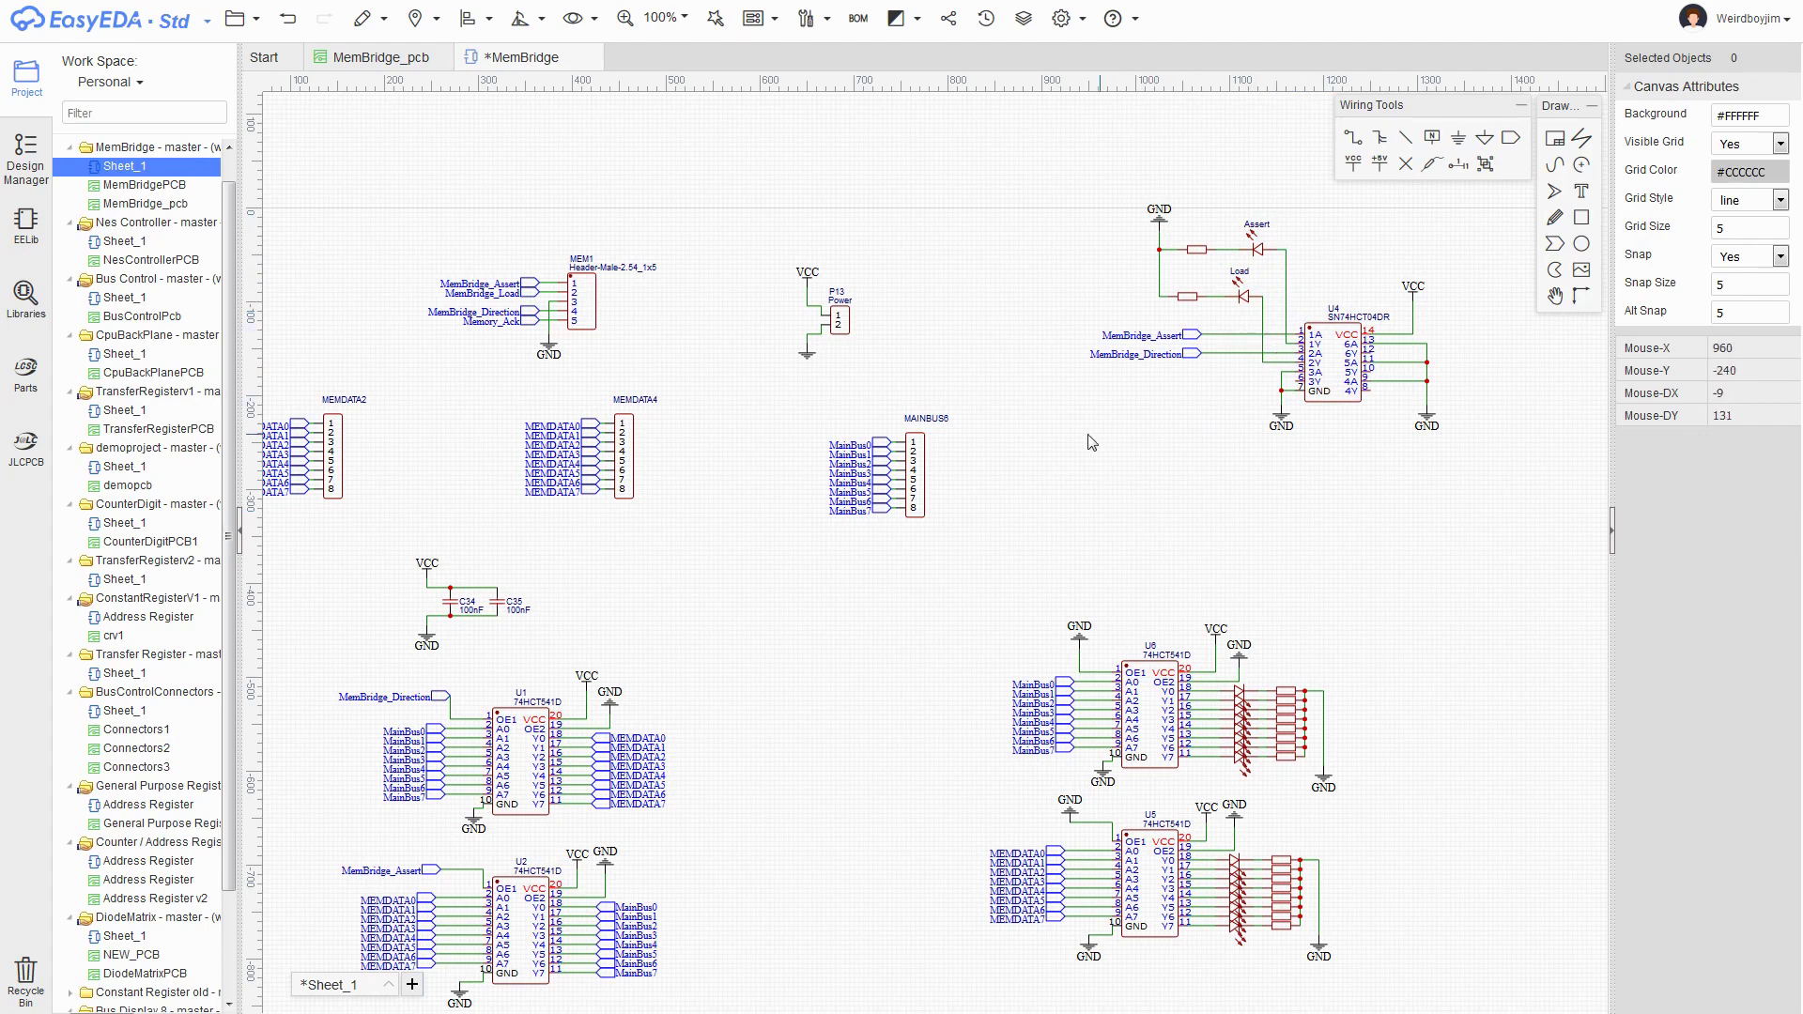
pyautogui.scroll(-2, 1010, 467)
pyautogui.moveTo(1009, 467); pyautogui.dragTo(1174, 381, button='right')
pyautogui.click(752, 18)
pyautogui.click(780, 81)
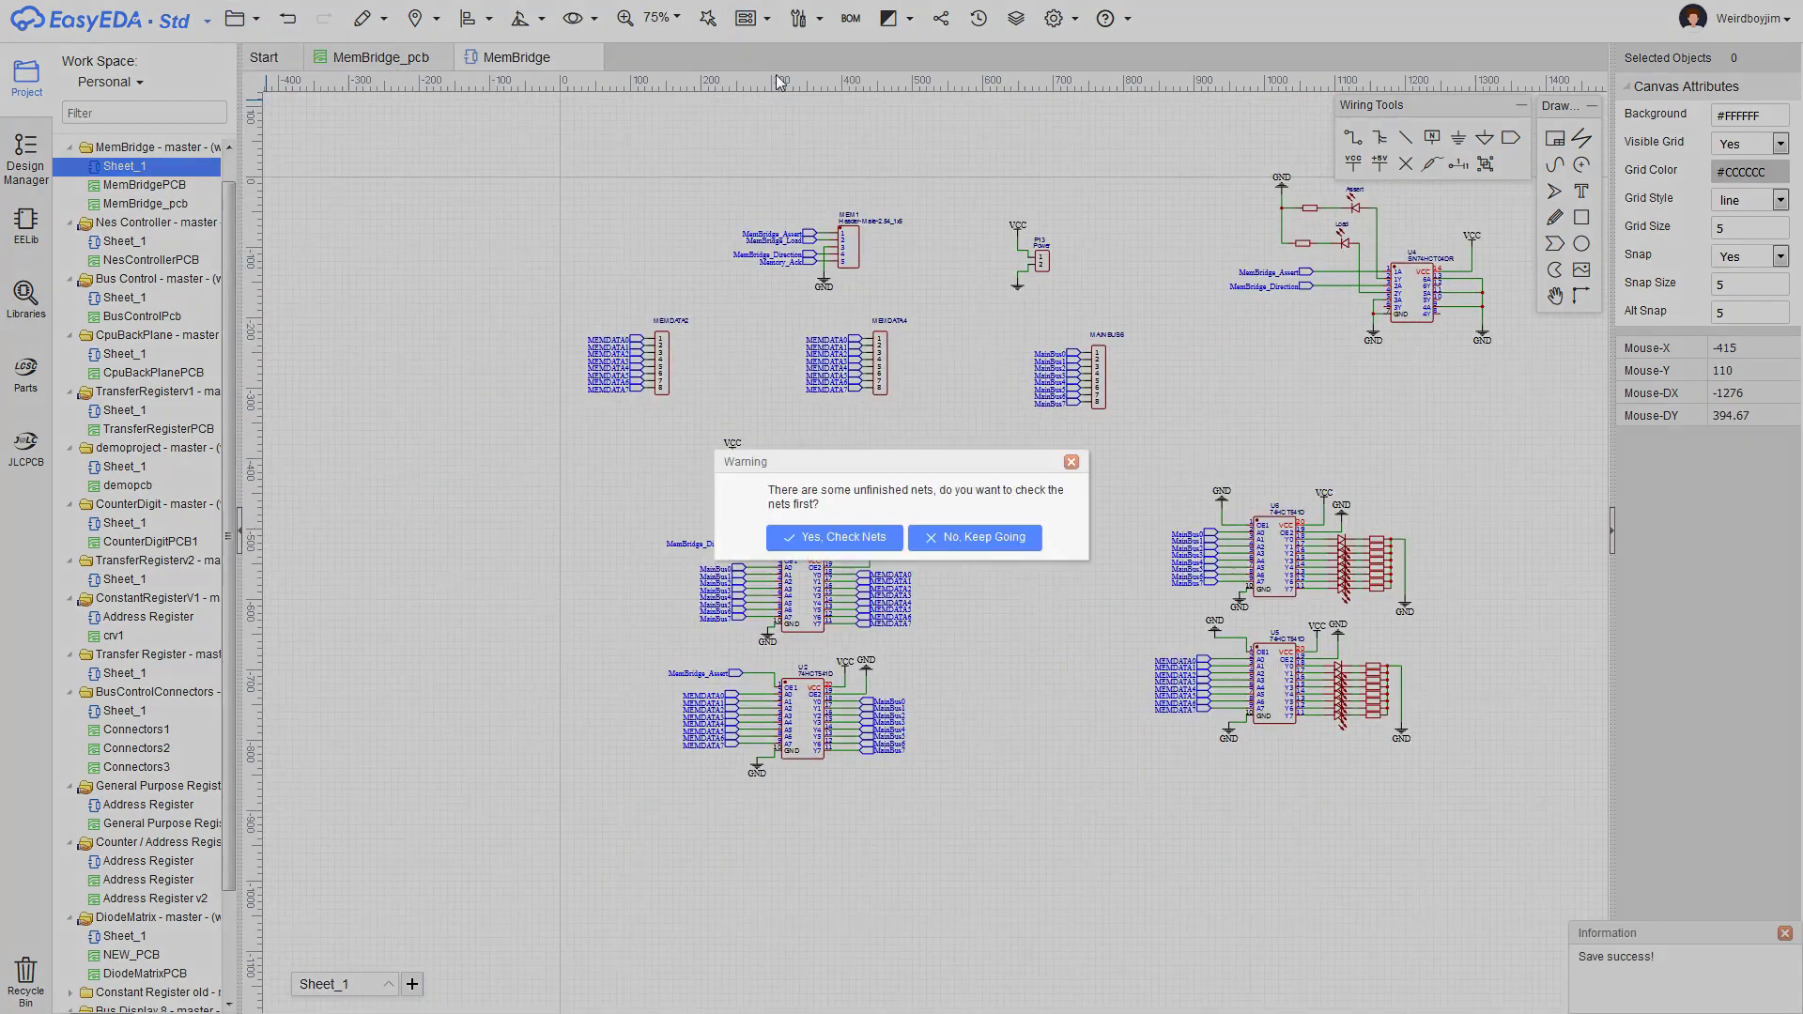
pyautogui.click(834, 533)
# - Check the flagged unfinished nets and place No Connect flags on MEM1's MemBridge_Load and Memory_Ack pins
pyautogui.scroll(-2, 282, 384)
pyautogui.click(168, 177)
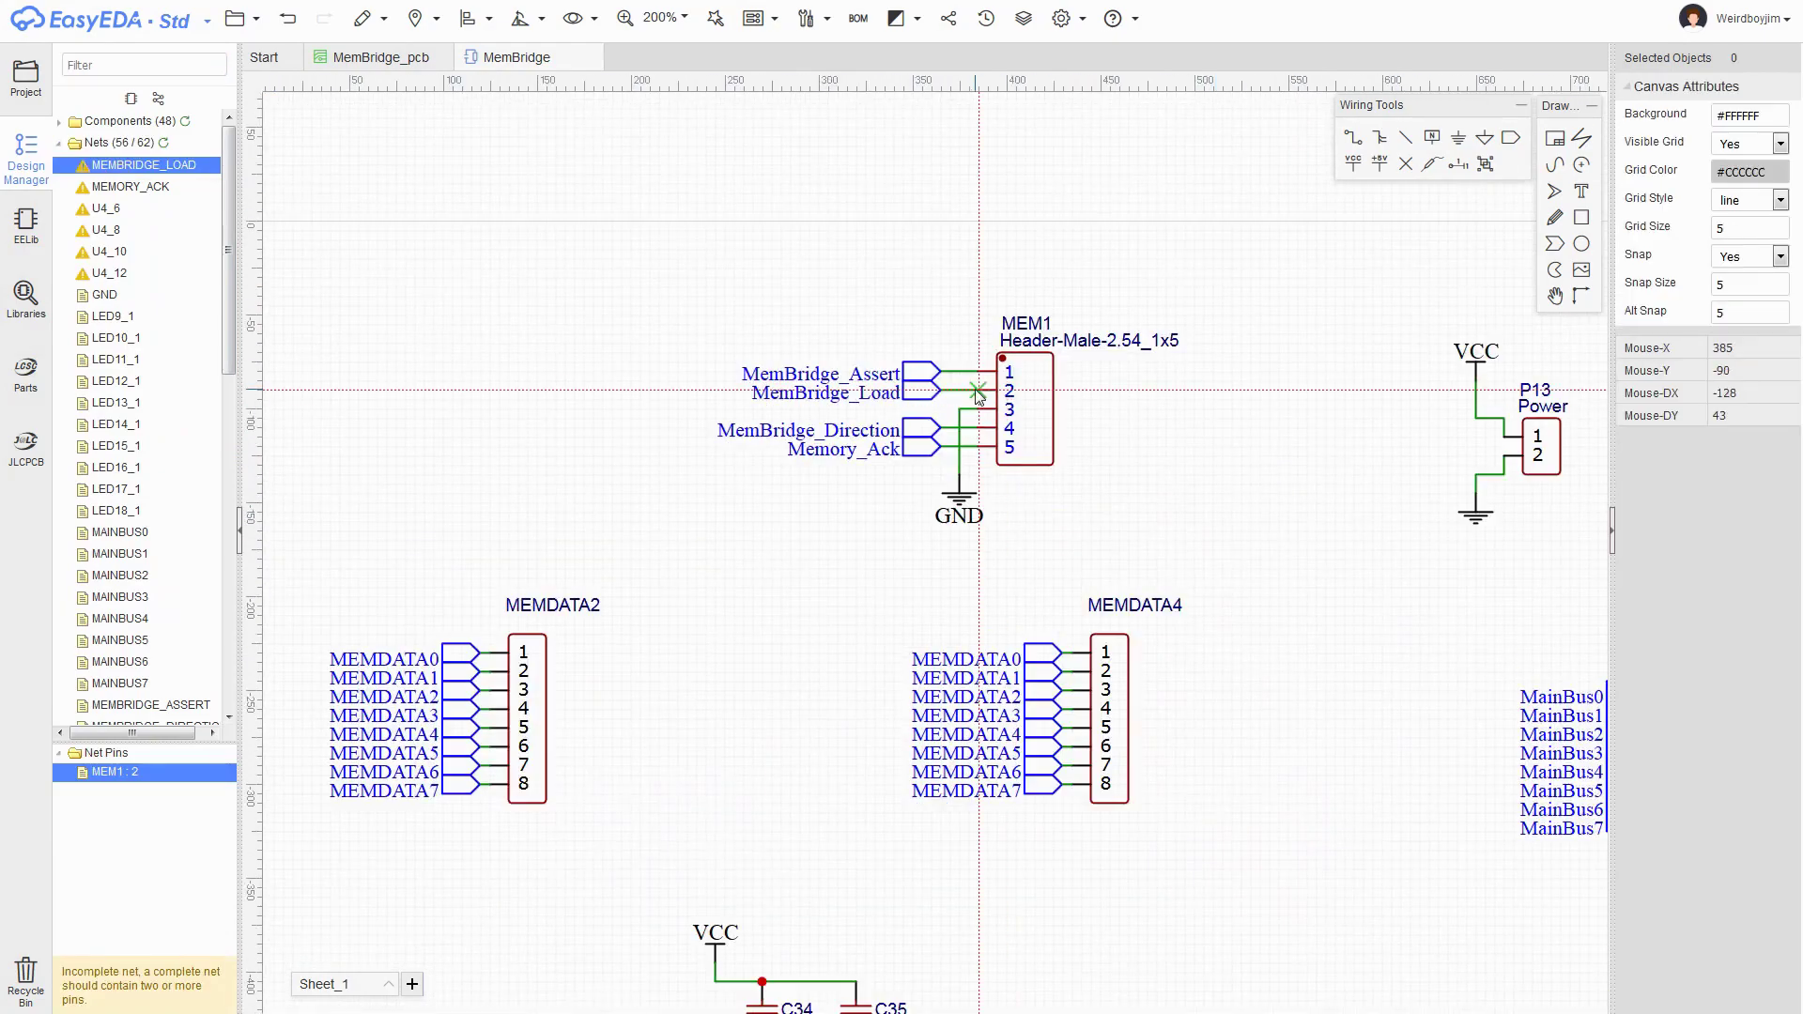
pyautogui.click(1406, 163)
pyautogui.click(978, 446)
# - Place No Connect flags on U4's unused outputs 3Y, 4Y, 5Y and 6Y, and save the schematic
pyautogui.scroll(-2, 1167, 407)
pyautogui.moveTo(1502, 517); pyautogui.dragTo(507, 407, button='right')
pyautogui.scroll(4, 1211, 376)
pyautogui.click(785, 476)
pyautogui.click(1070, 369)
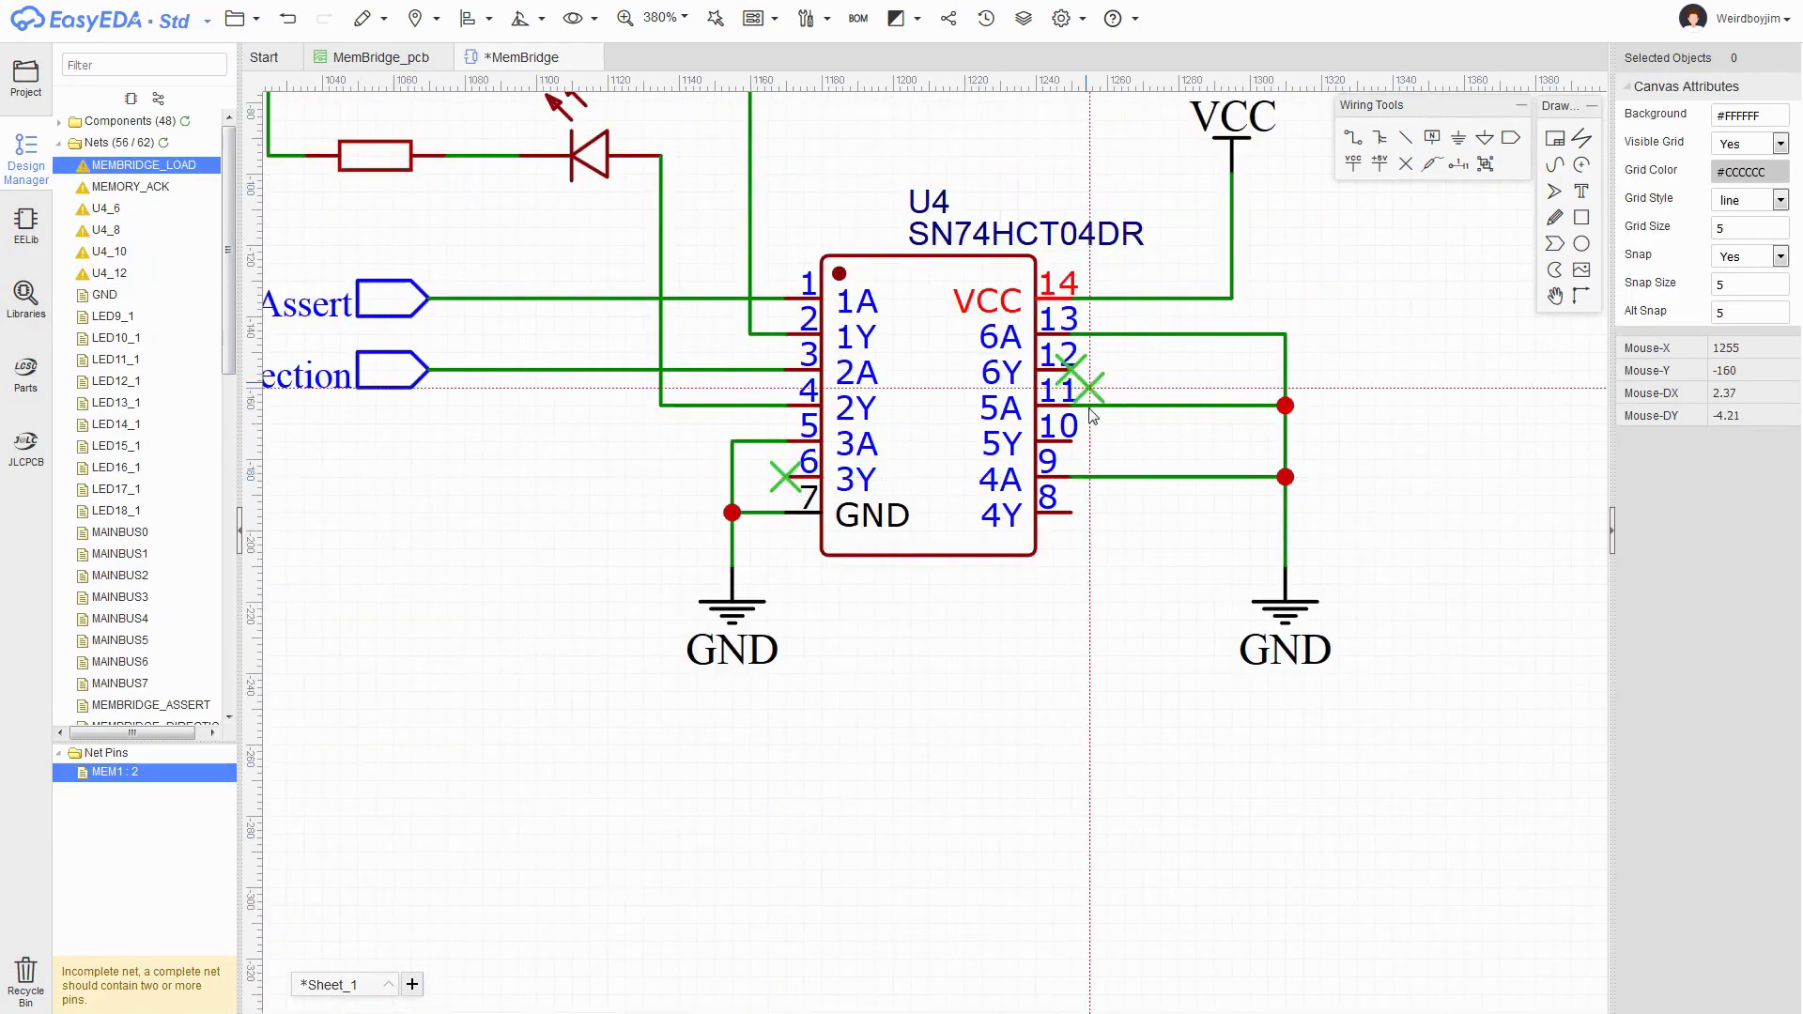
pyautogui.click(246, 19)
pyautogui.click(261, 102)
# - Copy MEM1's MemBridge_Load net port into the empty area beneath U4's MemBridge_Direction port
pyautogui.scroll(-5, 821, 592)
pyautogui.moveTo(399, 434); pyautogui.dragTo(1328, 290, button='right')
pyautogui.scroll(3, 872, 326)
pyautogui.moveTo(873, 326)
pyautogui.mouseDown(button='right')
pyautogui.moveTo(1362, 316)
pyautogui.moveTo(726, 366)
pyautogui.mouseUp(button='right')
pyautogui.click(936, 250)
pyautogui.hotkey('ctrl', 'c')
pyautogui.hotkey('ctrl', 'v')
pyautogui.scroll(-5, 1464, 326)
pyautogui.click(1180, 483)
# - Copy MEM1's Memory_Ack net port and place it directly beneath the copied MemBridge_Load port
pyautogui.click(542, 362)
pyautogui.hotkey('ctrl', 'c')
pyautogui.hotkey('ctrl', 'v')
pyautogui.scroll(6, 1150, 517)
pyautogui.click(1236, 454)
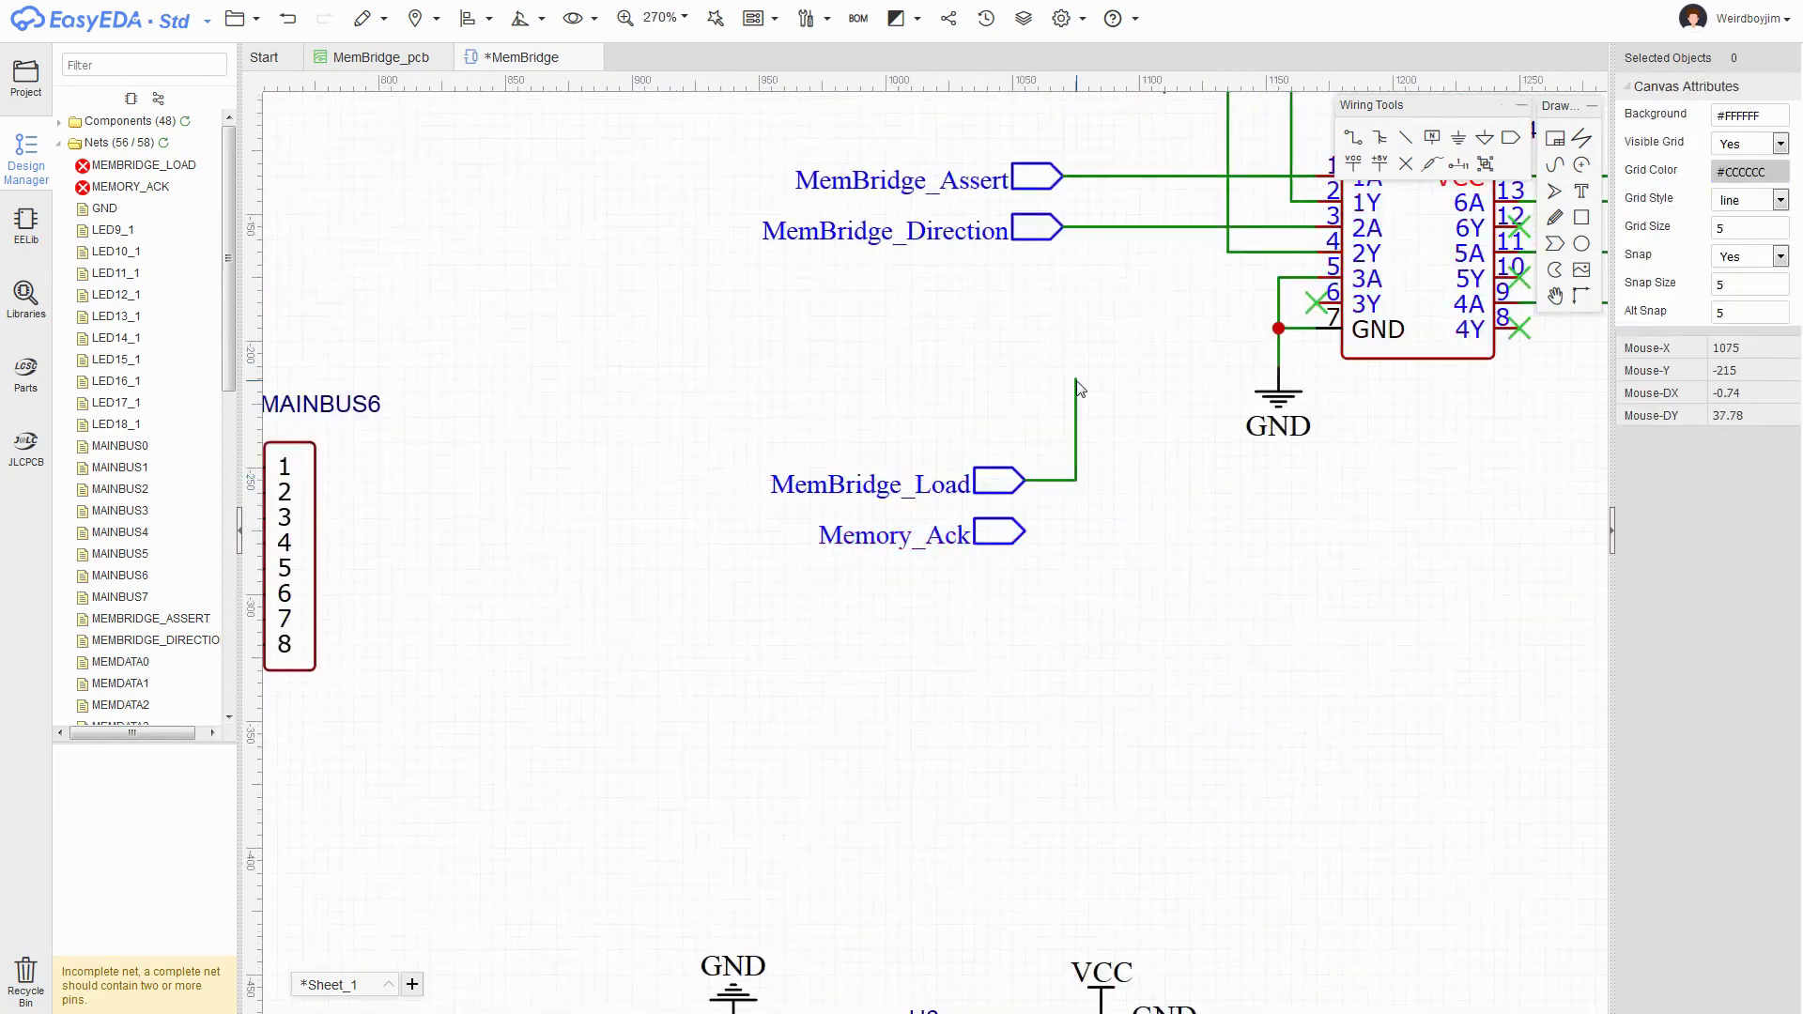
# - Draw a short wire stub from each copied port, end both with No Connect flags, and save the schematic
pyautogui.click(1076, 480)
pyautogui.rightClick(1076, 480)
pyautogui.click(1024, 531)
pyautogui.click(1075, 531)
pyautogui.rightClick(1075, 530)
pyautogui.click(1406, 164)
pyautogui.click(1075, 480)
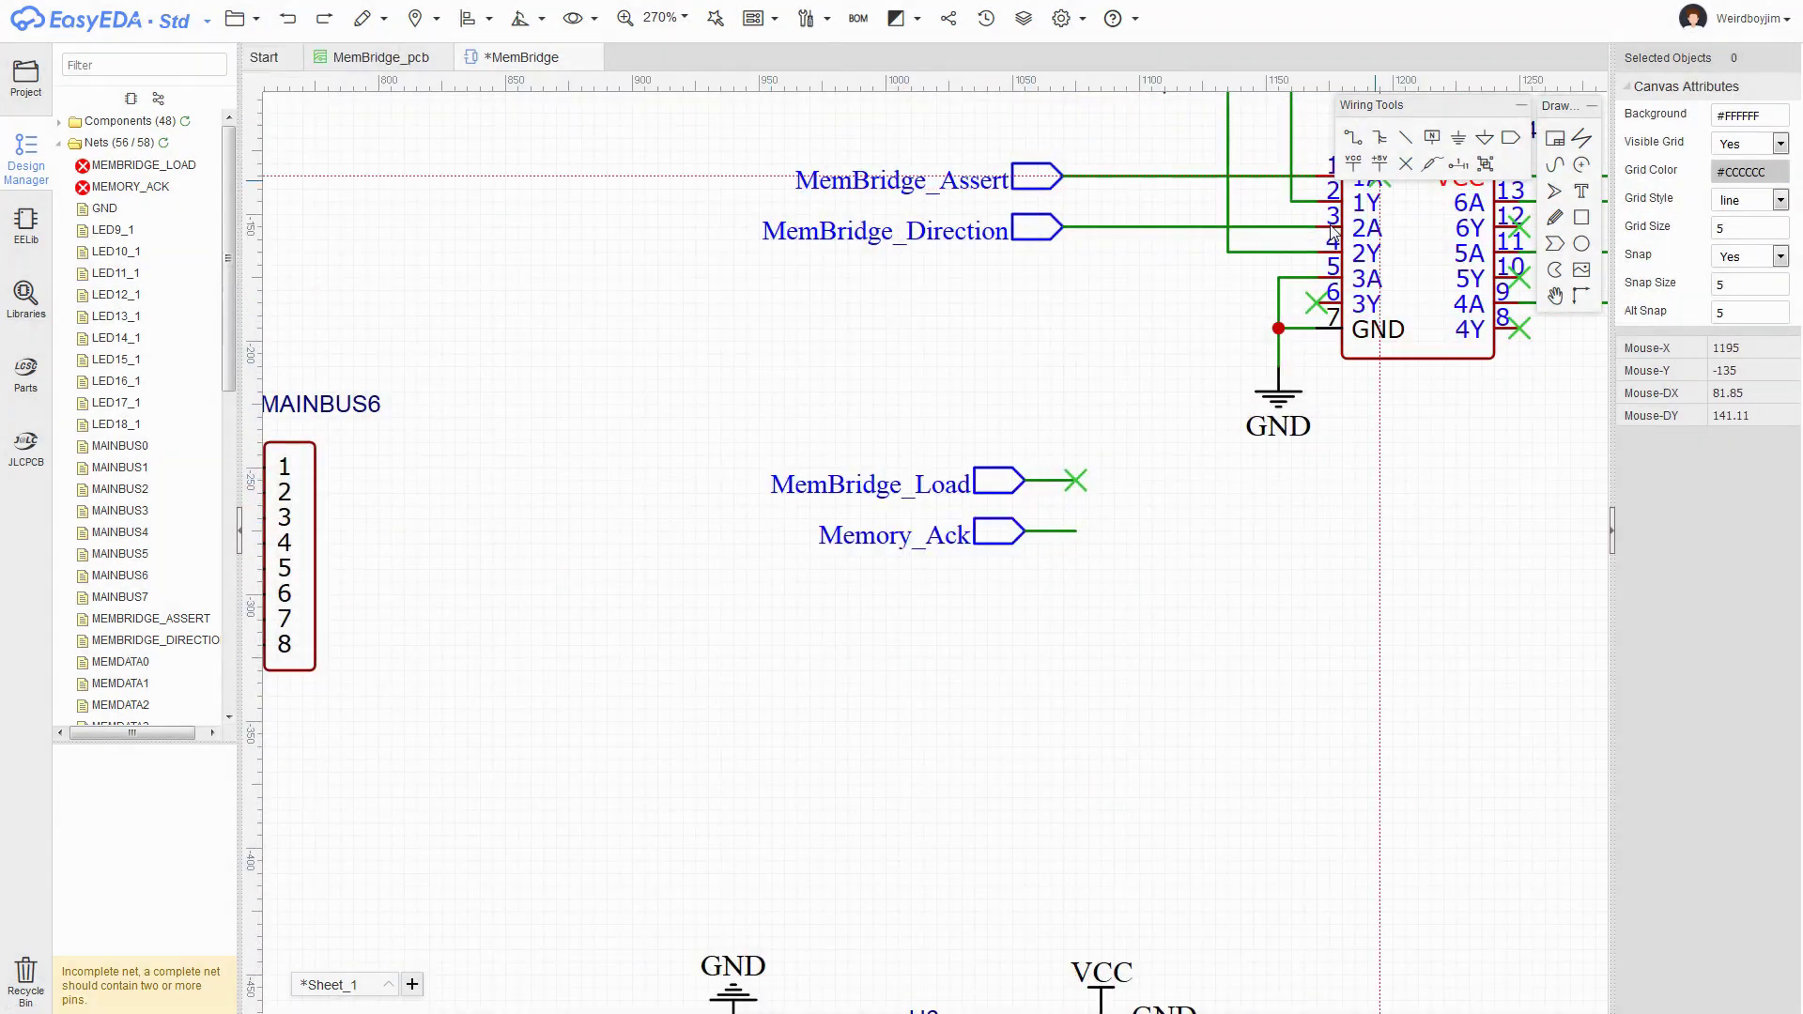
pyautogui.scroll(-6, 1334, 233)
pyautogui.hotkey('ctrl', 's')
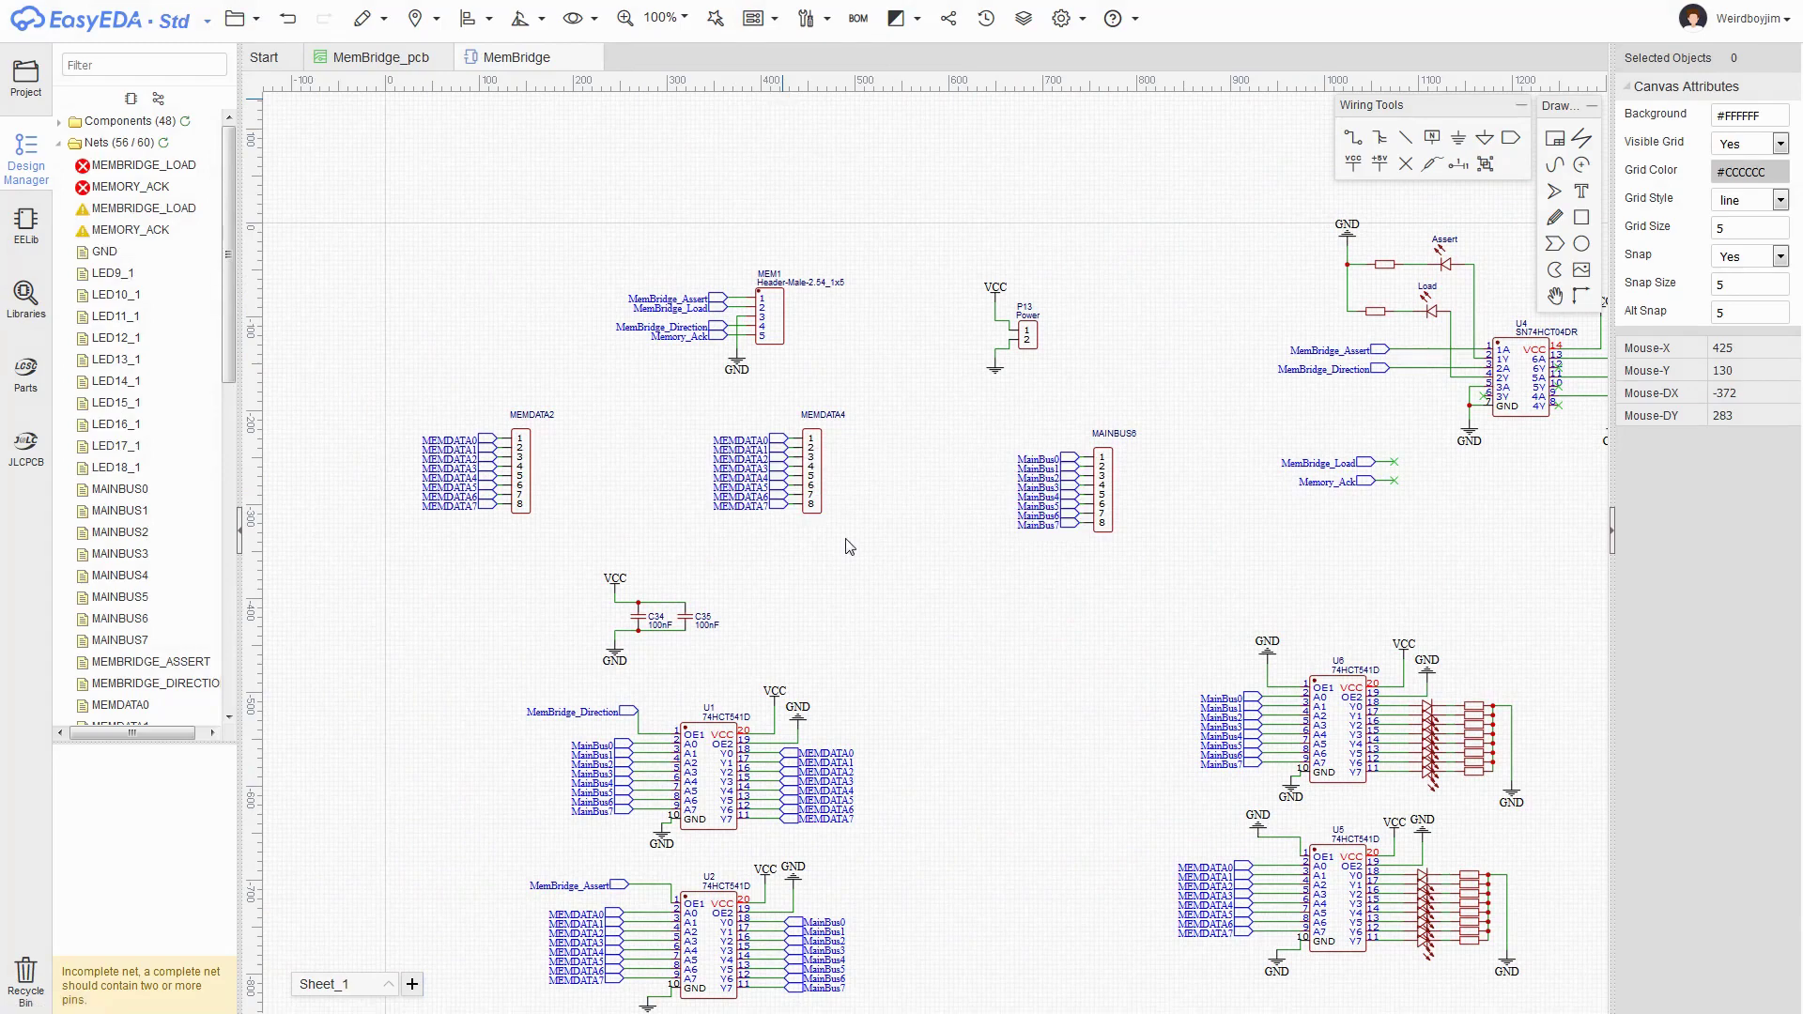
# - Delete the copied MemBridge_Load and Memory_Ack ports below U4 together with their stubs and flags
pyautogui.moveTo(1247, 456); pyautogui.dragTo(933, 523, button='right')
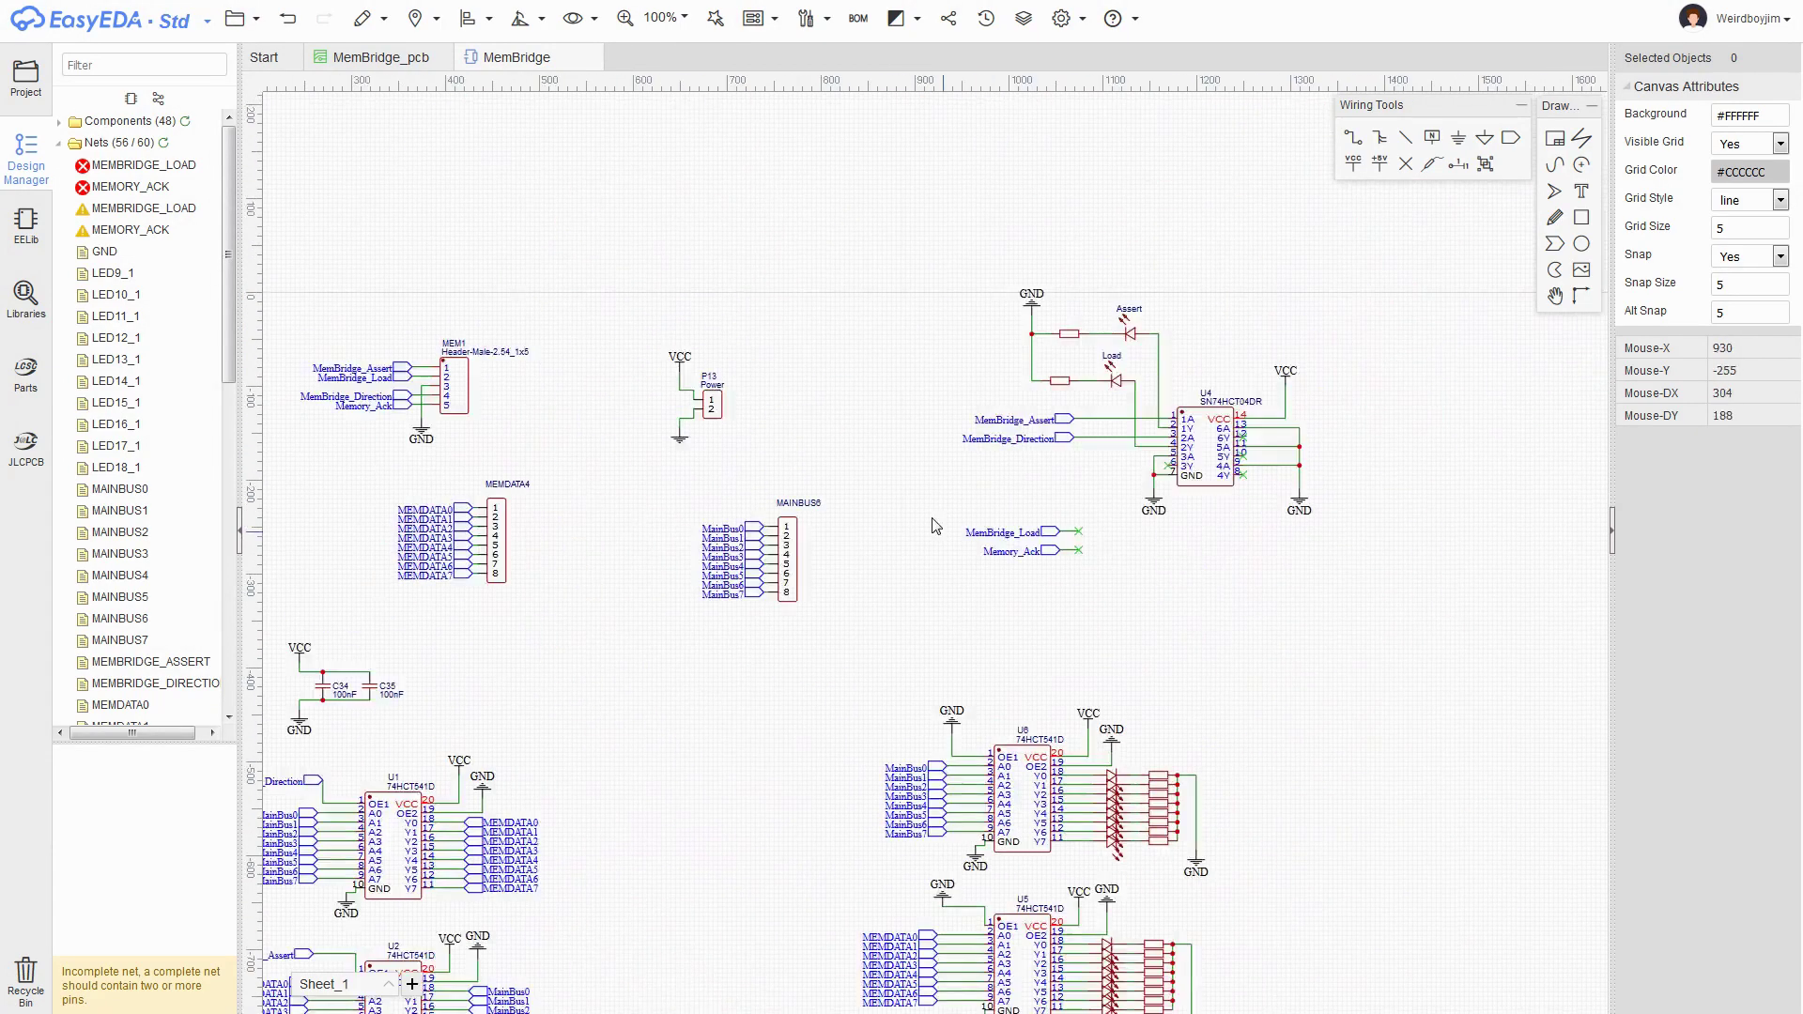
pyautogui.moveTo(939, 509); pyautogui.dragTo(1104, 563)
pyautogui.press('Delete')
# - Remove the MemBridge_Load and Memory_Ack ports from MEM1 and put No Connect flags on its pins 2 and 5
pyautogui.scroll(4, 1009, 419)
pyautogui.press('Delete')
pyautogui.click(1406, 163)
pyautogui.click(1027, 387)
pyautogui.click(1028, 445)
pyautogui.scroll(-5, 552, 313)
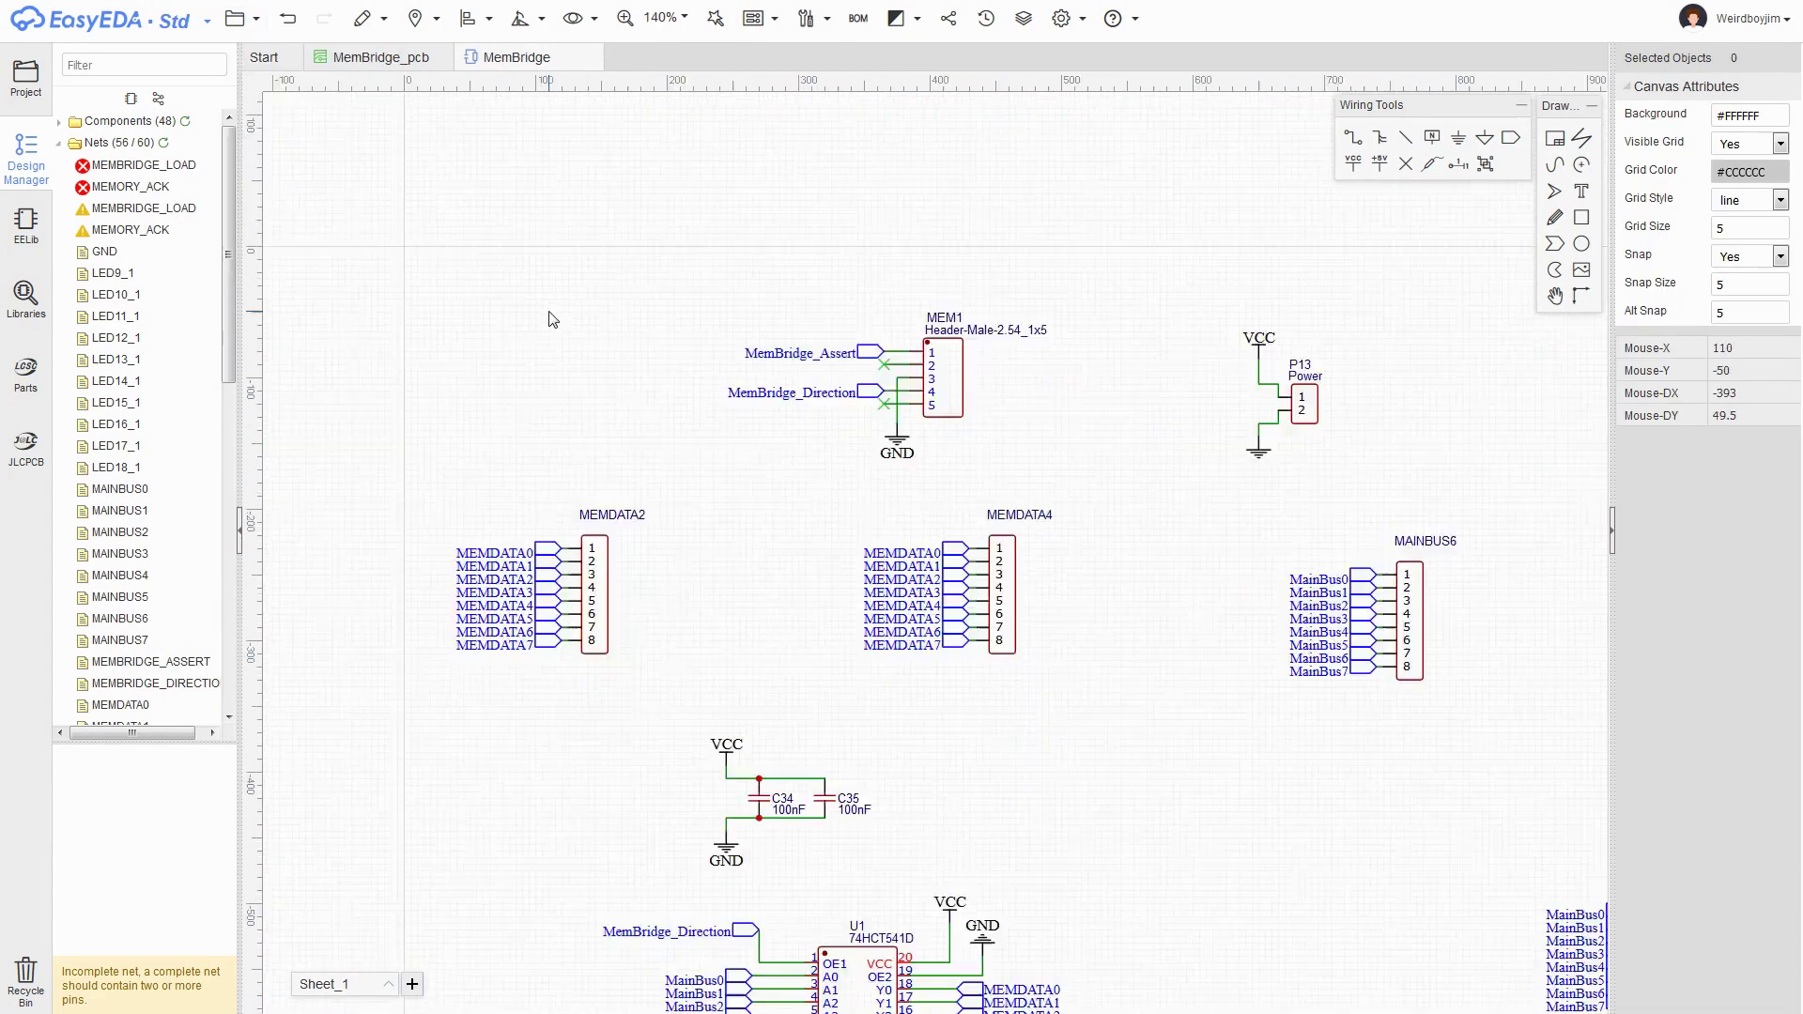
# - Update the PCB from the schematic and dismiss the design rule settings
pyautogui.click(749, 18)
pyautogui.click(806, 77)
pyautogui.click(1077, 628)
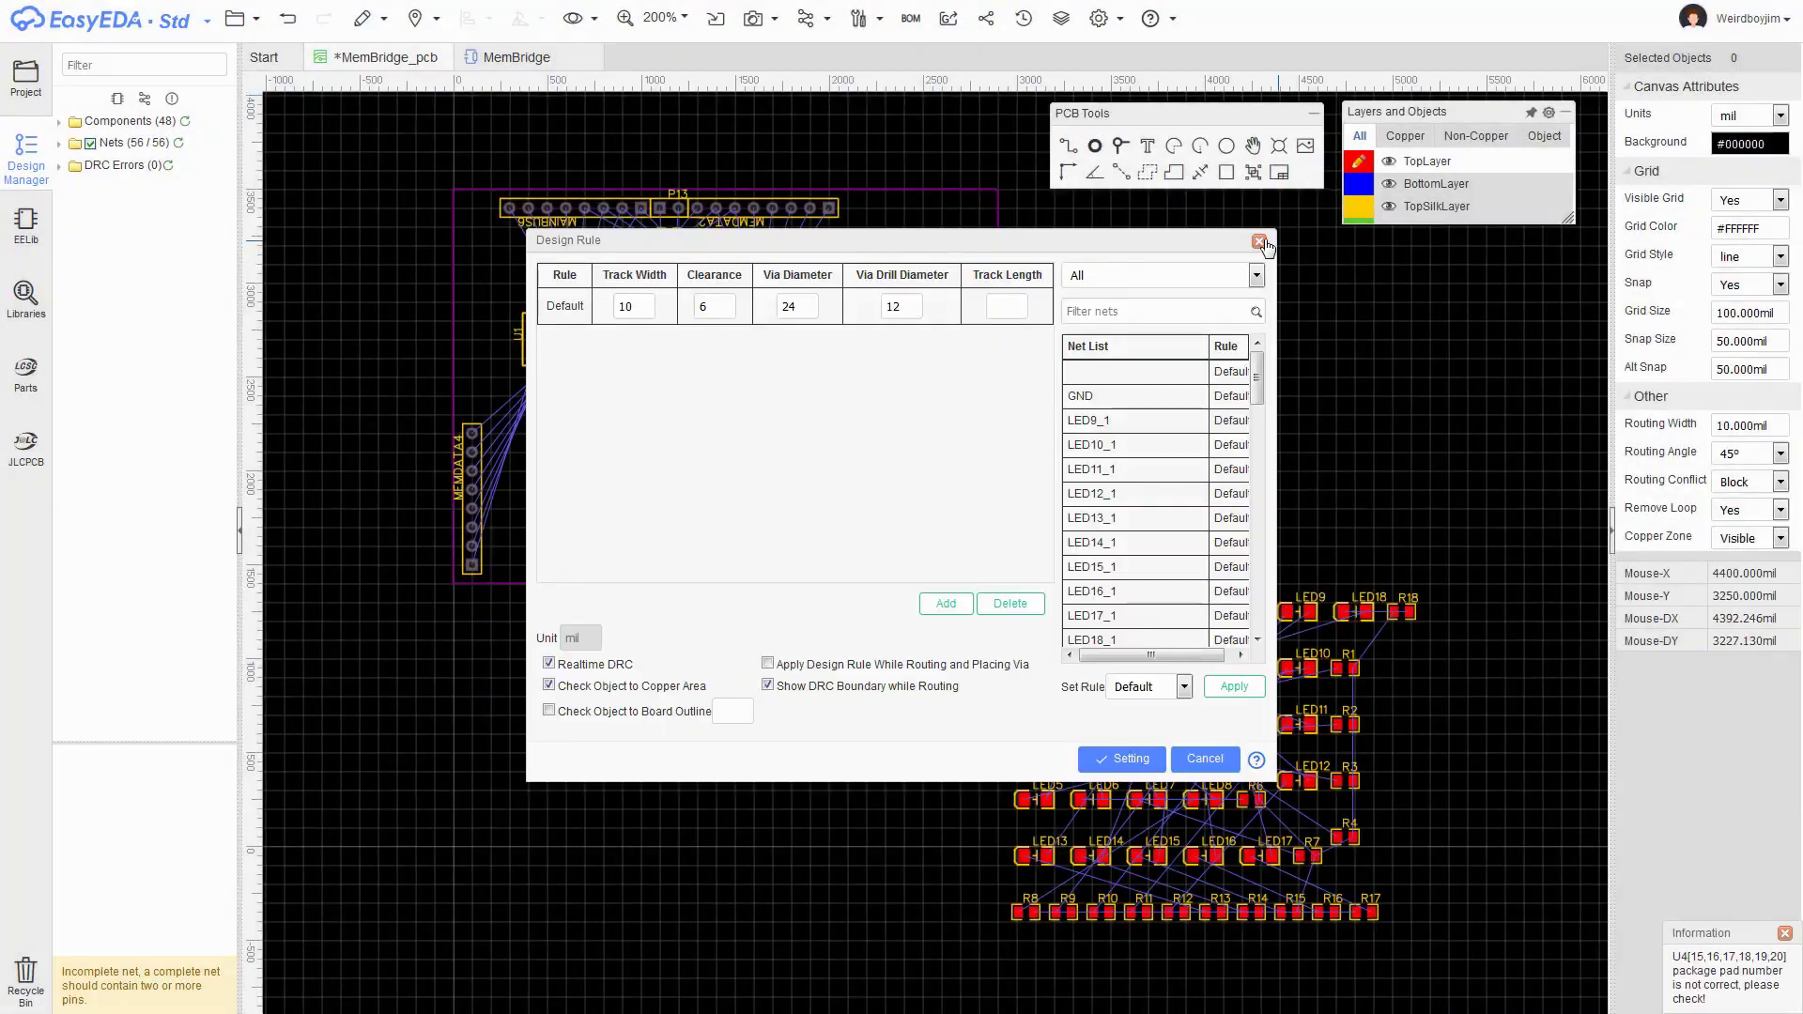
pyautogui.click(1258, 242)
# - Move buffers U1 and U2 down on the board and rotate them, and bring U5 and U6 in above them
pyautogui.moveTo(796, 325); pyautogui.dragTo(799, 504)
pyautogui.press('space')
pyautogui.moveTo(621, 339); pyautogui.dragTo(635, 508)
pyautogui.press('space')
pyautogui.press('space')
pyautogui.press('space')
pyautogui.press('space')
pyautogui.press('space')
pyautogui.press('space')
pyautogui.moveTo(1062, 608); pyautogui.dragTo(762, 343)
pyautogui.press('space')
pyautogui.moveTo(1147, 605); pyautogui.dragTo(576, 312)
# - Back in the MemBridge schematic, rename U1's MainBus and U2's MEMDATA input ports to run from 7 down to 0
pyautogui.click(517, 58)
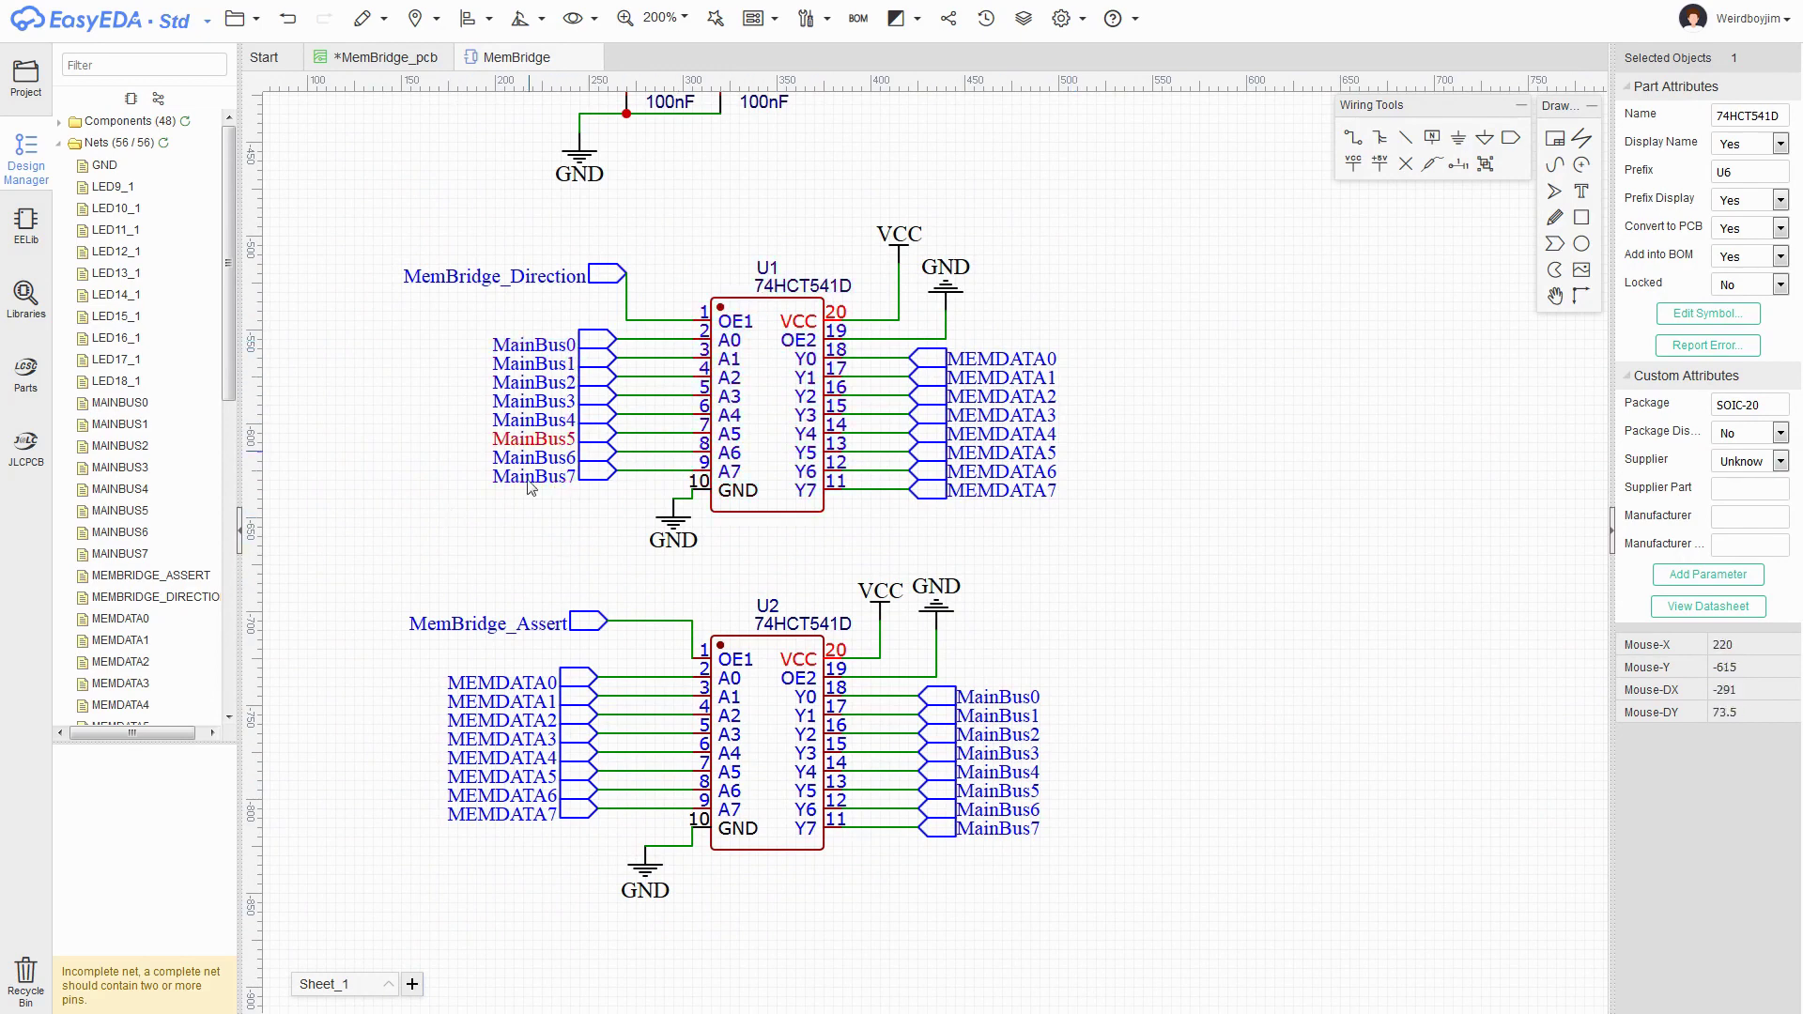
pyautogui.scroll(-2, 990, 362)
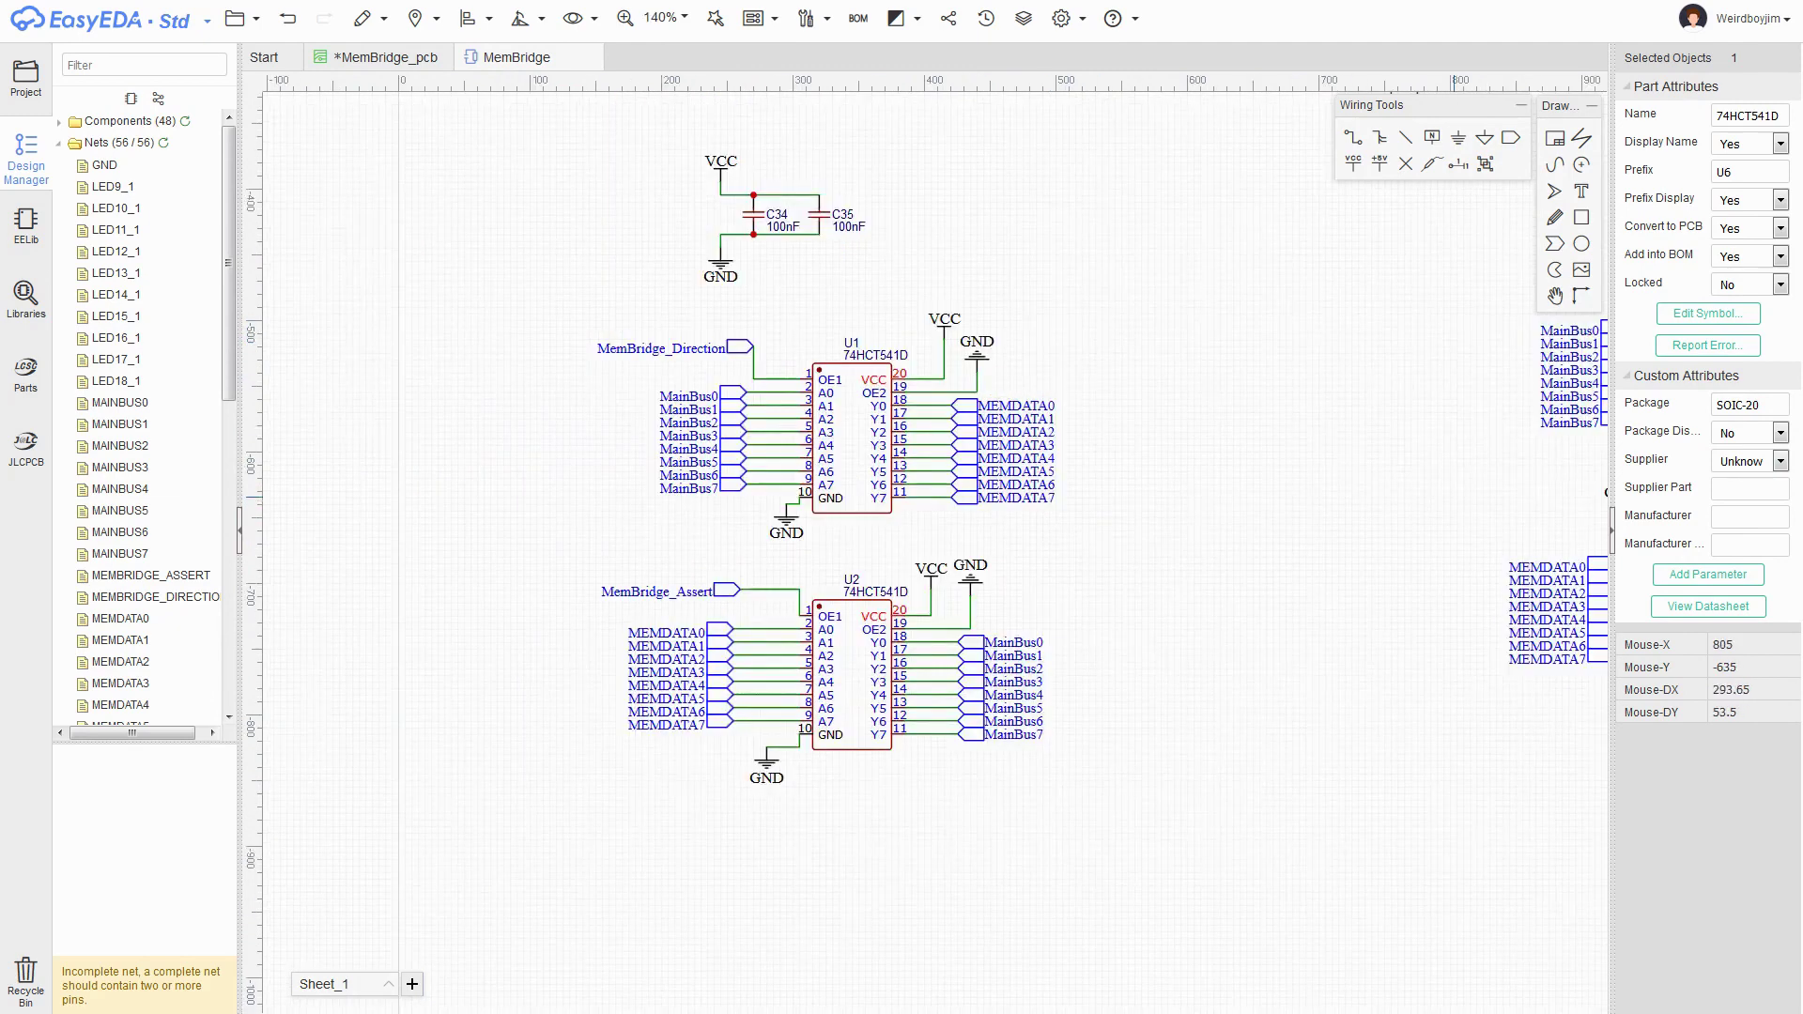
pyautogui.moveTo(1238, 458); pyautogui.dragTo(989, 479, button='right')
pyautogui.click(485, 410)
pyautogui.click(1771, 116)
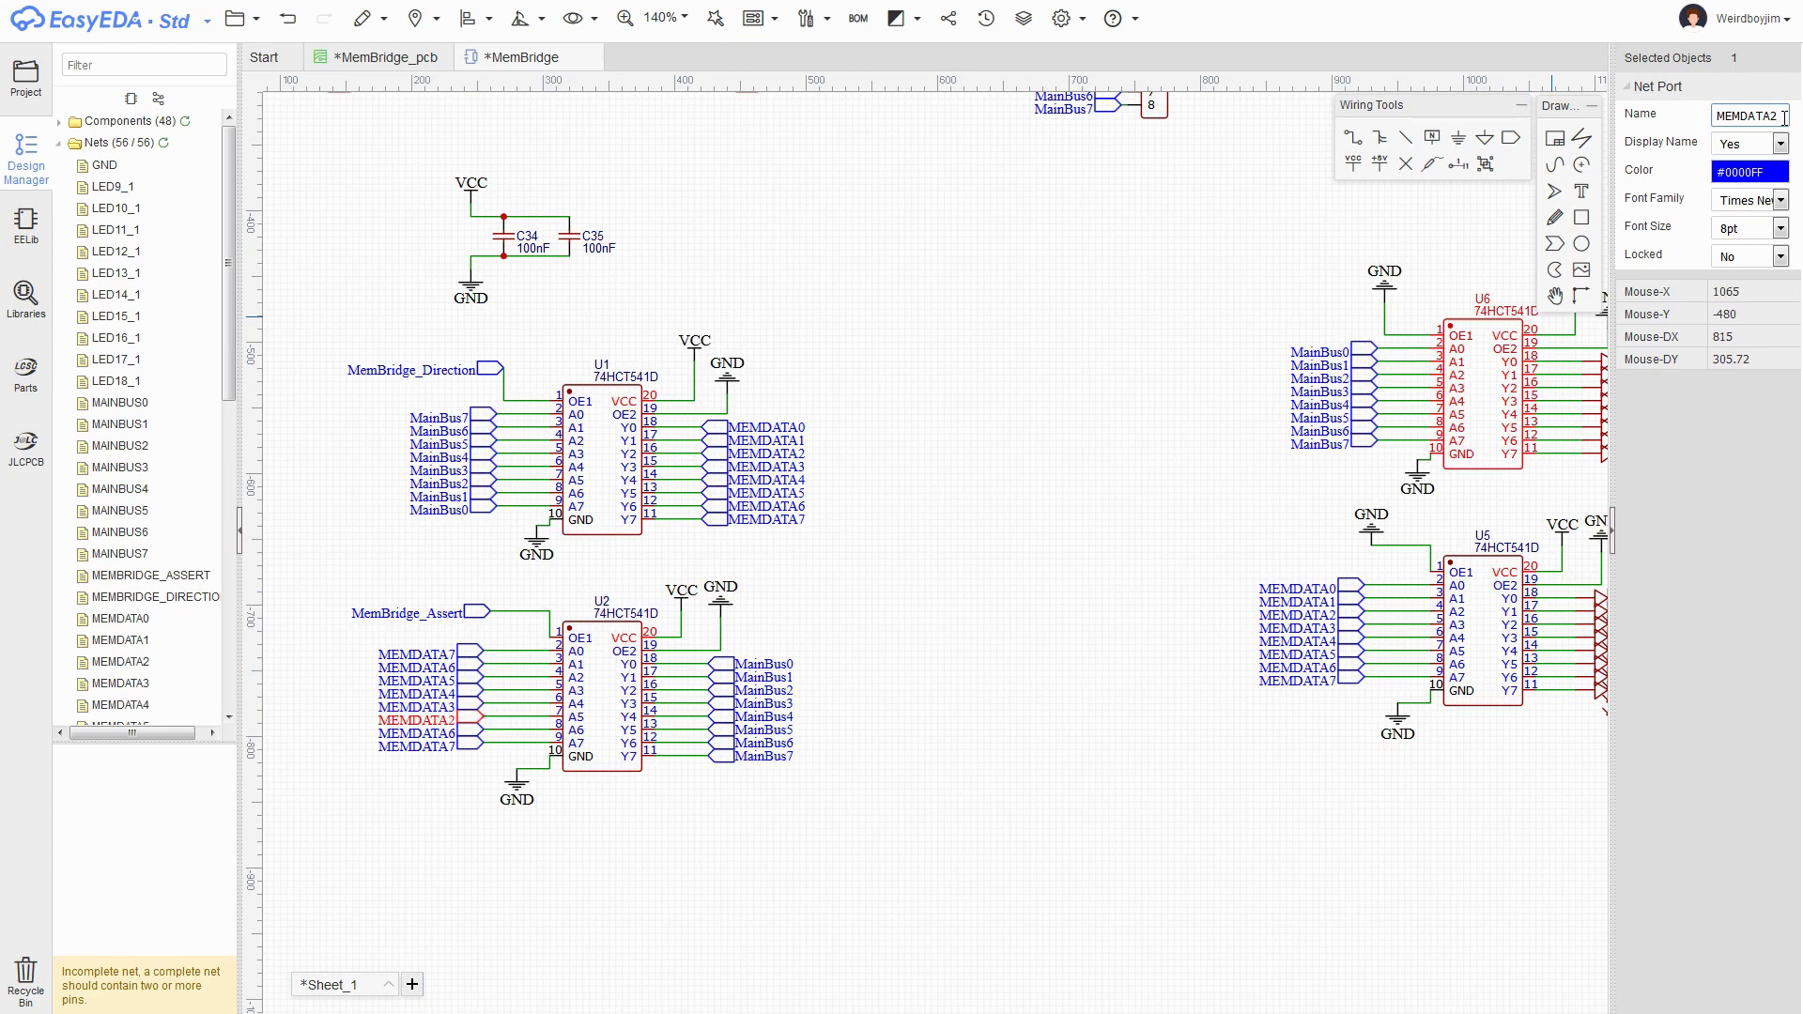
# - Replace U1's output ports with a mirrored copy of U2's input ports, ordered MEMDATA7 to MEMDATA0
pyautogui.click(359, 633)
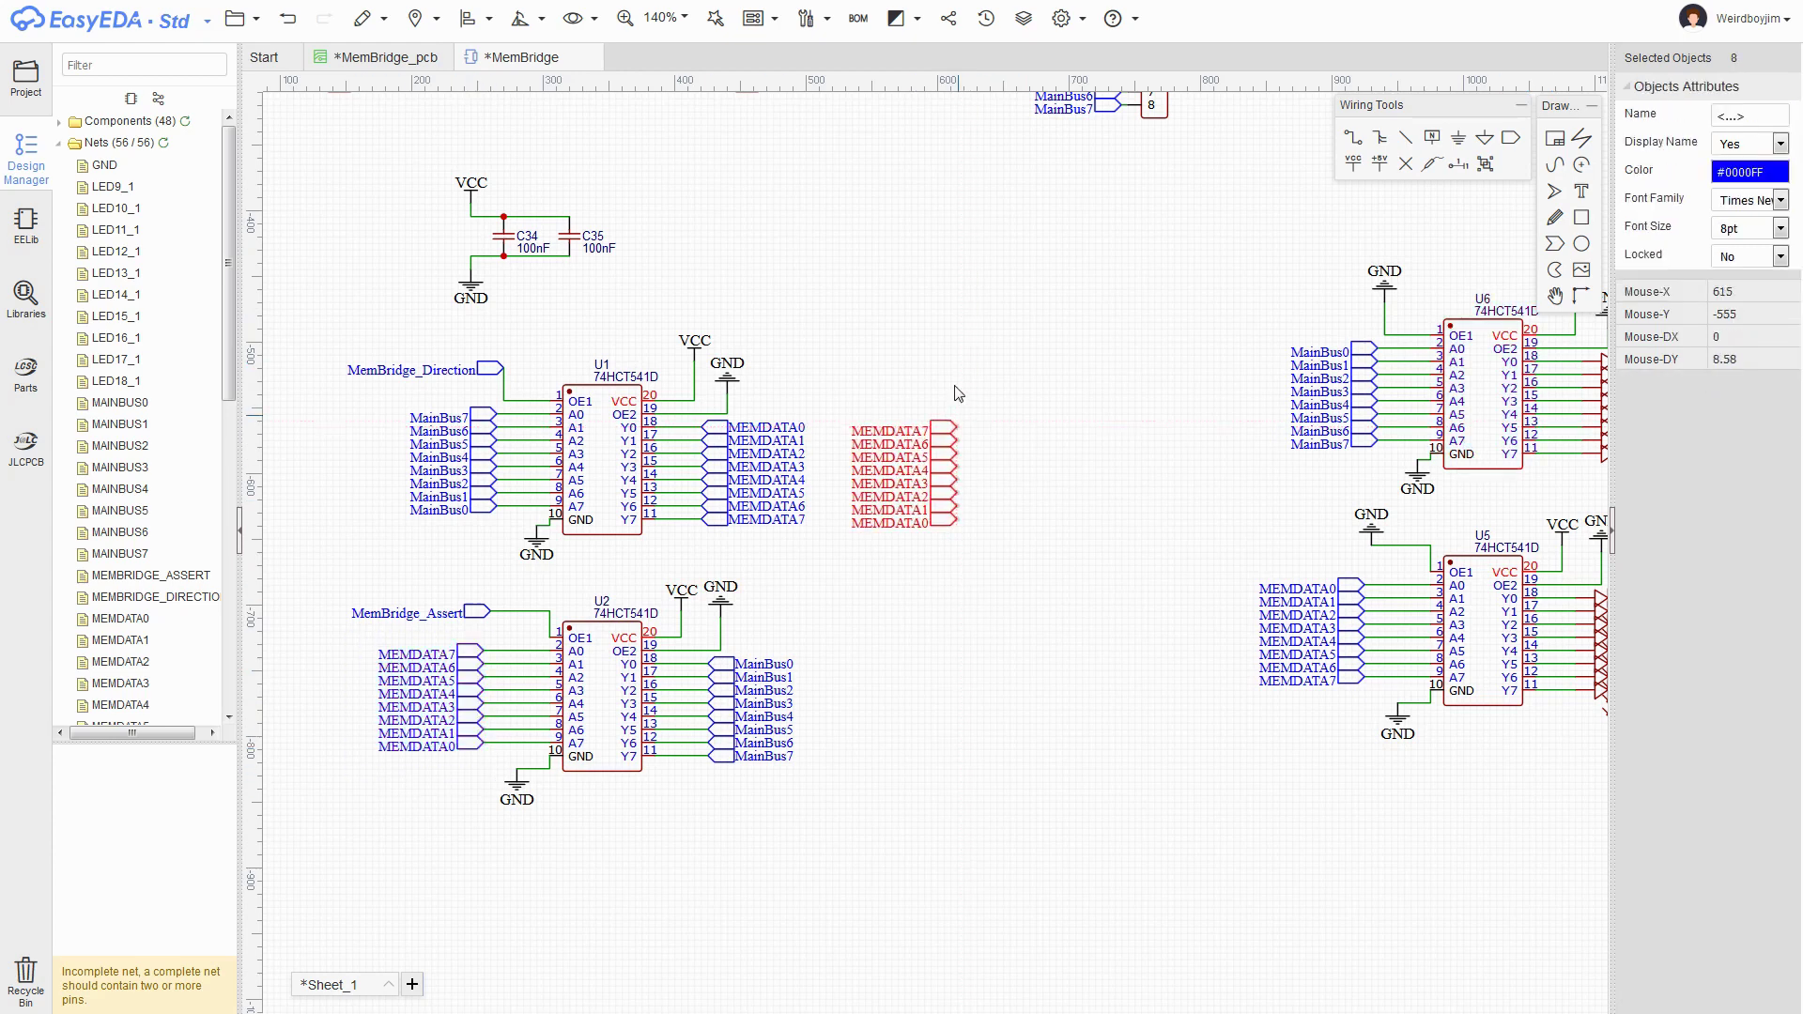
pyautogui.click(833, 549)
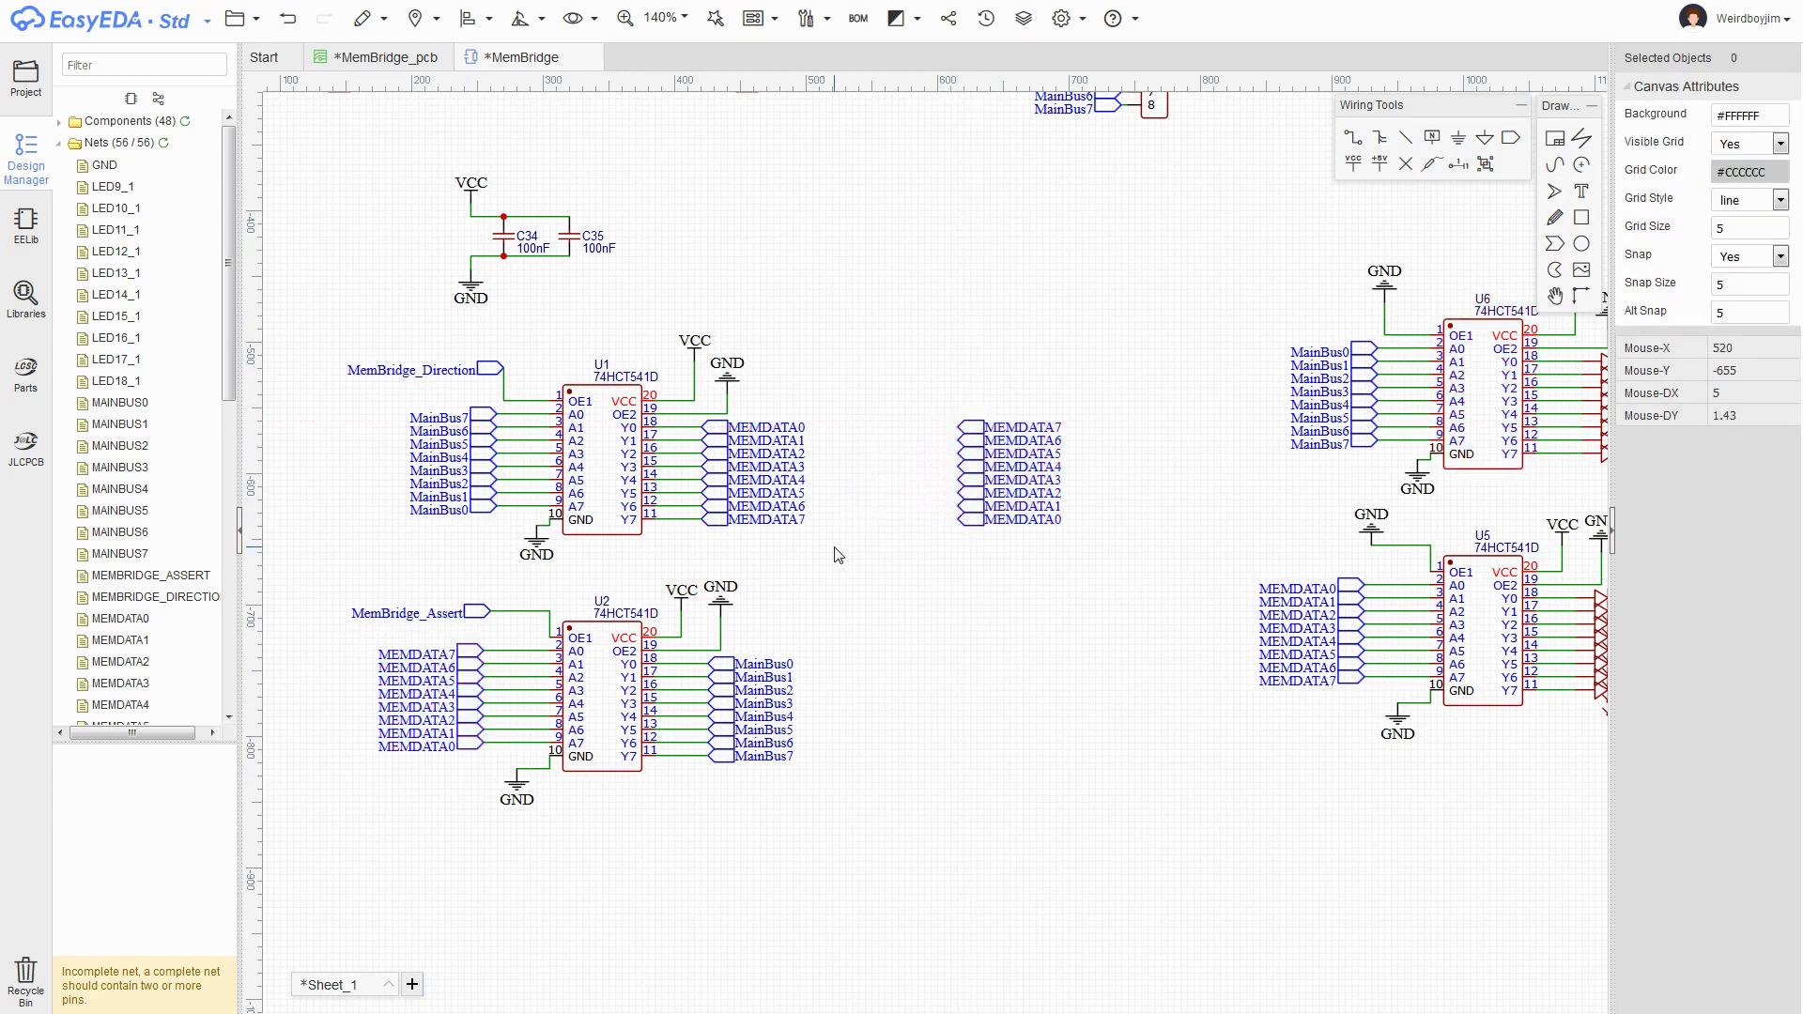
pyautogui.moveTo(847, 529); pyautogui.dragTo(698, 419)
pyautogui.press('Delete')
pyautogui.moveTo(1072, 534); pyautogui.dragTo(954, 417)
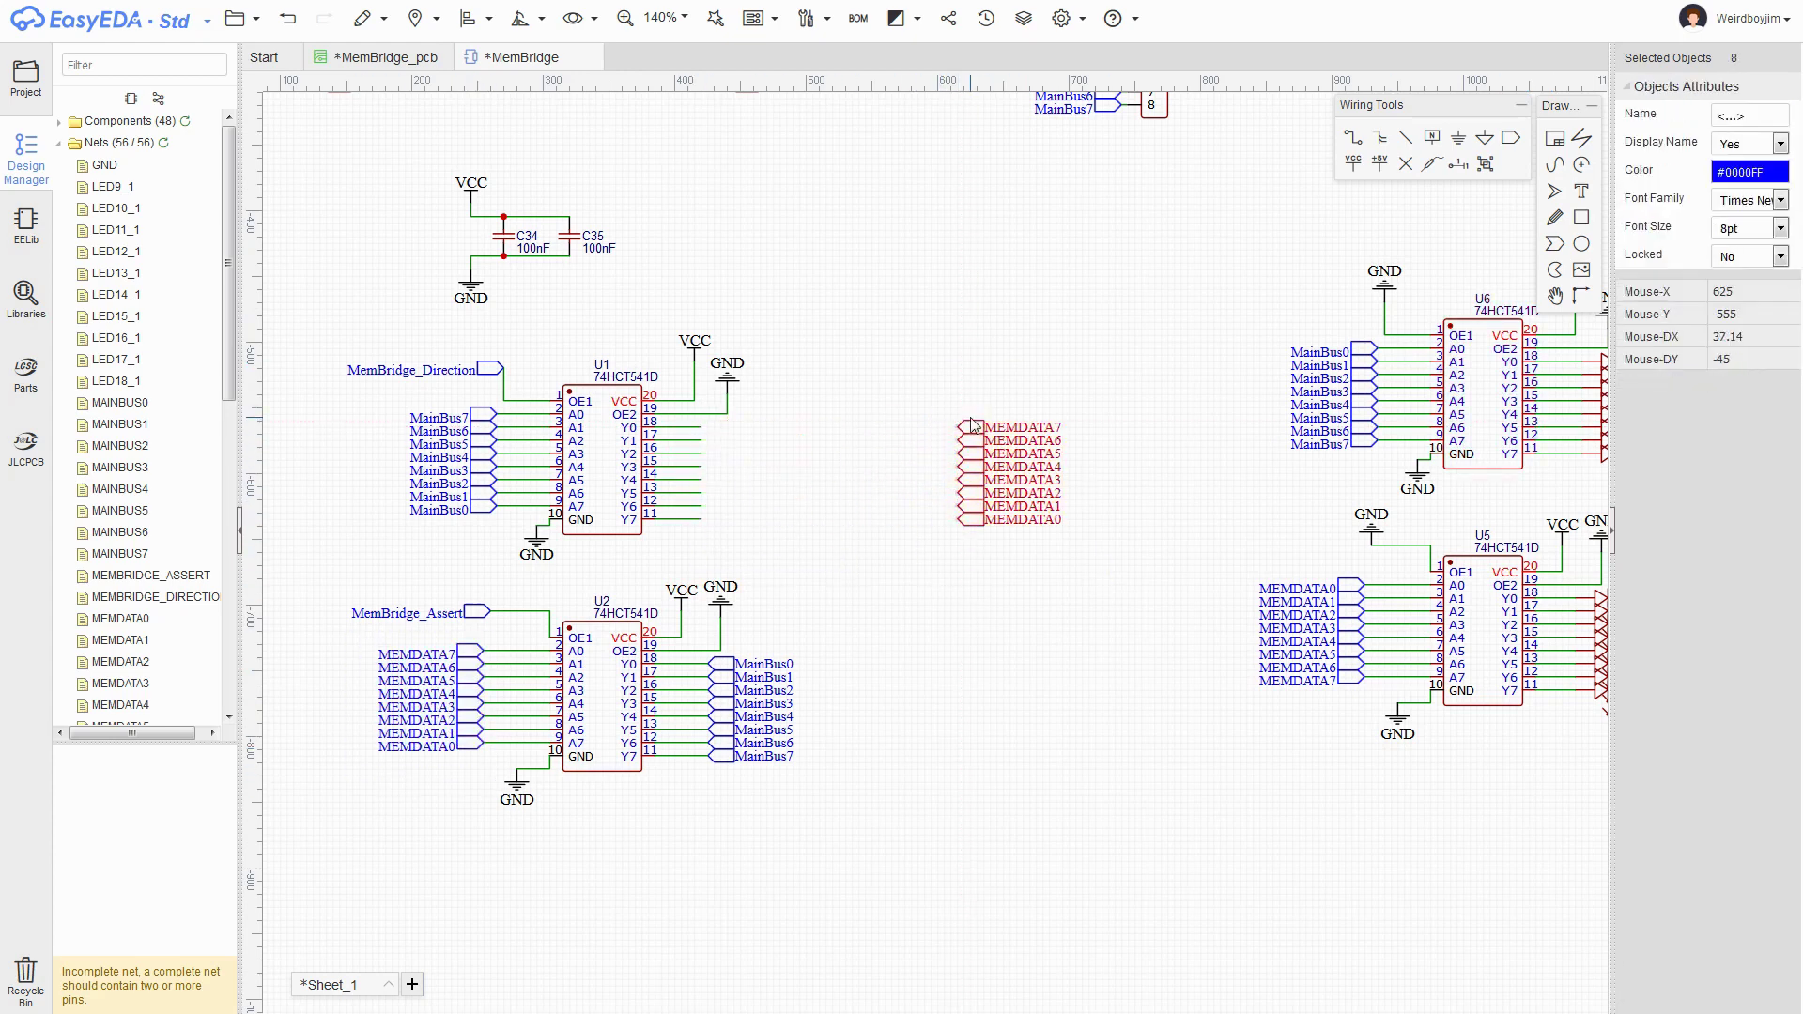
pyautogui.moveTo(1030, 469); pyautogui.dragTo(774, 469)
# - Replace U2's output ports with a mirrored copy of U1's input ports, ordered MainBus7 to MainBus0
pyautogui.moveTo(704, 775); pyautogui.dragTo(854, 657)
pyautogui.press('Delete')
pyautogui.moveTo(396, 402); pyautogui.dragTo(507, 528)
pyautogui.hotkey('ctrl', 'c')
pyautogui.hotkey('ctrl', 'v')
pyautogui.click(842, 778)
pyautogui.click(818, 664)
pyautogui.press('x')
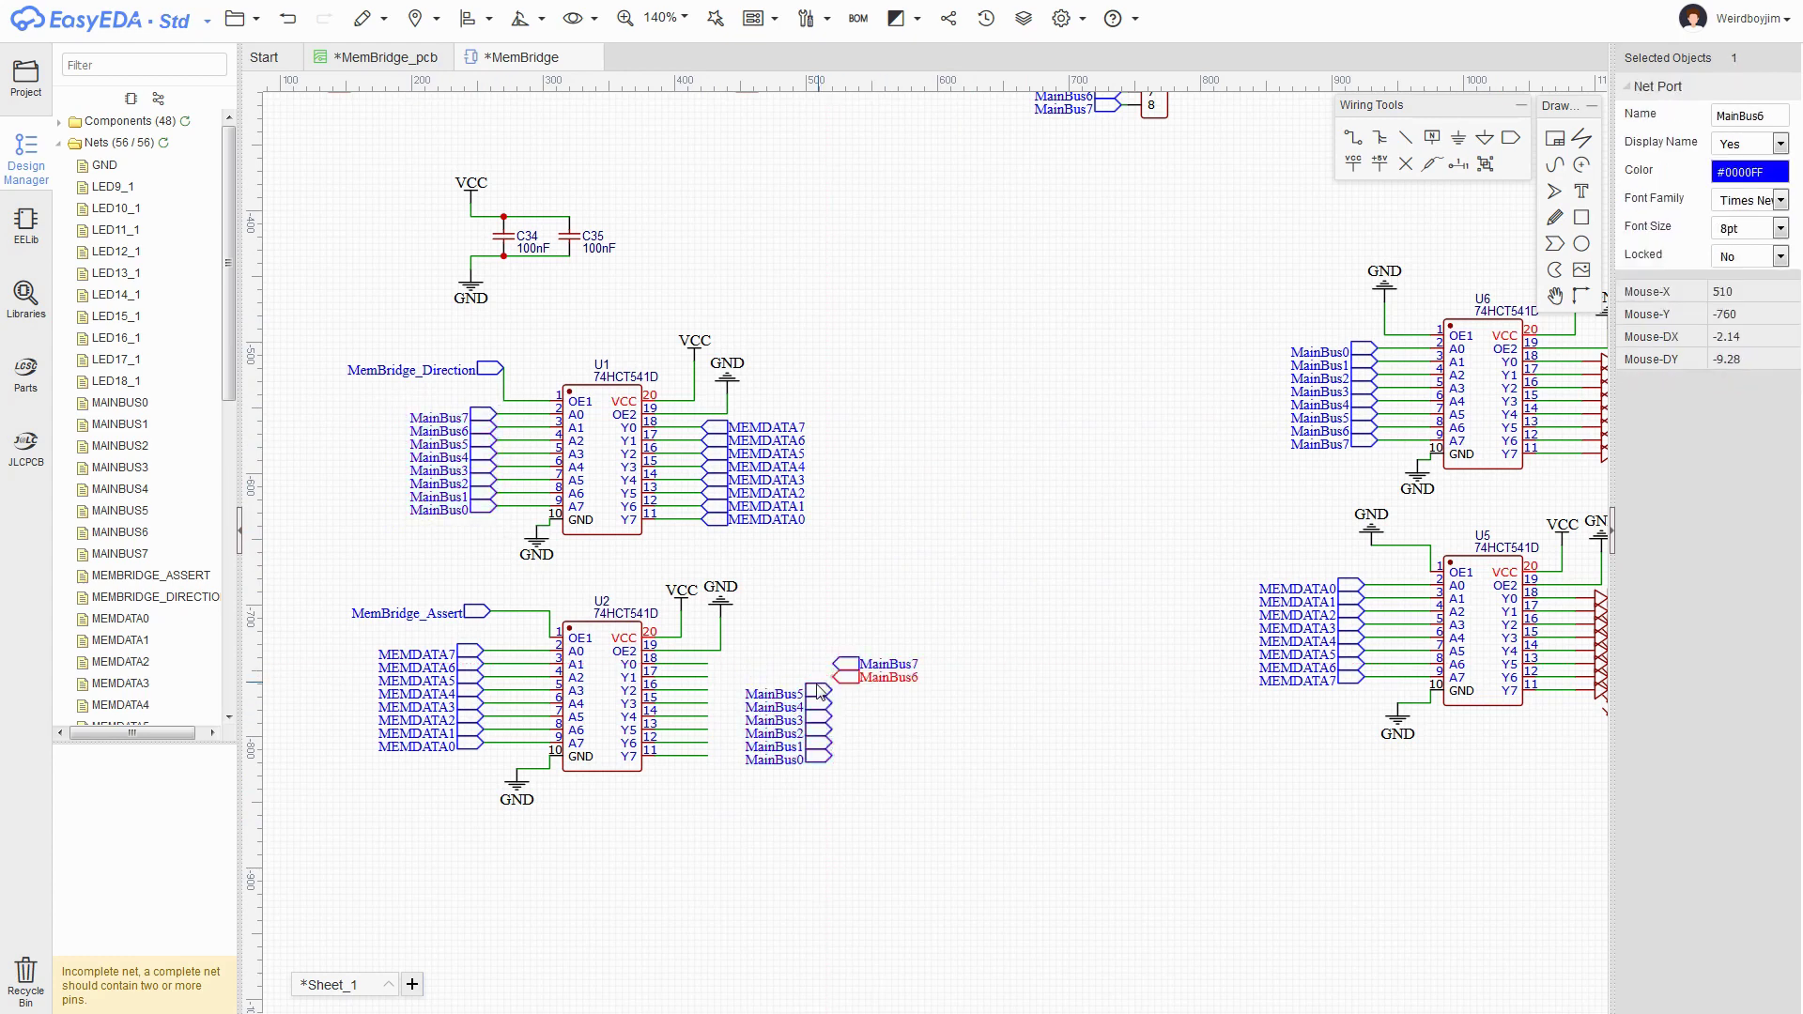
pyautogui.moveTo(1067, 459); pyautogui.dragTo(942, 464, button='right')
pyautogui.moveTo(810, 783); pyautogui.dragTo(599, 668)
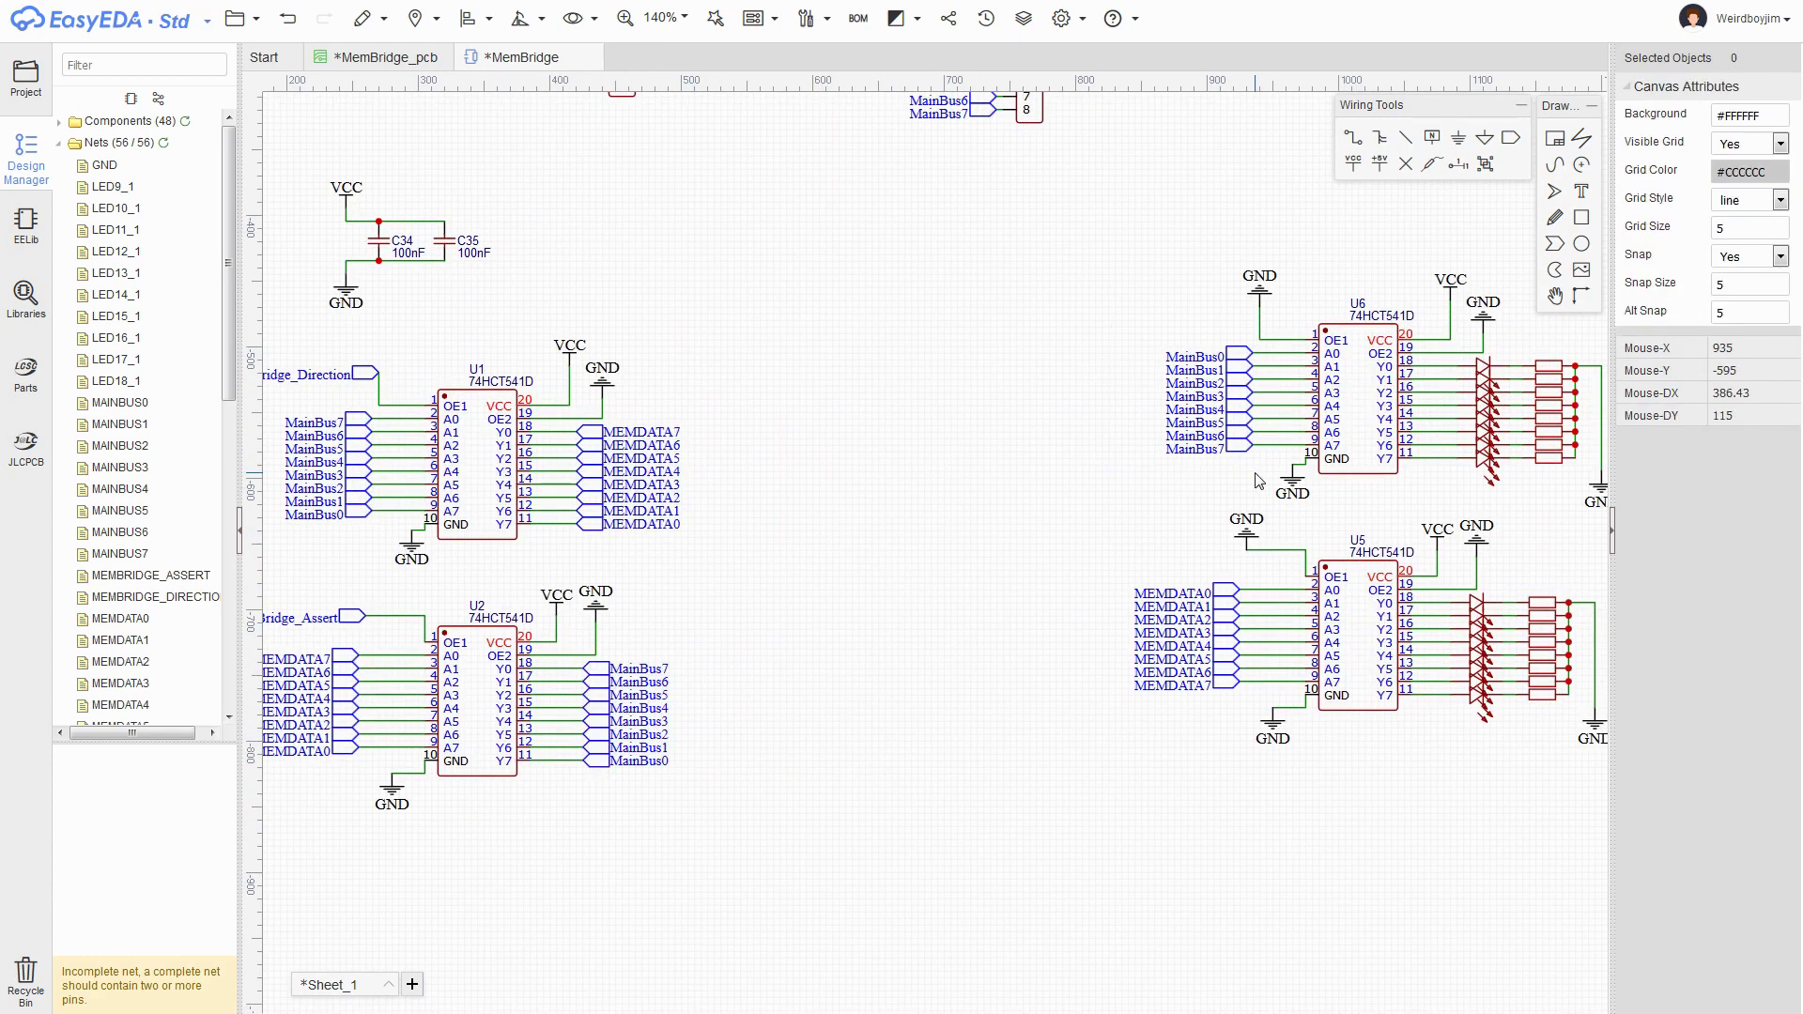
# - Replace U6's MainBus and U5's MEMDATA input ports with copies ordered from 7 down to 0
pyautogui.moveTo(1259, 475); pyautogui.dragTo(1139, 334)
pyautogui.press('Delete')
pyautogui.moveTo(896, 502); pyautogui.dragTo(1244, 699)
pyautogui.press('Delete')
pyautogui.moveTo(732, 514); pyautogui.dragTo(861, 514, button='right')
pyautogui.hotkey('ctrl', 'y')
pyautogui.hotkey('ctrl', 'y')
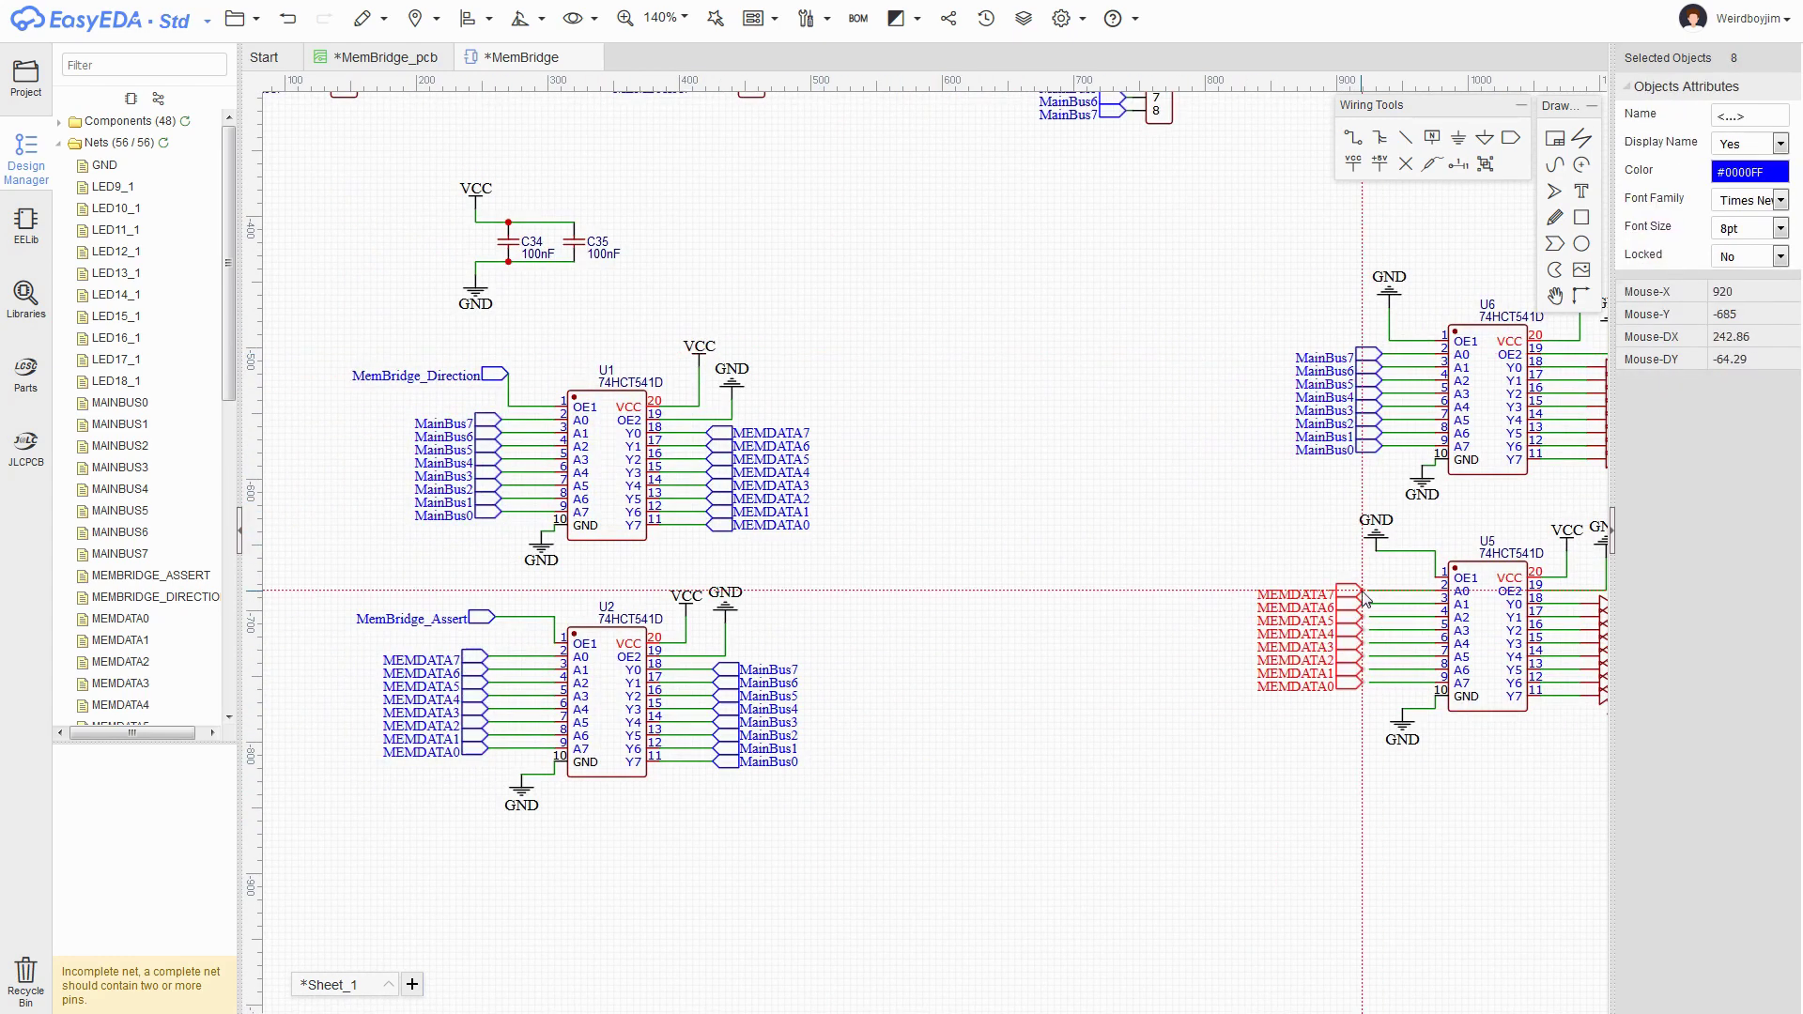
# - Save the schematic, update the PCB from it and apply the changes
pyautogui.scroll(-1, 1090, 509)
pyautogui.hotkey('alt', 'i')
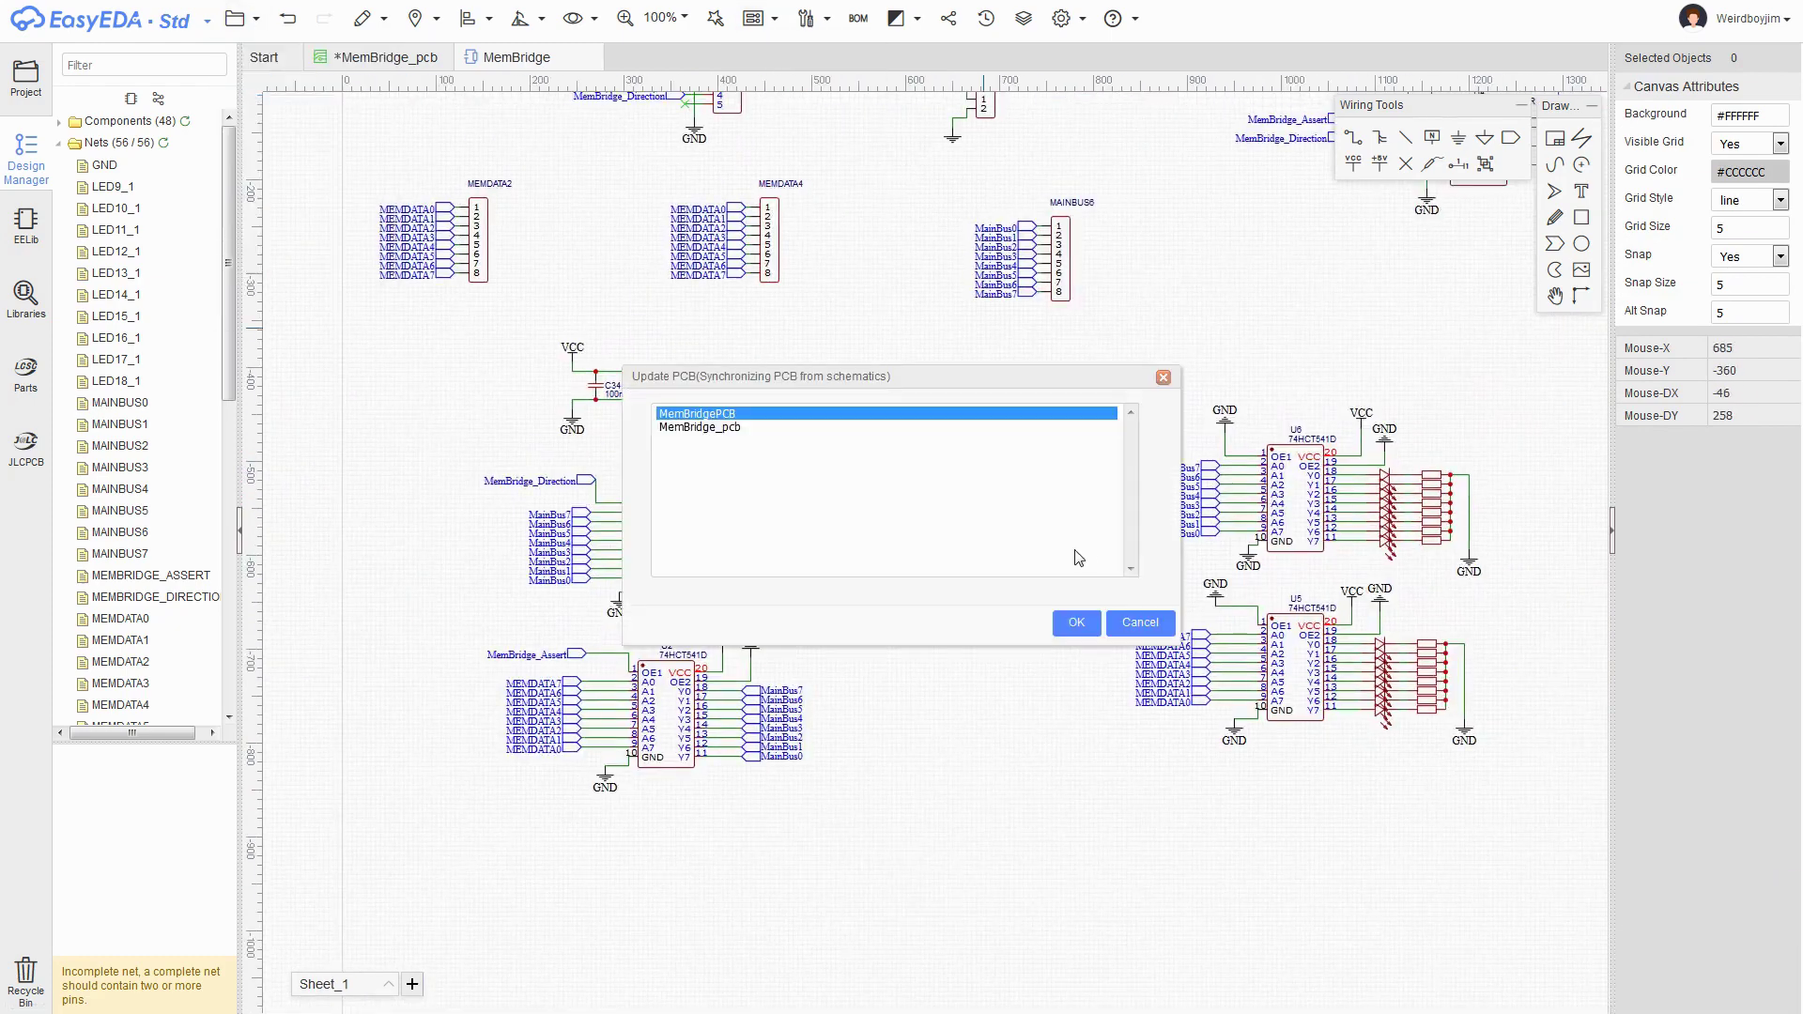
pyautogui.click(1075, 624)
pyautogui.click(1100, 710)
# - Rotate buffers U5 and U2 on the board by half a turn each
pyautogui.click(804, 384)
pyautogui.press('space')
pyautogui.press('space')
pyautogui.click(809, 529)
pyautogui.press('space')
pyautogui.press('space')
# - Move U4 onto the board above MEM1, and set U6 upright outside the board with LED9 and R9 beside it
pyautogui.moveTo(1207, 621); pyautogui.dragTo(903, 460)
pyautogui.moveTo(1309, 610); pyautogui.dragTo(1234, 330)
pyautogui.moveTo(1067, 912); pyautogui.dragTo(1328, 329)
pyautogui.moveTo(601, 360); pyautogui.dragTo(1091, 378)
pyautogui.press('space')
# - Stack LED10 through LED13 in a column directly beneath LED9
pyautogui.moveTo(1313, 663); pyautogui.dragTo(1246, 352)
pyautogui.hotkey('ctrl', 'z')
pyautogui.hotkey('ctrl', 'z')
pyautogui.hotkey('ctrl', 'z')
pyautogui.hotkey('ctrl', 'z')
pyautogui.hotkey('ctrl', 'z')
pyautogui.hotkey('ctrl', 'z')
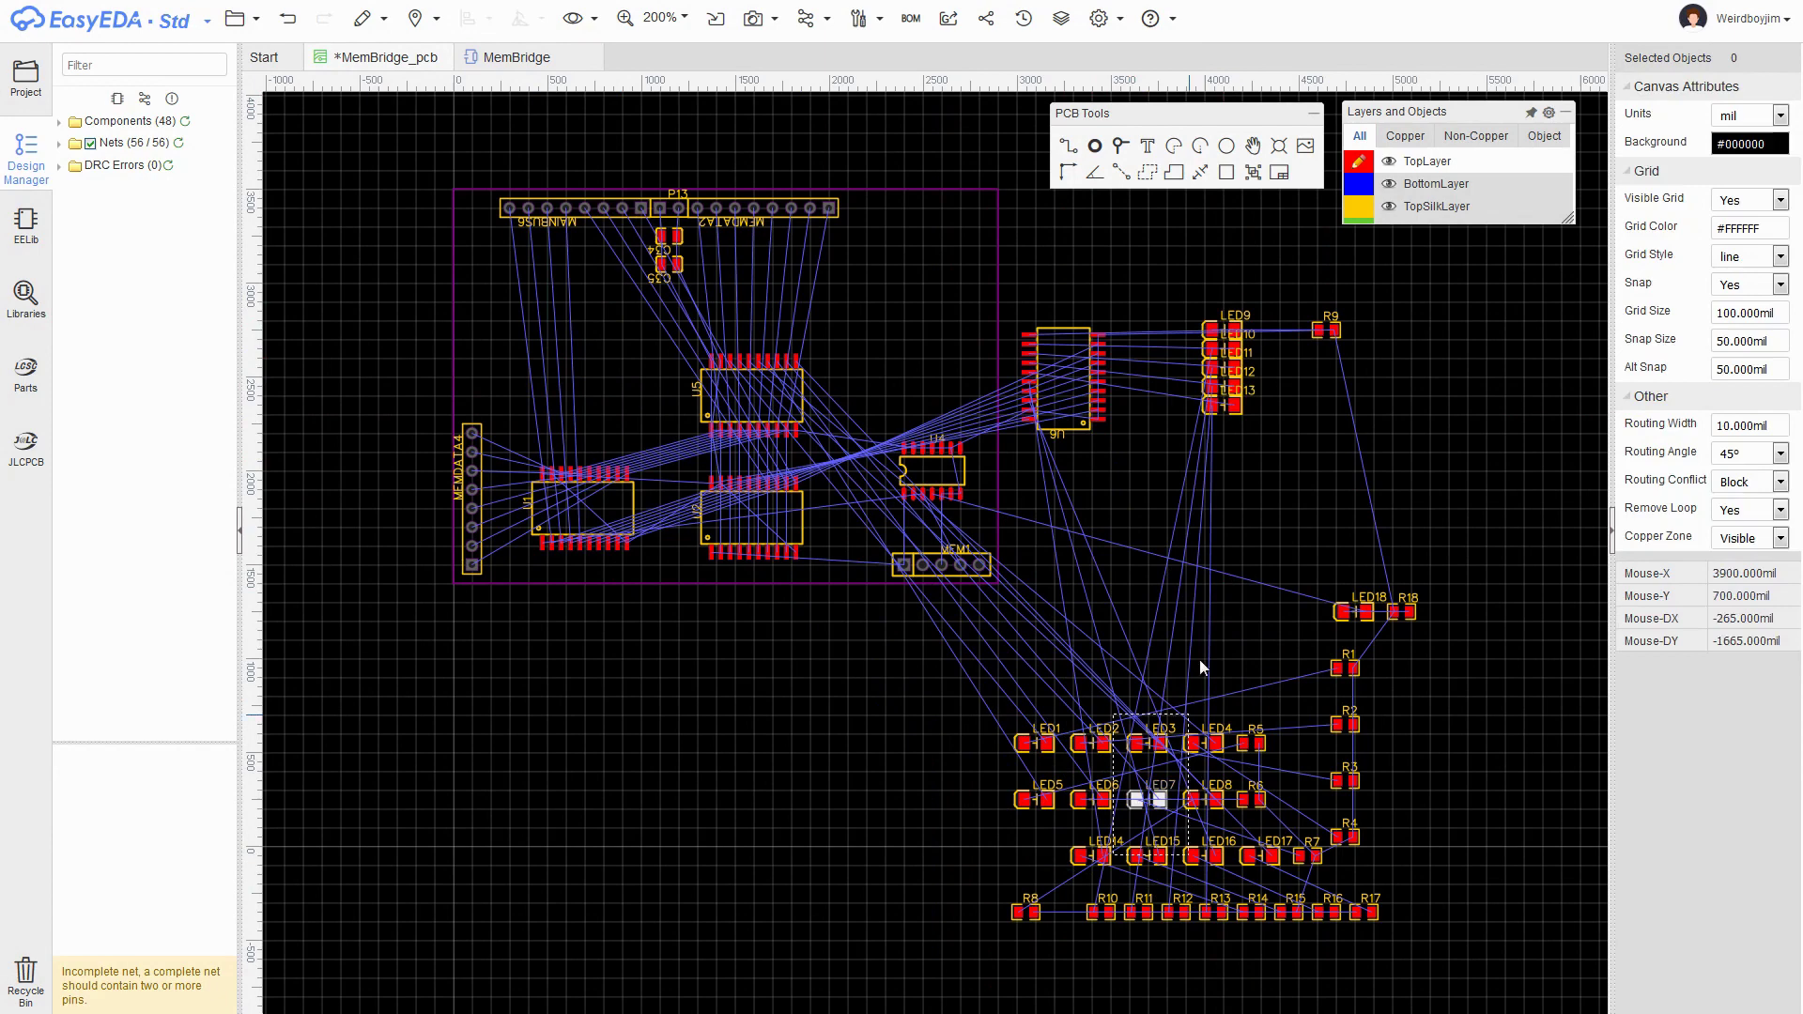
# - Extend the columns beside U6 with LED14–LED16 and R10–R12, and place LED17 and LED18 below MEM1
pyautogui.hotkey('ctrl', 'z')
pyautogui.hotkey('ctrl', 'z')
pyautogui.hotkey('ctrl', 'z')
pyautogui.hotkey('ctrl', 'z')
pyautogui.hotkey('ctrl', 'z')
pyautogui.hotkey('ctrl', 'z')
pyautogui.hotkey('ctrl', 'z')
pyautogui.hotkey('ctrl', 'z')
pyautogui.hotkey('ctrl', 'z')
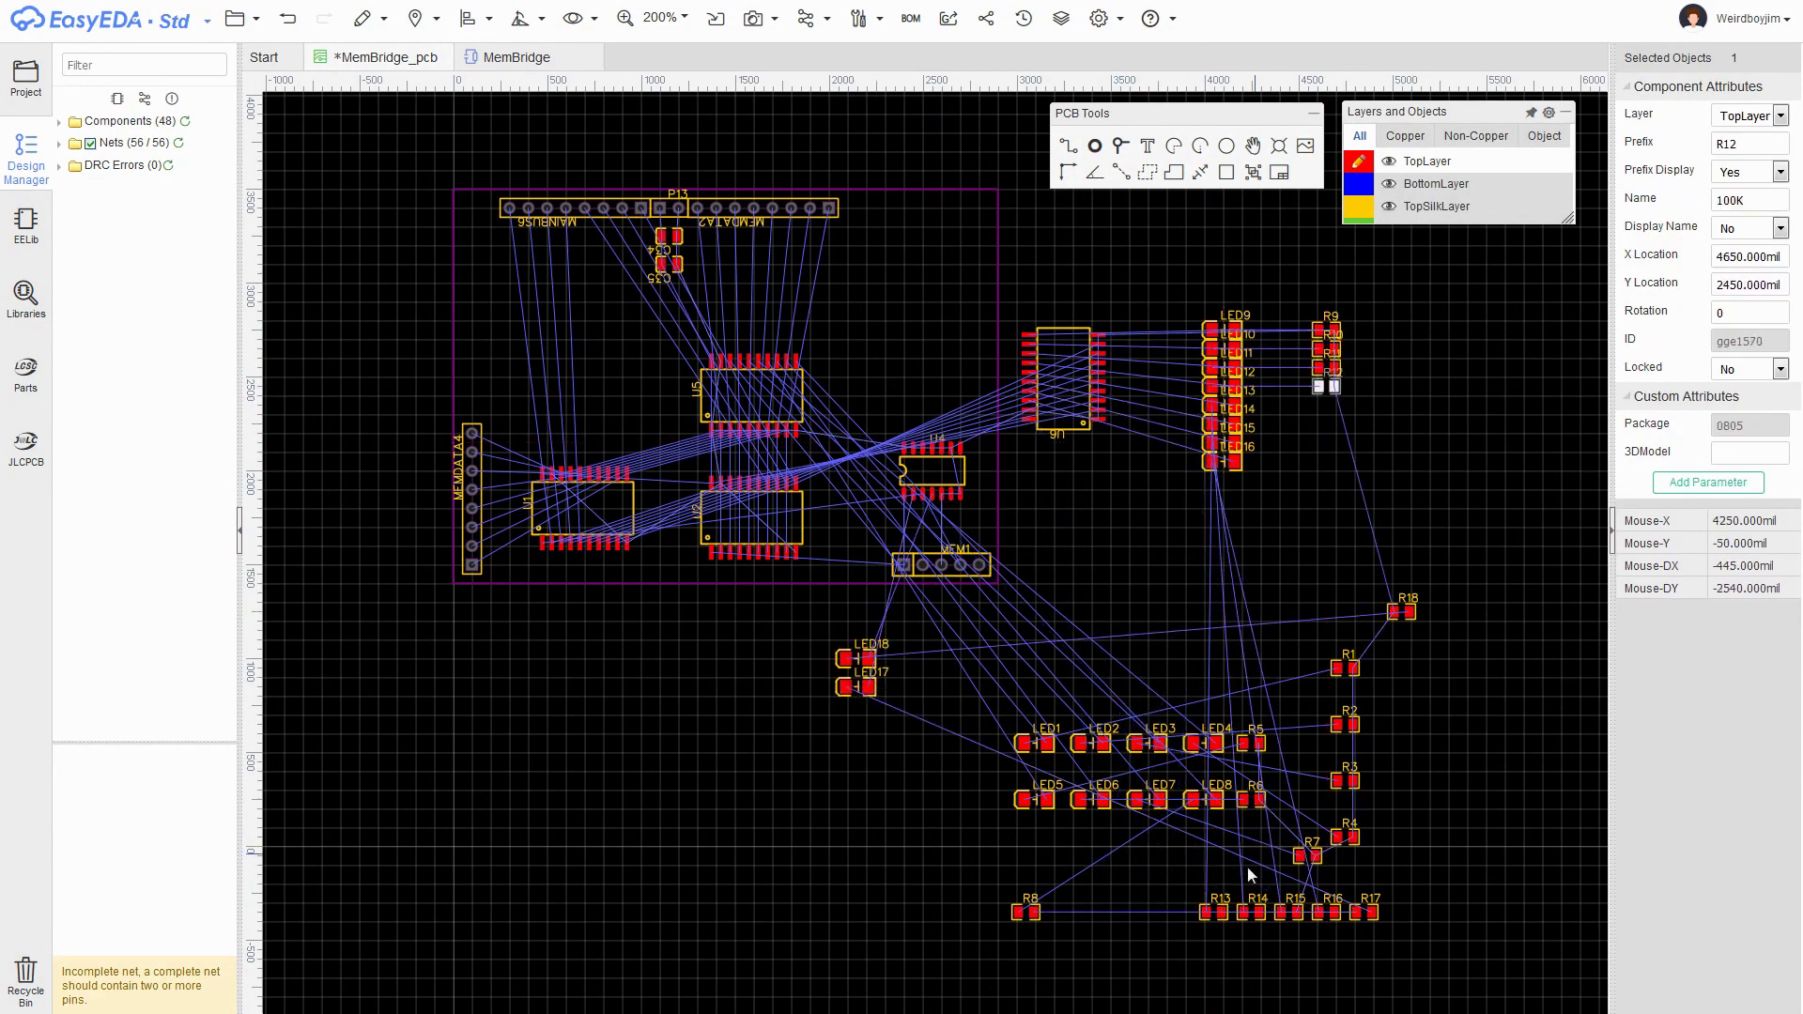
# - Complete U6's resistor column with R13–R16, and place U5 upright beneath U6 with LED1 beside it
pyautogui.hotkey('ctrl', 'z')
pyautogui.hotkey('ctrl', 'z')
pyautogui.hotkey('ctrl', 'z')
pyautogui.hotkey('ctrl', 'z')
pyautogui.hotkey('ctrl', 'z')
pyautogui.hotkey('ctrl', 'z')
pyautogui.hotkey('ctrl', 'z')
pyautogui.hotkey('ctrl', 'z')
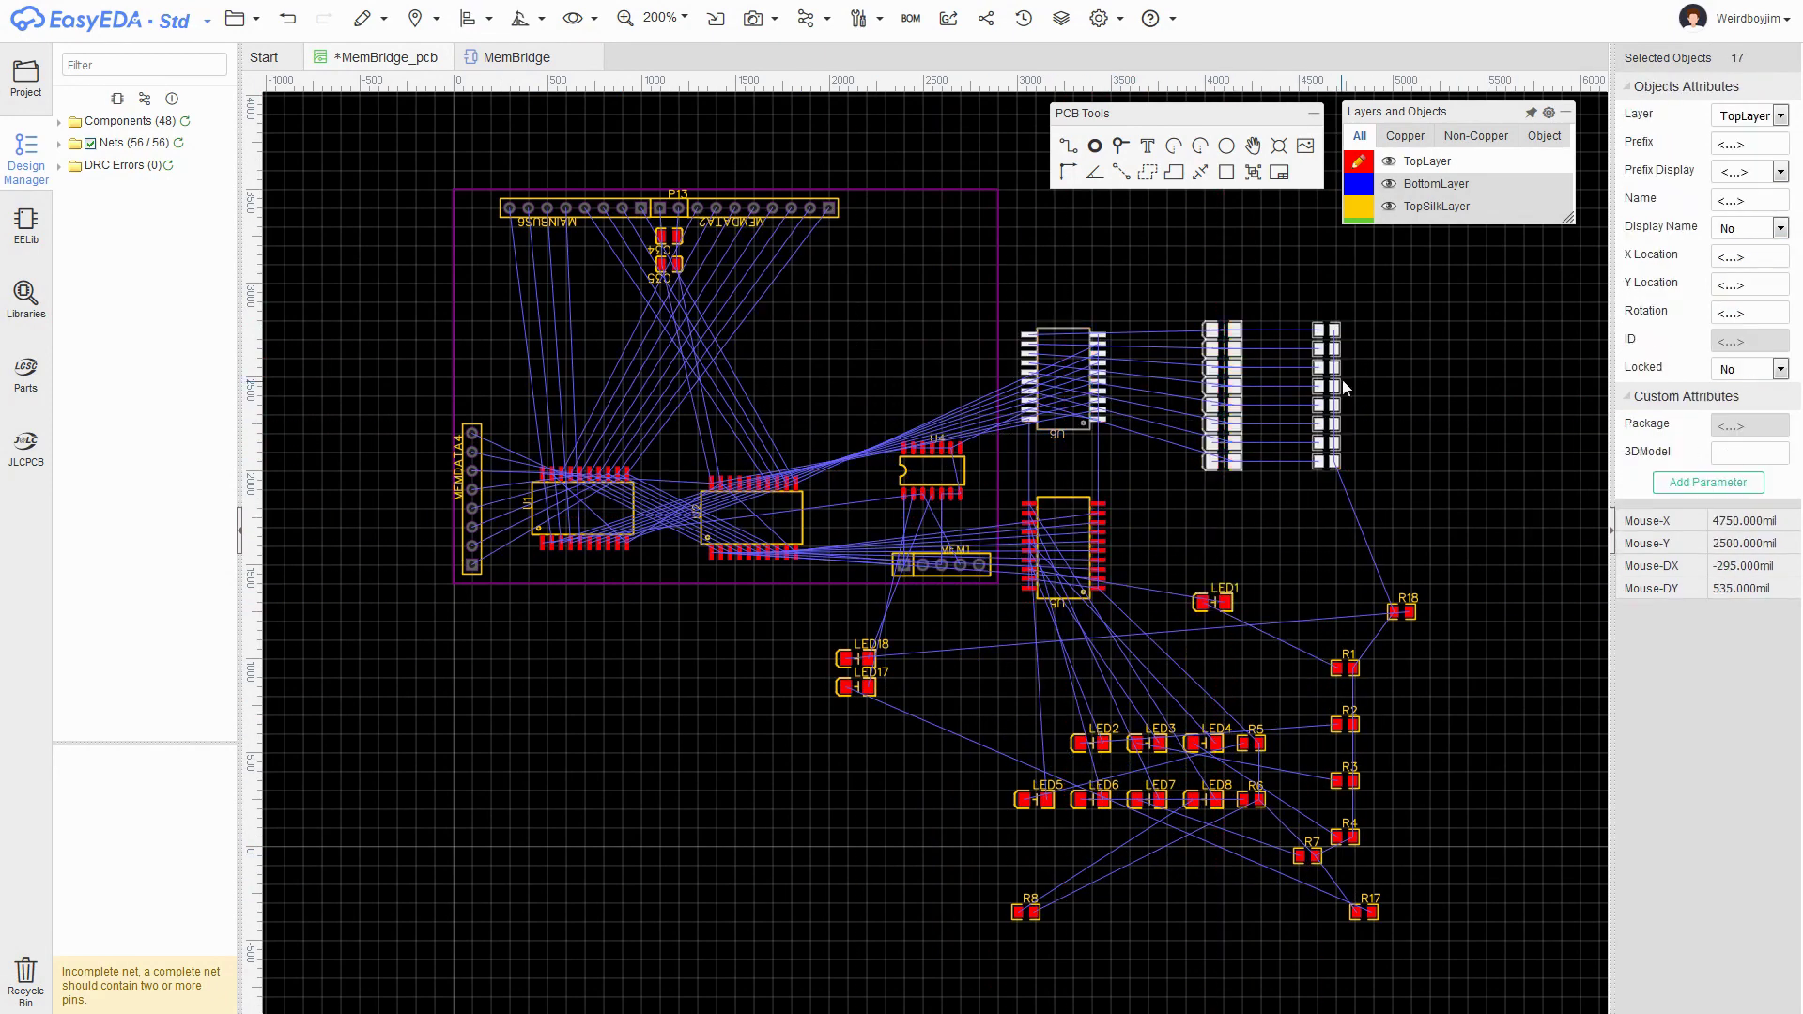
# - Move U6 with its LEDs and resistors further up, and stack LED1–LED8 and their resistors in columns beside U5
pyautogui.hotkey('ctrl', 'z')
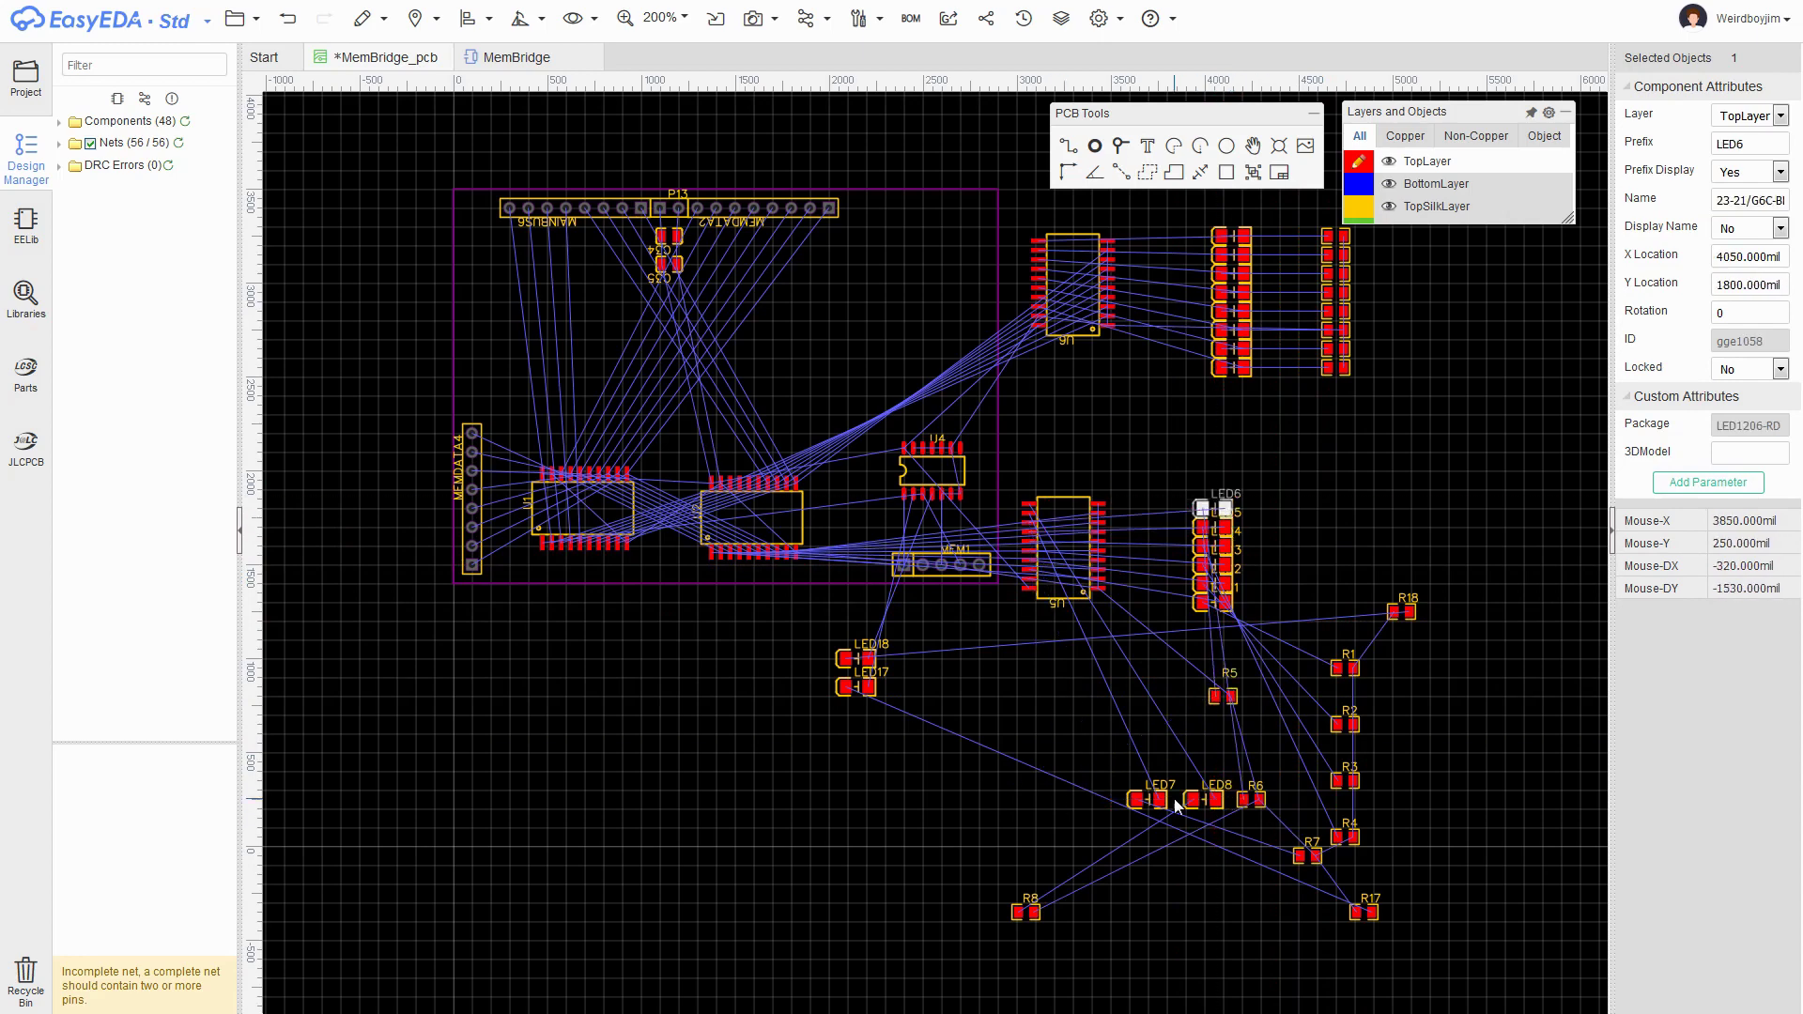
pyautogui.hotkey('ctrl', 'z')
pyautogui.hotkey('ctrl', 'z')
pyautogui.hotkey('ctrl', 'z')
pyautogui.hotkey('ctrl', 'z')
pyautogui.hotkey('ctrl', 'z')
pyautogui.hotkey('ctrl', 'z')
pyautogui.hotkey('ctrl', 'z')
pyautogui.hotkey('ctrl', 'z')
pyautogui.hotkey('ctrl', 'z')
pyautogui.hotkey('ctrl', 'z')
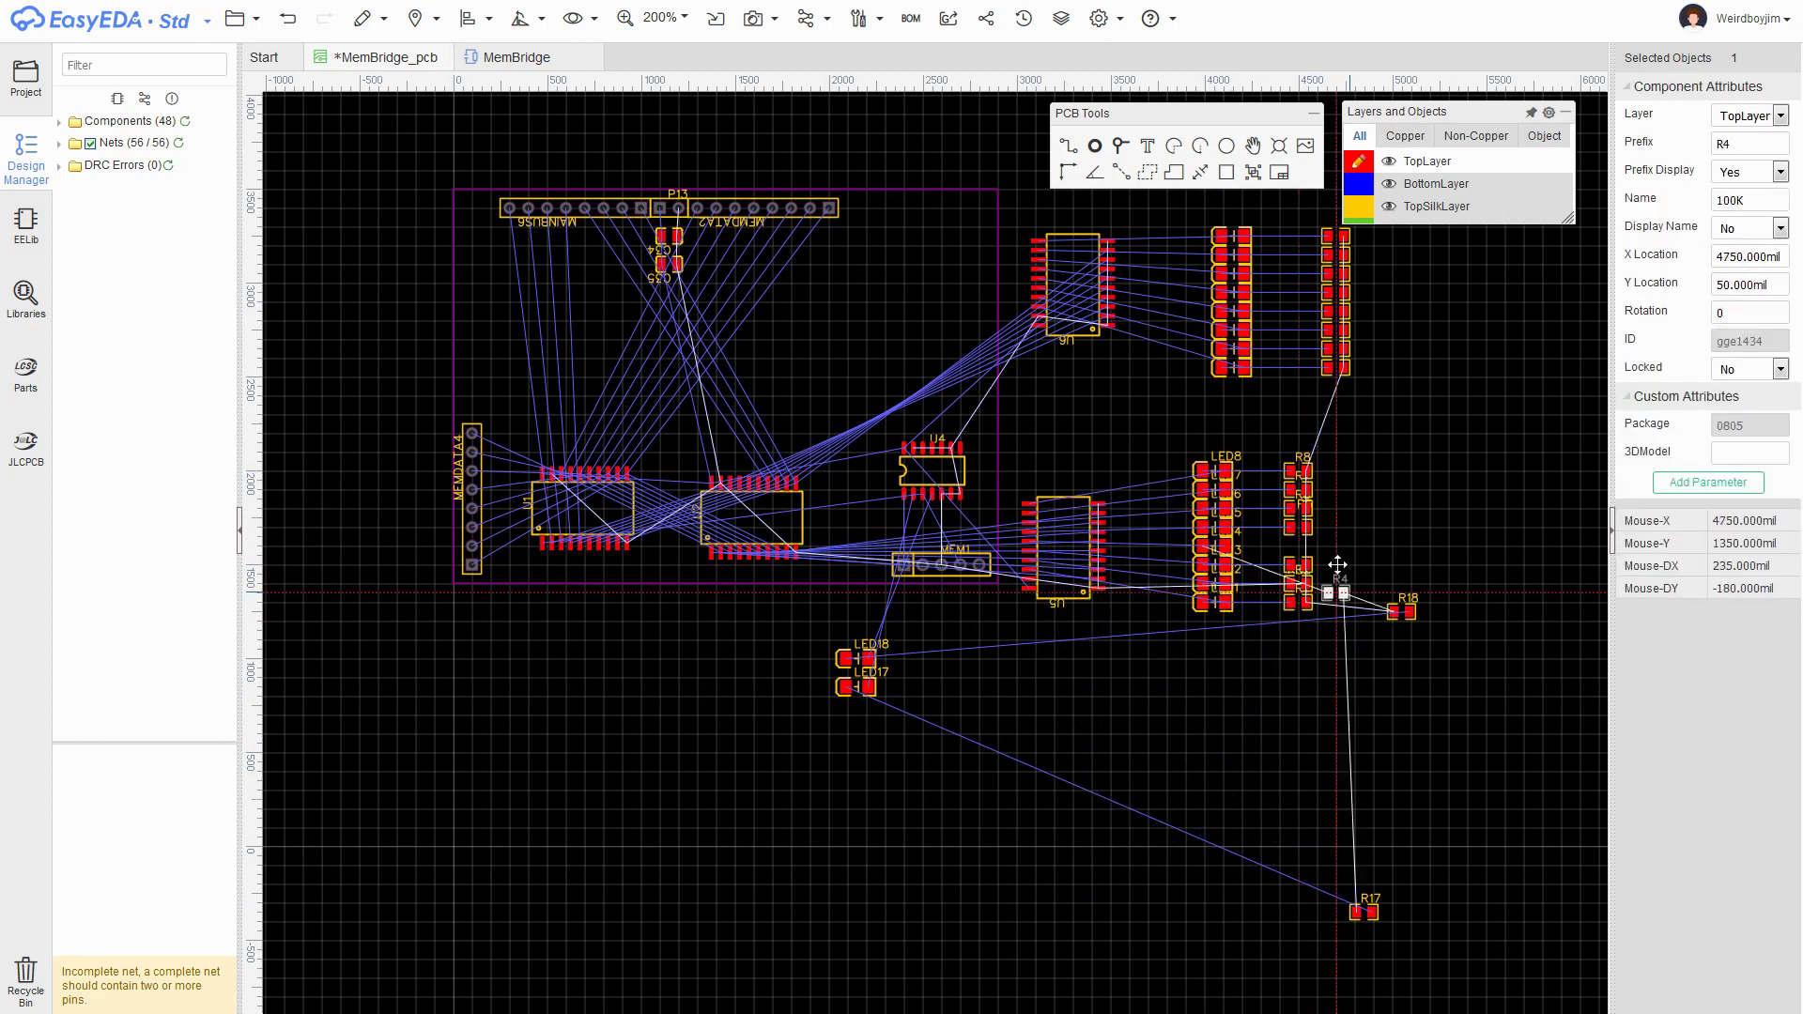
# - Return U6 horizontally to the board above U2 and place its eight LEDs as a row beneath the MEMDATA2 header
pyautogui.hotkey('ctrl', 'z')
pyautogui.hotkey('ctrl', 'z')
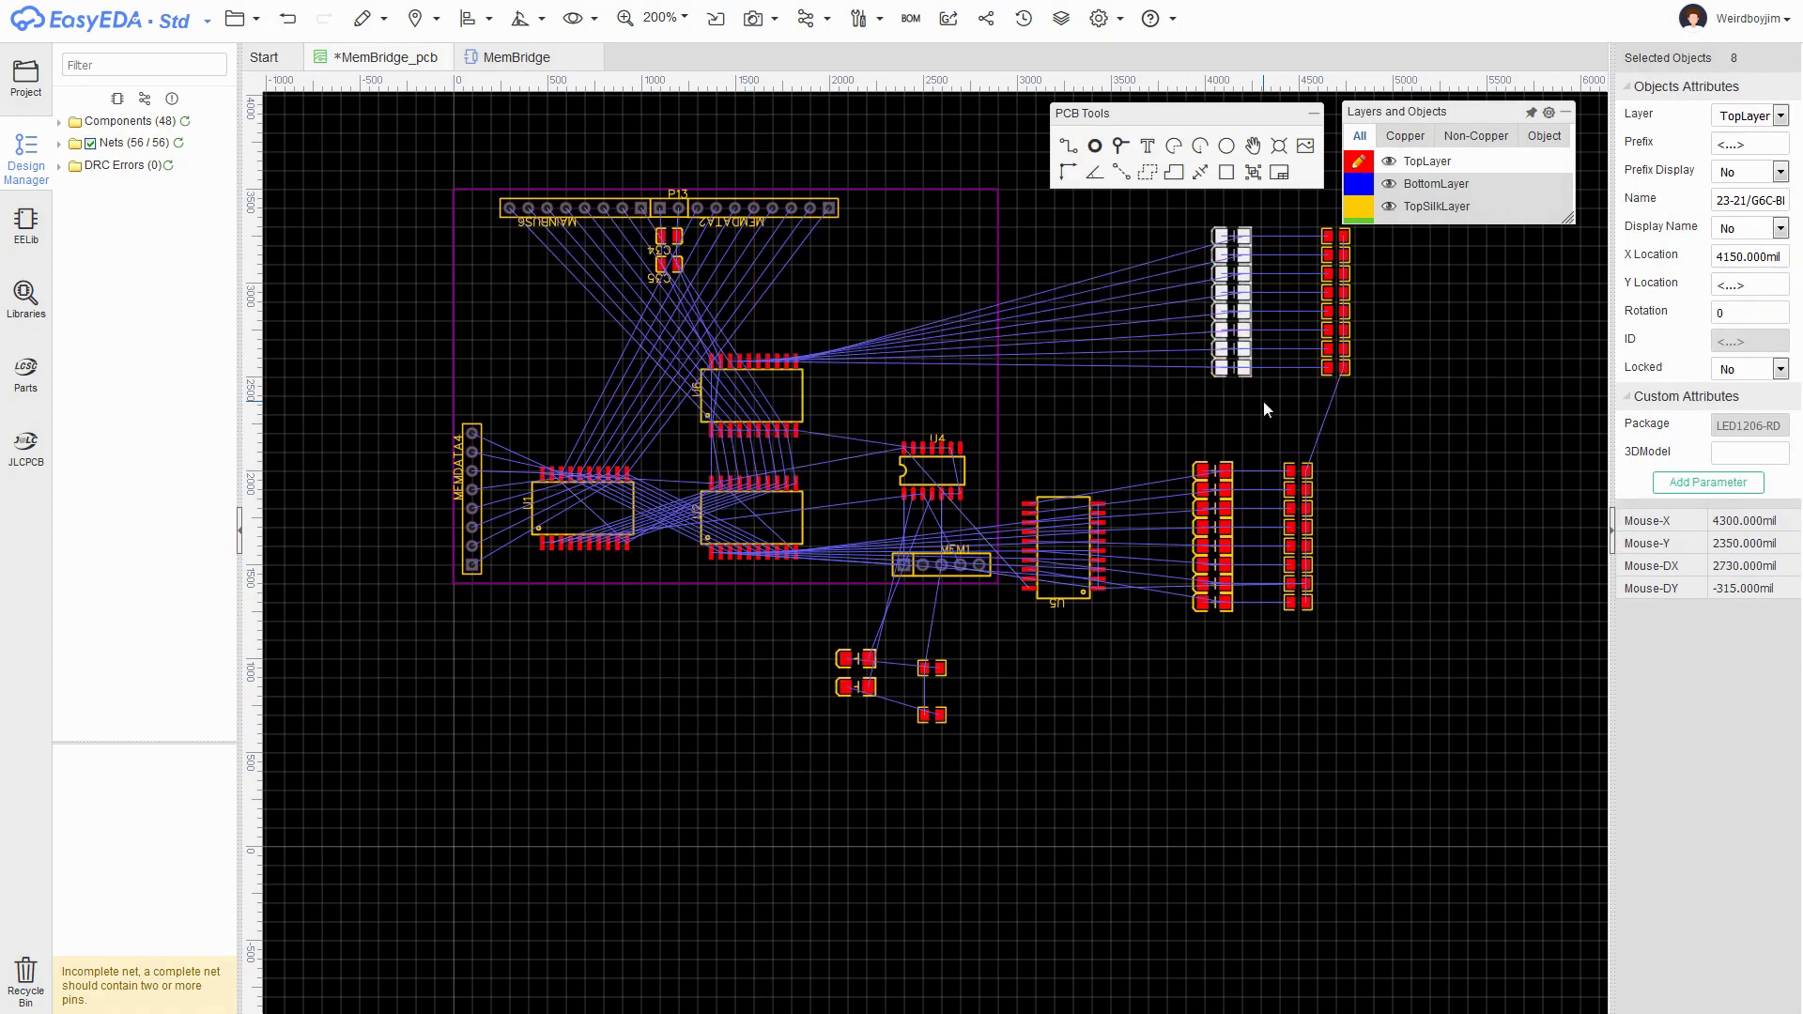
pyautogui.scroll(3, 726, 268)
pyautogui.scroll(-2, 726, 268)
# - Place U5 horizontally on the board above U1 and its eight LEDs as a row beneath the MAINBUS6 header
pyautogui.moveTo(1182, 645); pyautogui.dragTo(509, 354)
pyautogui.press('space')
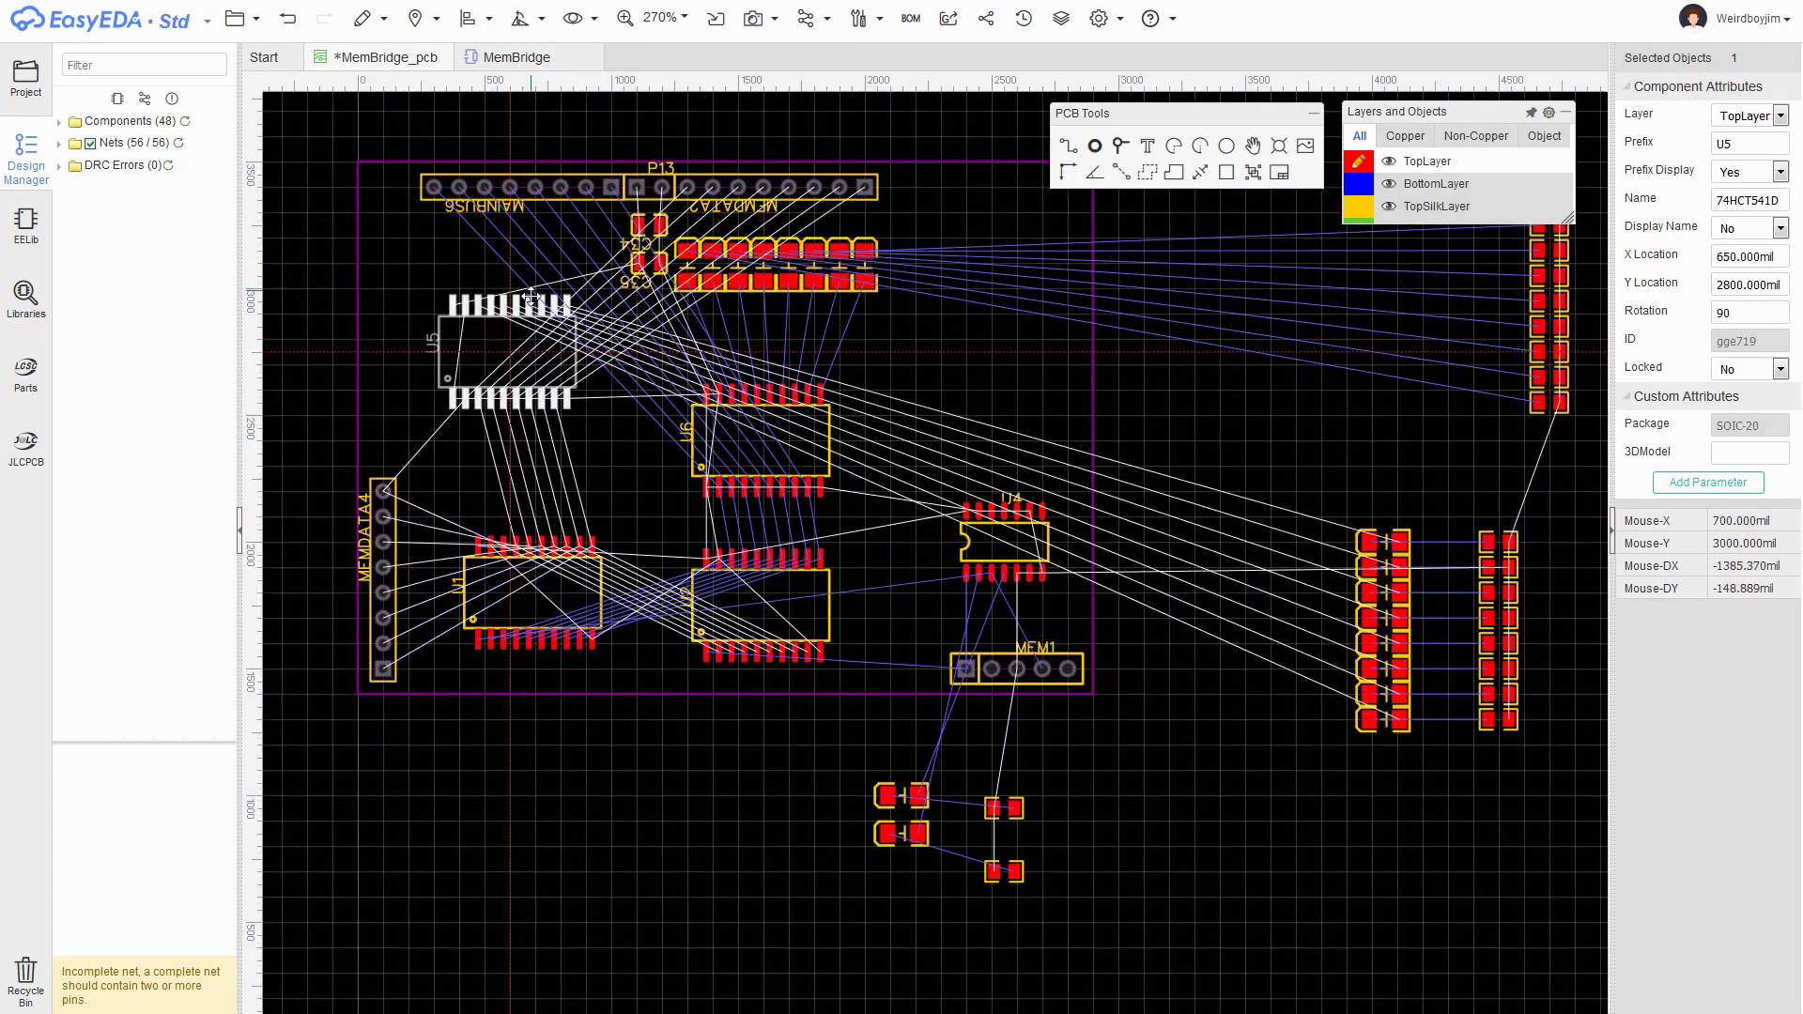
pyautogui.moveTo(1343, 516); pyautogui.dragTo(1423, 742)
pyautogui.moveTo(1380, 629); pyautogui.dragTo(516, 287)
# - Move capacitors C34 and C35 outside the board, and set the MEMDATA2 and MAINBUS6 labels upright beneath their headers
pyautogui.moveTo(650, 225); pyautogui.dragTo(1245, 808)
pyautogui.moveTo(657, 257); pyautogui.dragTo(1262, 874)
pyautogui.hotkey('ctrl', 'z')
pyautogui.hotkey('ctrl', 'z')
pyautogui.hotkey('ctrl', 'z')
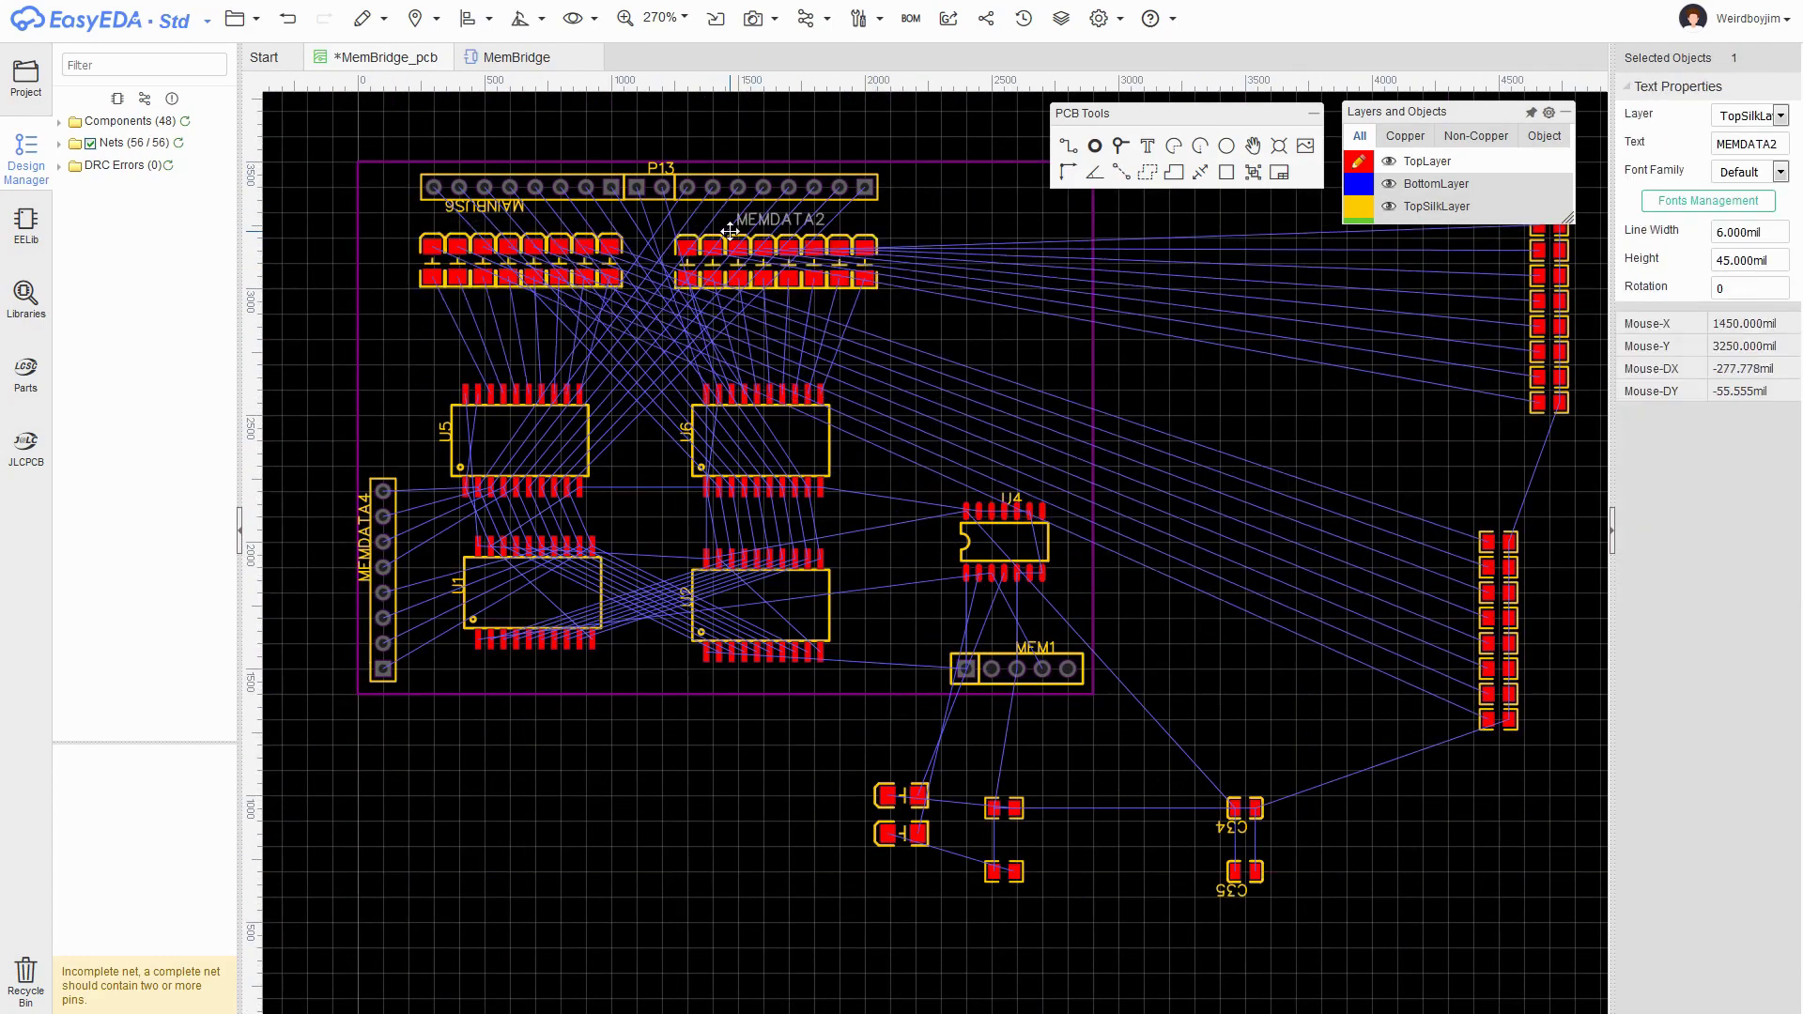
pyautogui.hotkey('ctrl', 'z')
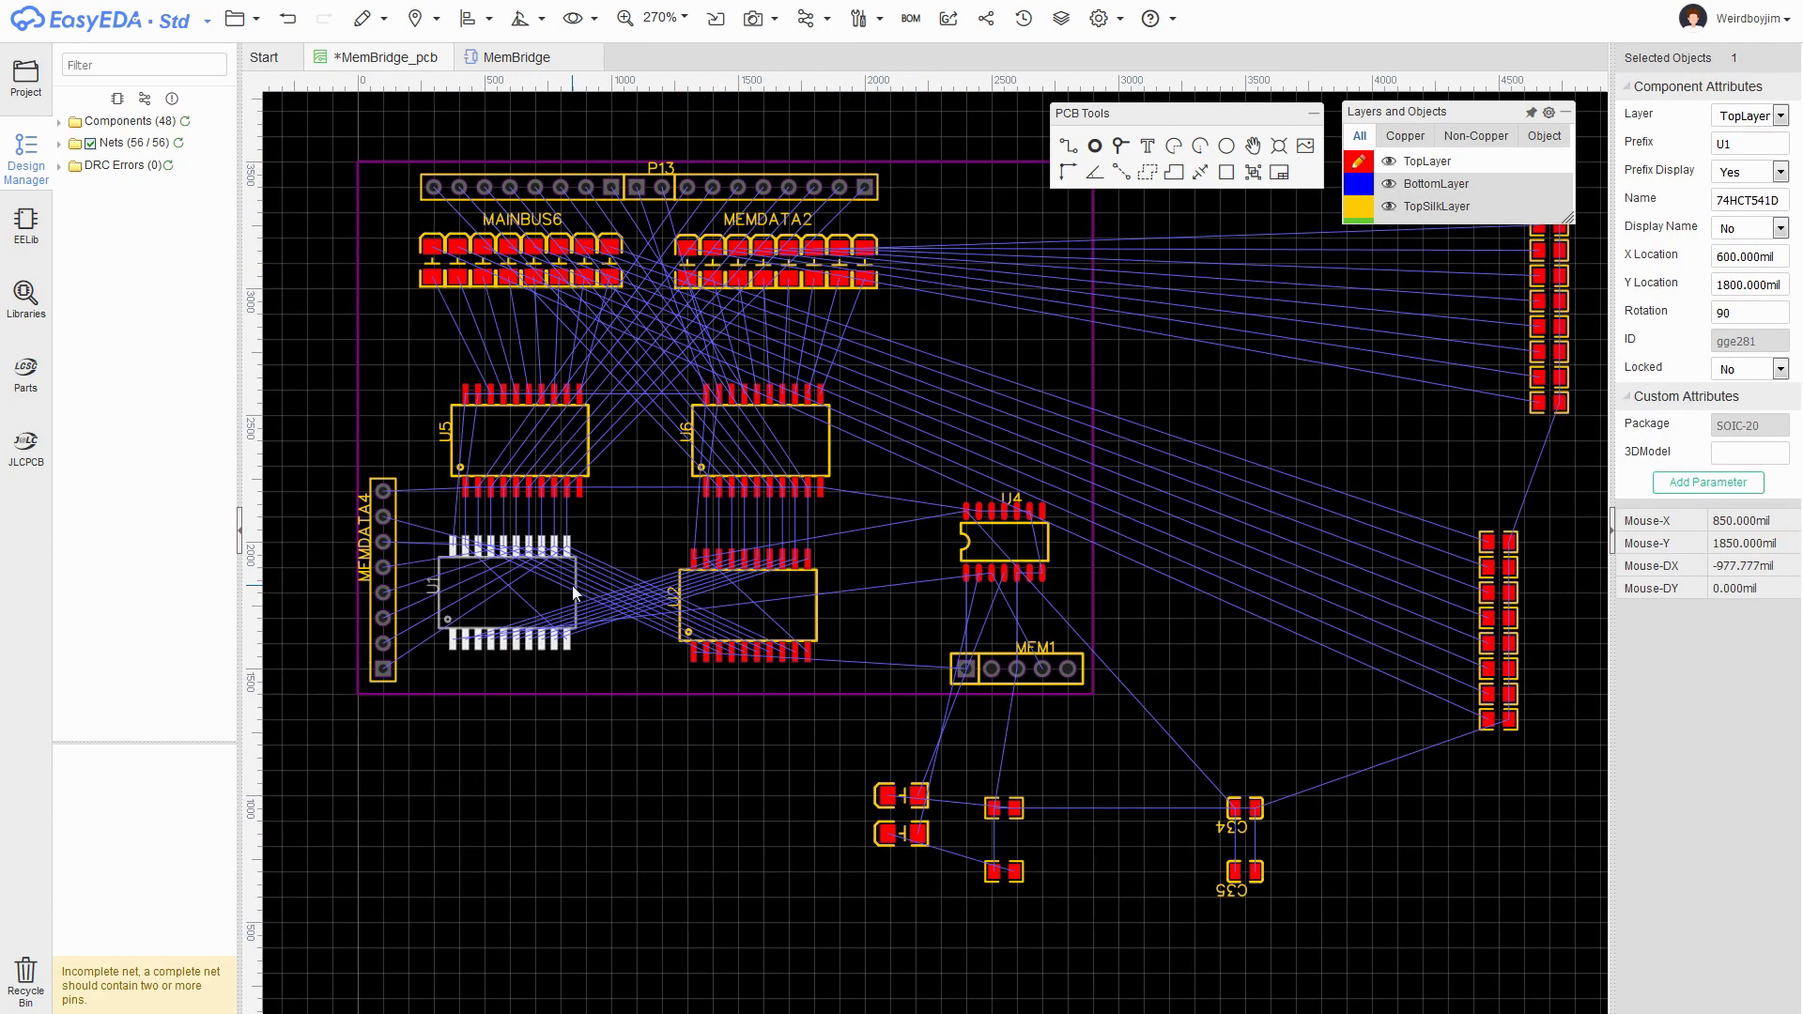
# - Move U6, U2 and the LED row above them together to the left, outside the board outline
pyautogui.scroll(-1, 874, 412)
pyautogui.moveTo(897, 272); pyautogui.dragTo(718, 606)
pyautogui.moveTo(797, 435); pyautogui.dragTo(364, 409)
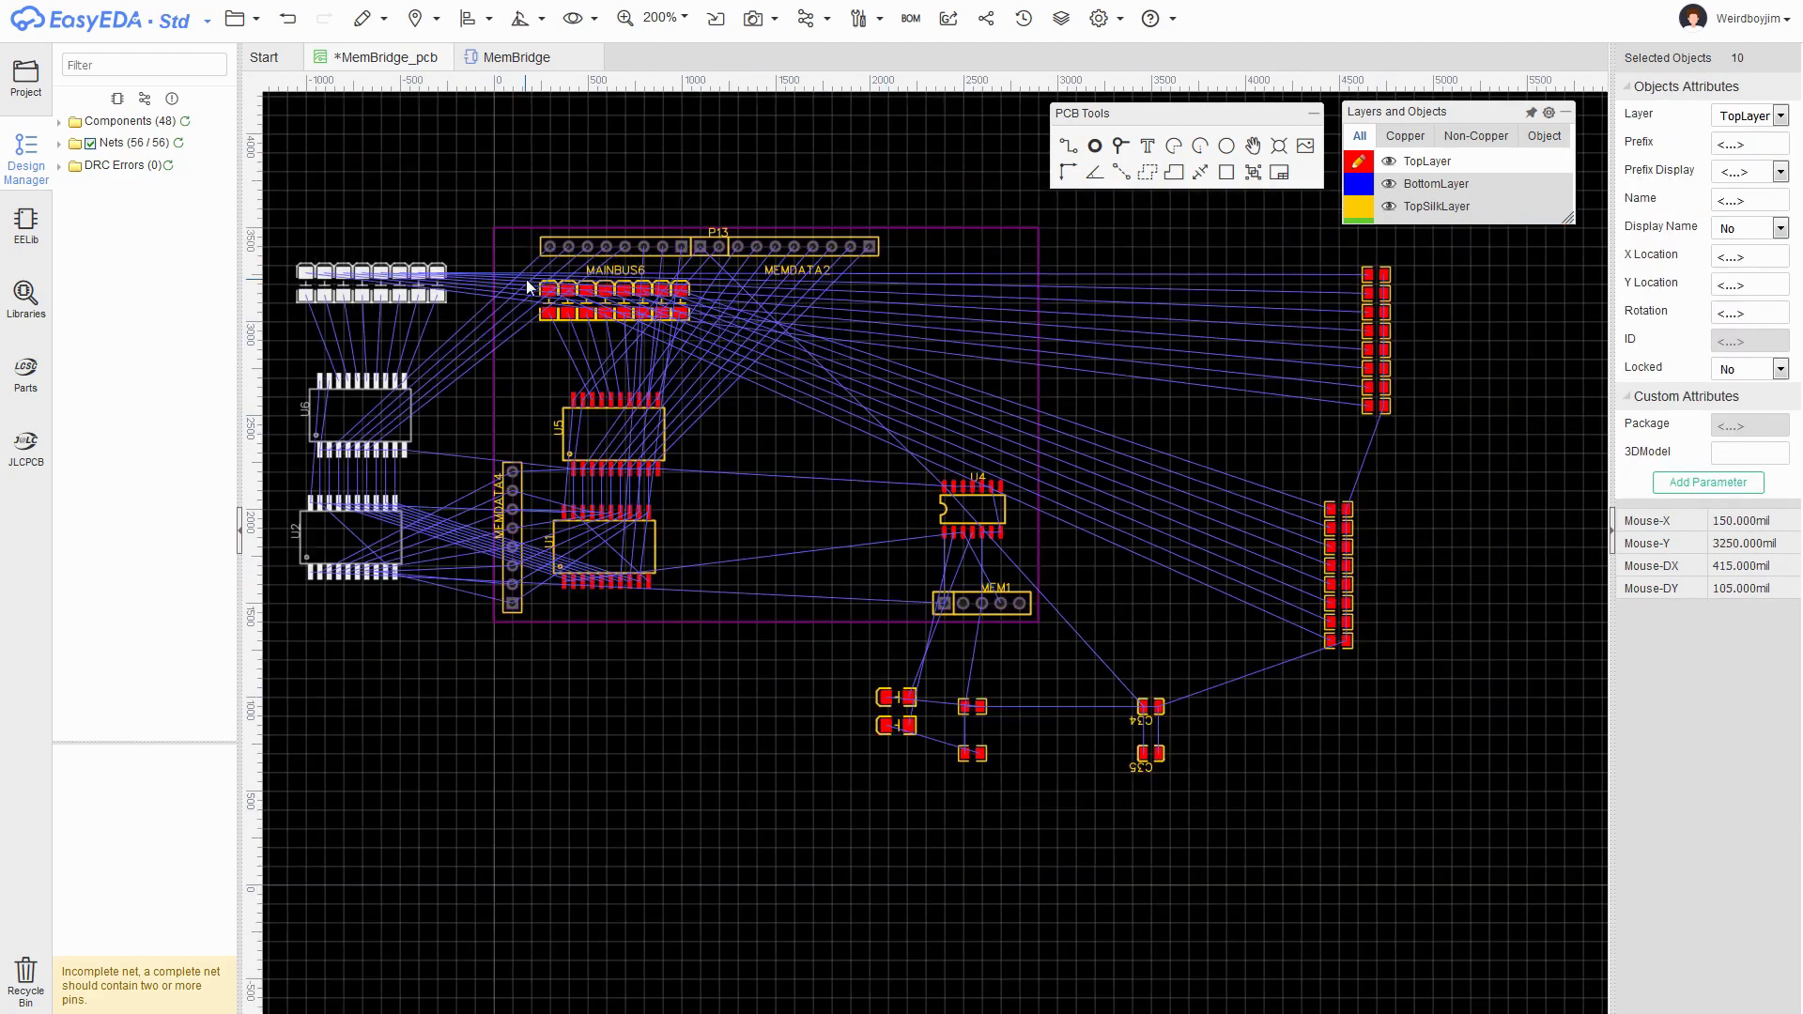
# - Move the U5 and U1 group with its LEDs beneath the MEMDATA2 header, and the U6 and U2 group with its LEDs beneath MAINBUS6
pyautogui.moveTo(527, 282); pyautogui.dragTo(700, 601)
pyautogui.moveTo(615, 435); pyautogui.dragTo(804, 434)
pyautogui.moveTo(282, 252); pyautogui.dragTo(455, 591)
pyautogui.moveTo(364, 408); pyautogui.dragTo(609, 435)
pyautogui.scroll(1, 700, 436)
pyautogui.scroll(1, 830, 644)
pyautogui.moveTo(789, 714); pyautogui.dragTo(789, 696)
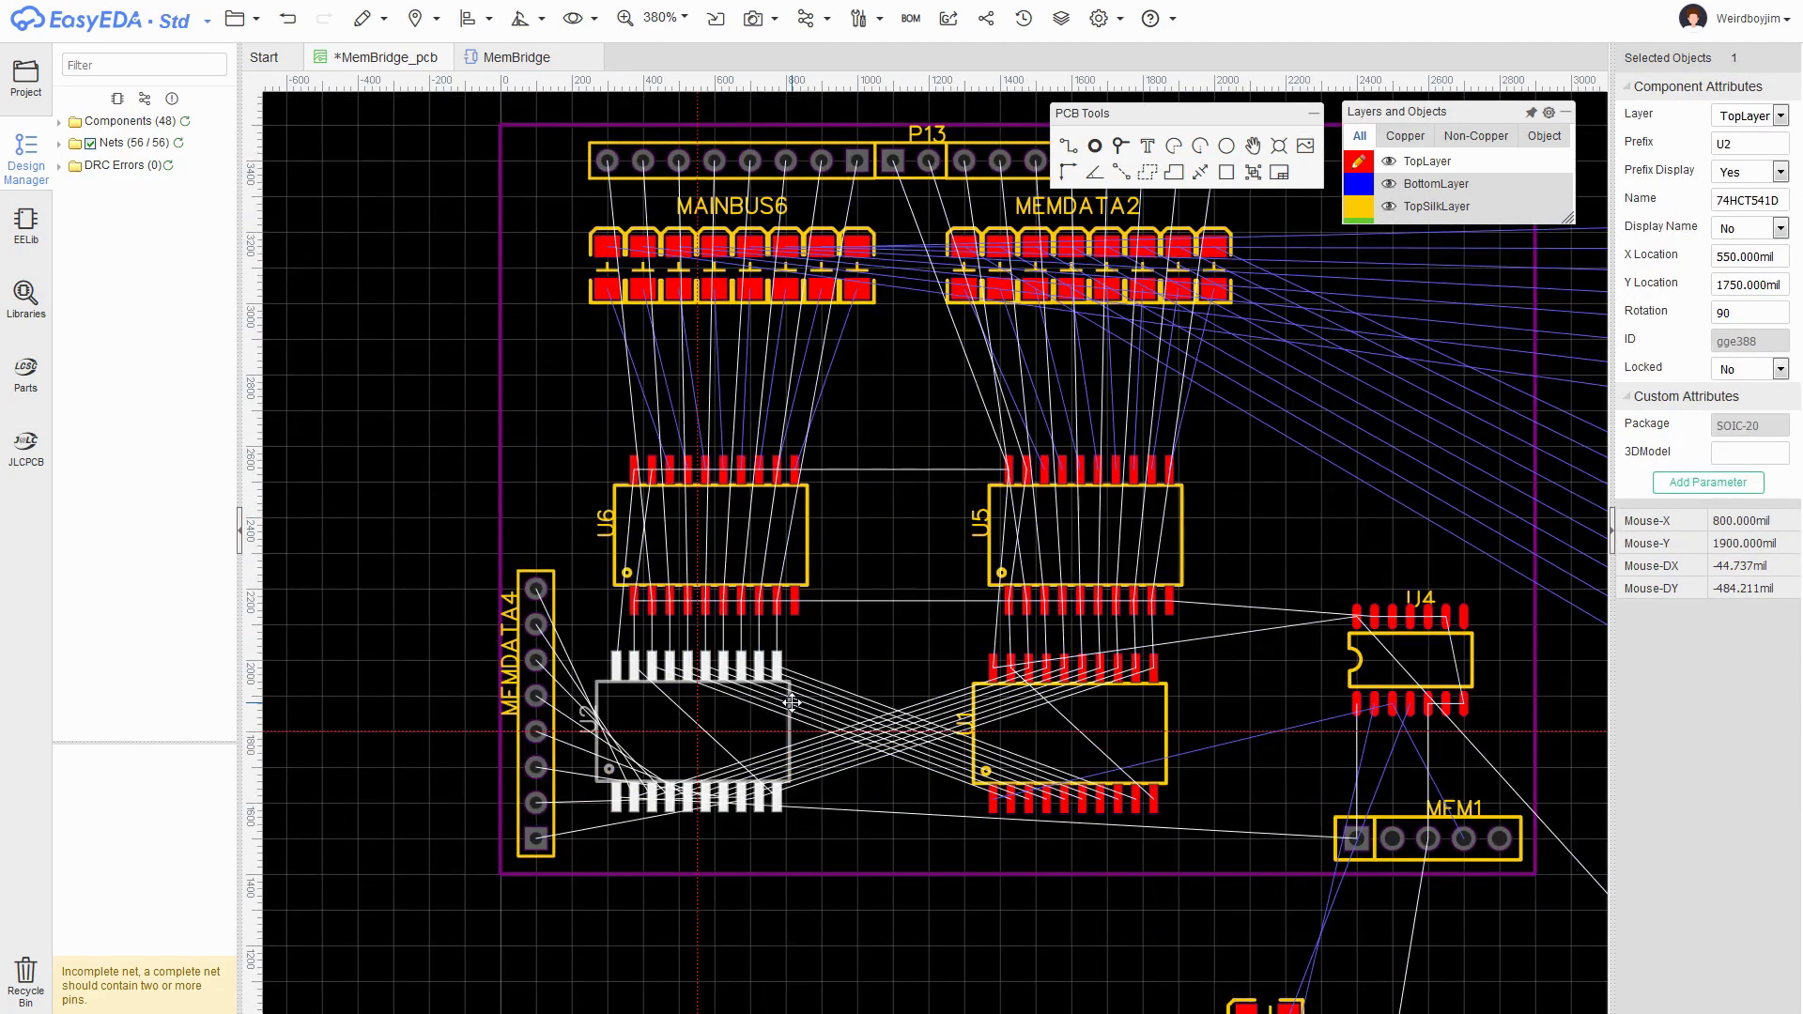
# - Rotate the two resistor columns outside the board into rows and place each one over an LED row
pyautogui.scroll(-1, 836, 668)
pyautogui.scroll(-1, 850, 599)
pyautogui.moveTo(1581, 578); pyautogui.dragTo(1493, 390)
pyautogui.press('space')
pyautogui.moveTo(1550, 521); pyautogui.dragTo(799, 299)
pyautogui.moveTo(1550, 807); pyautogui.dragTo(1475, 624)
pyautogui.press('space')
pyautogui.press('space')
pyautogui.press('space')
pyautogui.moveTo(1513, 757); pyautogui.dragTo(986, 439)
# - Put the resistors at the LED rows on the bottom layer
pyautogui.click(1750, 116)
pyautogui.click(1740, 158)
pyautogui.scroll(3, 664, 247)
pyautogui.moveTo(889, 254); pyautogui.dragTo(889, 610)
pyautogui.scroll(-1, 1153, 288)
# - In the MemBridge schematic, add four copies of the 100nF capacitor beside C35 and wire them to the VCC and GND rails
pyautogui.click(517, 56)
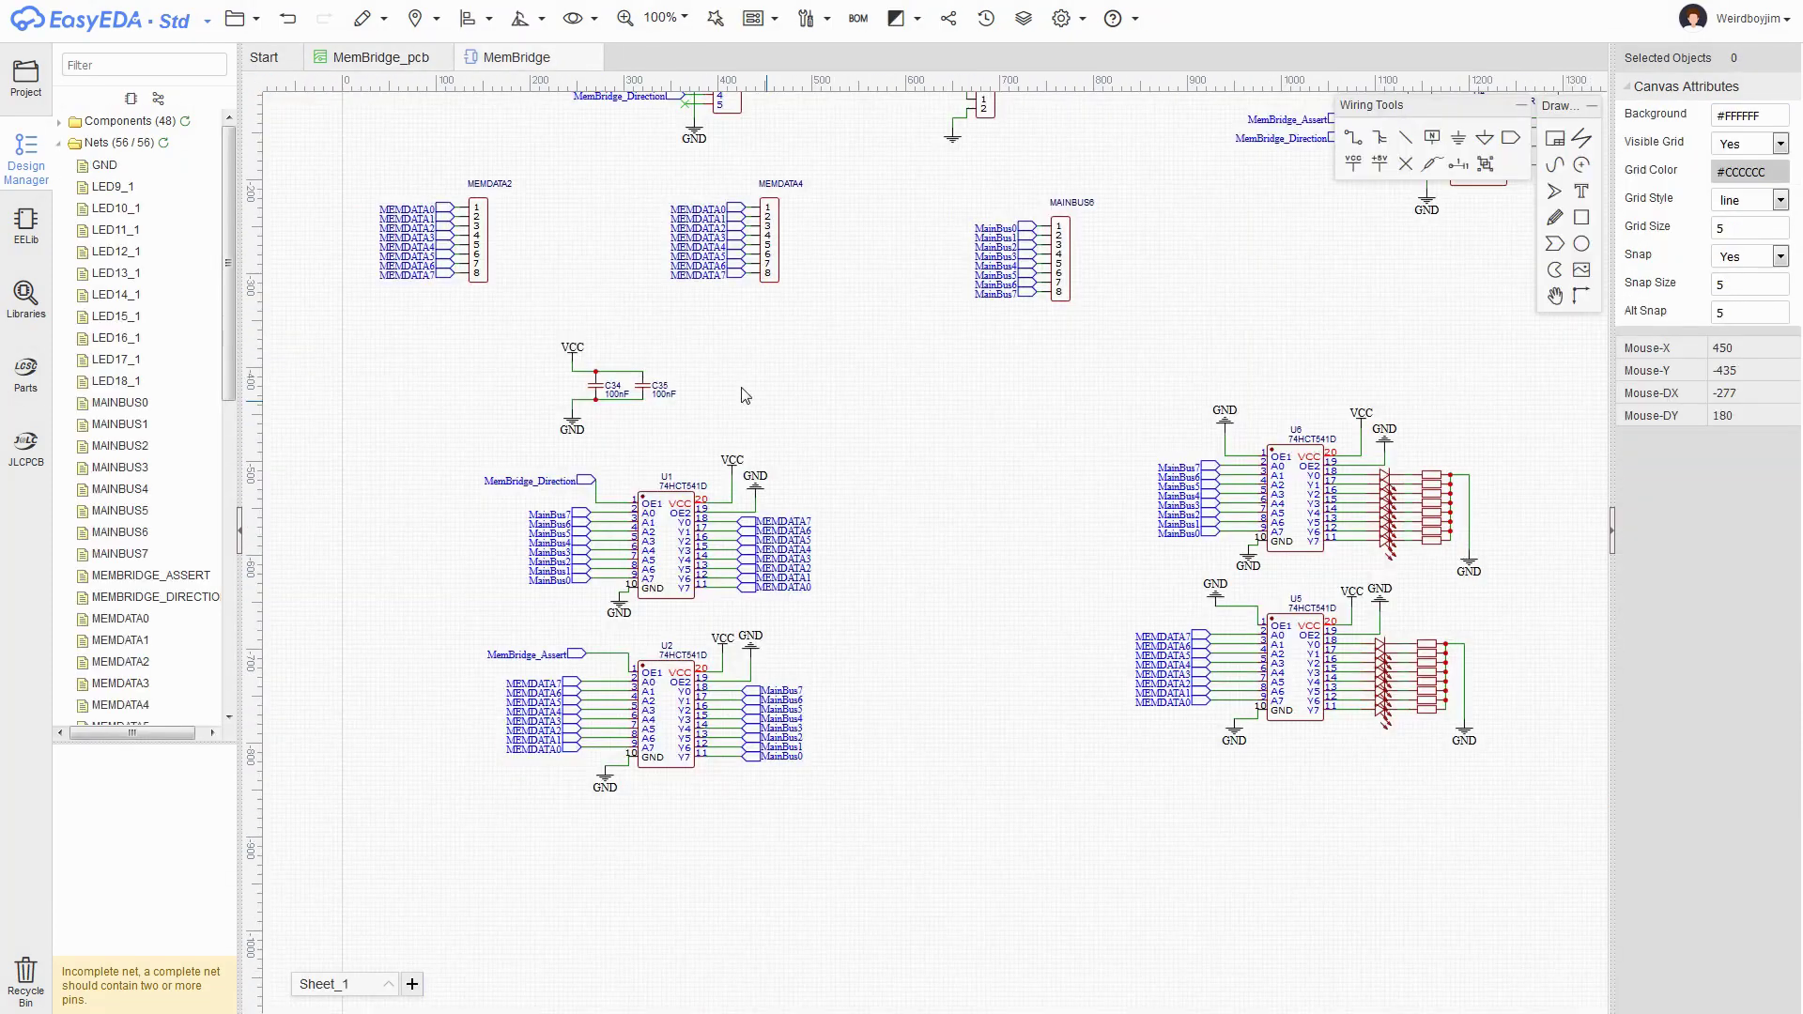
pyautogui.scroll(2, 697, 407)
pyautogui.hotkey('ctrl', 'v')
pyautogui.click(694, 379)
pyautogui.hotkey('ctrl', 'v')
pyautogui.click(806, 379)
pyautogui.hotkey('ctrl', 'v')
pyautogui.click(865, 379)
pyautogui.hotkey('ctrl', 'v')
pyautogui.click(925, 379)
pyautogui.press('w')
pyautogui.click(925, 360)
# - Update MemBridge_pcb from the schematic and centre the 74HCT541D names inside the outlines of the four buffers
pyautogui.click(235, 18)
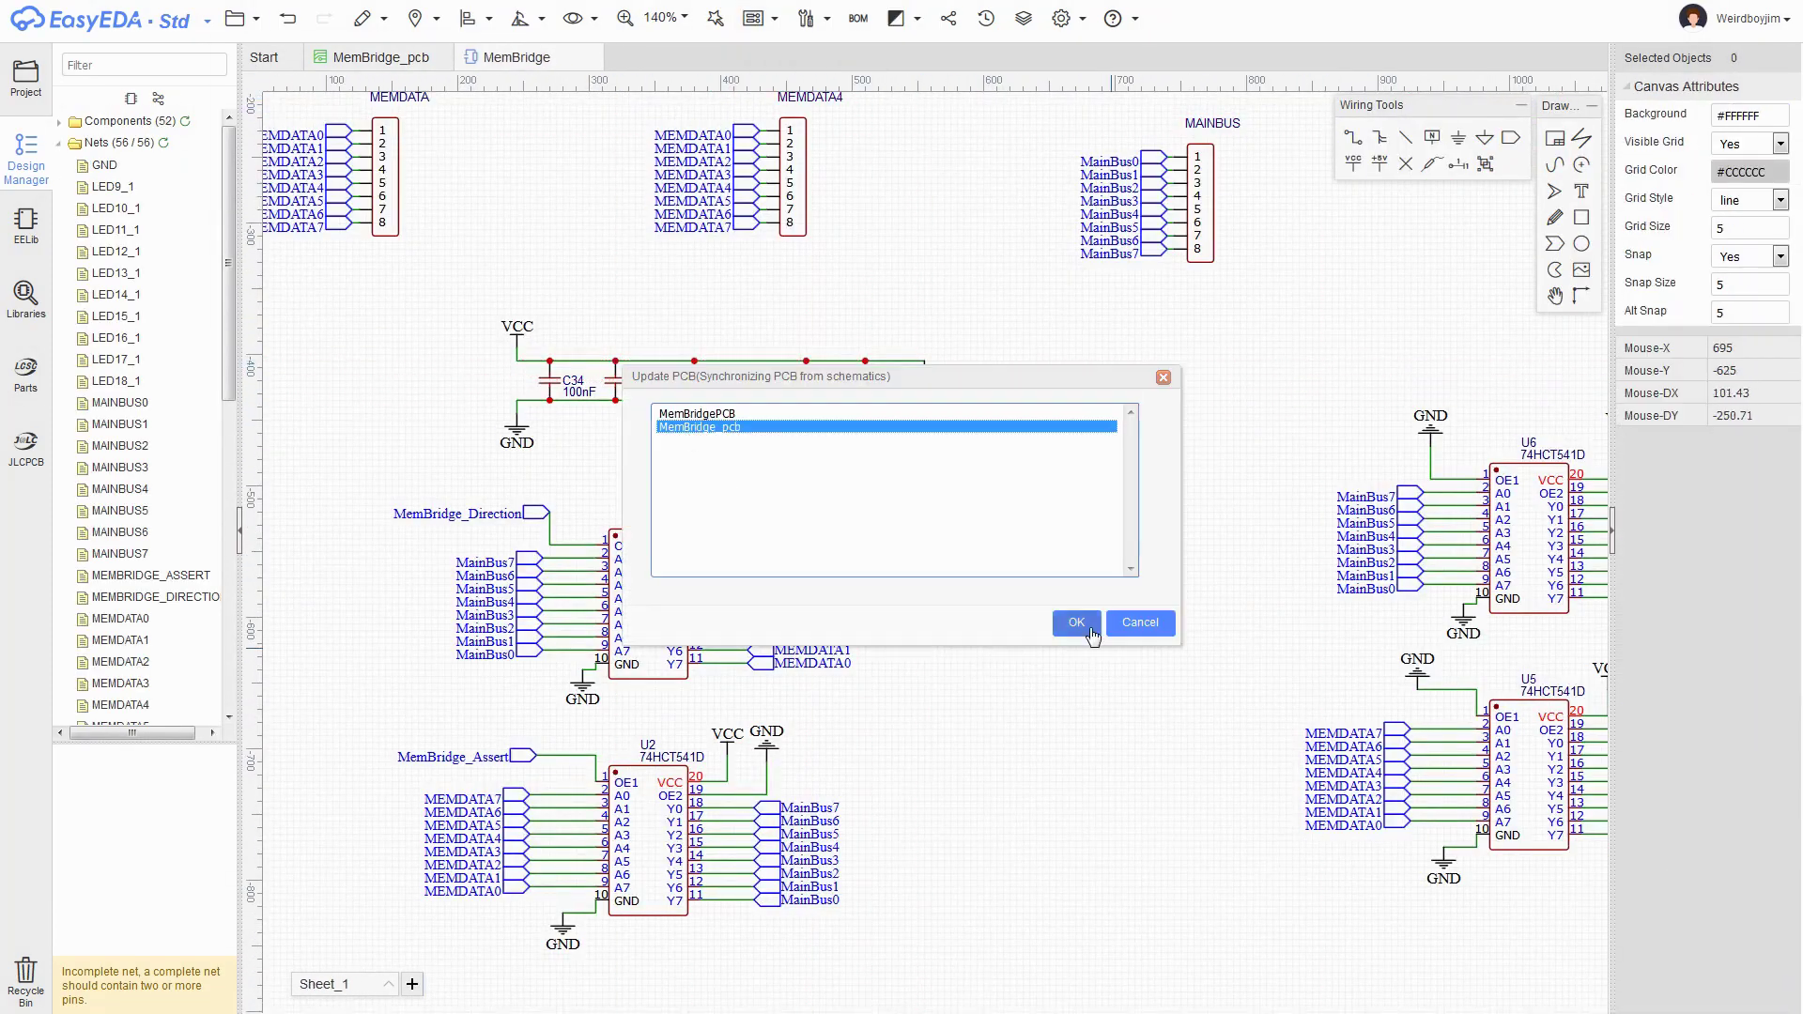
pyautogui.click(1079, 624)
pyautogui.moveTo(717, 364); pyautogui.dragTo(812, 410)
pyautogui.moveTo(457, 371); pyautogui.dragTo(547, 411)
pyautogui.moveTo(445, 510); pyautogui.dragTo(533, 551)
pyautogui.moveTo(714, 512); pyautogui.dragTo(800, 550)
# - Display the component name of U4 on the board instead of its prefix
pyautogui.click(1047, 504)
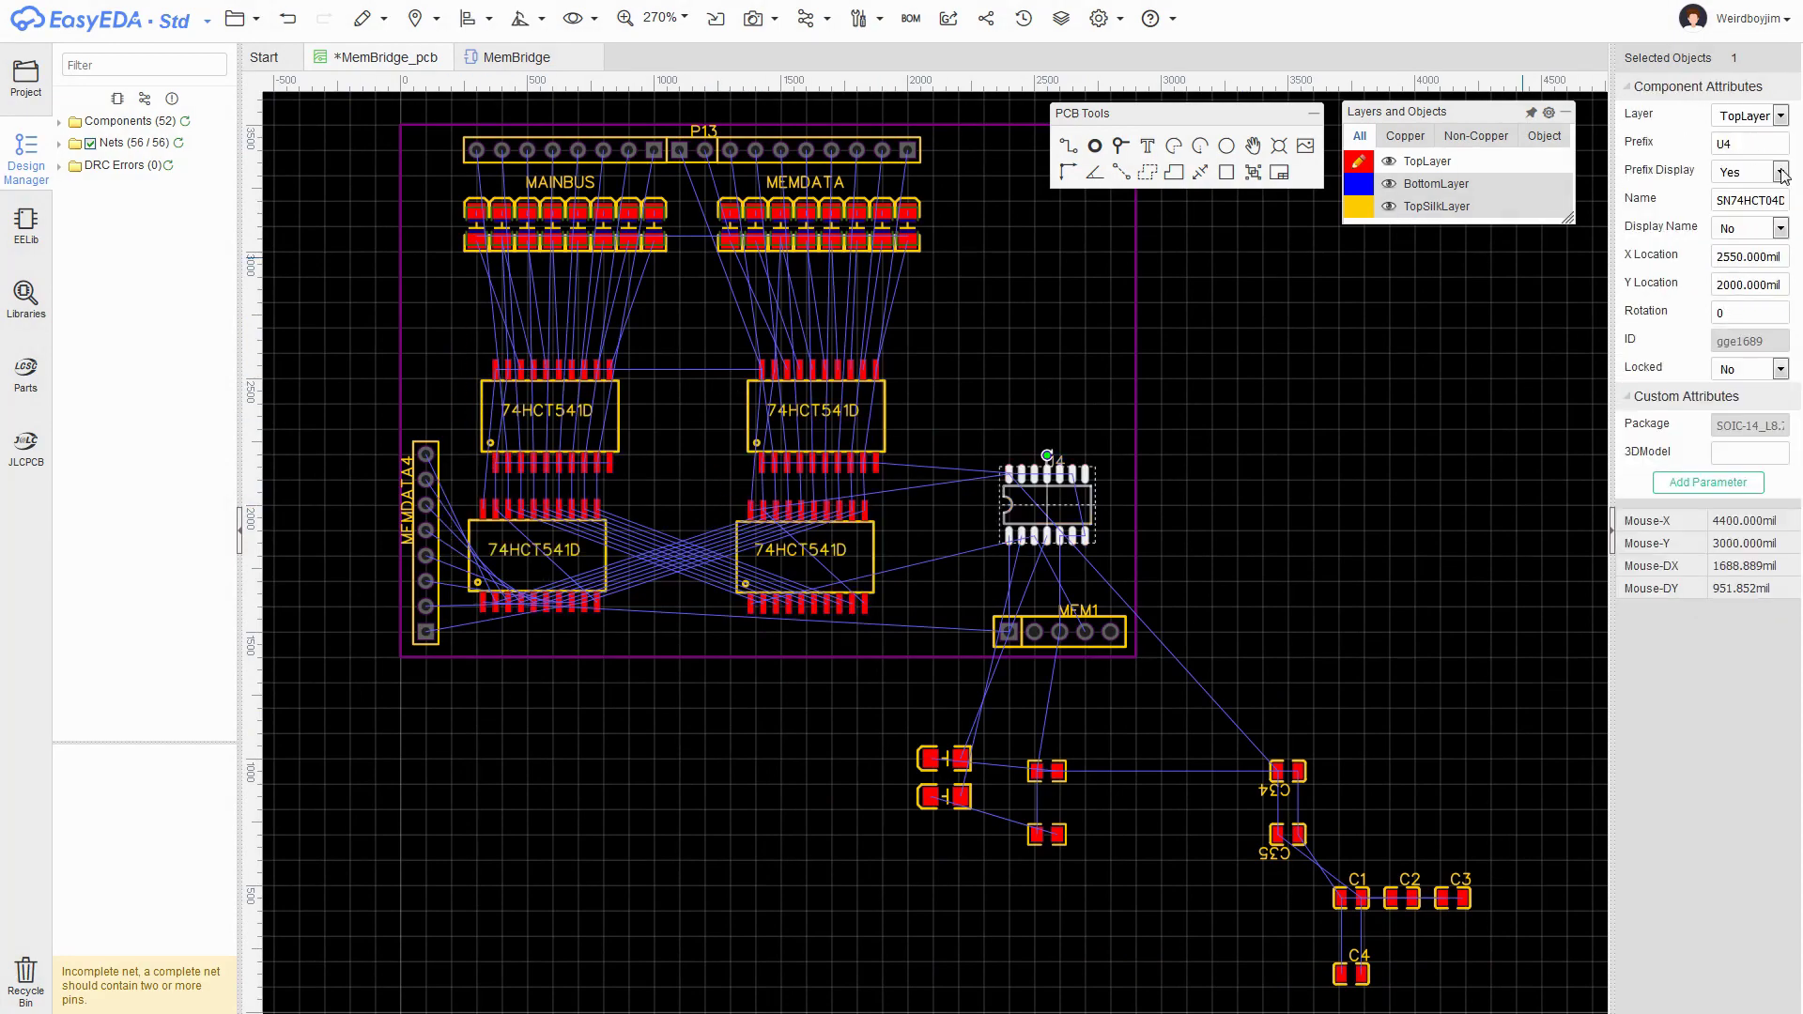
pyautogui.click(1253, 473)
pyautogui.click(1750, 199)
pyautogui.click(1741, 243)
# - Move the four 74HCT541D buffers together slightly to the right and down on the board
pyautogui.moveTo(1135, 351); pyautogui.dragTo(1197, 426, button='right')
pyautogui.moveTo(1196, 425); pyautogui.dragTo(717, 756)
pyautogui.moveTo(805, 542); pyautogui.dragTo(843, 567)
pyautogui.click(718, 494)
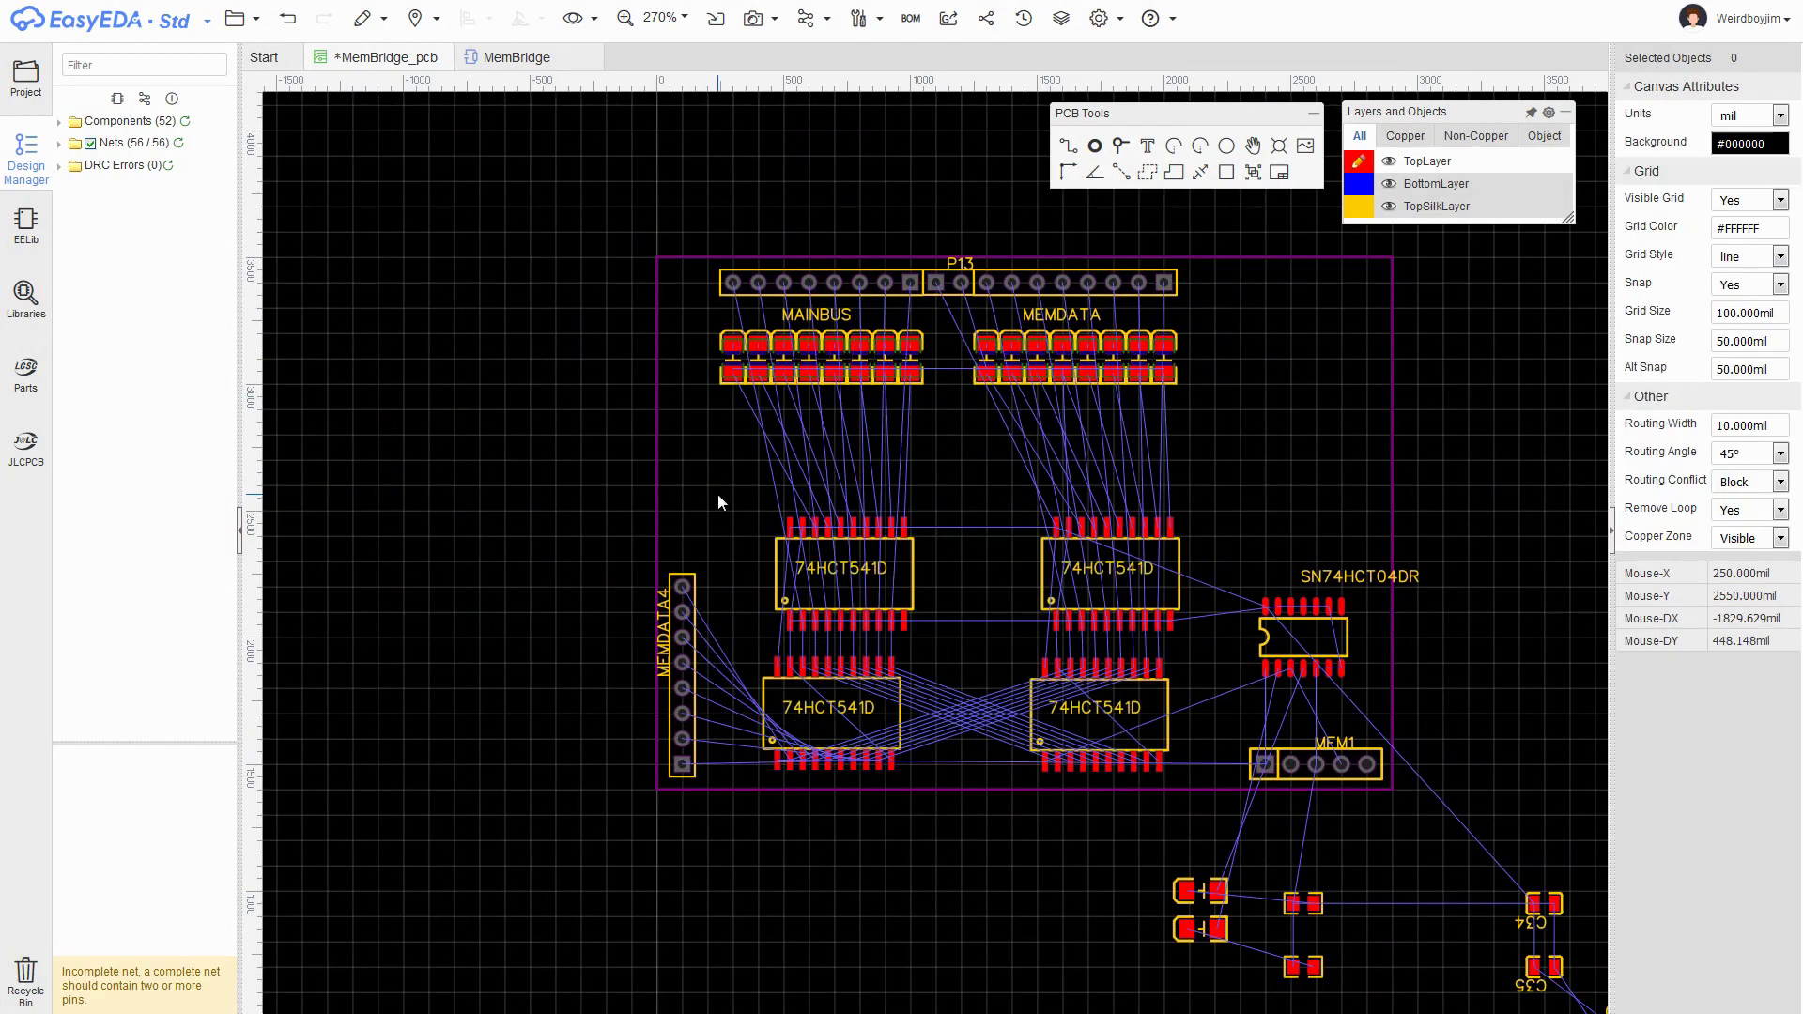
# - Shift the SN74HCT04DR slightly down, and place decoupling capacitors beside it and the 74HCT541D buffers
pyautogui.moveTo(1304, 635); pyautogui.dragTo(1292, 661)
pyautogui.moveTo(1489, 691); pyautogui.dragTo(1377, 595, button='right')
pyautogui.scroll(-2, 1124, 795)
pyautogui.moveTo(1353, 651); pyautogui.dragTo(1512, 976)
pyautogui.moveTo(1361, 804); pyautogui.dragTo(976, 553)
pyautogui.press('space')
pyautogui.moveTo(1400, 897); pyautogui.dragTo(967, 655)
pyautogui.moveTo(1475, 897); pyautogui.dragTo(775, 552)
pyautogui.moveTo(1401, 953); pyautogui.dragTo(1126, 617)
pyautogui.moveTo(1353, 850); pyautogui.dragTo(925, 558)
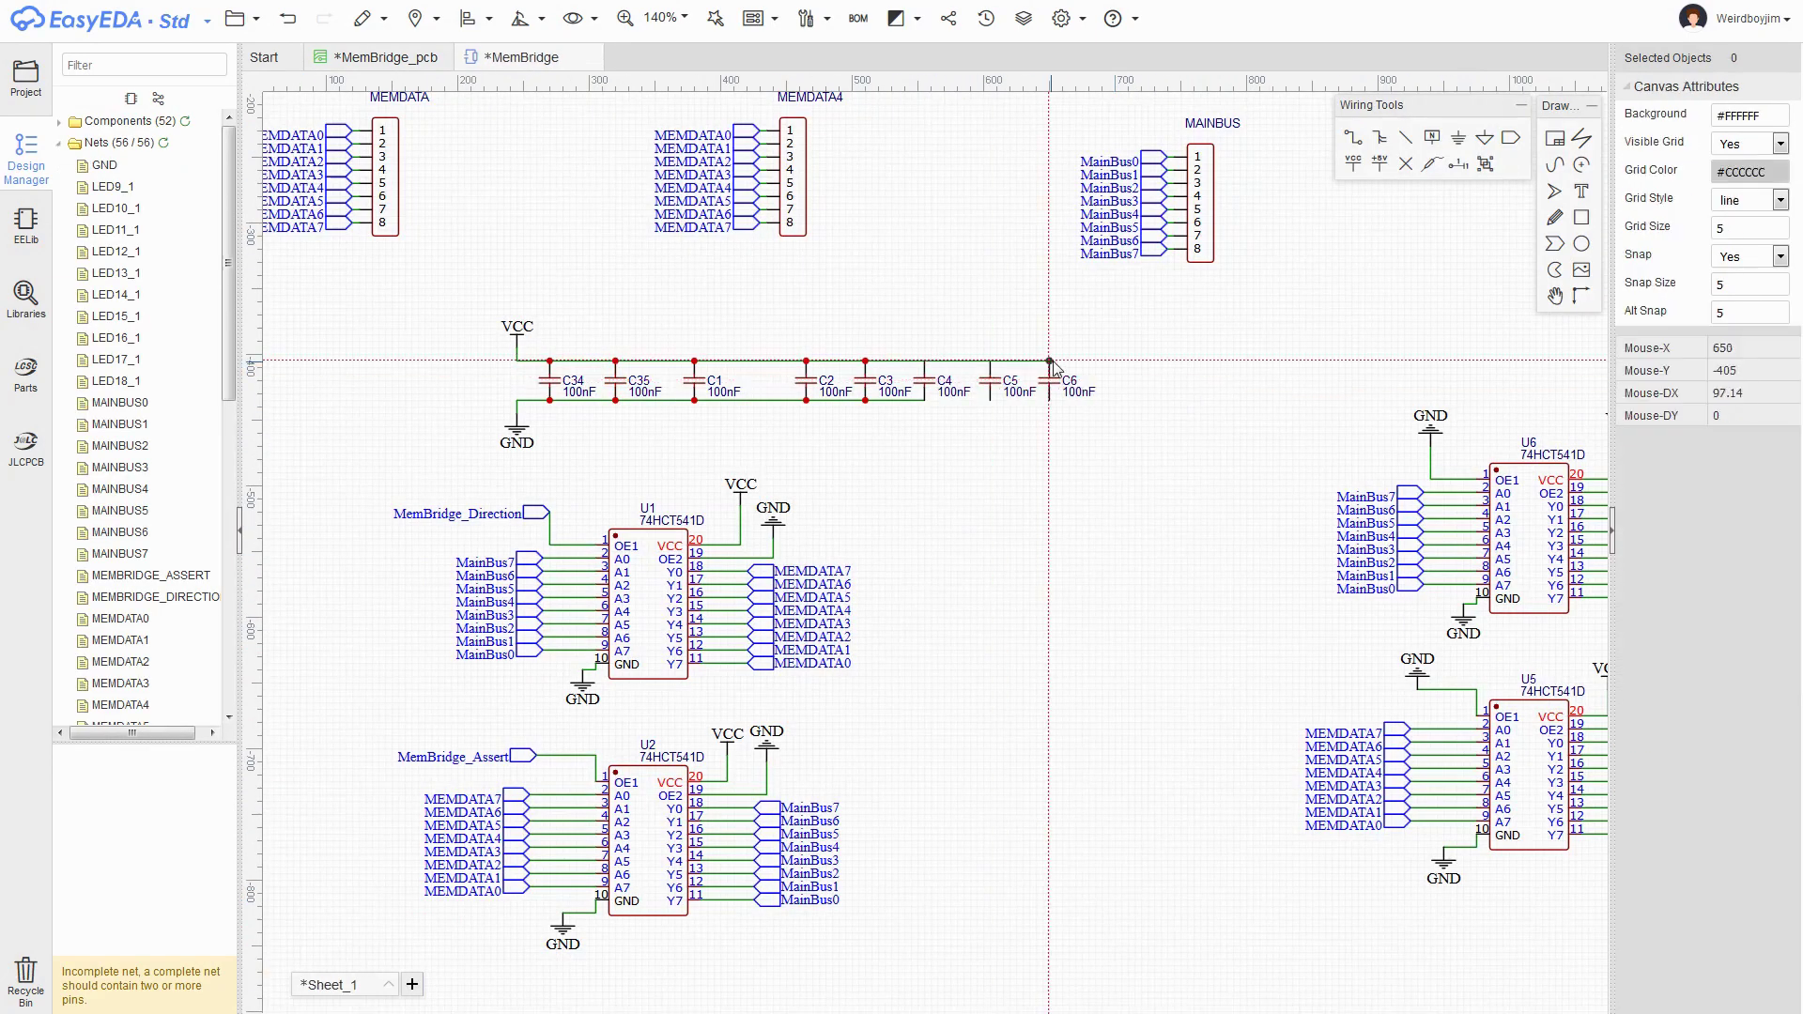
# - Wire capacitors C5 and C6 into the schematic's VCC and GND rails, and shorten the buffer names to 74HCT541
pyautogui.click(1036, 375)
pyautogui.moveTo(914, 523); pyautogui.dragTo(1316, 258, button='right')
pyautogui.click(624, 556)
pyautogui.keyDown('ctrl'); pyautogui.click(625, 725); pyautogui.keyUp('ctrl')
pyautogui.keyDown('ctrl'); pyautogui.click(1261, 466); pyautogui.keyUp('ctrl')
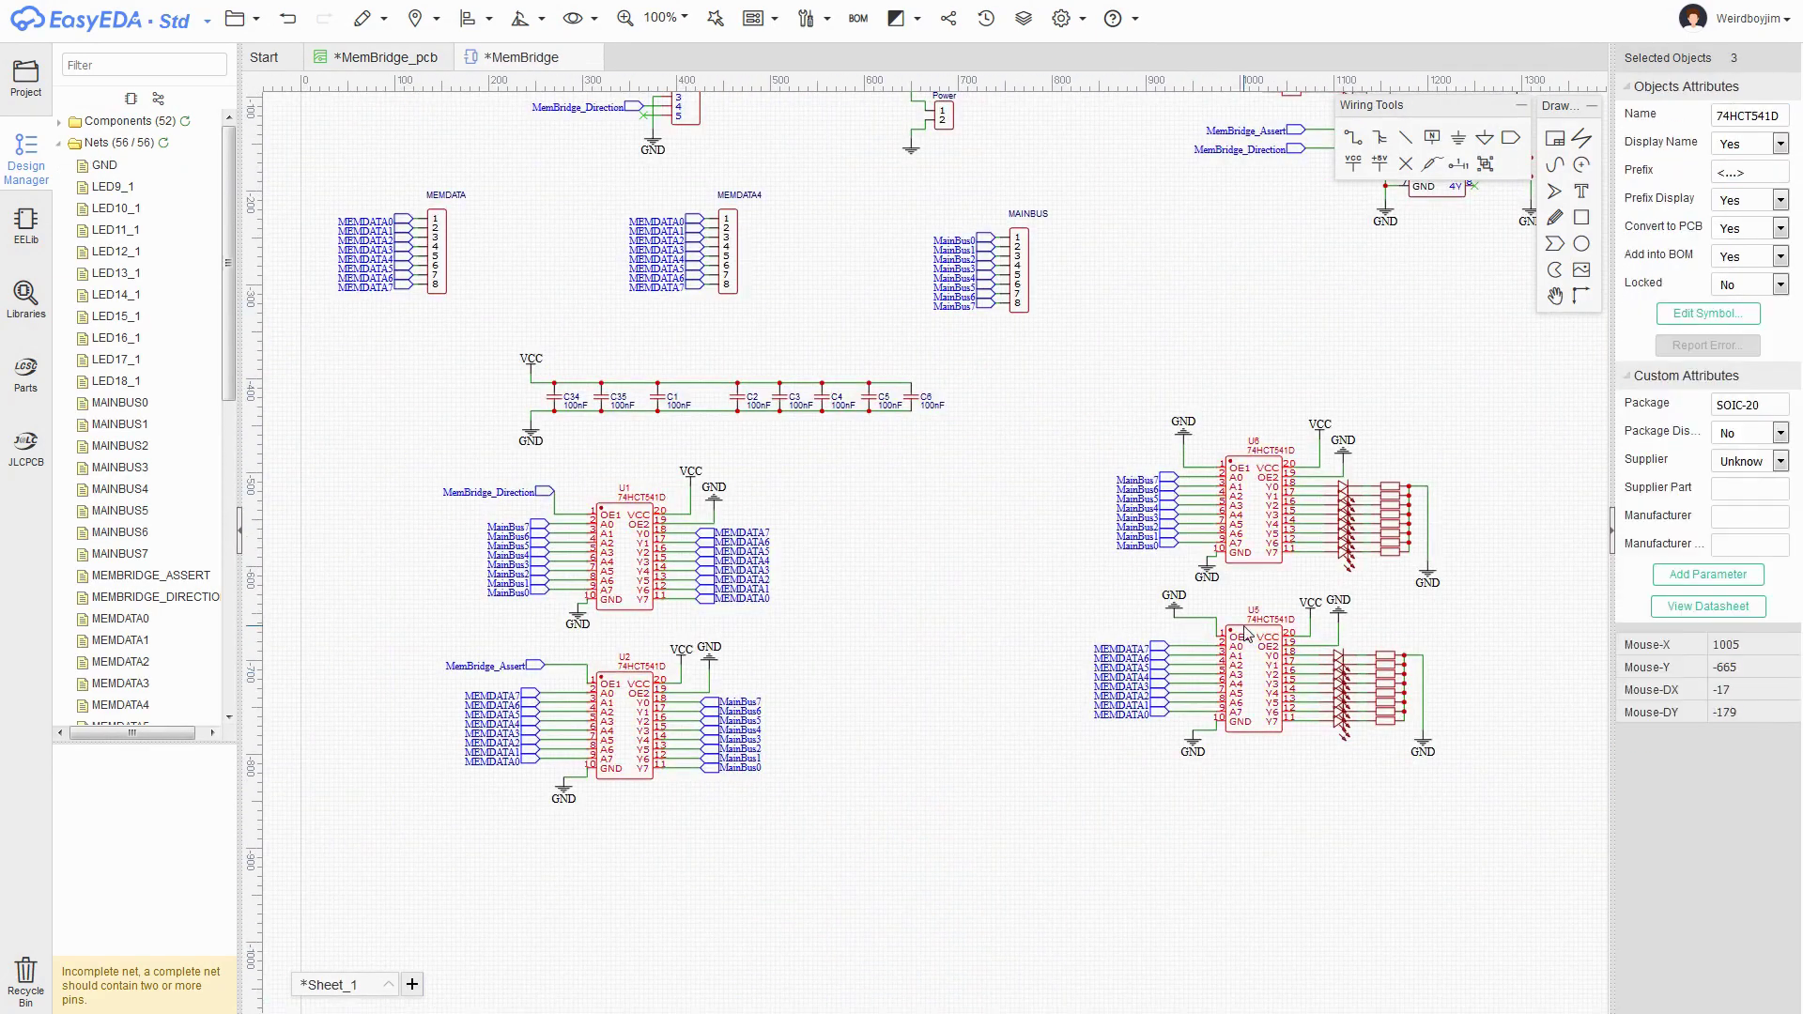
pyautogui.moveTo(1353, 332); pyautogui.dragTo(892, 680, button='right')
# - Update the MemBridge_pcb board with the changed schematic
pyautogui.click(753, 18)
pyautogui.click(781, 72)
pyautogui.click(1075, 622)
# - Rotate the remaining decoupling capacitors upright and place them beside the 74HCT541 buffers
pyautogui.moveTo(1204, 832); pyautogui.dragTo(831, 500)
pyautogui.press('space')
pyautogui.moveTo(826, 552); pyautogui.dragTo(1035, 489)
pyautogui.moveTo(1239, 832); pyautogui.dragTo(837, 608)
pyautogui.press('space')
# - Rotate the two loose resistors upright and place them side by side above the 74HCT04
pyautogui.moveTo(1098, 795); pyautogui.dragTo(1100, 489)
pyautogui.press('space')
pyautogui.moveTo(1098, 748); pyautogui.dragTo(1140, 489)
pyautogui.press('space')
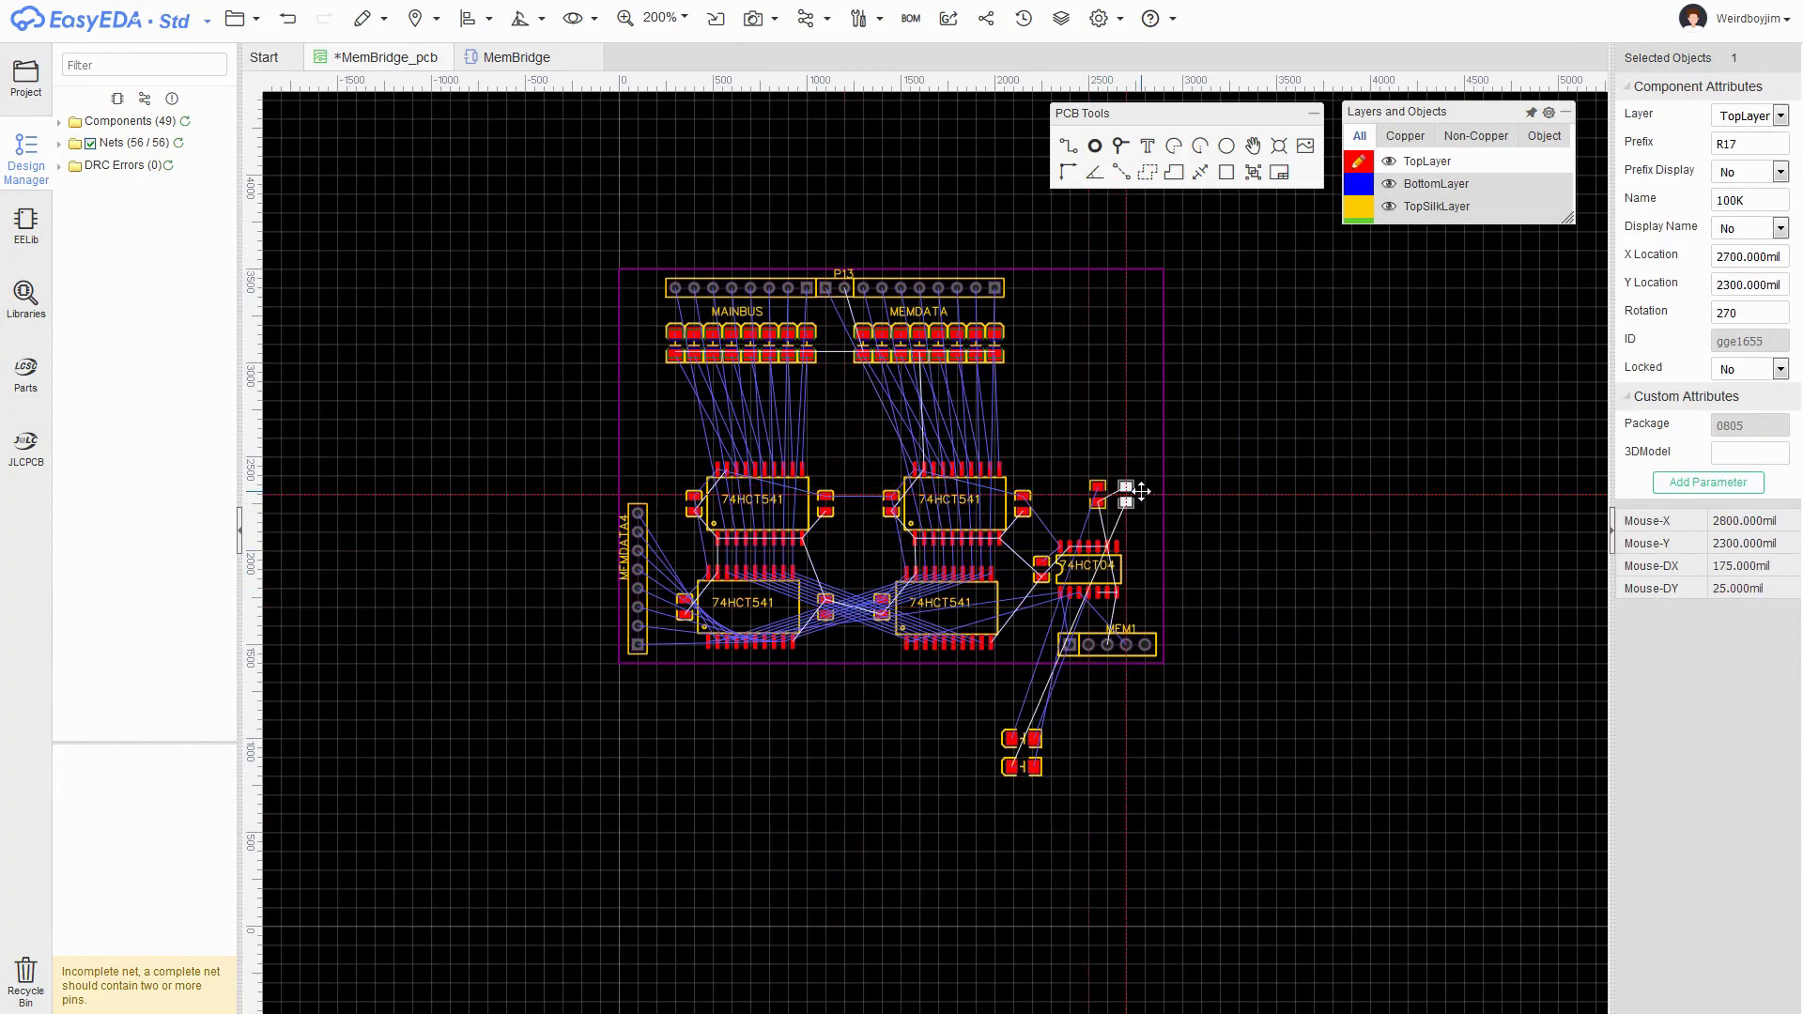
# - Display the prefixes of the two LEDs outside the board outline
pyautogui.scroll(5, 1031, 613)
pyautogui.moveTo(1147, 521); pyautogui.dragTo(1111, 384, button='right')
pyautogui.click(882, 929)
pyautogui.moveTo(1015, 937); pyautogui.dragTo(833, 717, button='right')
pyautogui.keyDown('ctrl'); pyautogui.click(833, 685); pyautogui.keyUp('ctrl')
pyautogui.click(1779, 170)
pyautogui.click(1749, 190)
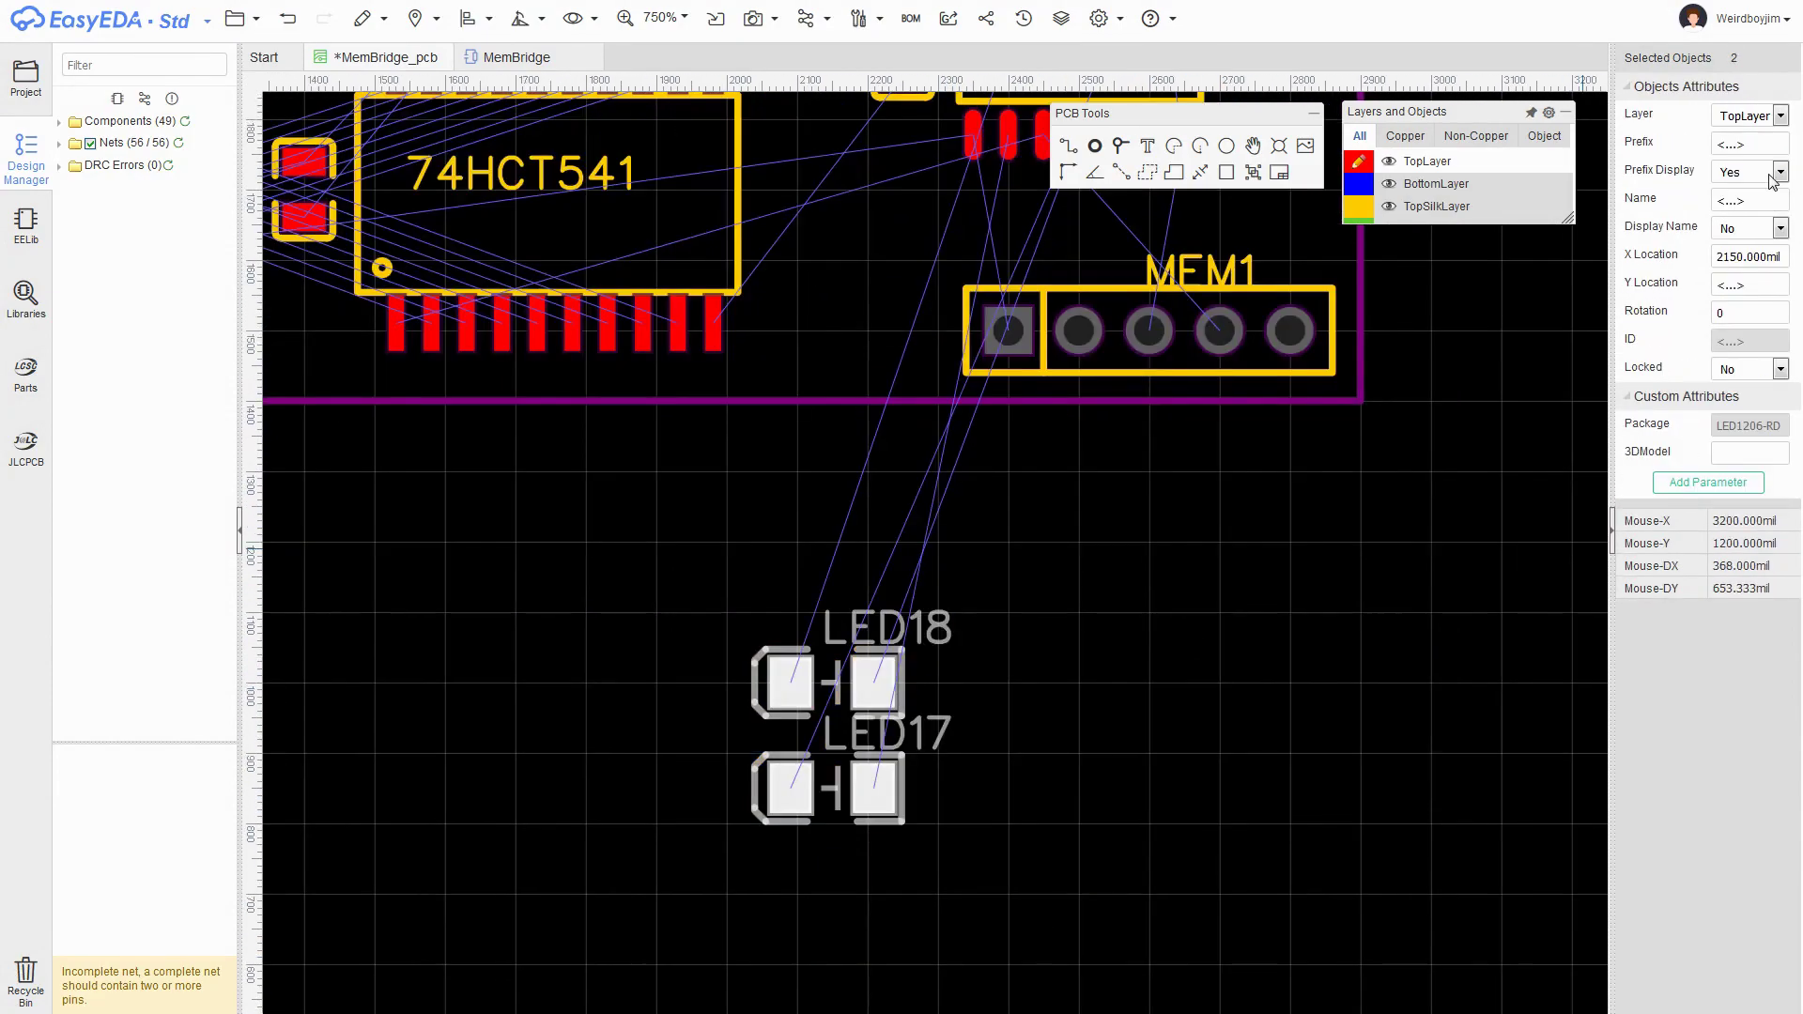
# - Place the Assert and Load LEDs one above the other between the two LED rows
pyautogui.scroll(-3, 1152, 268)
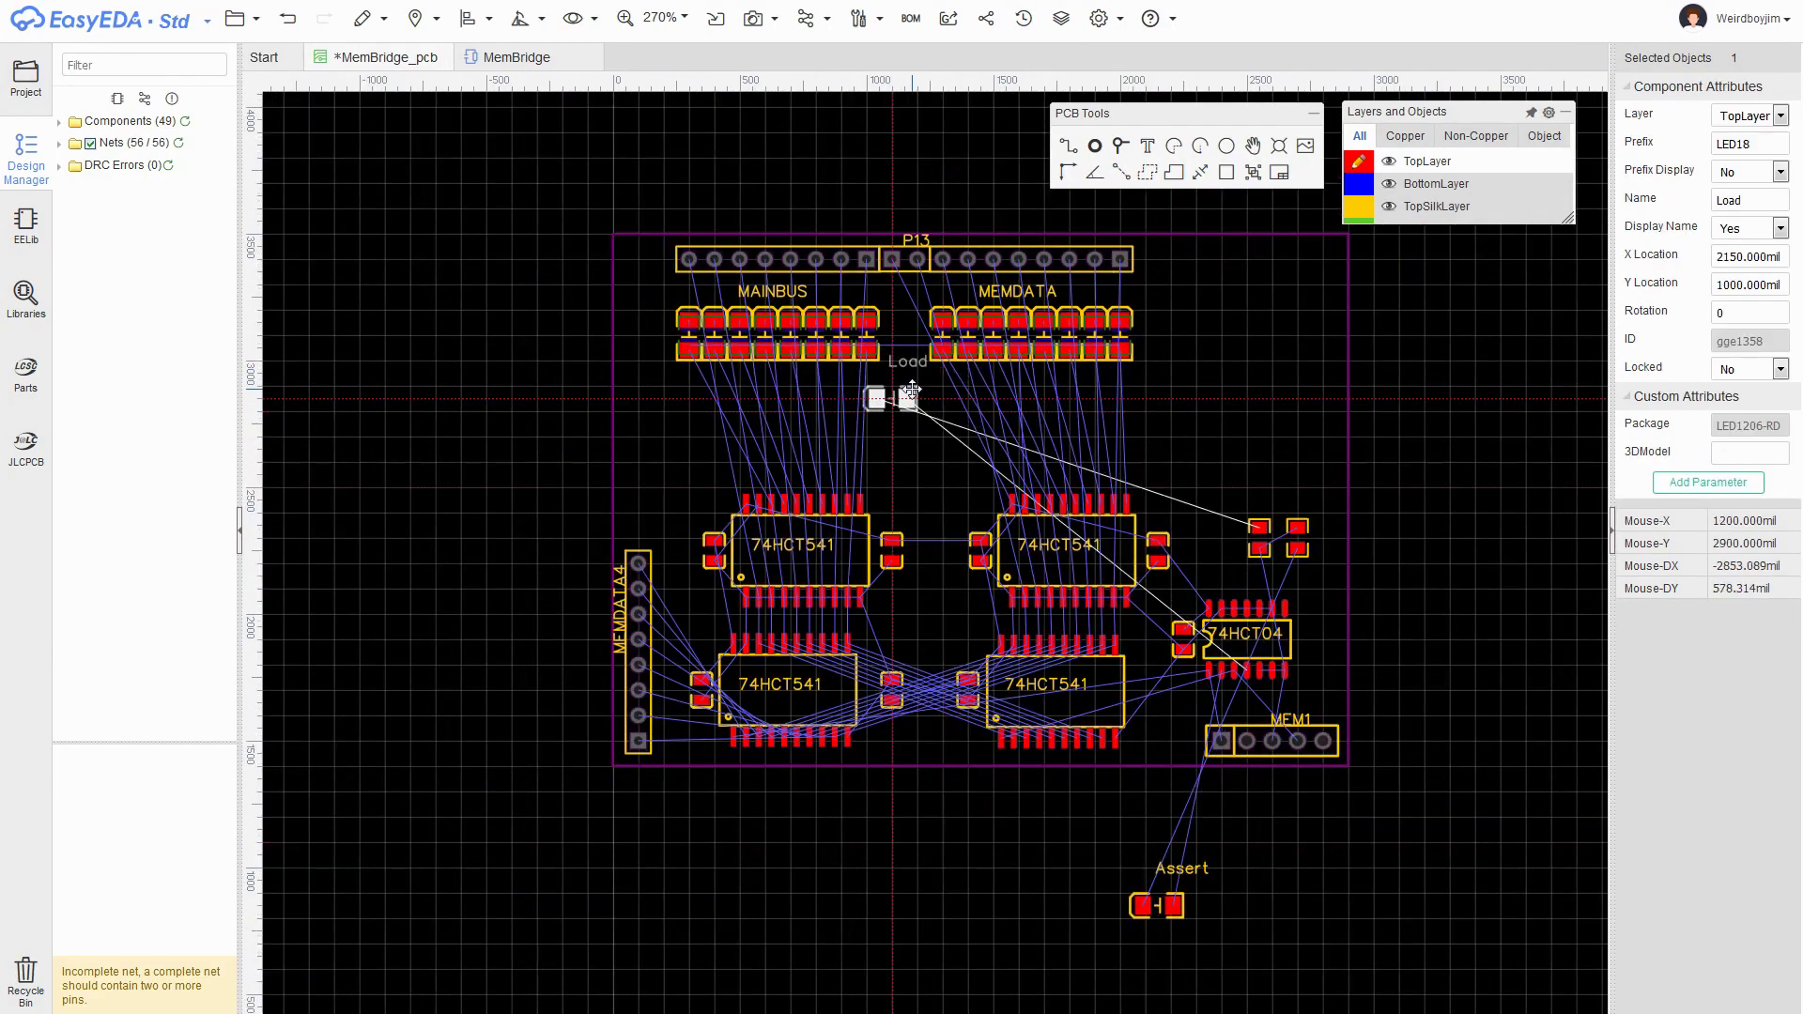
pyautogui.moveTo(905, 394); pyautogui.dragTo(970, 491)
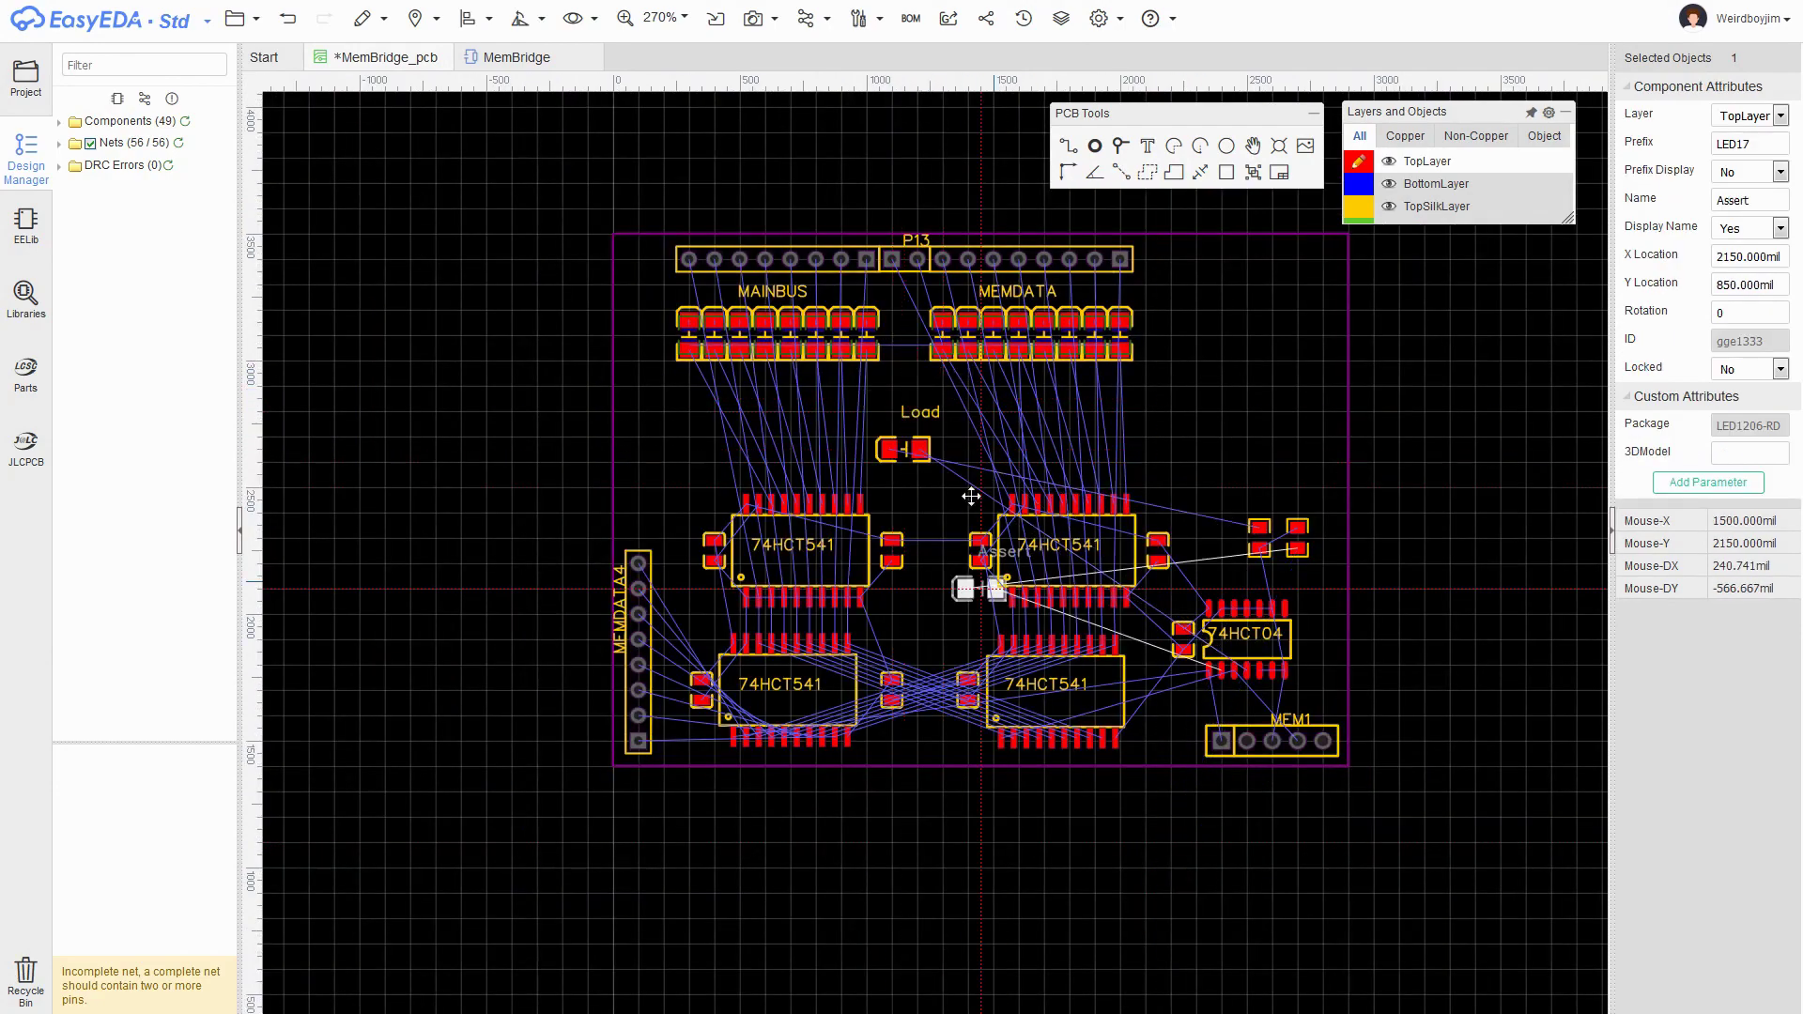
pyautogui.click(926, 453)
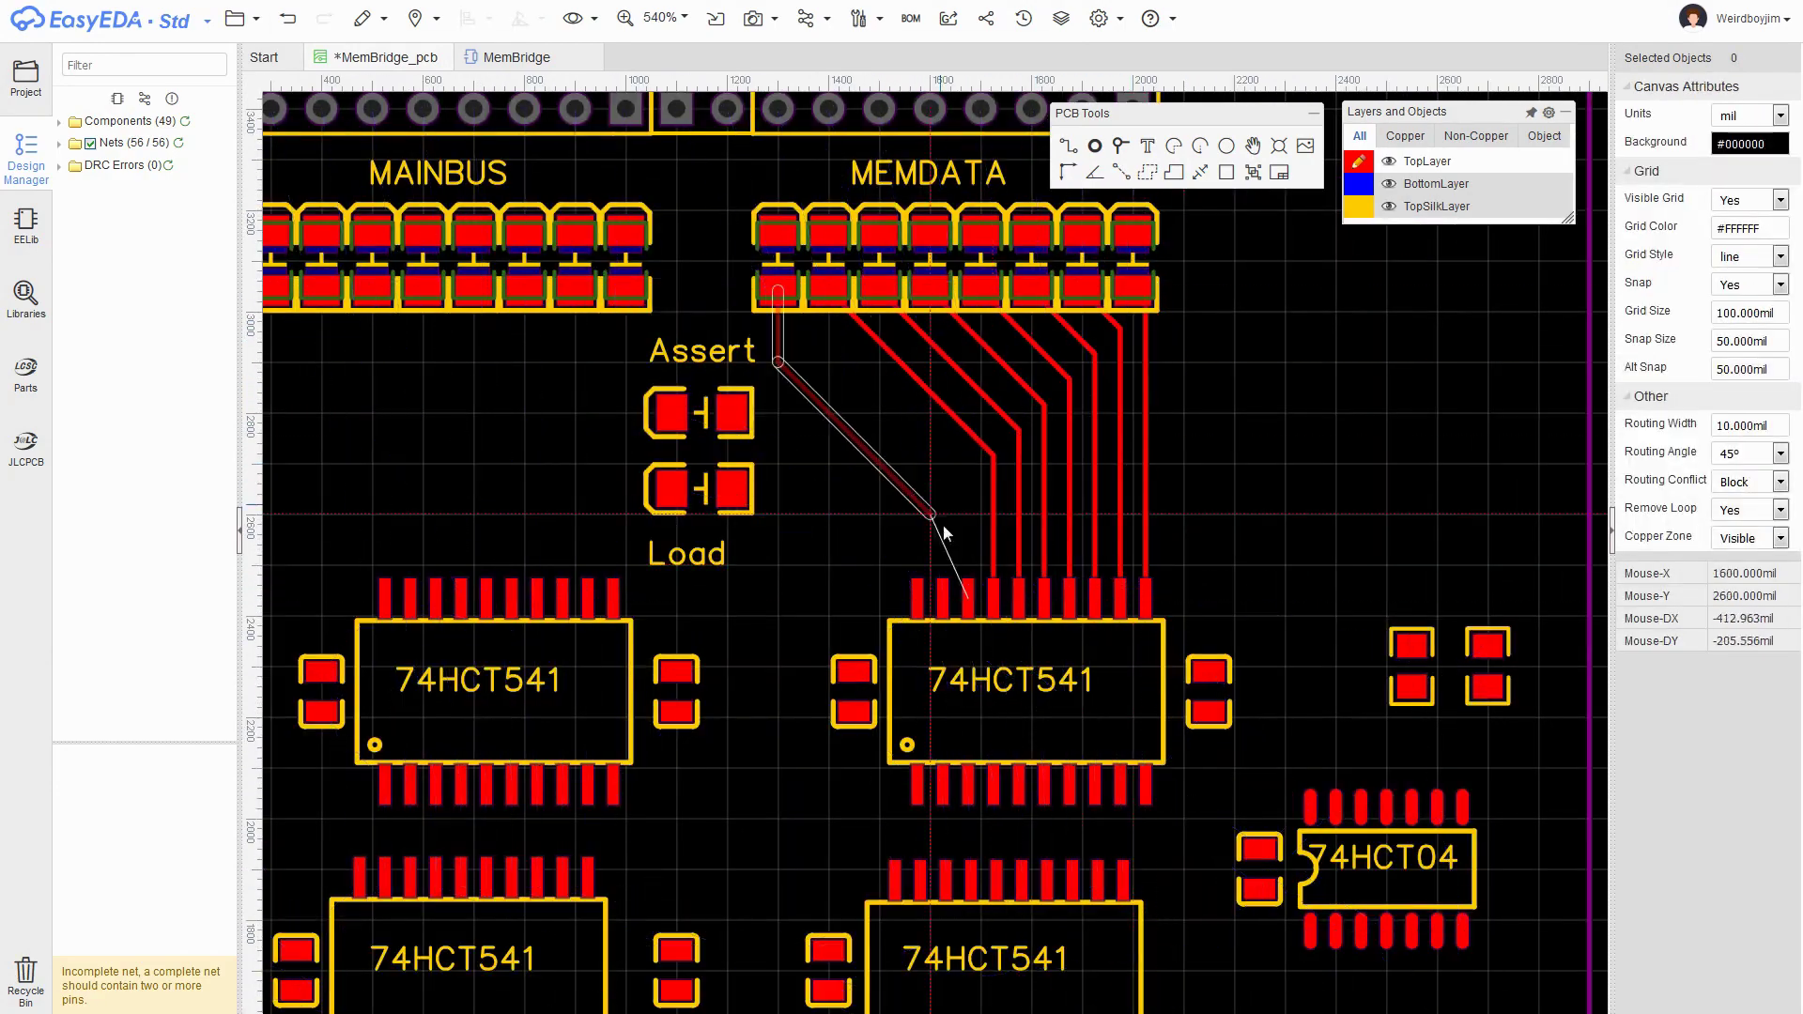
# - Route each LED row to its upper 74HCT541 on the top layer, and rotate the two lower buffers and the 74HCT04 upright
pyautogui.scroll(-2, 943, 526)
pyautogui.scroll(2, 1359, 416)
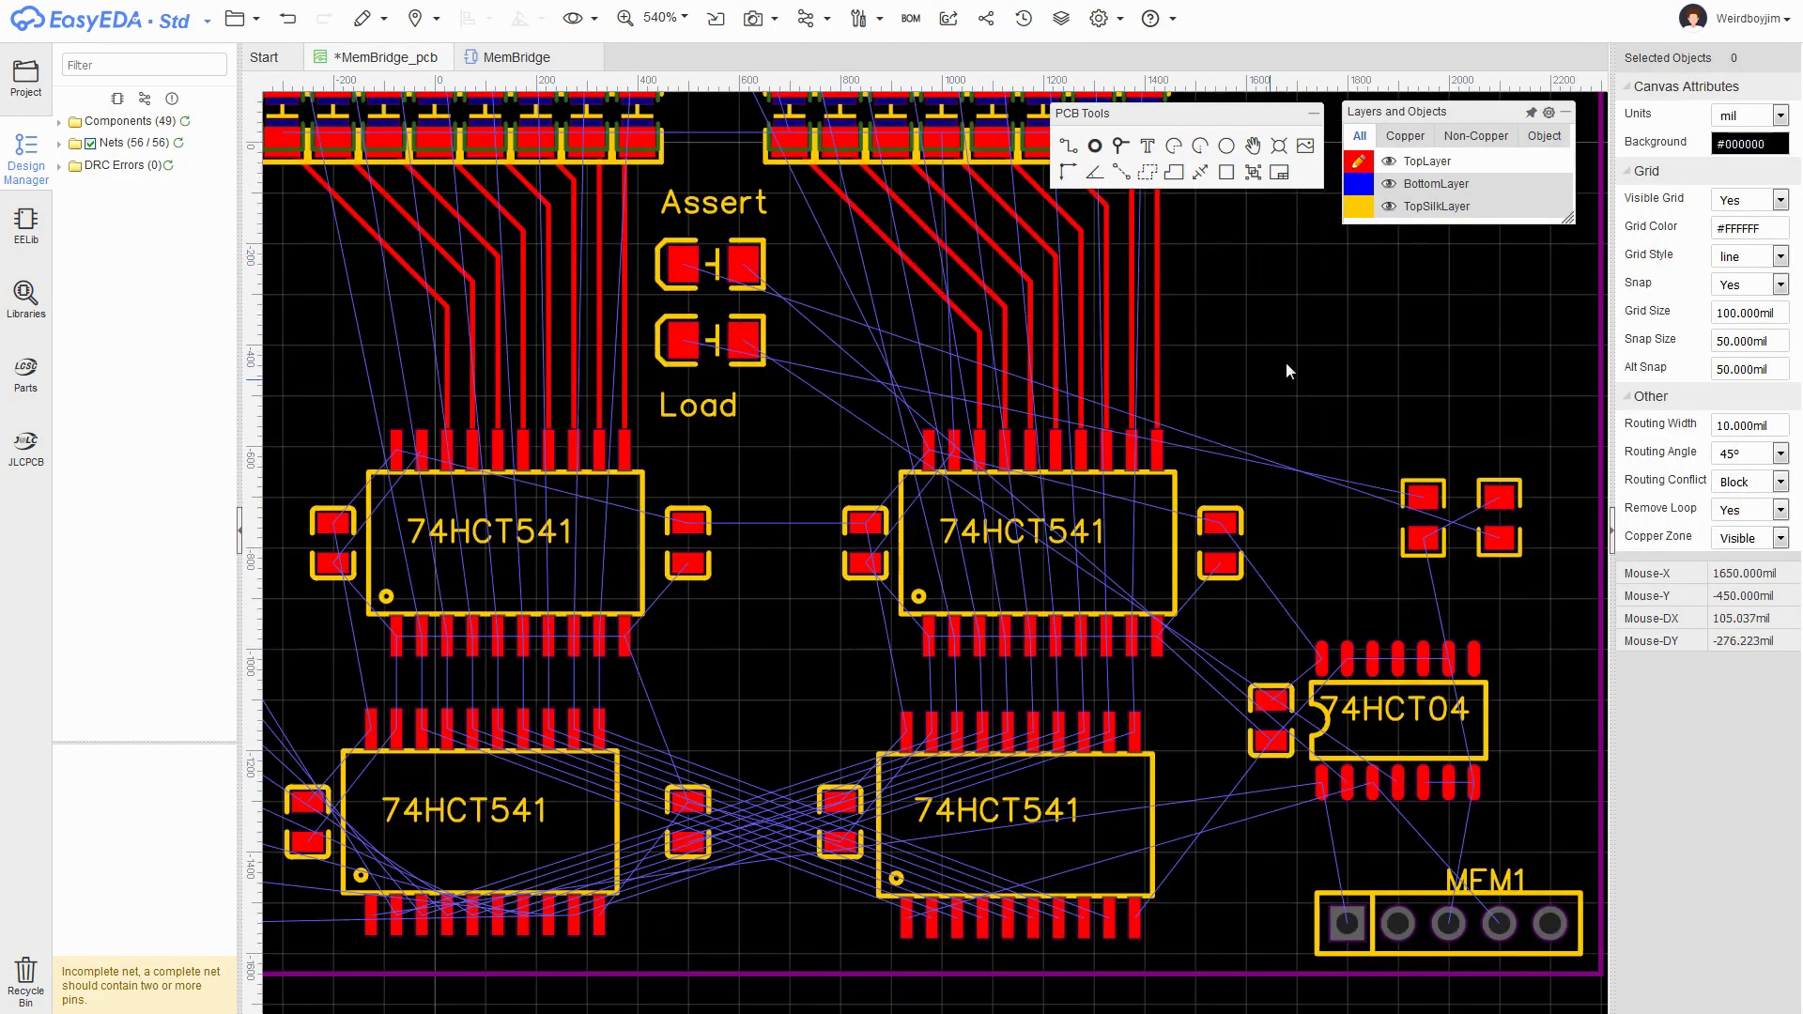
pyautogui.scroll(-2, 967, 438)
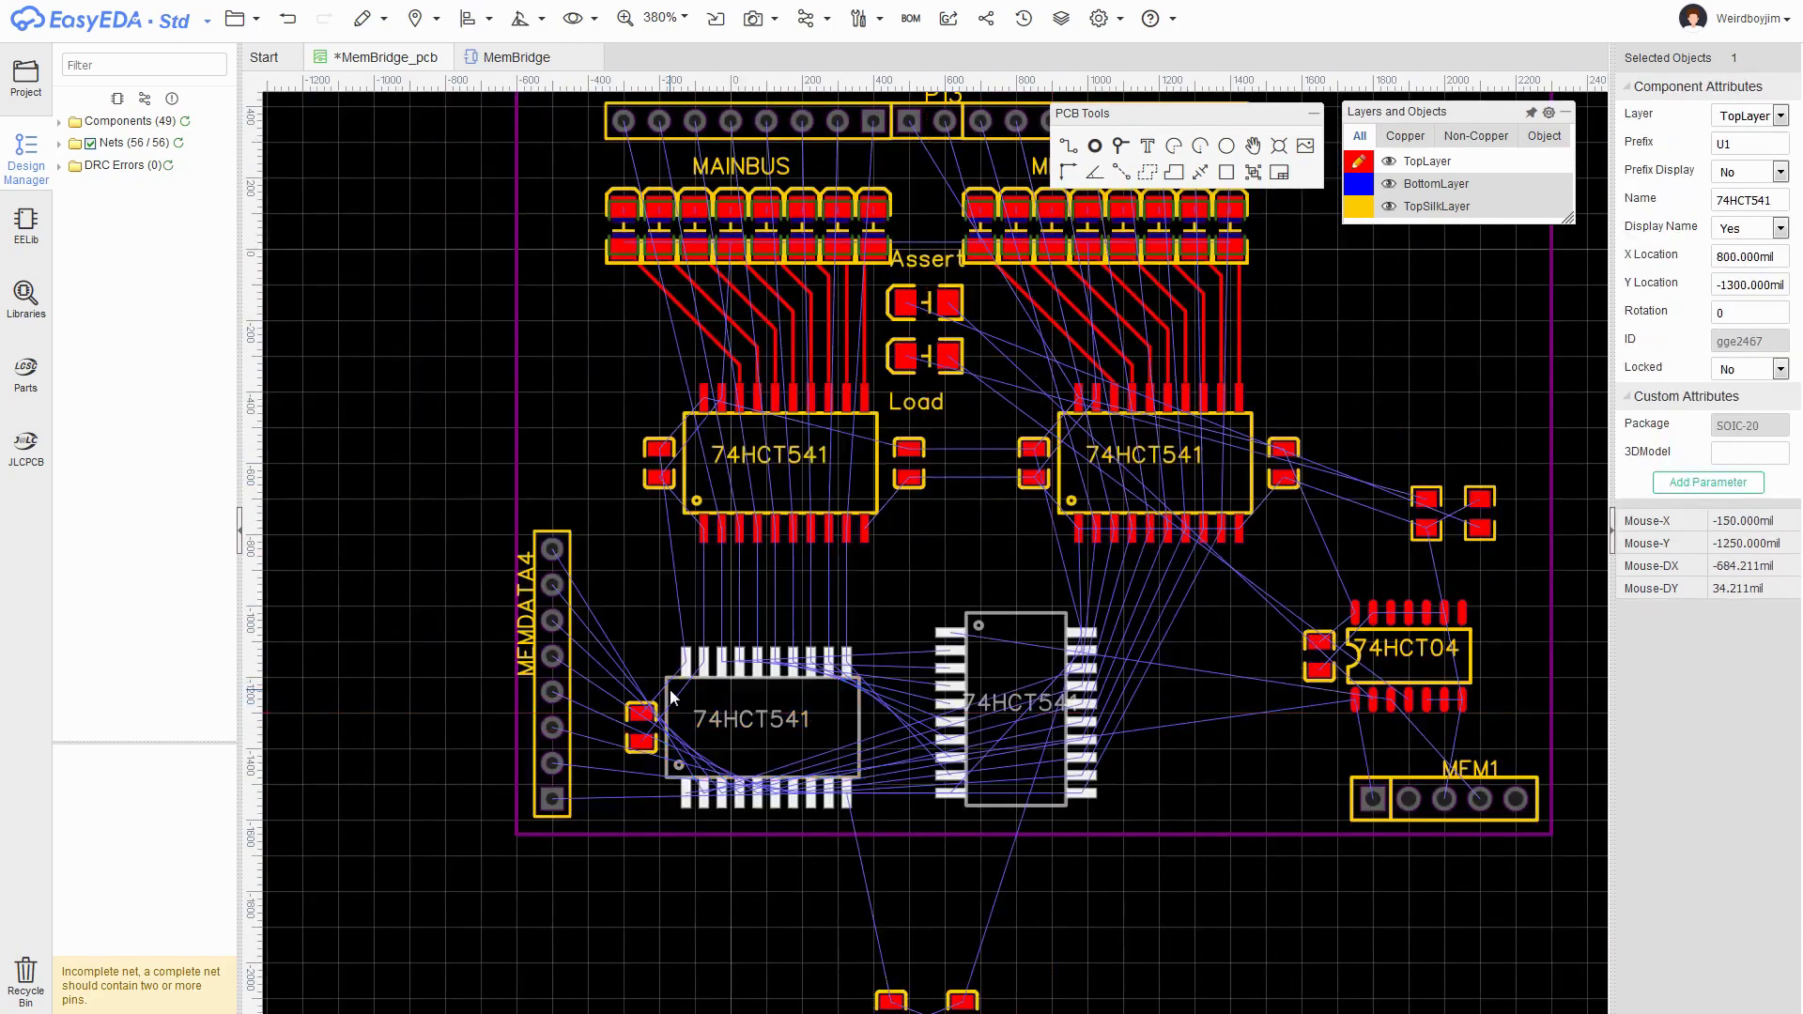
pyautogui.scroll(2, 1404, 537)
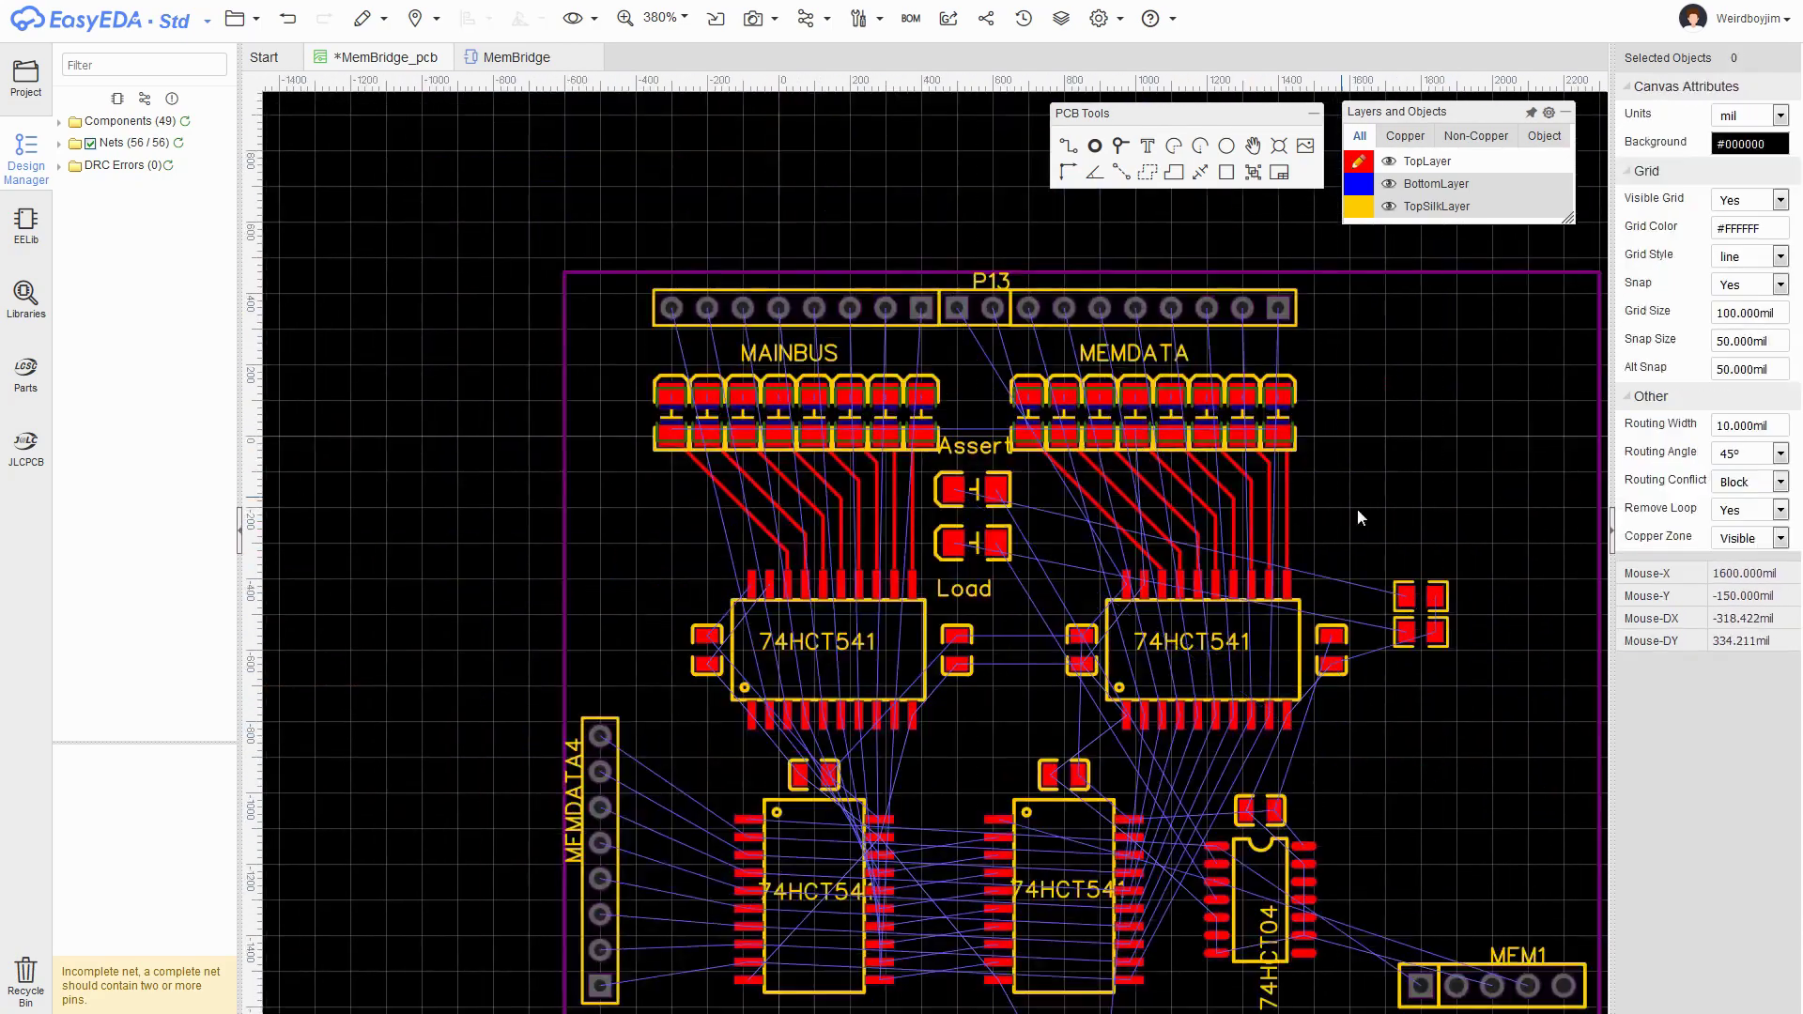
# - Flip the two loose resistors to the bottom layer and place them behind the Assert and Load LEDs
pyautogui.press('b')
pyautogui.moveTo(1421, 596); pyautogui.dragTo(973, 543)
pyautogui.moveTo(1535, 704); pyautogui.dragTo(1490, 605, button='right')
# - Move the capacitors from the right sides of the two upper buffers to their left sides, beside the other capacitors
pyautogui.moveTo(1287, 551); pyautogui.dragTo(983, 551)
pyautogui.moveTo(912, 551); pyautogui.dragTo(608, 551)
pyautogui.moveTo(1372, 712); pyautogui.dragTo(1433, 586, button='right')
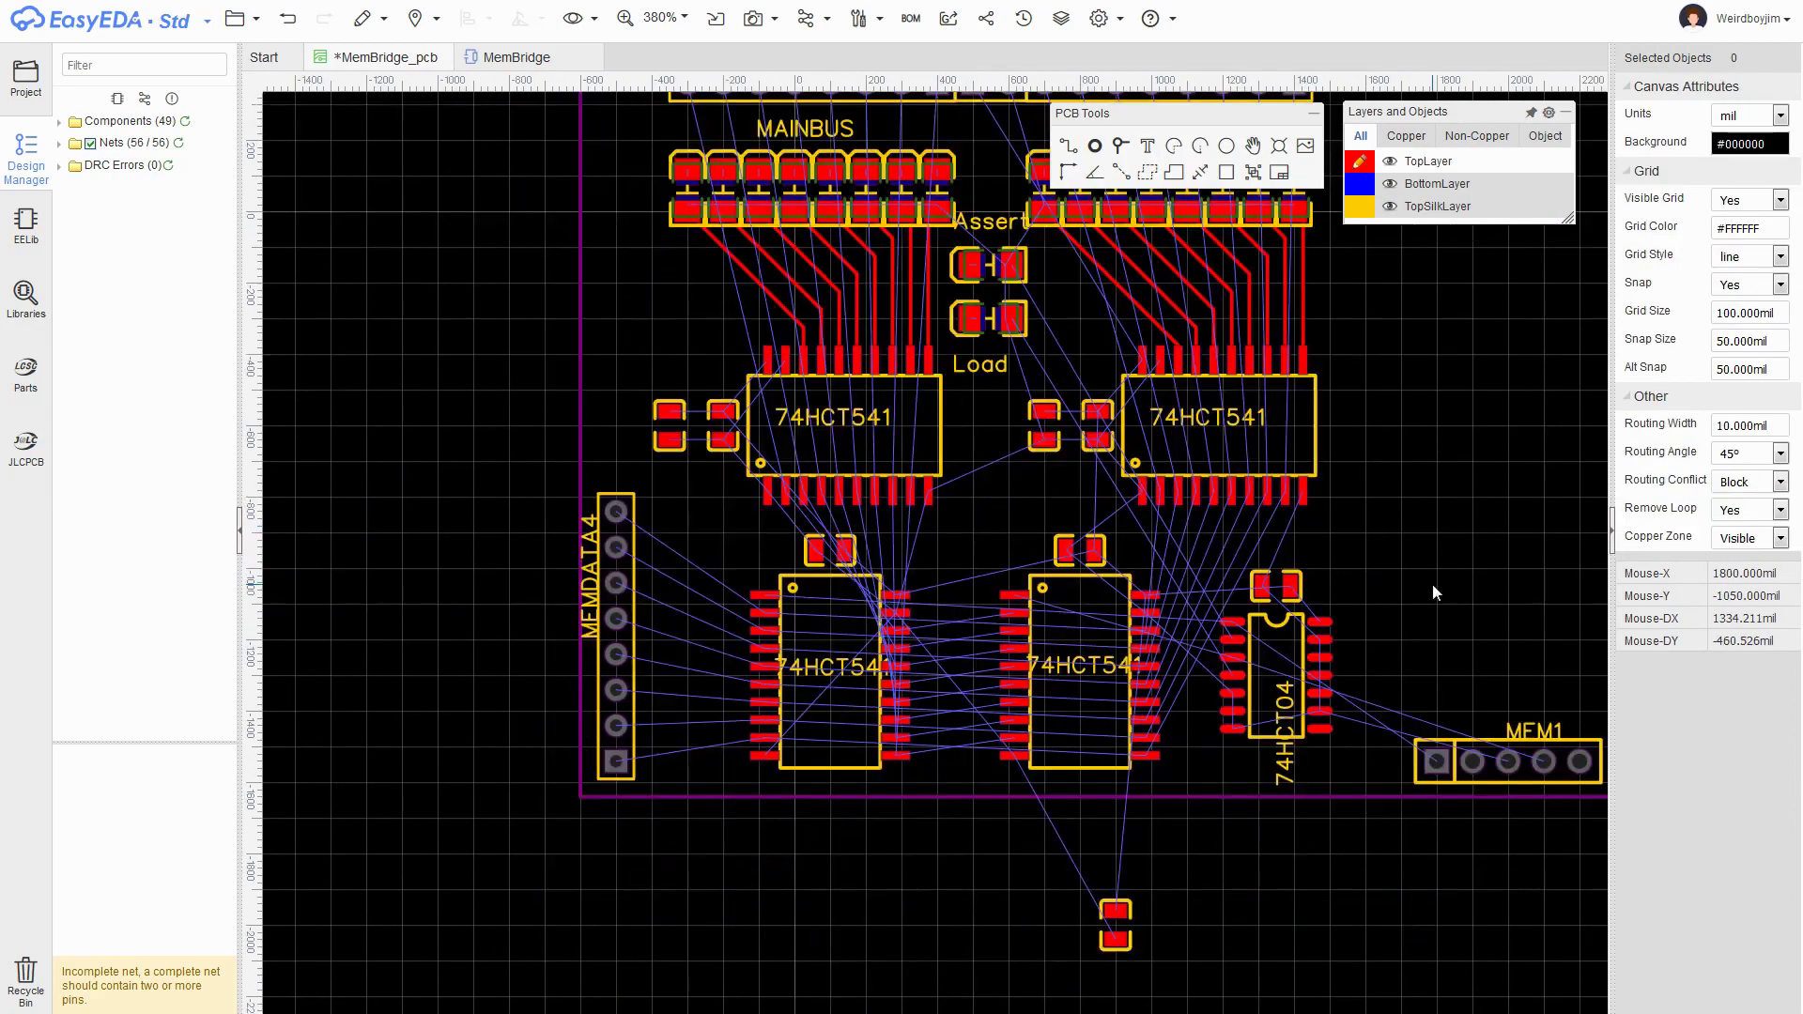
# - Route a new stepped track from the first MEMDATA LED to its upper pin on the 74HCT541
pyautogui.scroll(4, 1434, 593)
pyautogui.click(1067, 146)
pyautogui.click(798, 422)
pyautogui.click(869, 599)
pyautogui.click(1062, 689)
# - Delete the diagonal track of the second MEMDATA LED and set the snap size to 12.5 mil
pyautogui.click(974, 532)
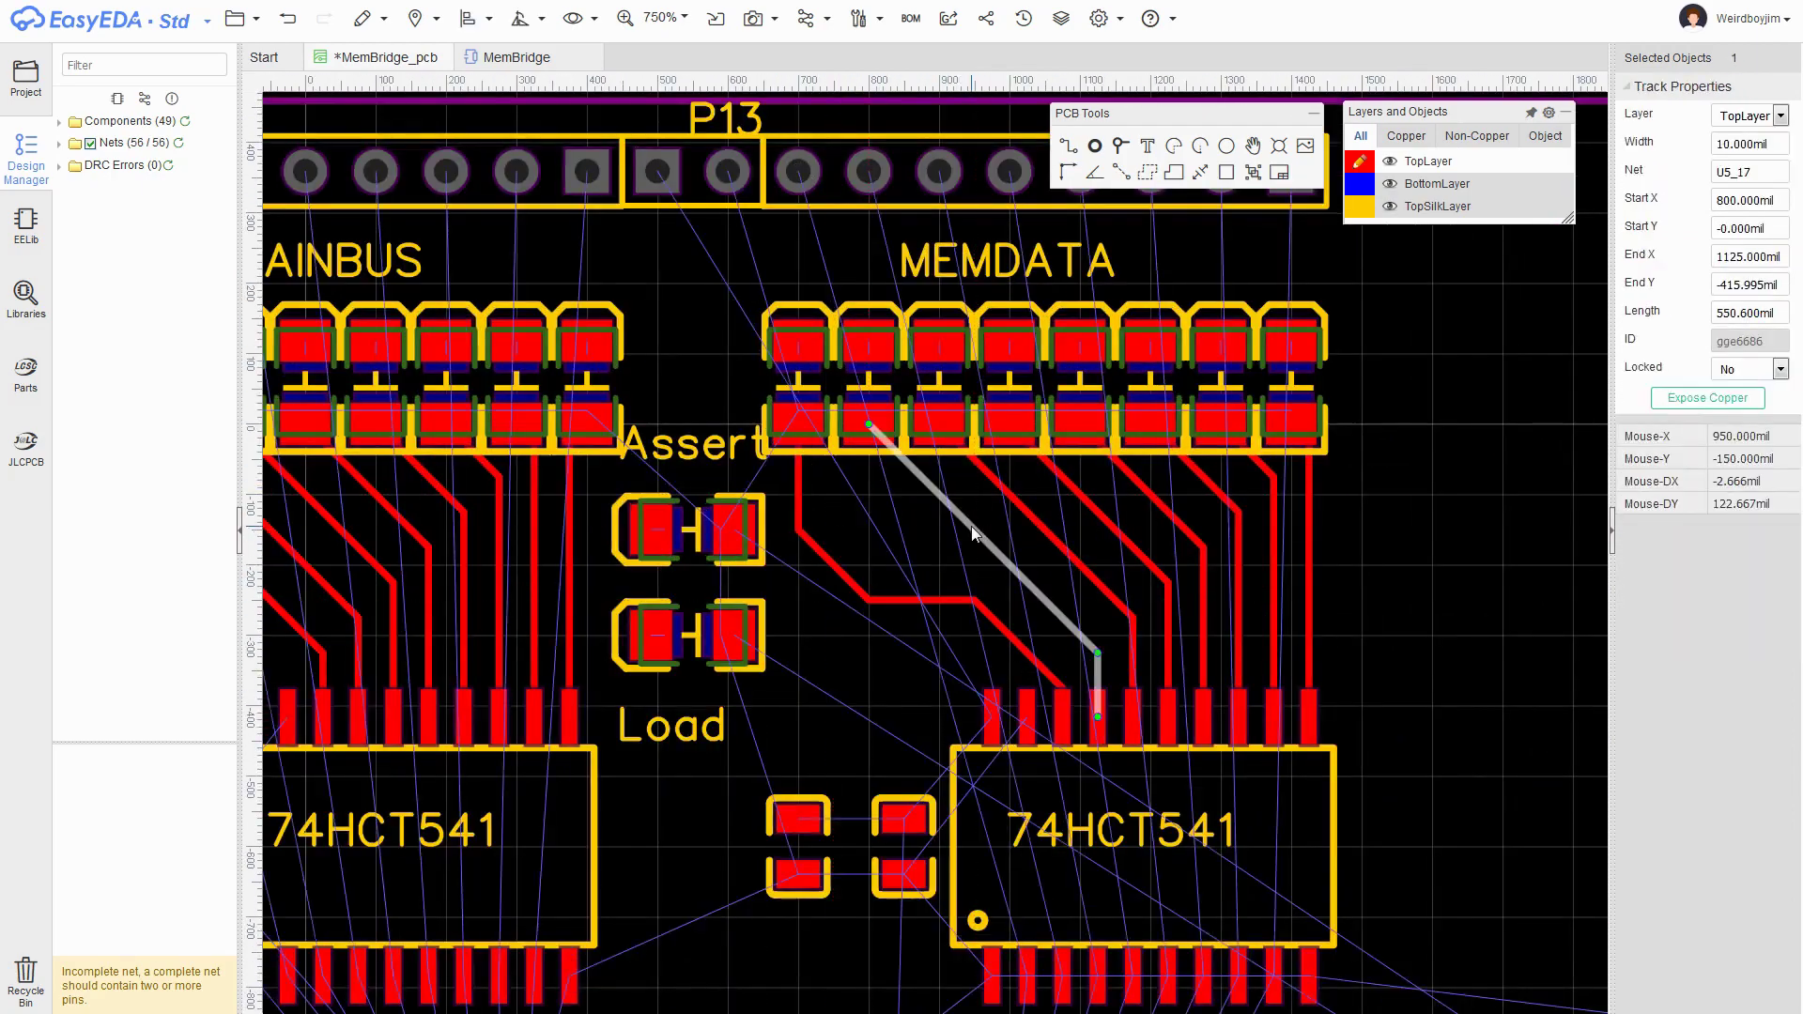
pyautogui.press('Delete')
pyautogui.click(1730, 339)
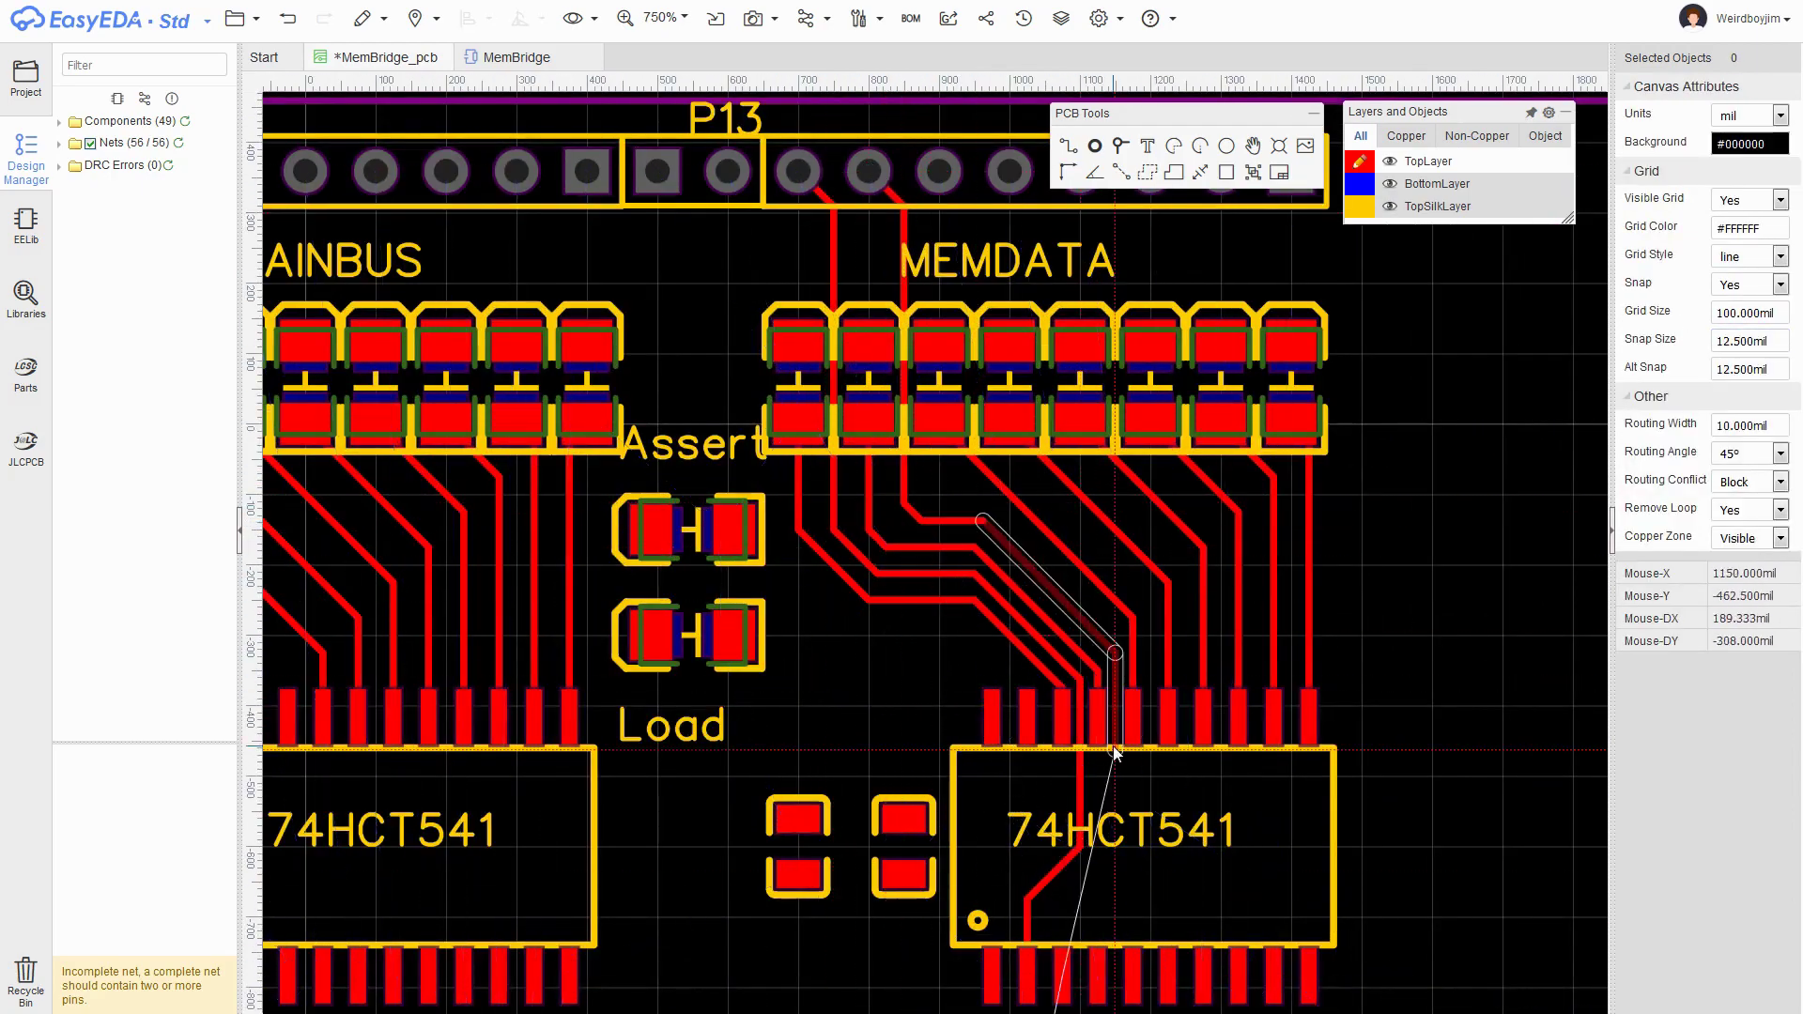
# - Route the next MEMDATA header pins between the LED tracks and under the buffer to its lower pins
pyautogui.click(1098, 898)
pyautogui.click(1098, 974)
pyautogui.moveTo(1098, 974); pyautogui.dragTo(1020, 911, button='right')
pyautogui.click(933, 360)
pyautogui.click(1092, 654)
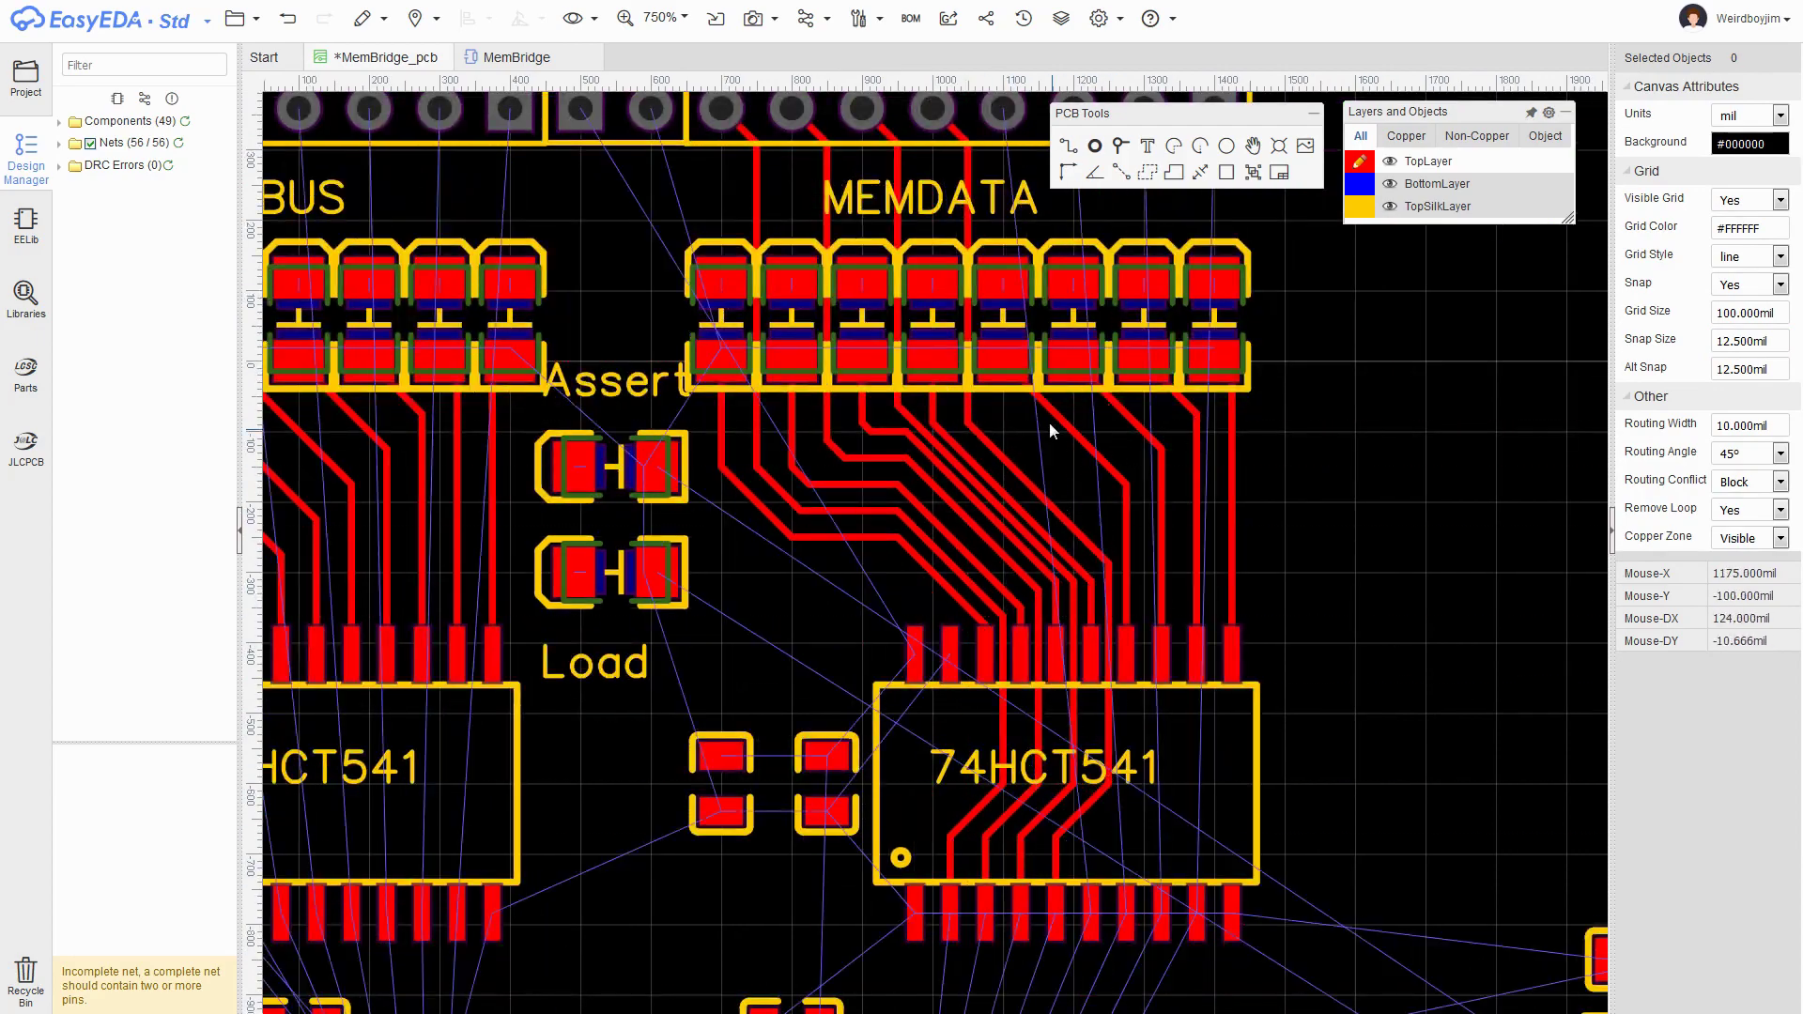
# - Route the remaining MEMDATA header pins through the upper right buffer to its lower row of pins
pyautogui.click(1062, 153)
pyautogui.click(918, 210)
pyautogui.click(1018, 877)
pyautogui.click(961, 974)
pyautogui.scroll(1, 1338, 686)
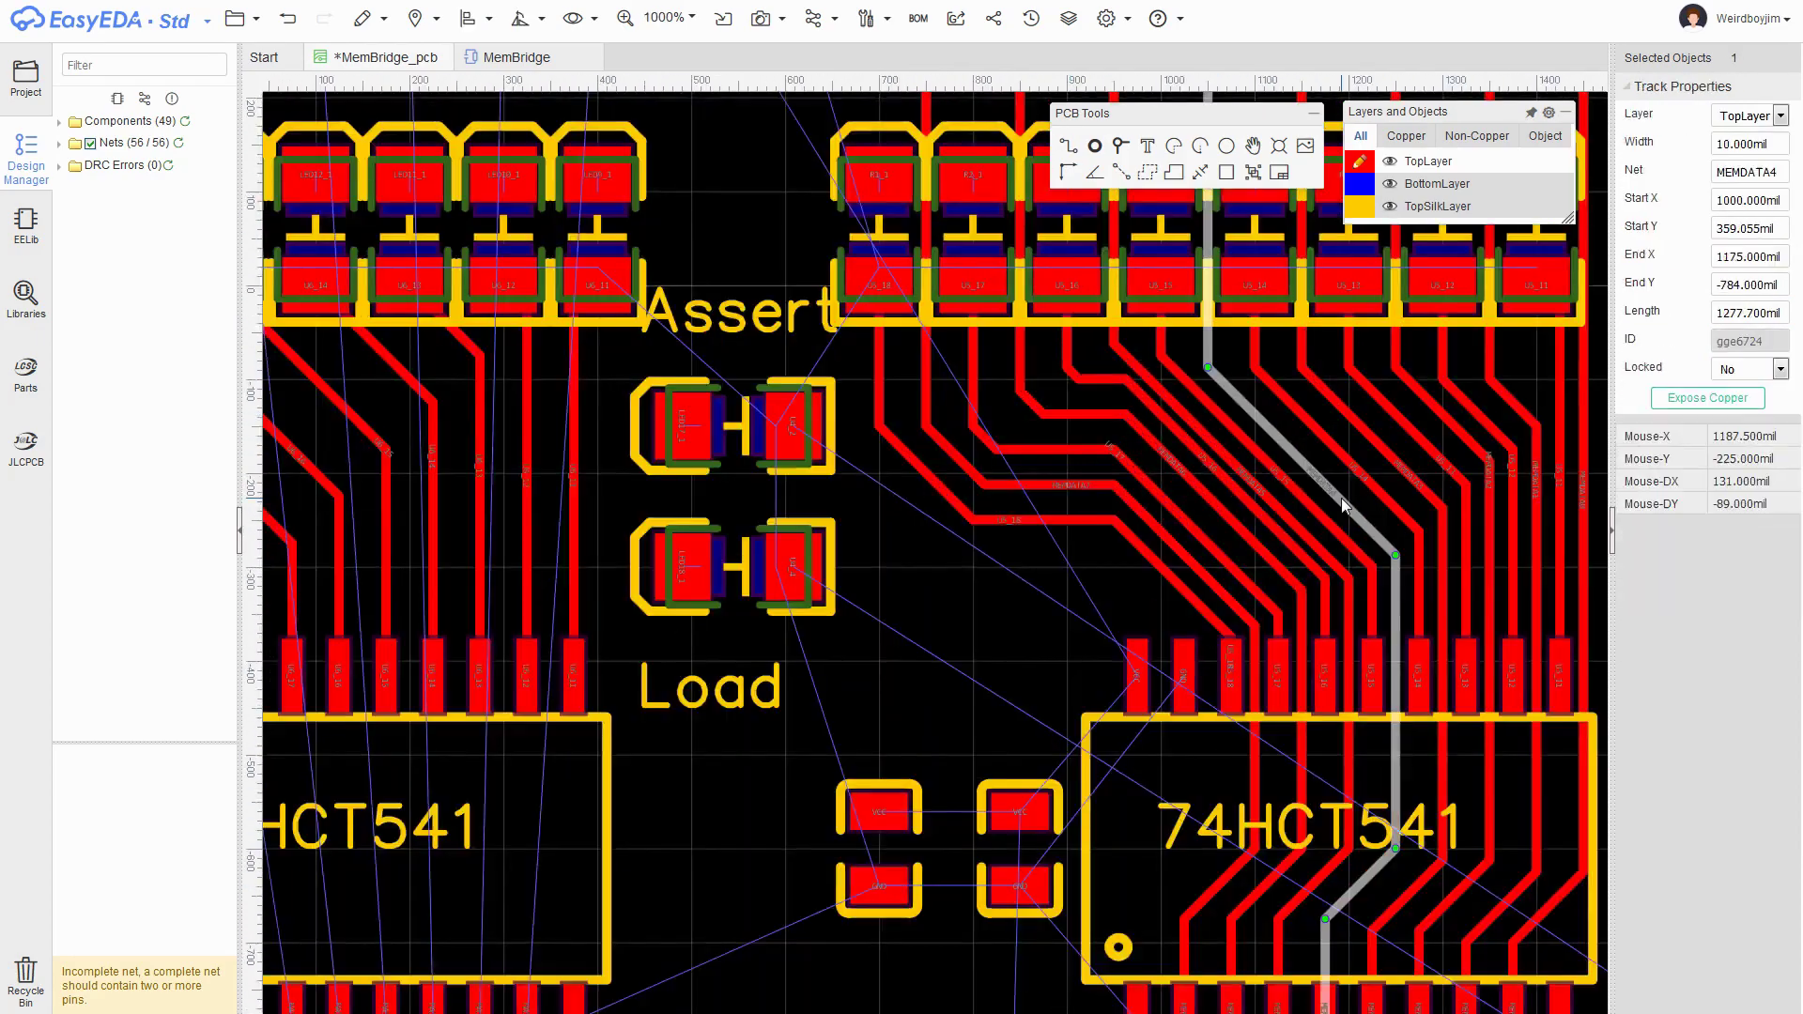
pyautogui.scroll(-1, 1339, 686)
# - Route the last and first MAINBUS header pins down through the upper left buffer to its lower pins
pyautogui.click(923, 154)
pyautogui.click(959, 189)
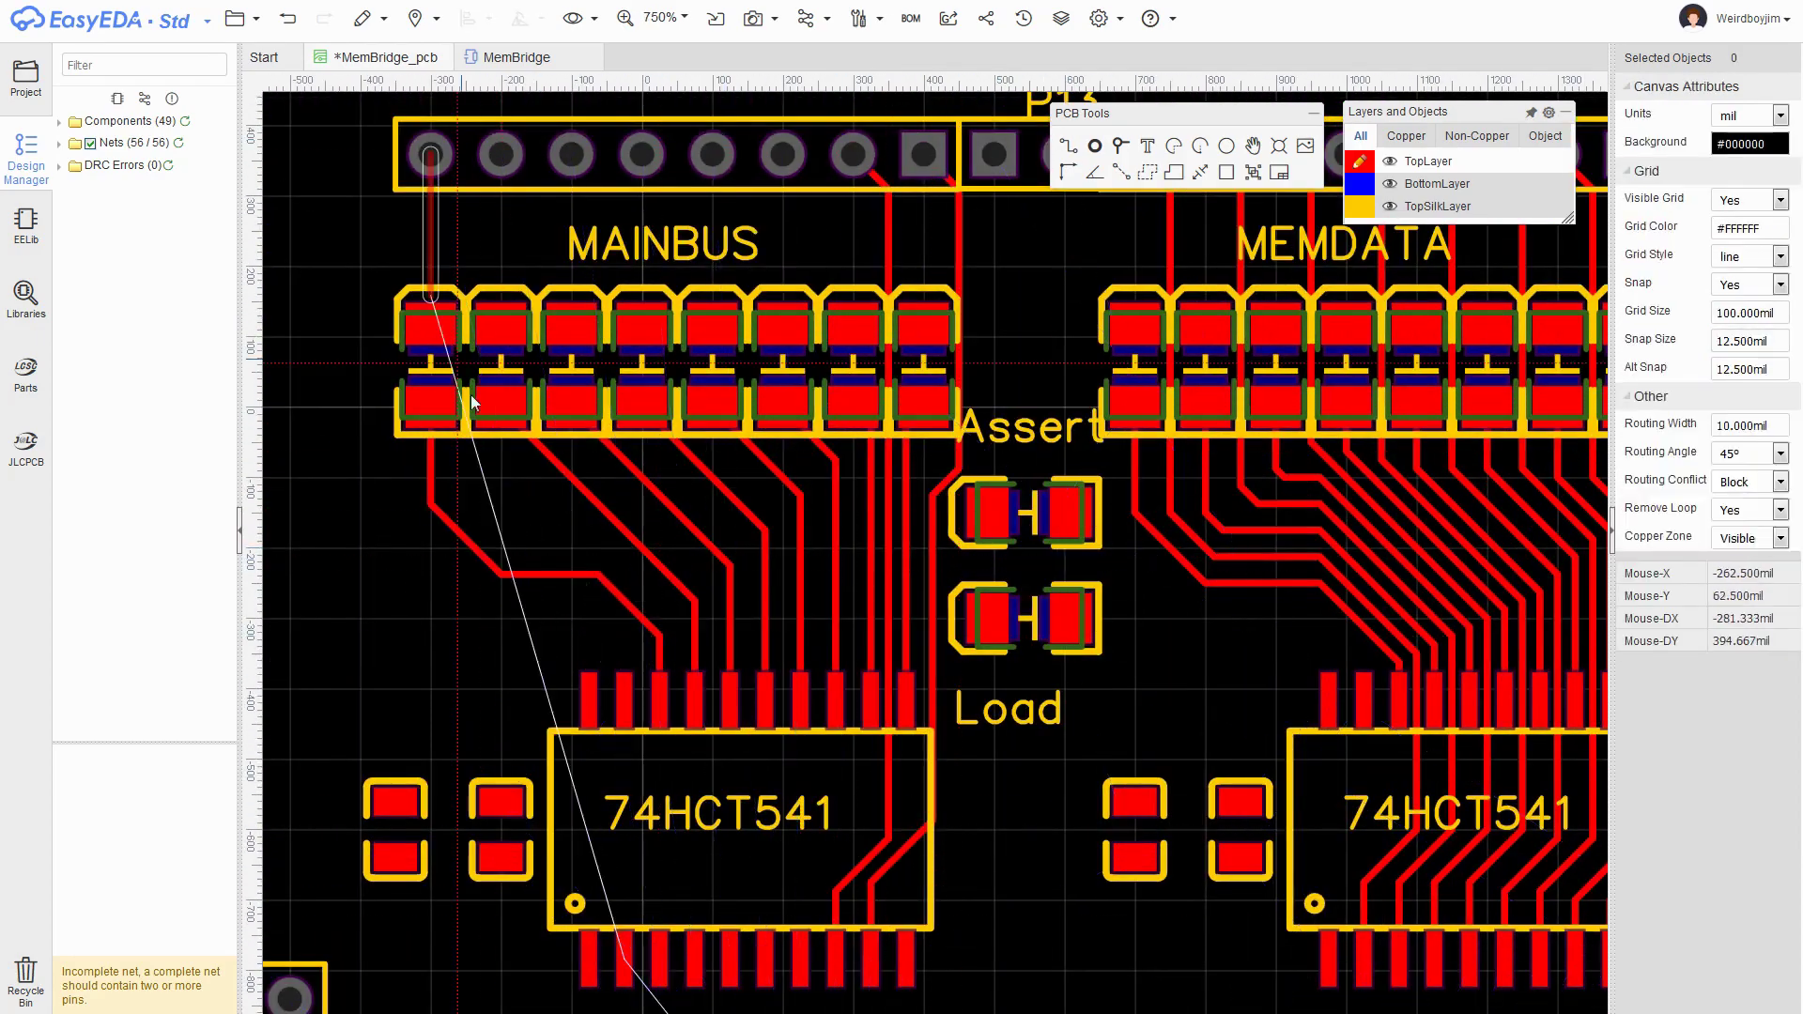
pyautogui.click(465, 513)
pyautogui.click(678, 636)
pyautogui.click(624, 958)
# - Reshape the neighbouring MAINBUS LED track and route the second header pin onward to the buffer's lower row
pyautogui.moveTo(584, 493)
pyautogui.mouseDown()
pyautogui.moveTo(568, 509)
pyautogui.moveTo(657, 528)
pyautogui.mouseUp()
pyautogui.press('w')
pyautogui.click(501, 154)
pyautogui.click(659, 958)
pyautogui.click(729, 958)
pyautogui.rightClick(729, 958)
# - Shift the fifth MAINBUS LED's track aside and route the fifth header pin to the buffer's lower row
pyautogui.click(782, 442)
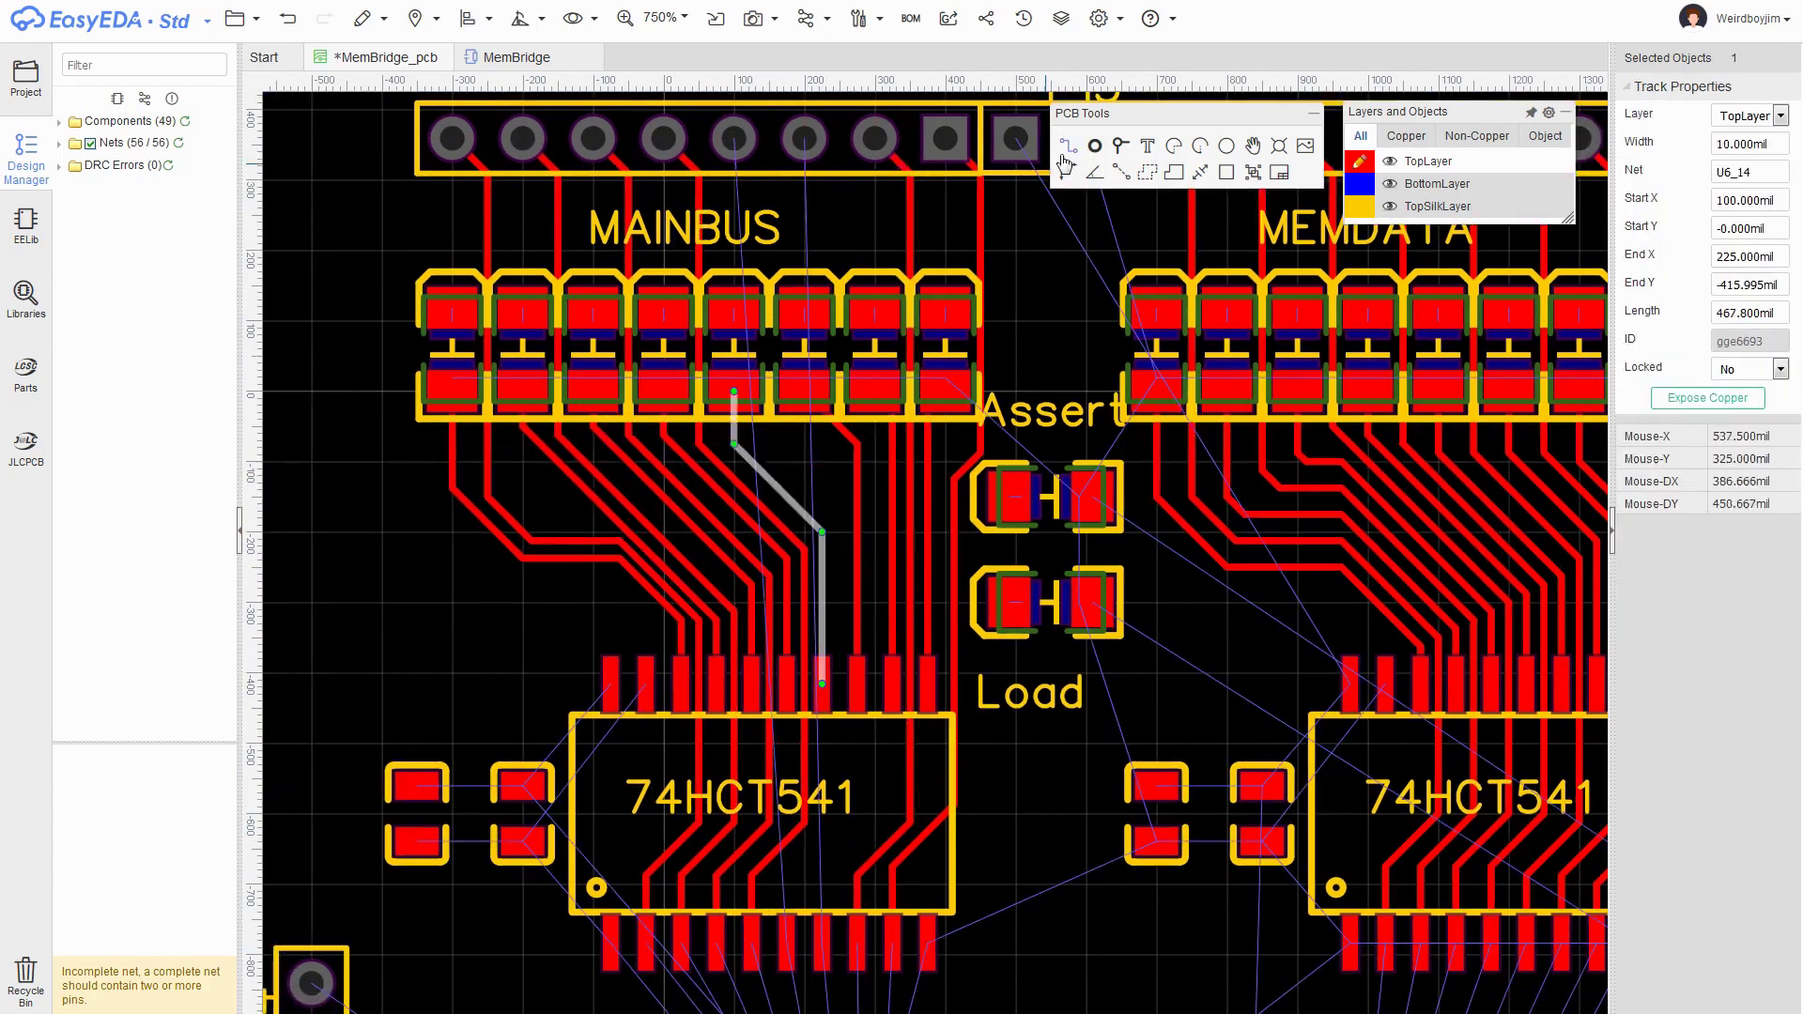
pyautogui.moveTo(782, 442); pyautogui.dragTo(755, 469)
pyautogui.press('w')
pyautogui.click(732, 137)
# - Route the lower pins of the upper right buffer to the right-side pins of the lower right buffer
pyautogui.moveTo(820, 940); pyautogui.dragTo(507, 362, button='right')
pyautogui.click(1070, 362)
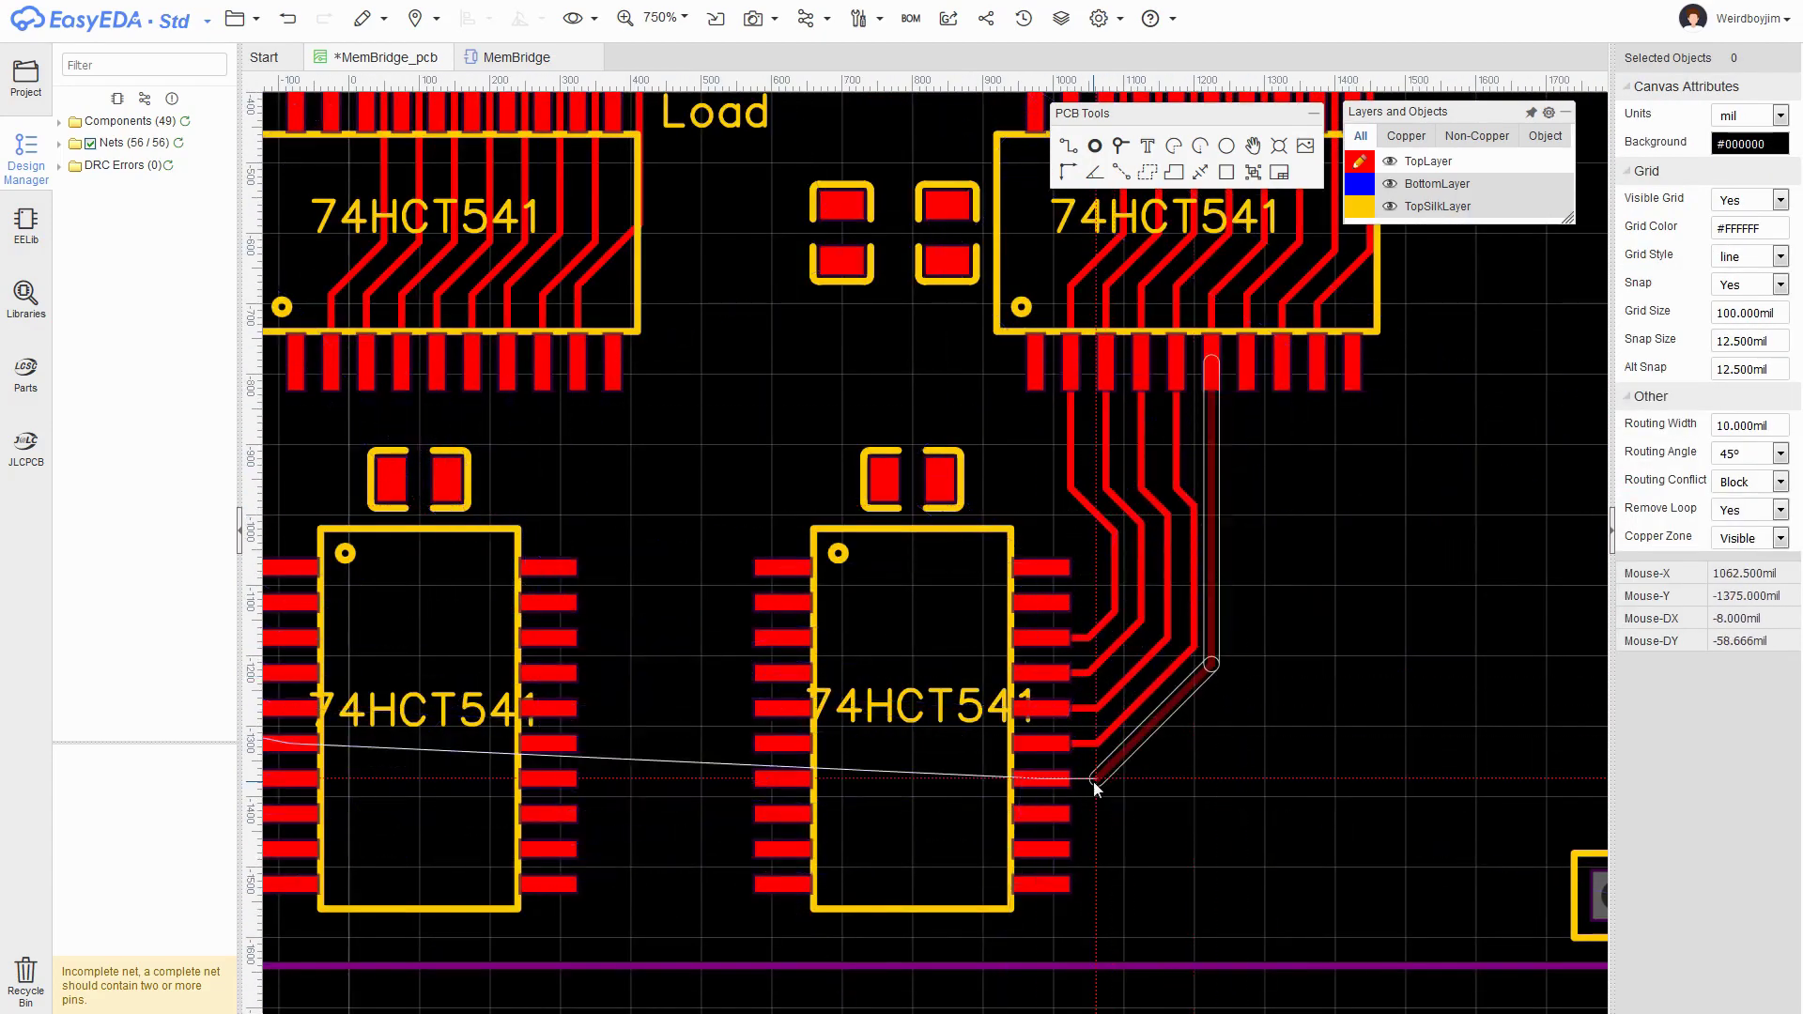
pyautogui.click(1054, 778)
pyautogui.click(1247, 363)
pyautogui.click(1054, 884)
# - Shift the lower right buffer slightly down and move the lower left buffer closer to it, each with its capacitor
pyautogui.moveTo(709, 532); pyautogui.dragTo(1039, 466, button='right')
pyautogui.moveTo(1071, 362); pyautogui.dragTo(1408, 860)
pyautogui.moveTo(1292, 453); pyautogui.dragTo(1283, 471)
pyautogui.moveTo(578, 333); pyautogui.dragTo(929, 836)
pyautogui.moveTo(778, 806); pyautogui.dragTo(895, 824)
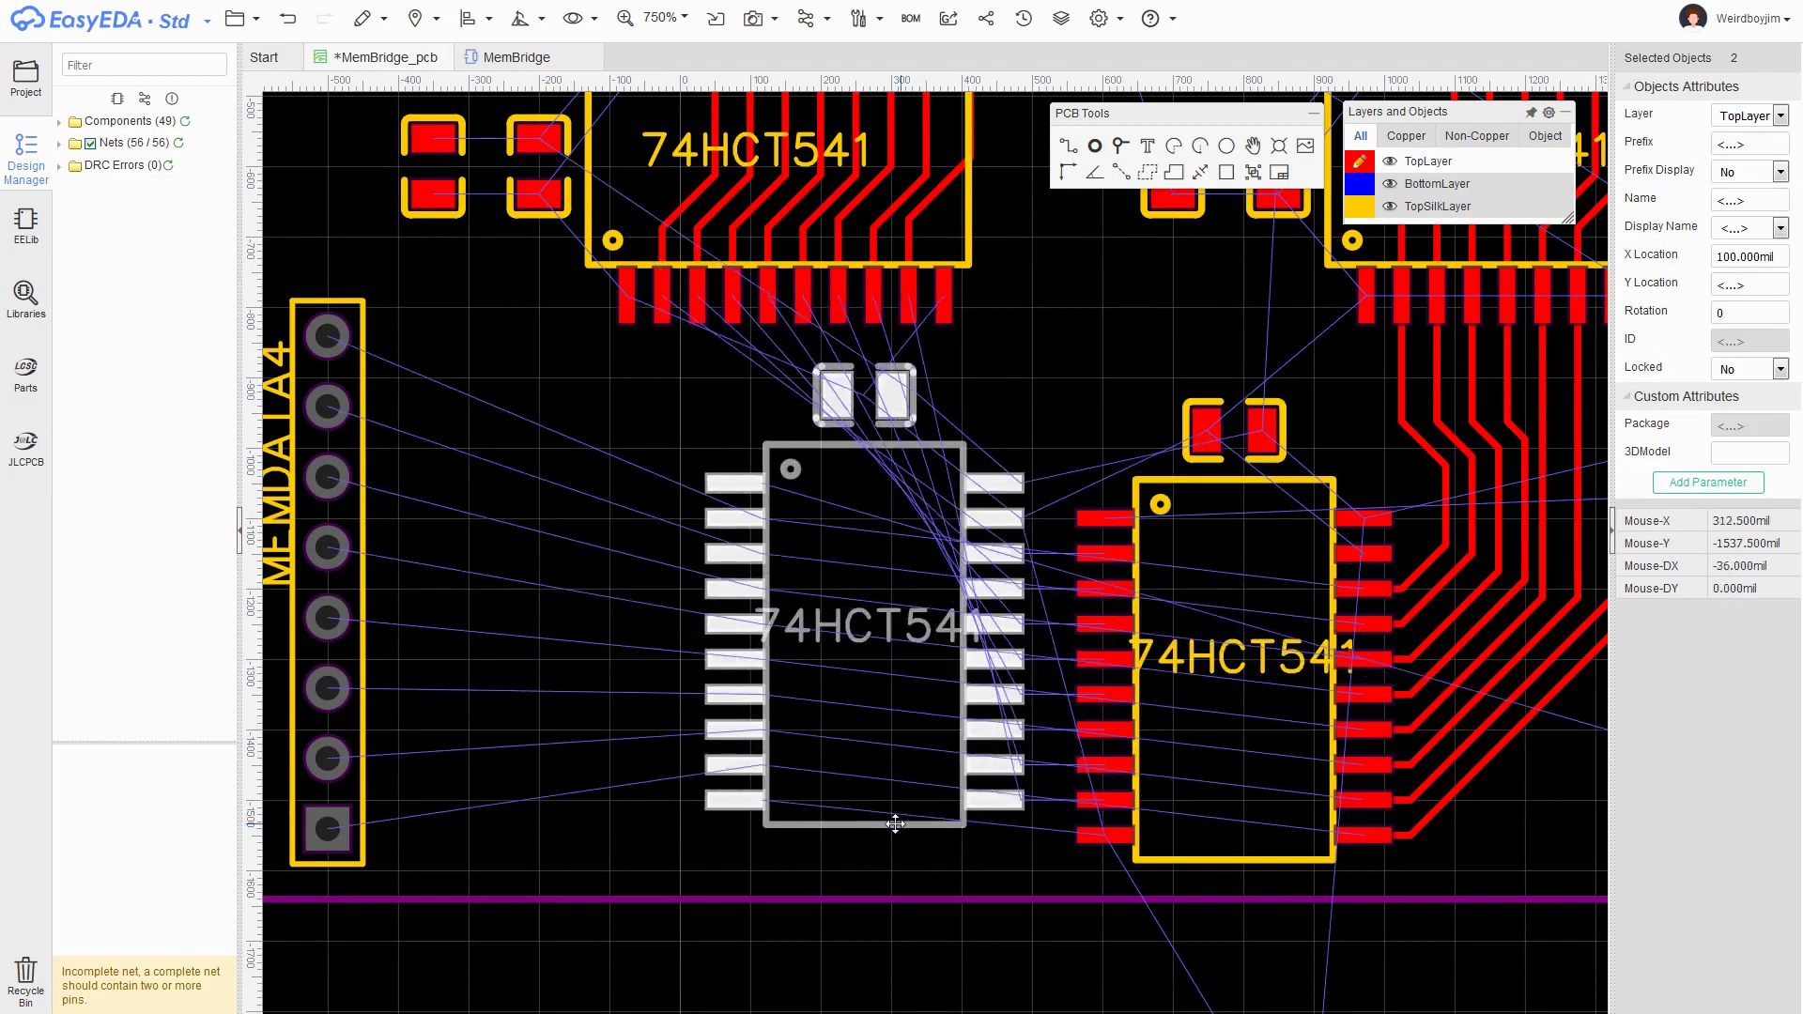
# - Route straight top-layer tracks between the facing pins of the two lower 74HCT541 buffers
pyautogui.press('w')
pyautogui.click(995, 554)
pyautogui.click(1104, 553)
pyautogui.click(994, 694)
pyautogui.click(1103, 696)
pyautogui.click(1104, 800)
pyautogui.rightClick(1105, 800)
pyautogui.scroll(-2, 831, 498)
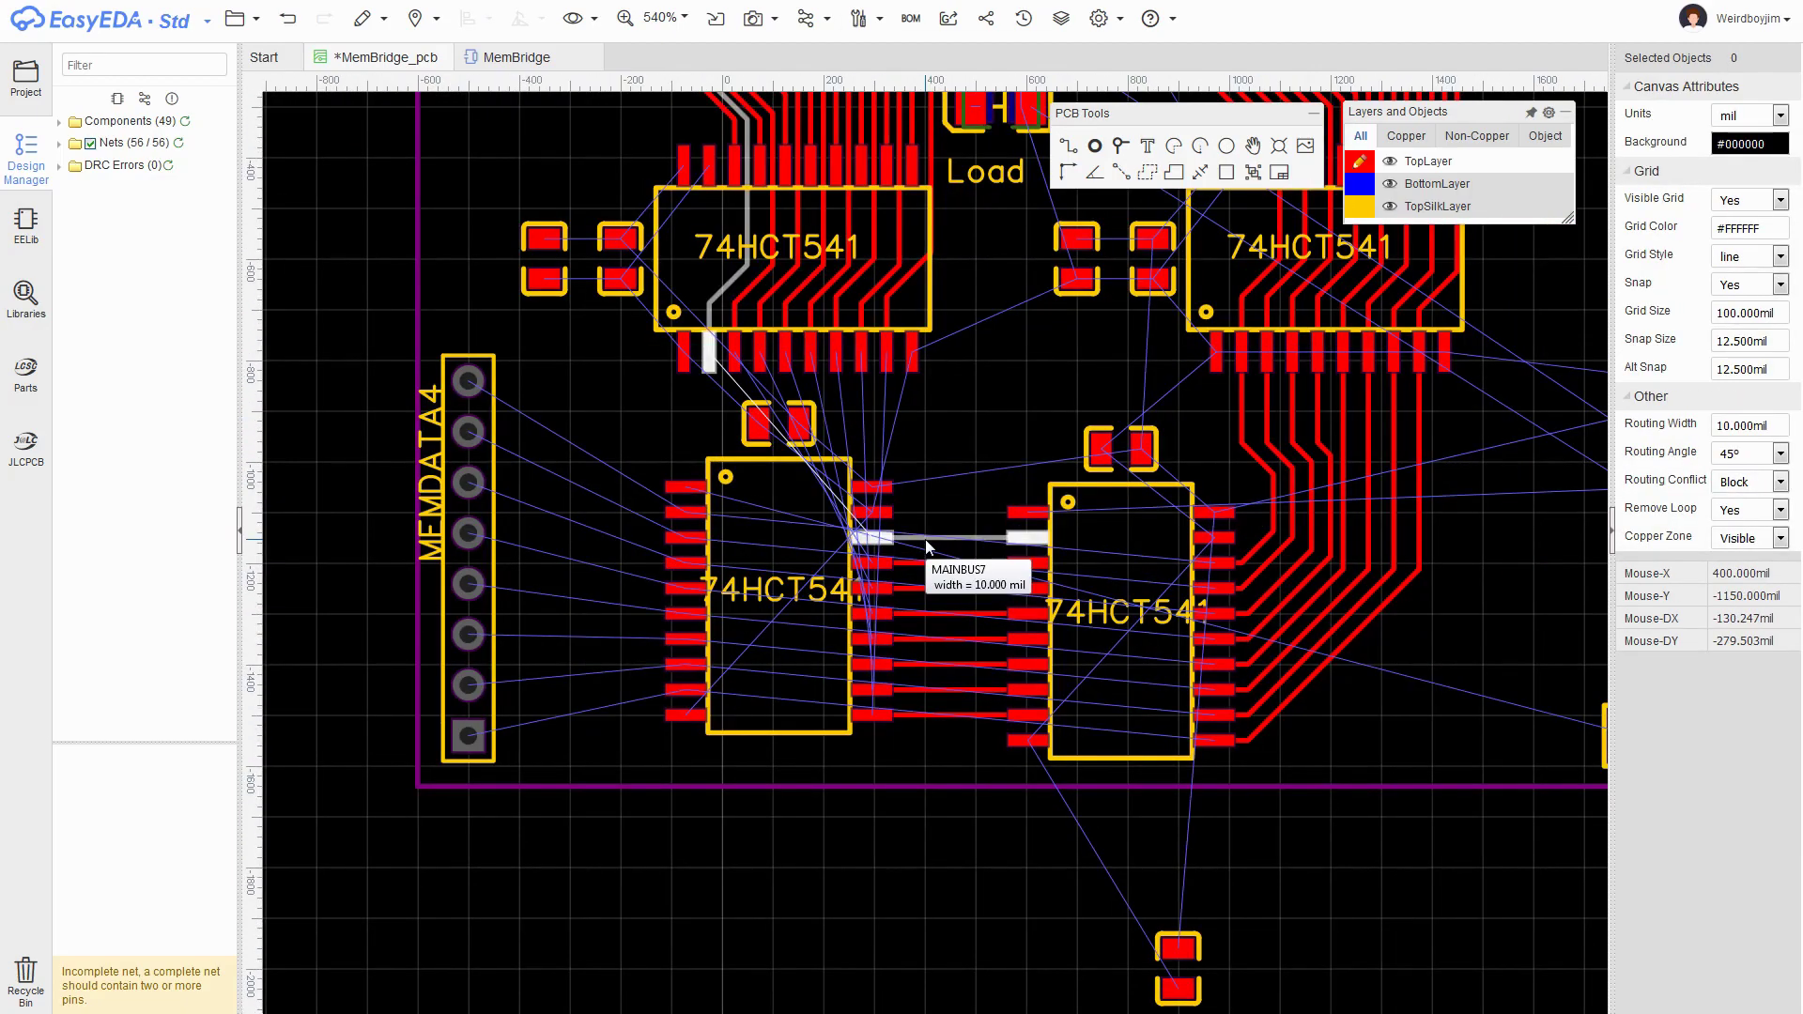
# - Undo the tracks between the two lower buffers and the last shift of the left one
pyautogui.hotkey('ctrl', 'z')
pyautogui.hotkey('ctrl', 'z')
pyautogui.hotkey('ctrl', 'z')
pyautogui.hotkey('ctrl', 'z')
pyautogui.hotkey('ctrl', 'z')
pyautogui.hotkey('ctrl', 'z')
pyautogui.hotkey('ctrl', 'z')
pyautogui.hotkey('ctrl', 'z')
pyautogui.scroll(4, 1127, 484)
pyautogui.moveTo(1127, 484); pyautogui.dragTo(893, 225, button='right')
pyautogui.scroll(-2, 1270, 721)
pyautogui.moveTo(1270, 721); pyautogui.dragTo(1084, 665, button='right')
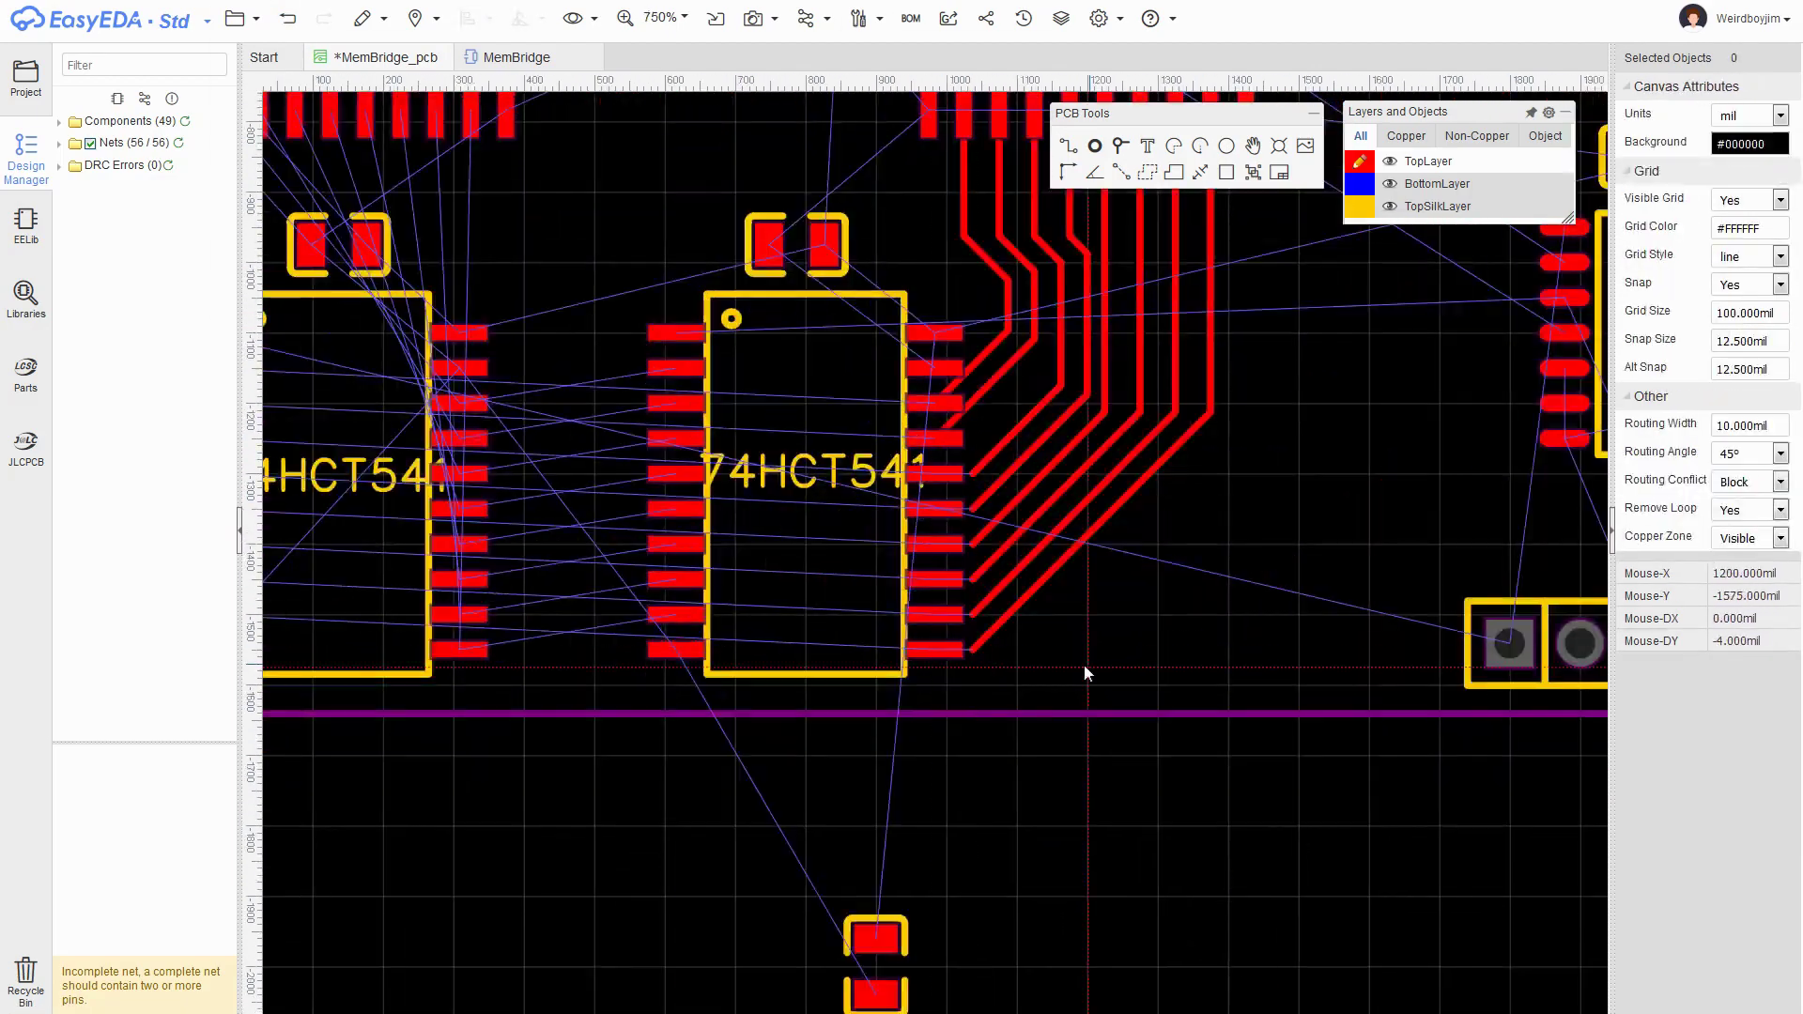
# - Route the MAINBUS tracks between the facing pins of the two lower 74HCT541 buffers with sloped middle segments, leaving room between neighbouring tracks
pyautogui.click(943, 403)
pyautogui.click(943, 473)
pyautogui.click(943, 510)
pyautogui.click(943, 579)
pyautogui.click(943, 650)
pyautogui.moveTo(943, 650); pyautogui.dragTo(1280, 673, button='right')
pyautogui.click(797, 673)
pyautogui.click(1012, 532)
pyautogui.click(797, 531)
pyautogui.click(1012, 497)
pyautogui.rightClick(917, 667)
pyautogui.scroll(1, 910, 714)
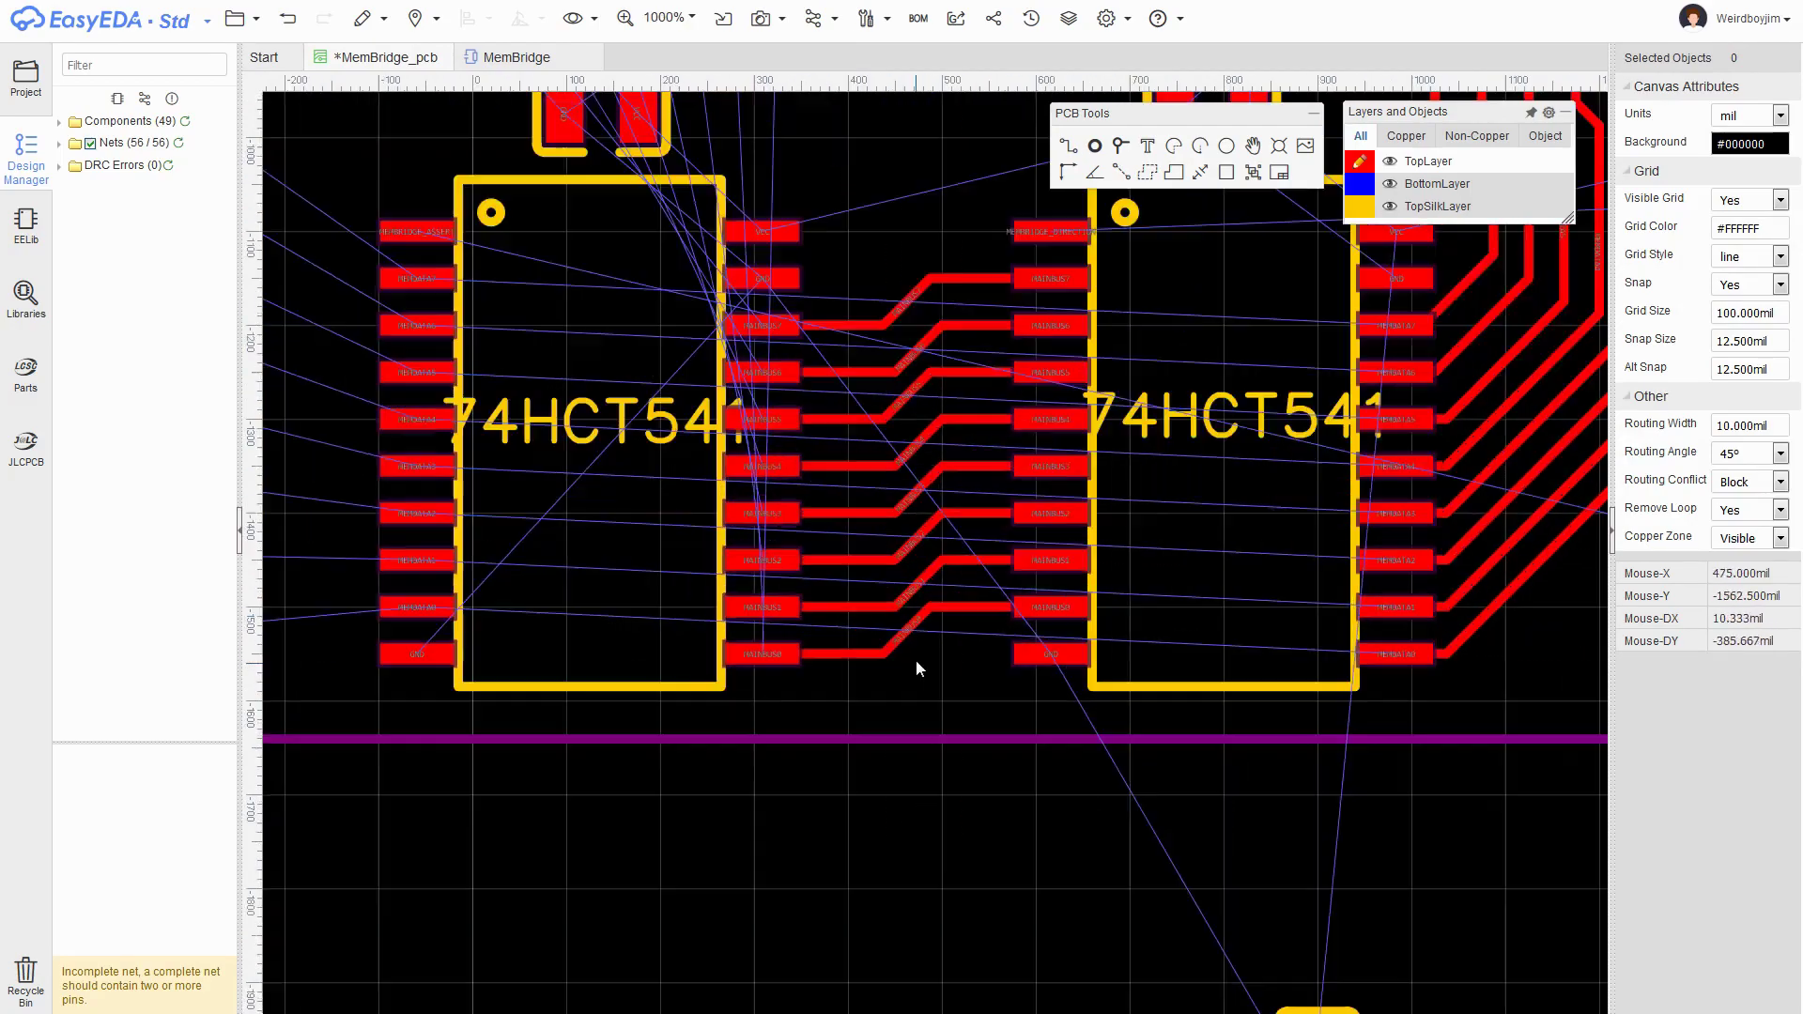
pyautogui.scroll(-2, 873, 303)
pyautogui.scroll(3, 841, 225)
pyautogui.moveTo(993, 512); pyautogui.dragTo(903, 520)
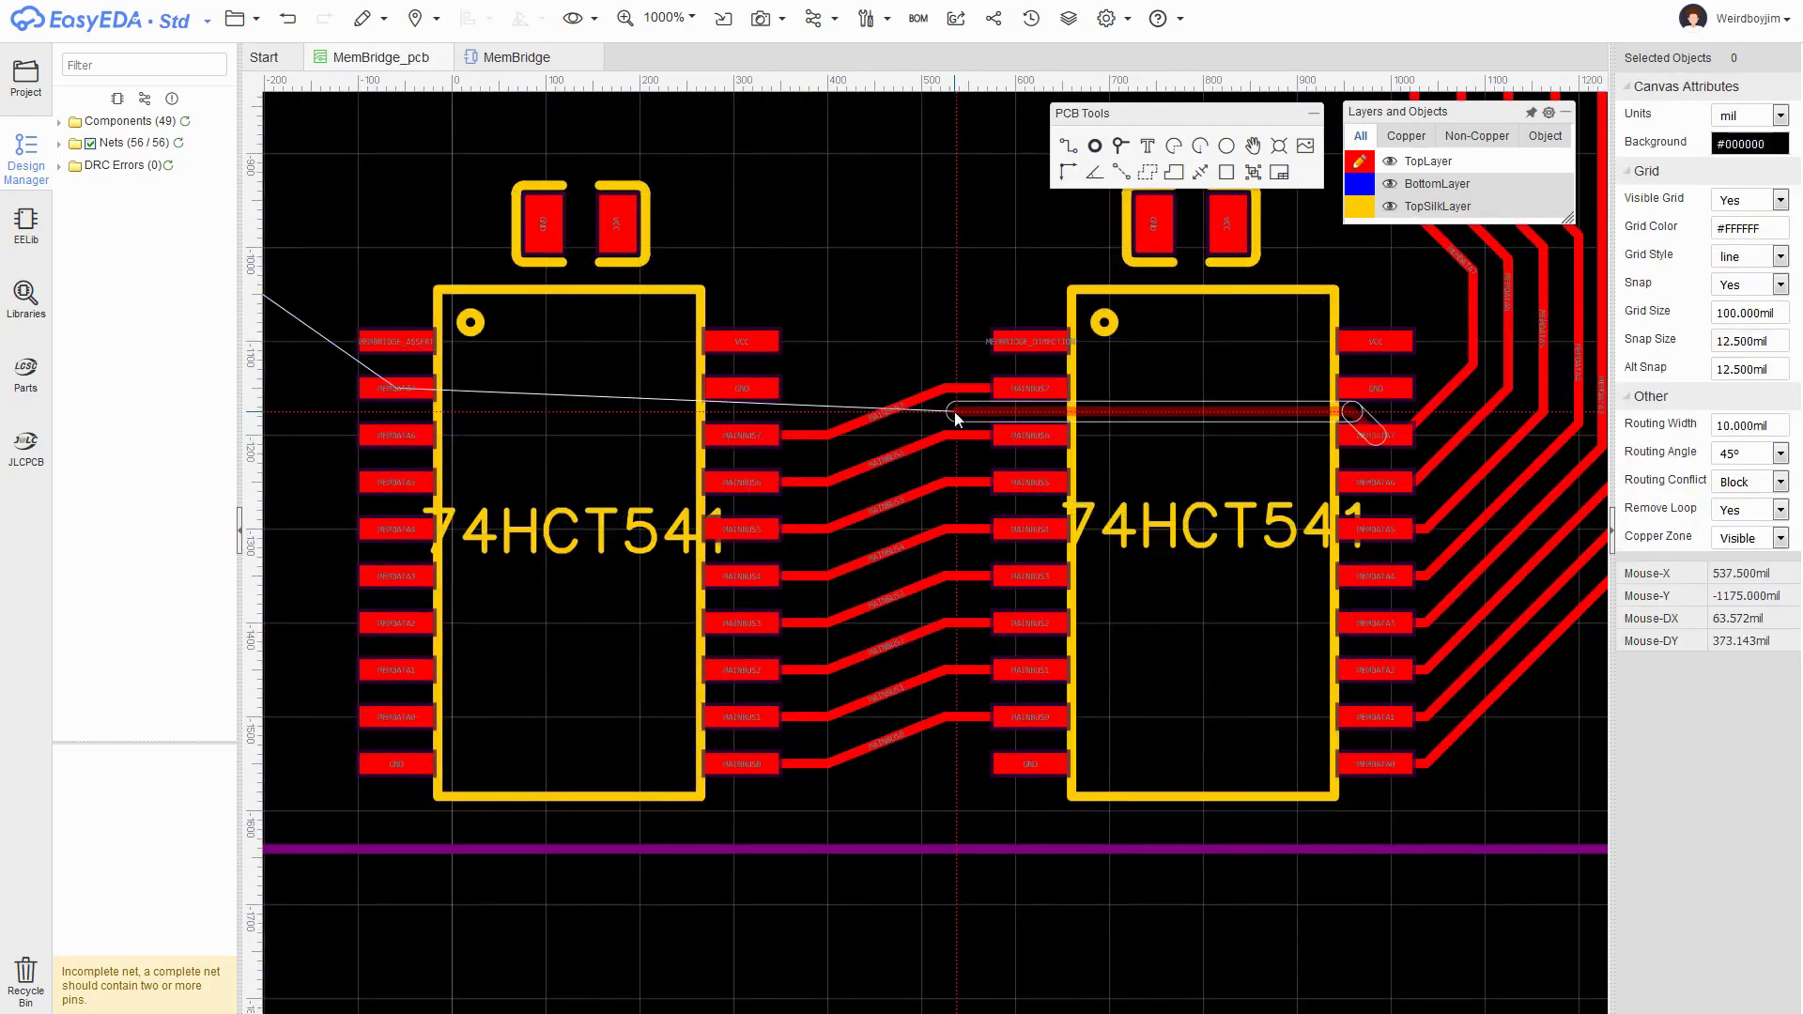
# - Route the MEMDATA tracks through the lower buffers, between the MAINBUS tracks, and on to the pins of the MEMDATA4 header
pyautogui.scroll(-3, 1352, 673)
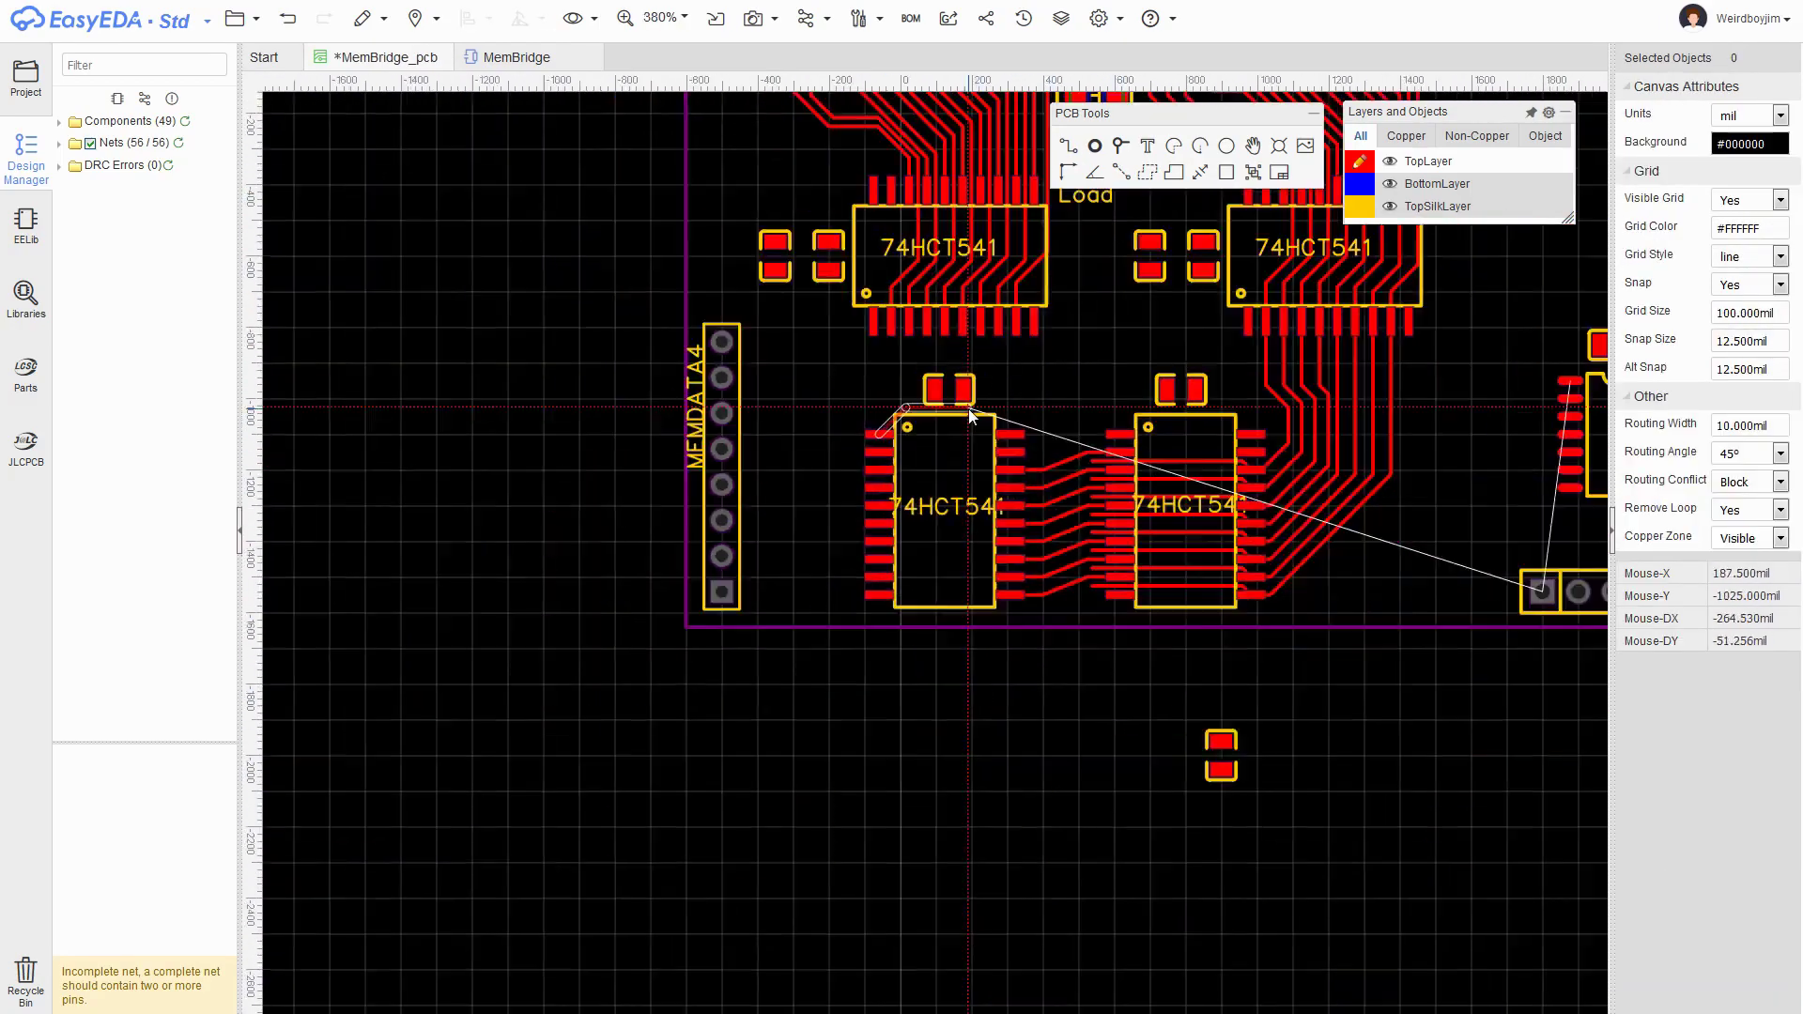
pyautogui.scroll(2, 967, 409)
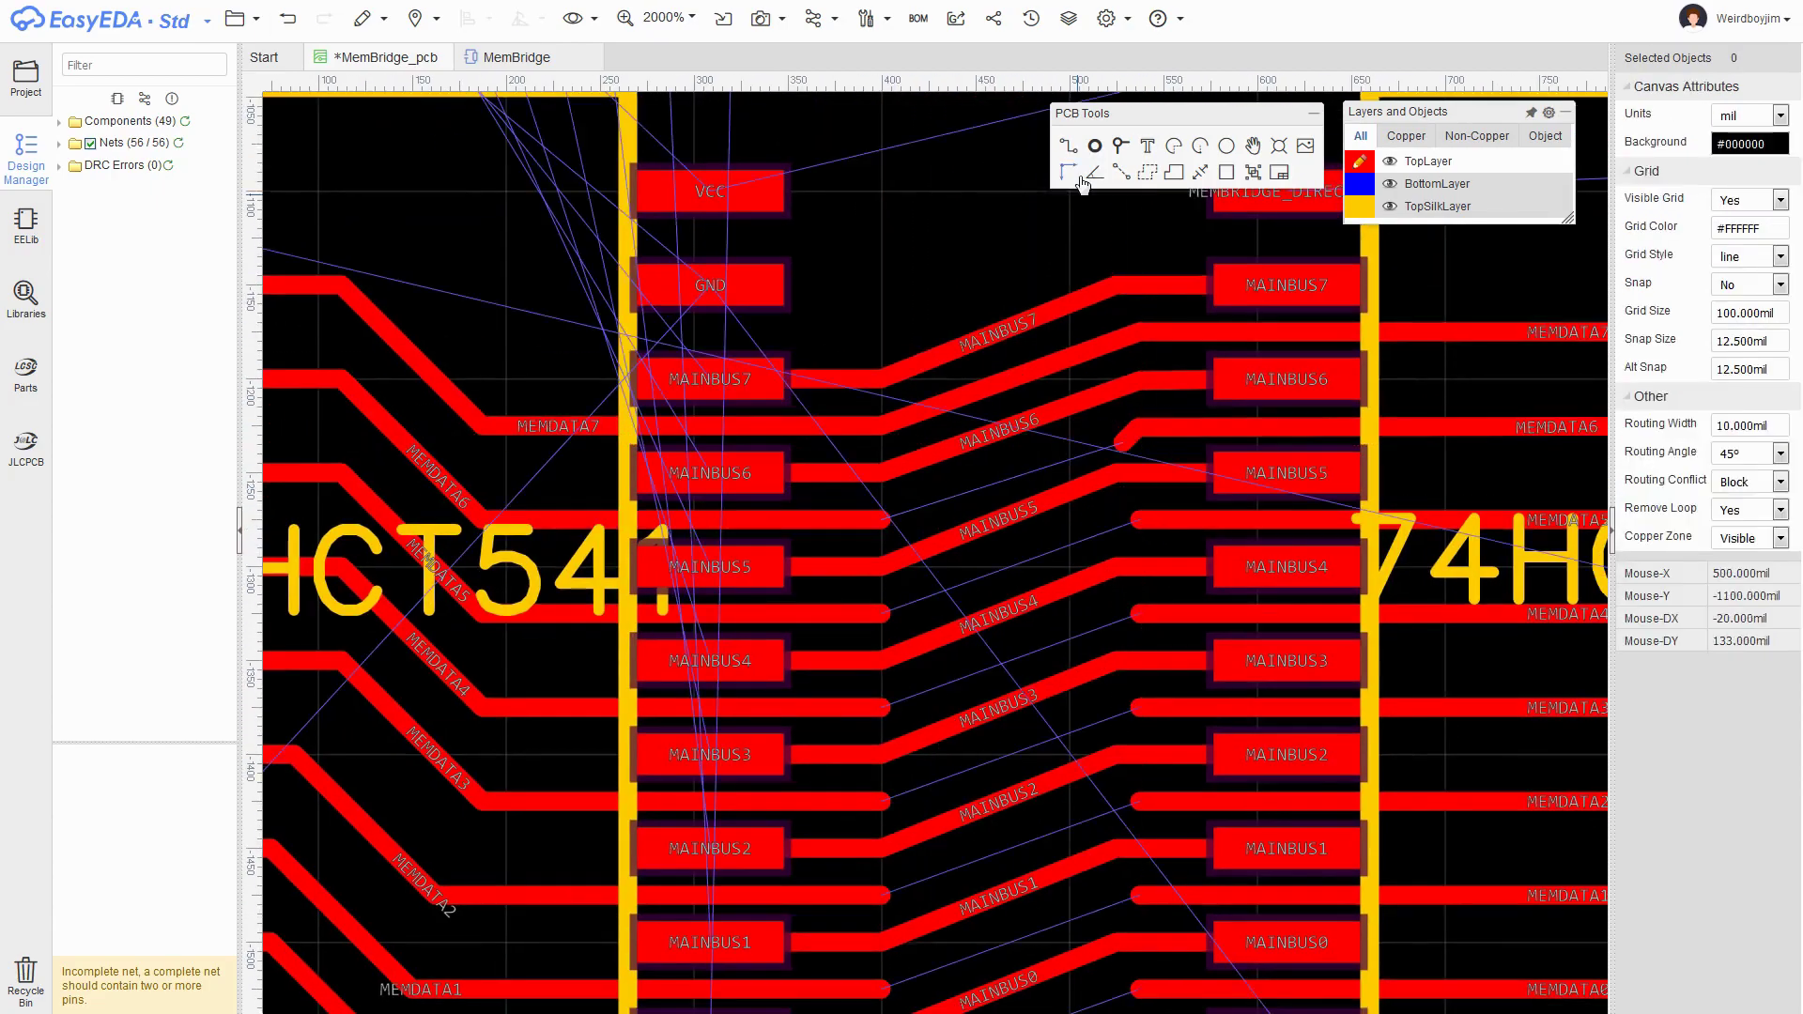
pyautogui.moveTo(1117, 441); pyautogui.dragTo(1149, 321, button='right')
pyautogui.click(1118, 620)
pyautogui.click(1147, 728)
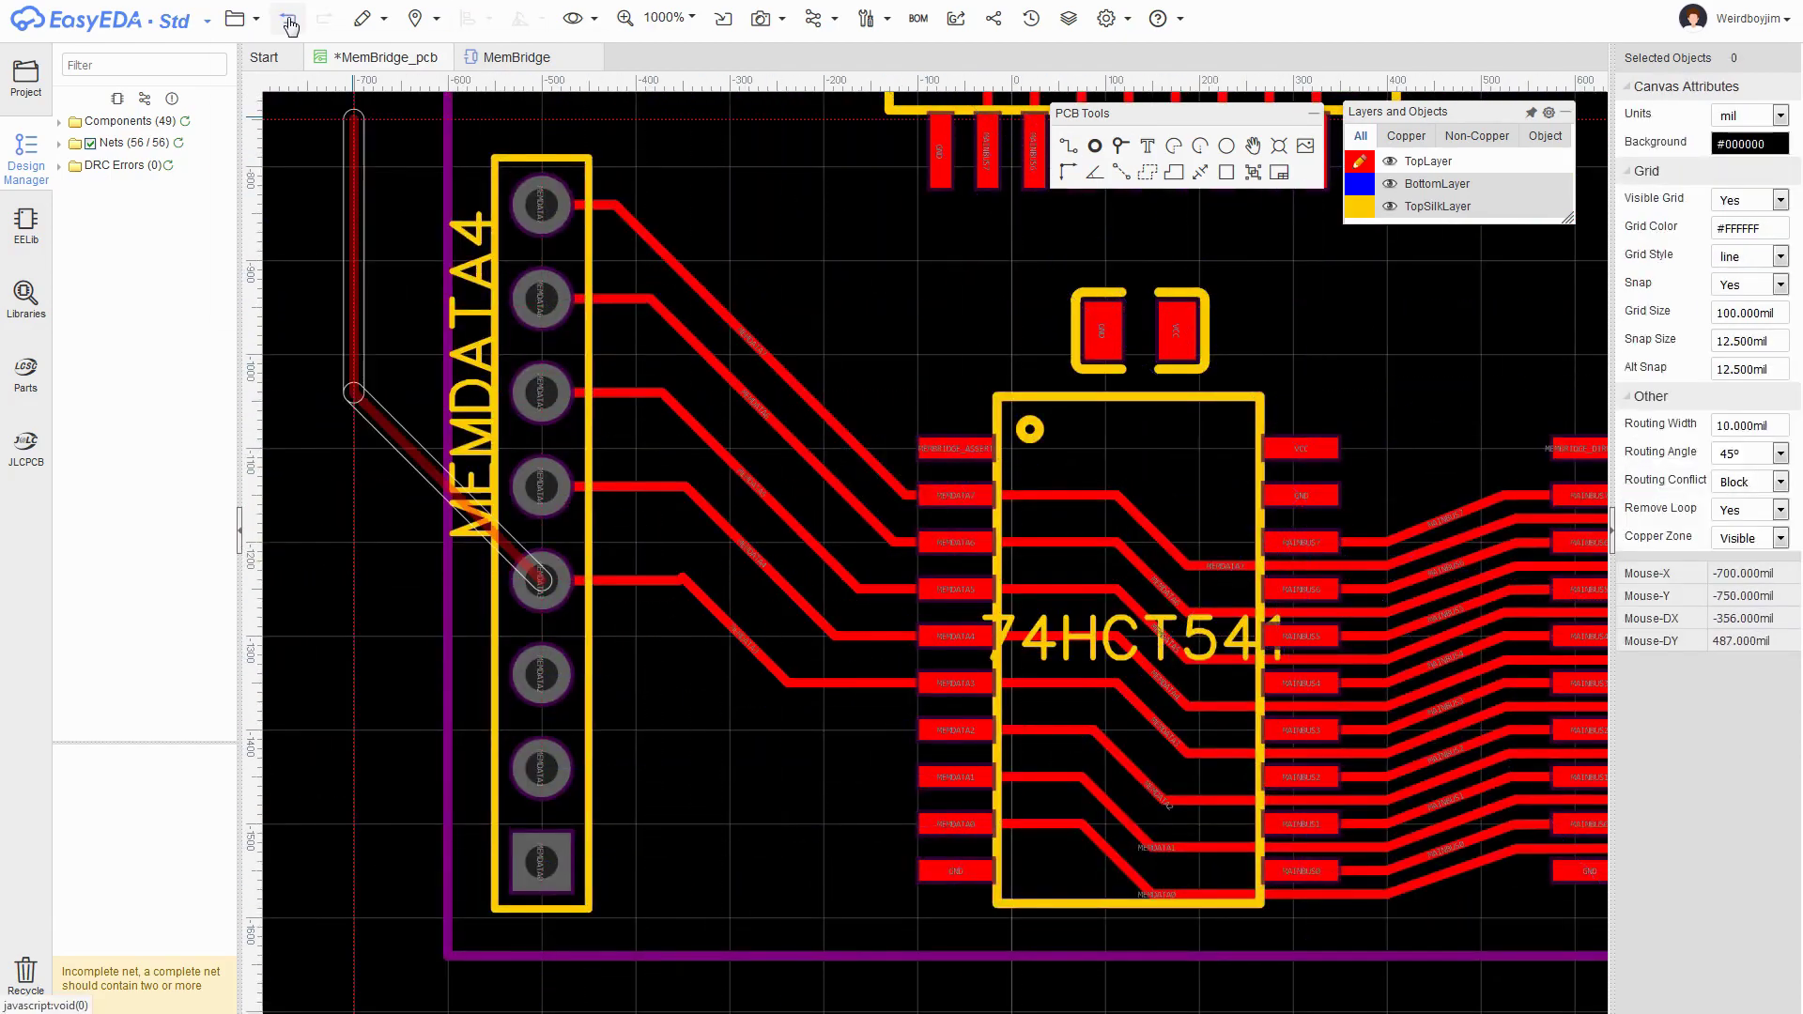
pyautogui.scroll(-3, 712, 442)
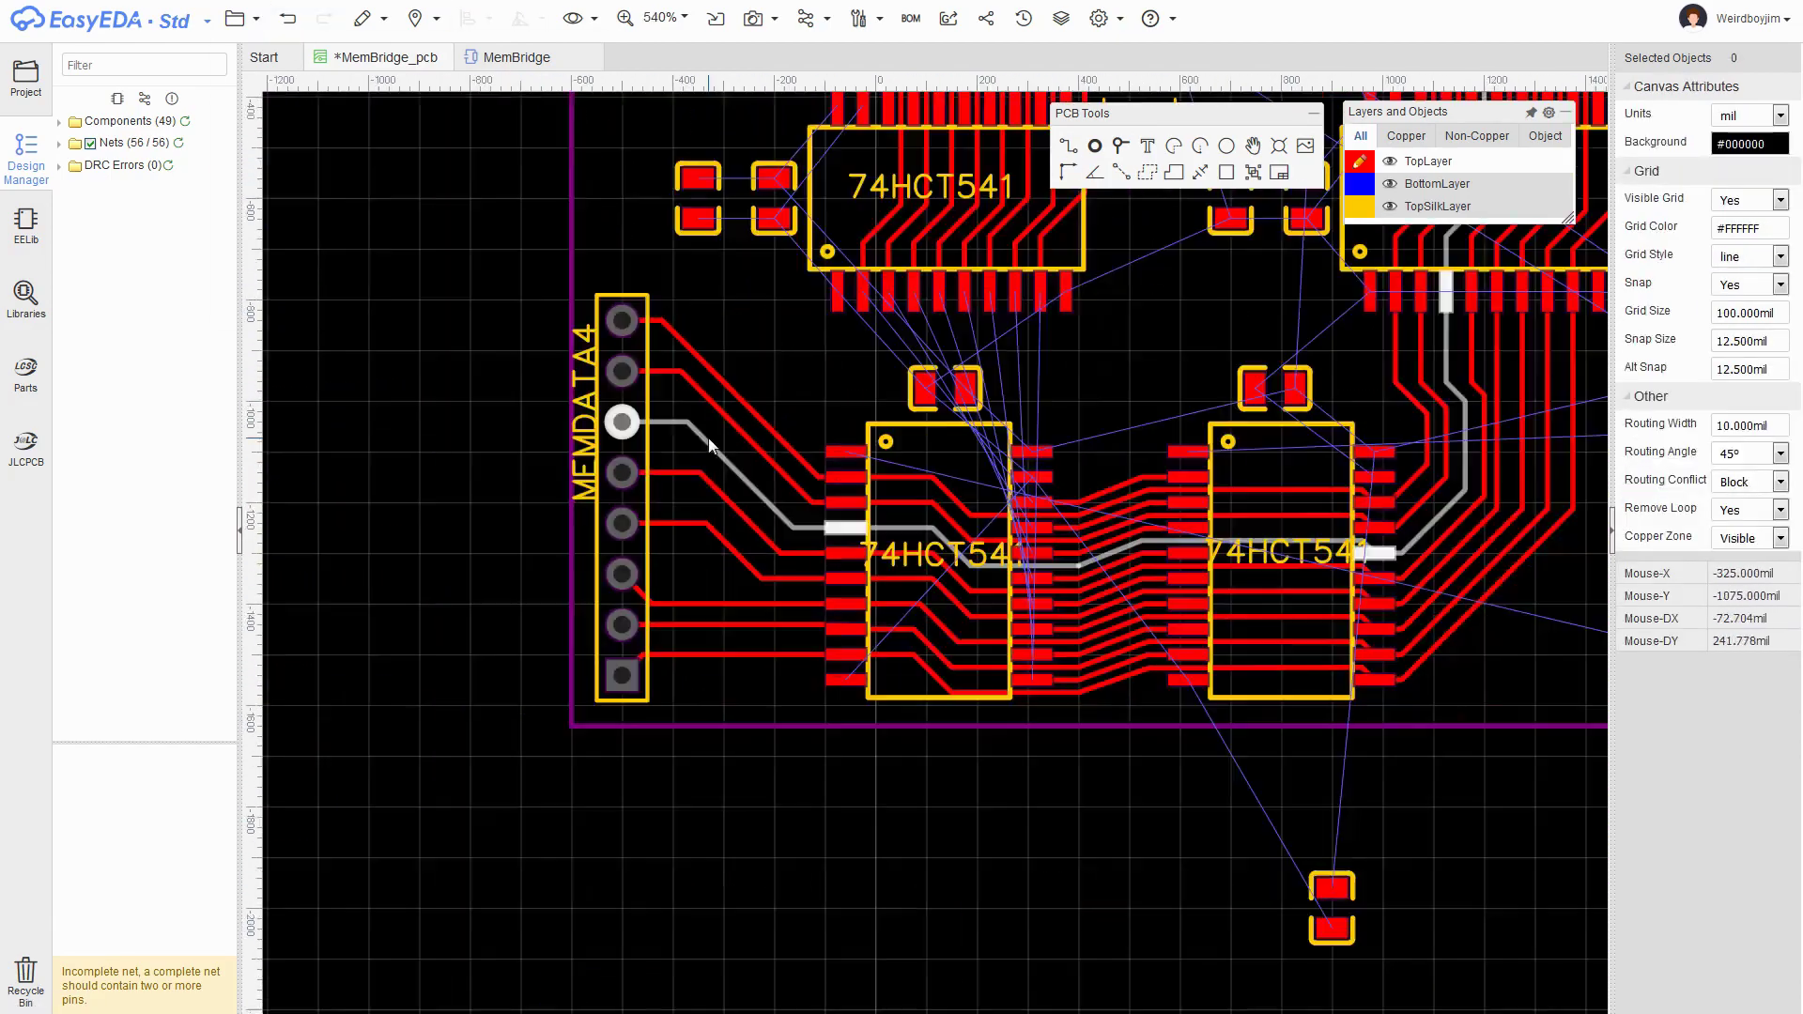
# - Place a via on each MAINBUS track between the two lower buffers
pyautogui.scroll(4, 1191, 523)
pyautogui.click(1051, 422)
pyautogui.click(1067, 489)
pyautogui.click(1072, 555)
pyautogui.click(1075, 620)
pyautogui.click(1079, 686)
# - Route MAINBUS signals from the upper left buffer's lower pins down to the lower buffers, switching to the bottom layer where tracks cross
pyautogui.moveTo(803, 113); pyautogui.dragTo(892, 371, button='right')
pyautogui.moveTo(1049, 525); pyautogui.dragTo(1208, 551, button='right')
pyautogui.click(1067, 146)
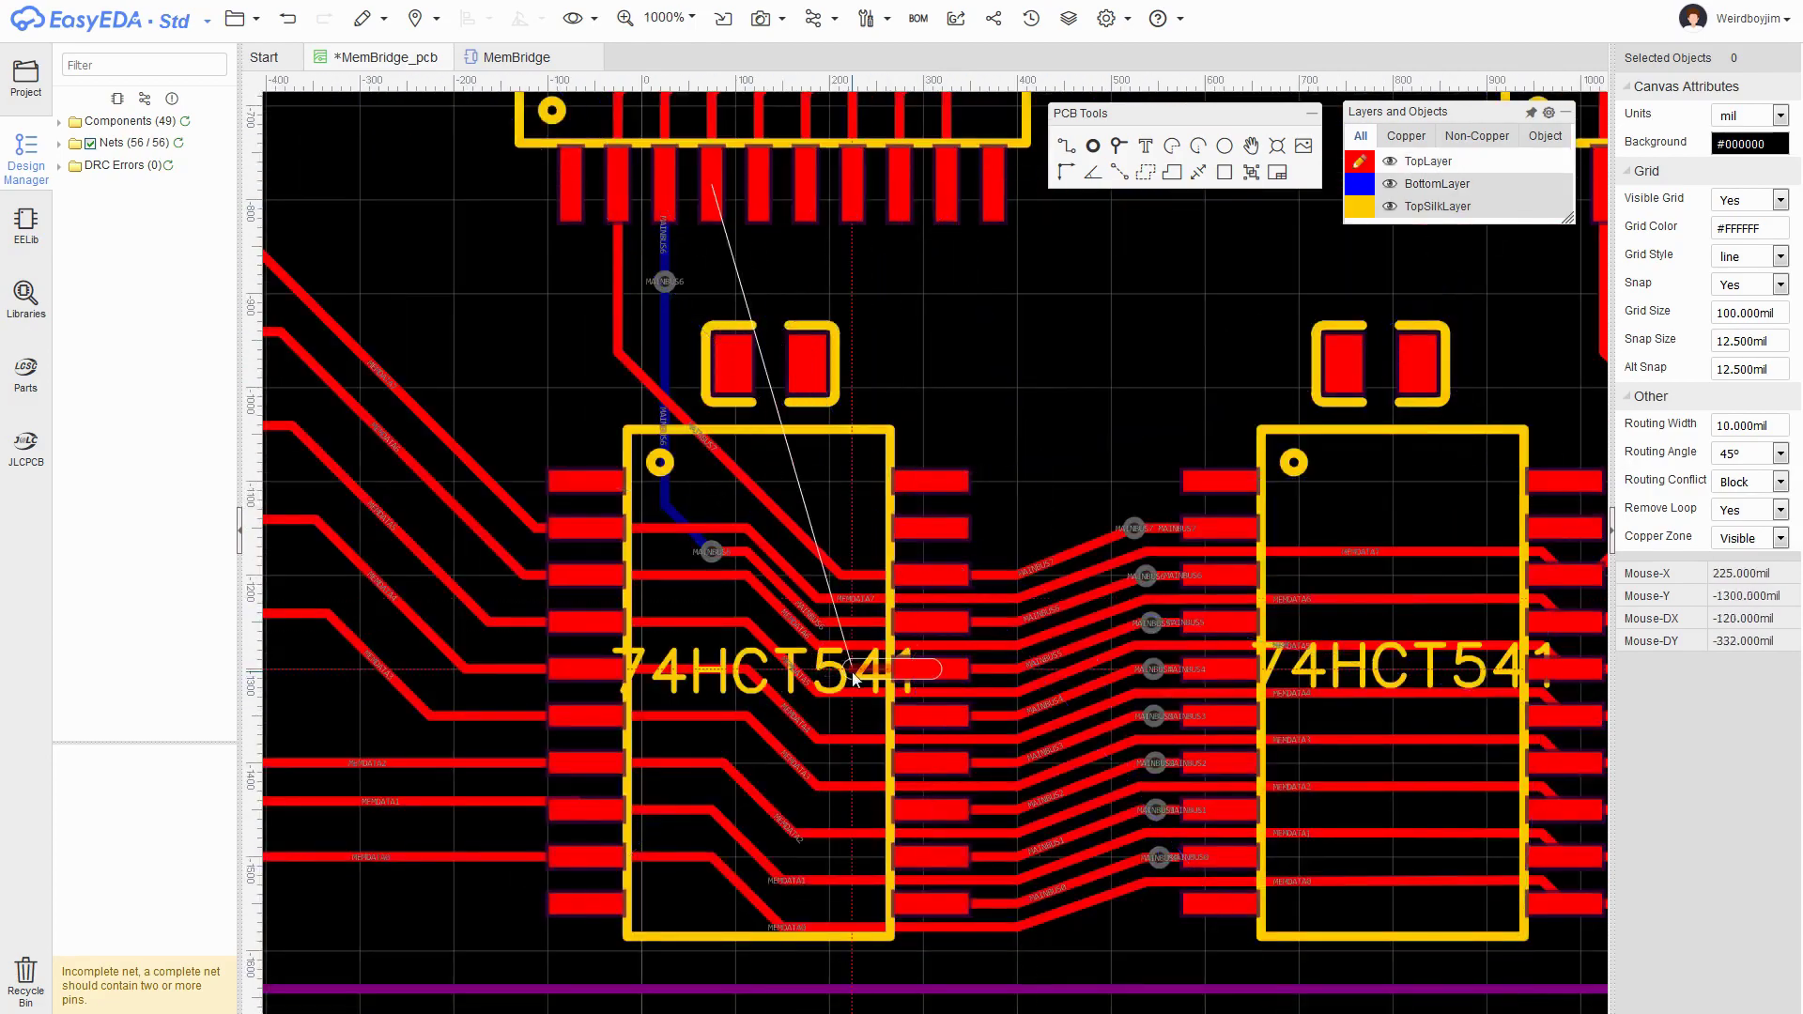
pyautogui.click(853, 669)
pyautogui.press('b')
pyautogui.click(770, 540)
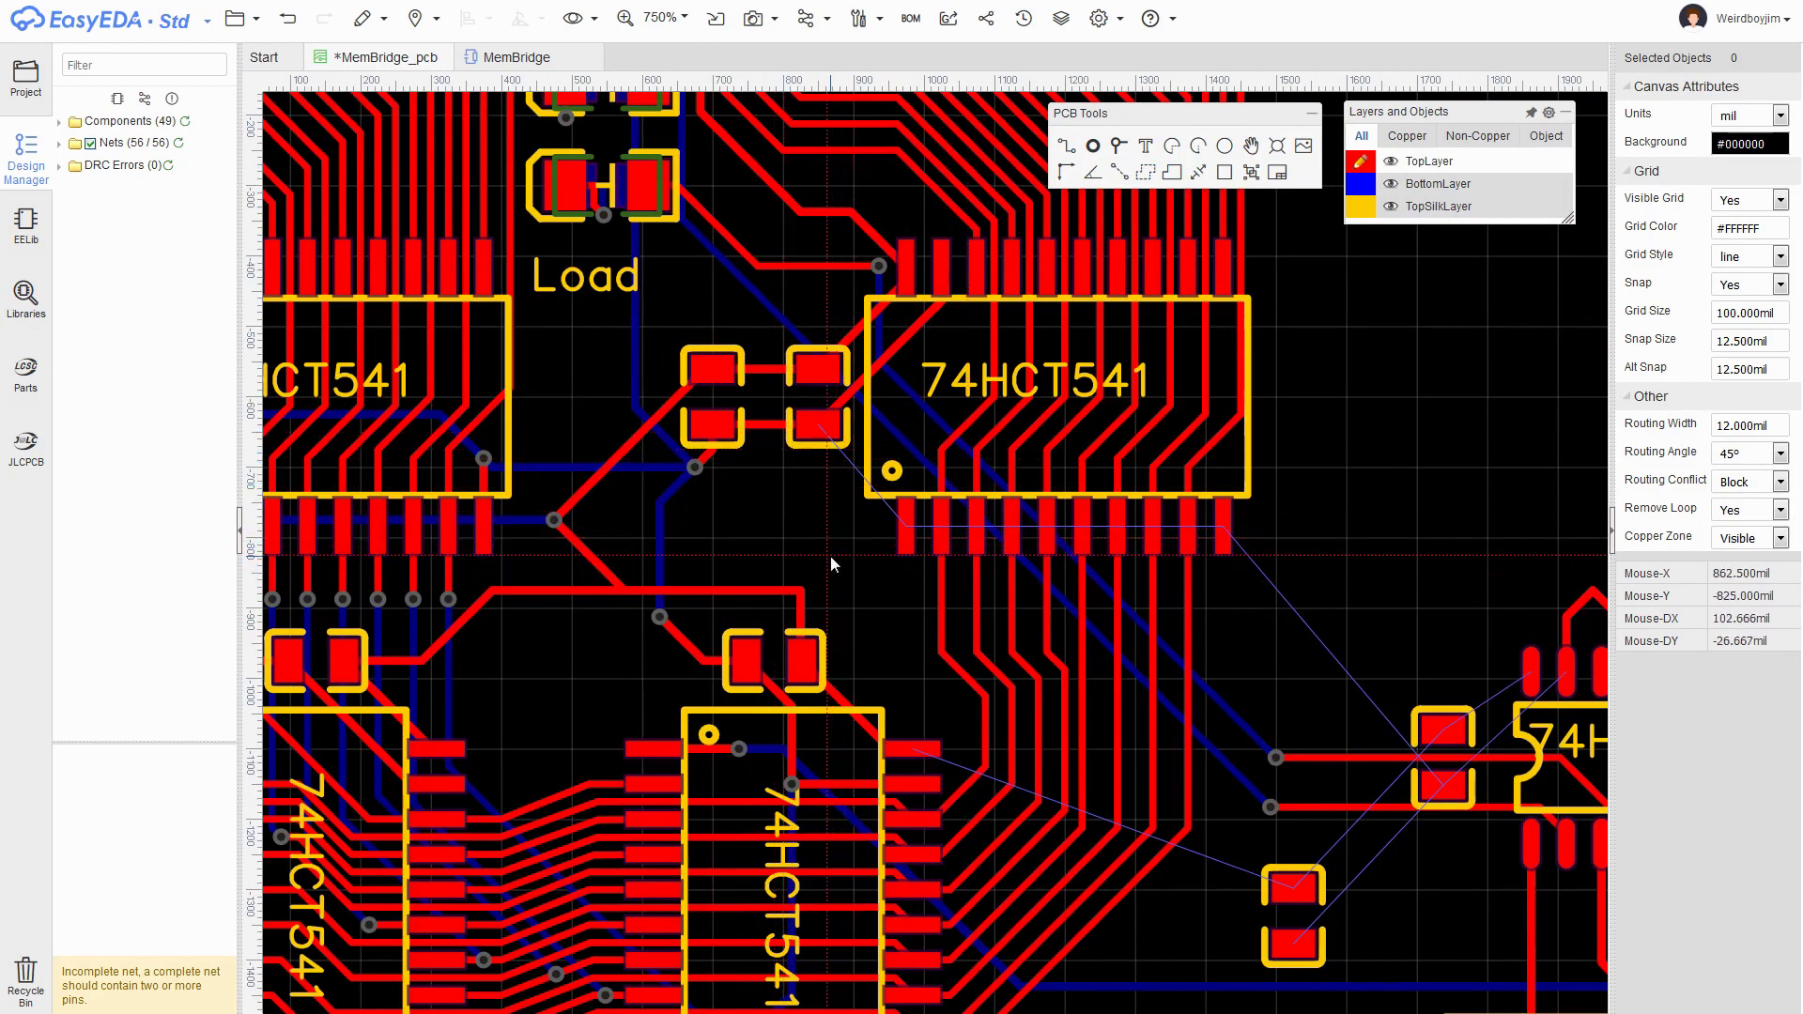
# - Connect the GND pin at the upper right buffer's lower corner to a via beside it
pyautogui.scroll(2, 1219, 523)
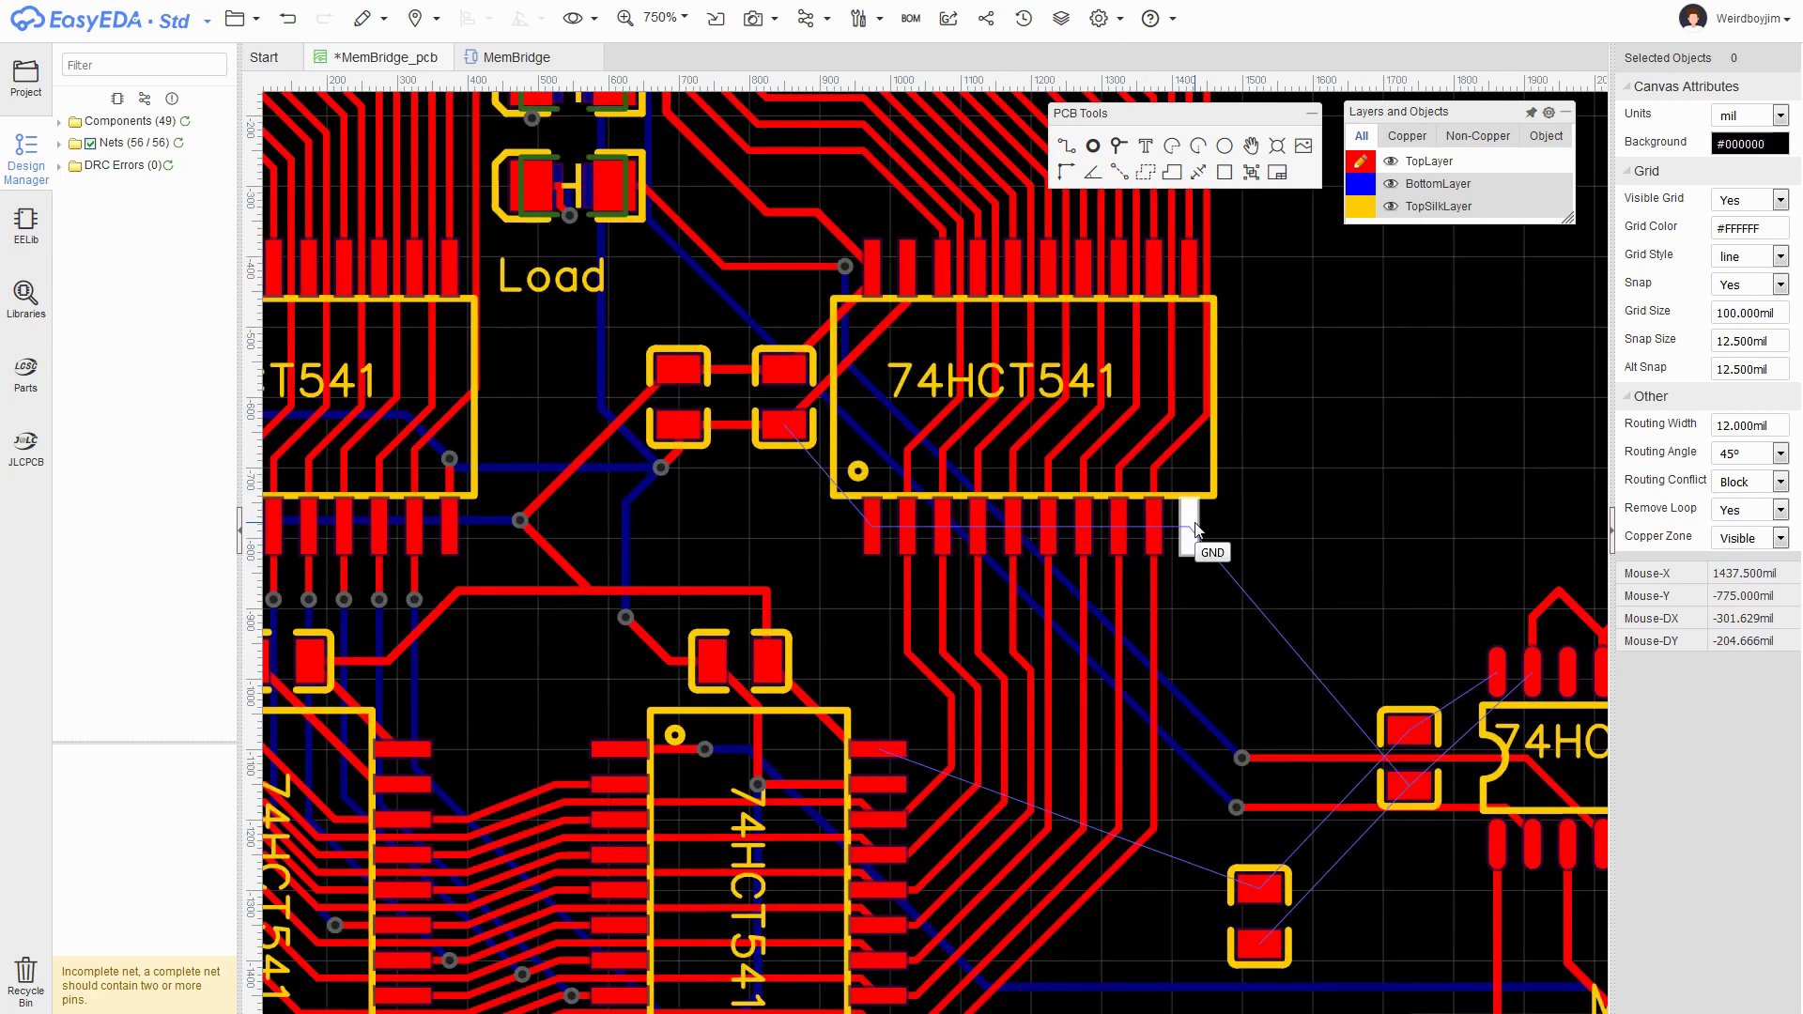
pyautogui.press('b')
pyautogui.click(1118, 148)
pyautogui.press('t')
pyautogui.click(813, 352)
# - Connect the 74HCT04 capacitor's GND pad through a via to a bottom-layer track running beneath the chip towards its GND pin
pyautogui.scroll(-1, 813, 352)
pyautogui.moveTo(1377, 596); pyautogui.dragTo(984, 275, button='right')
pyautogui.scroll(1, 984, 275)
pyautogui.click(997, 388)
pyautogui.press('b')
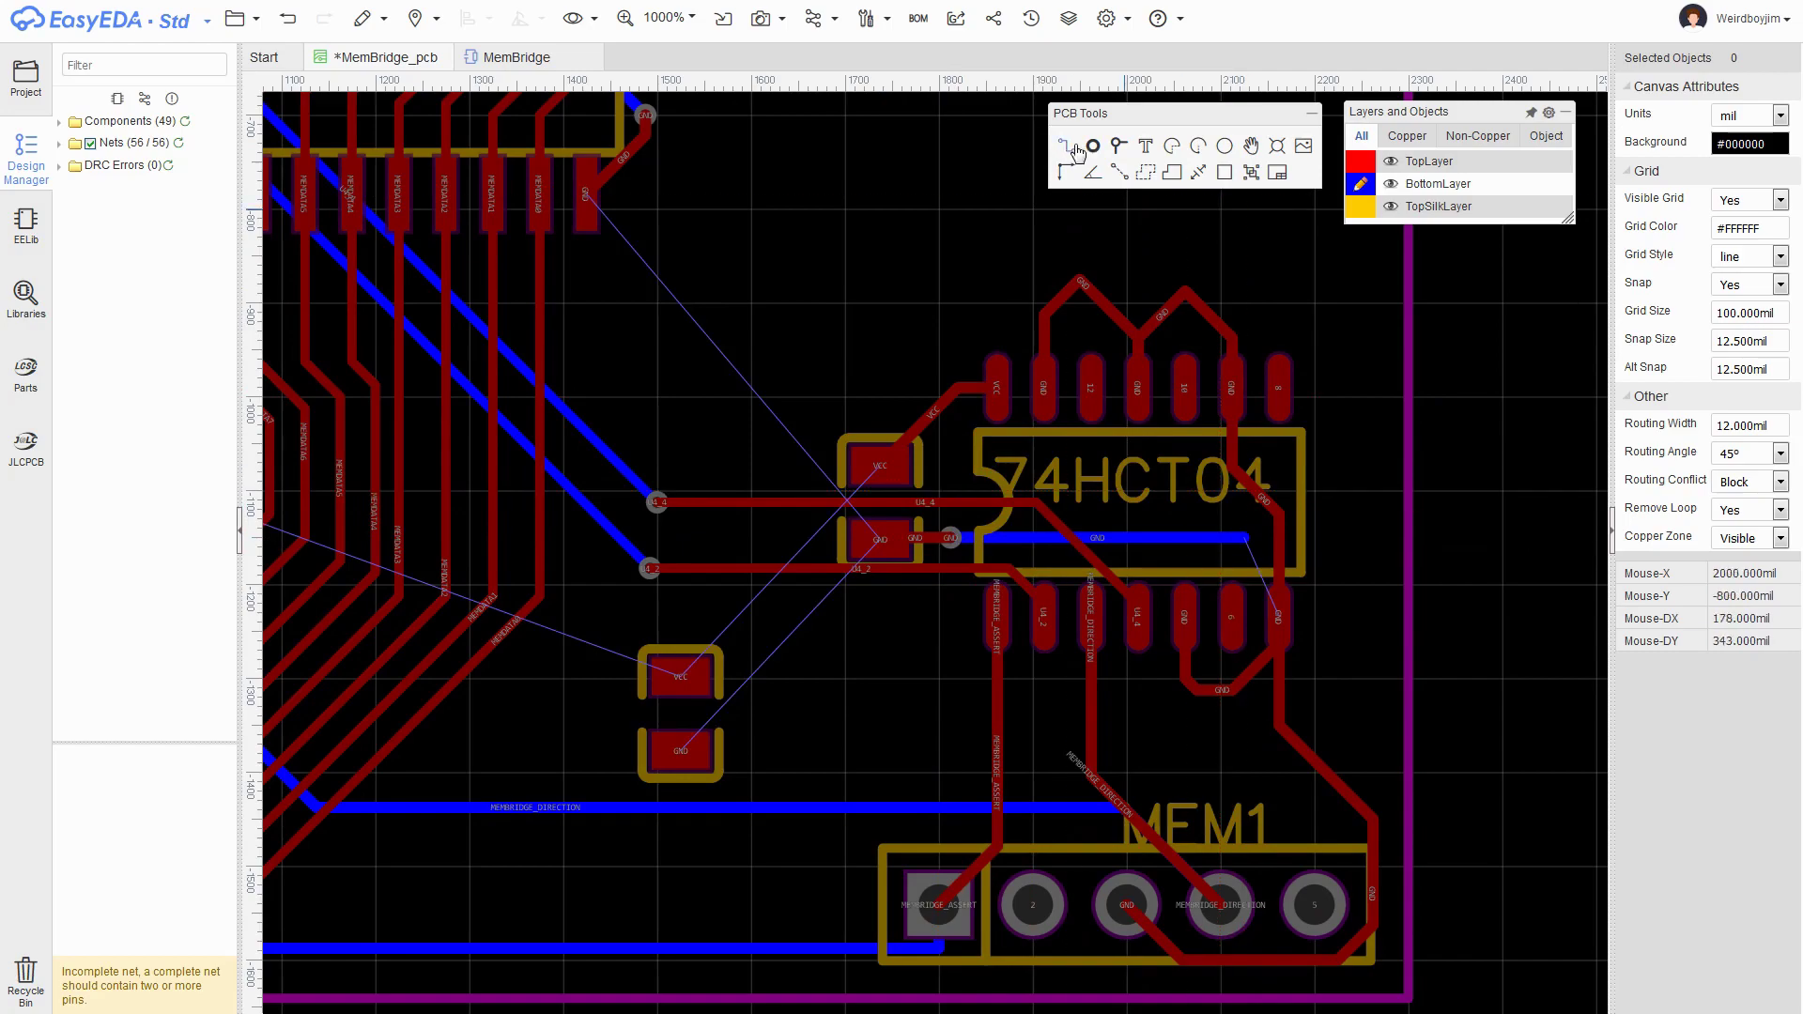
pyautogui.press('t')
# - Add vias beside the lower capacitor's VCC and GND pads and route its GND on the bottom layer to the 74HCT04 capacitor's GND via
pyautogui.moveTo(841, 675); pyautogui.dragTo(1014, 644, button='right')
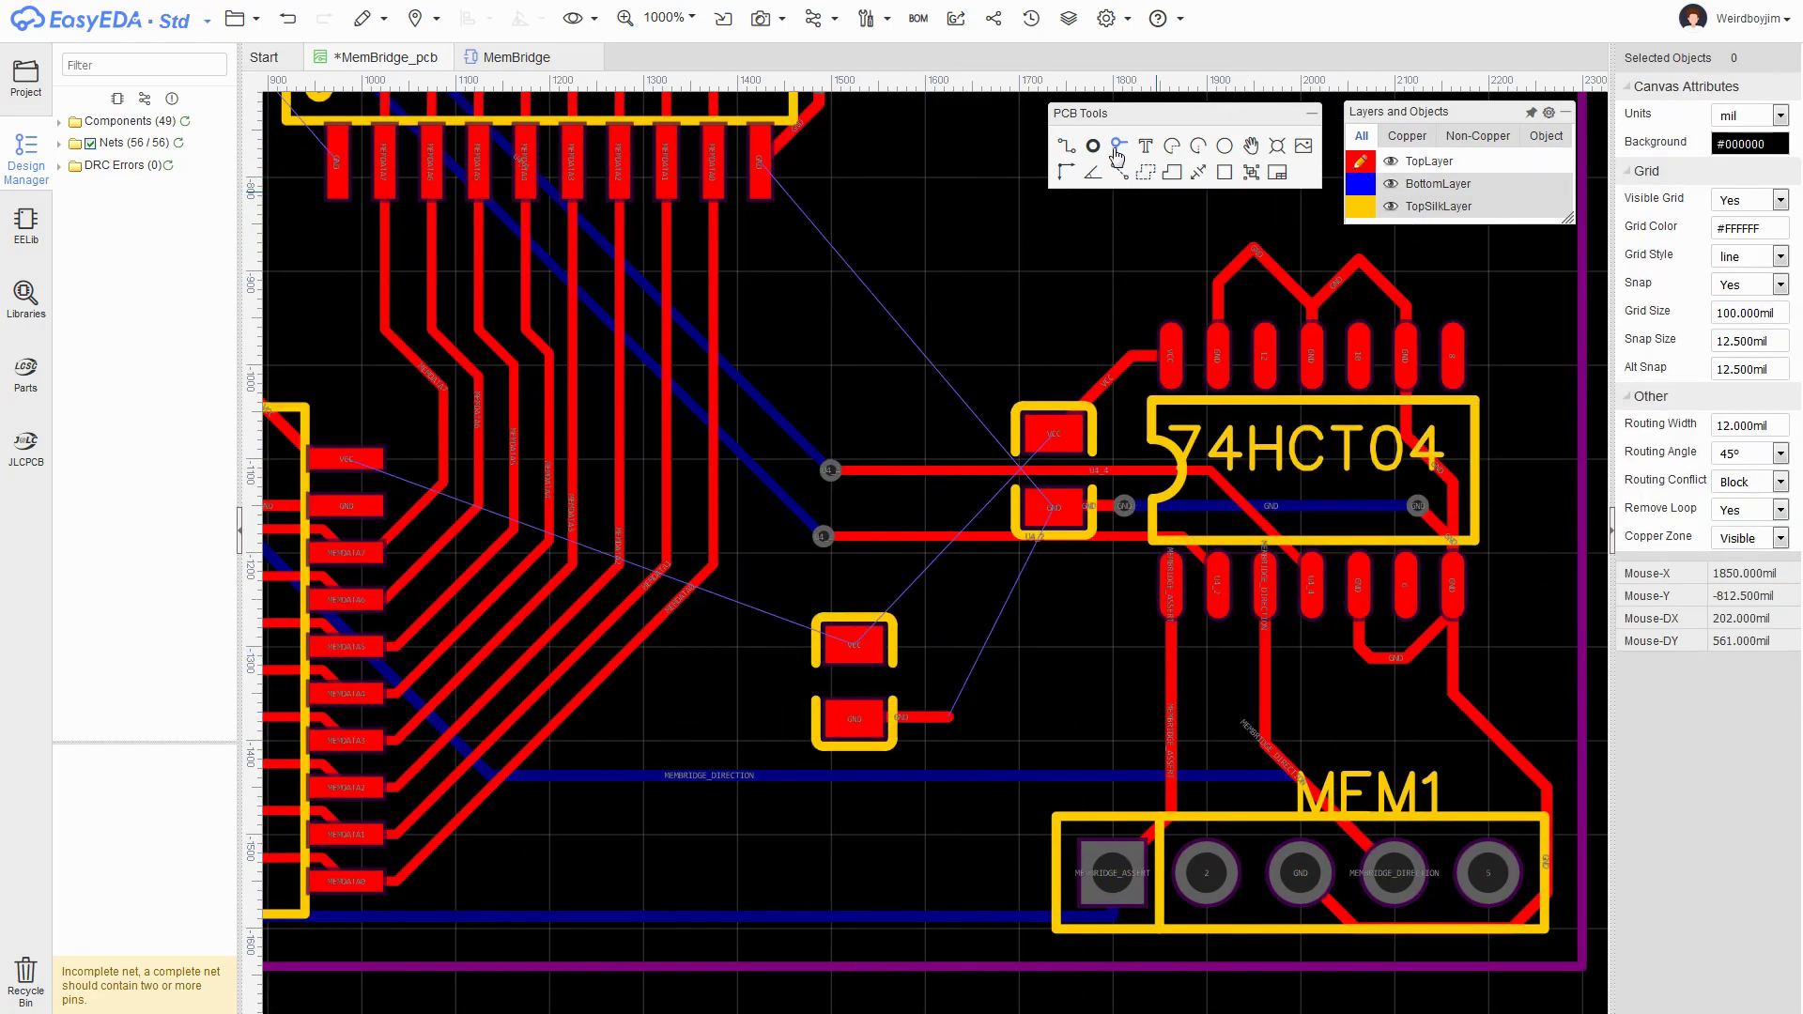
pyautogui.click(950, 646)
pyautogui.press('b')
pyautogui.press('w')
pyautogui.click(949, 717)
pyautogui.click(1124, 505)
pyautogui.moveTo(1083, 664); pyautogui.dragTo(1178, 692, button='right')
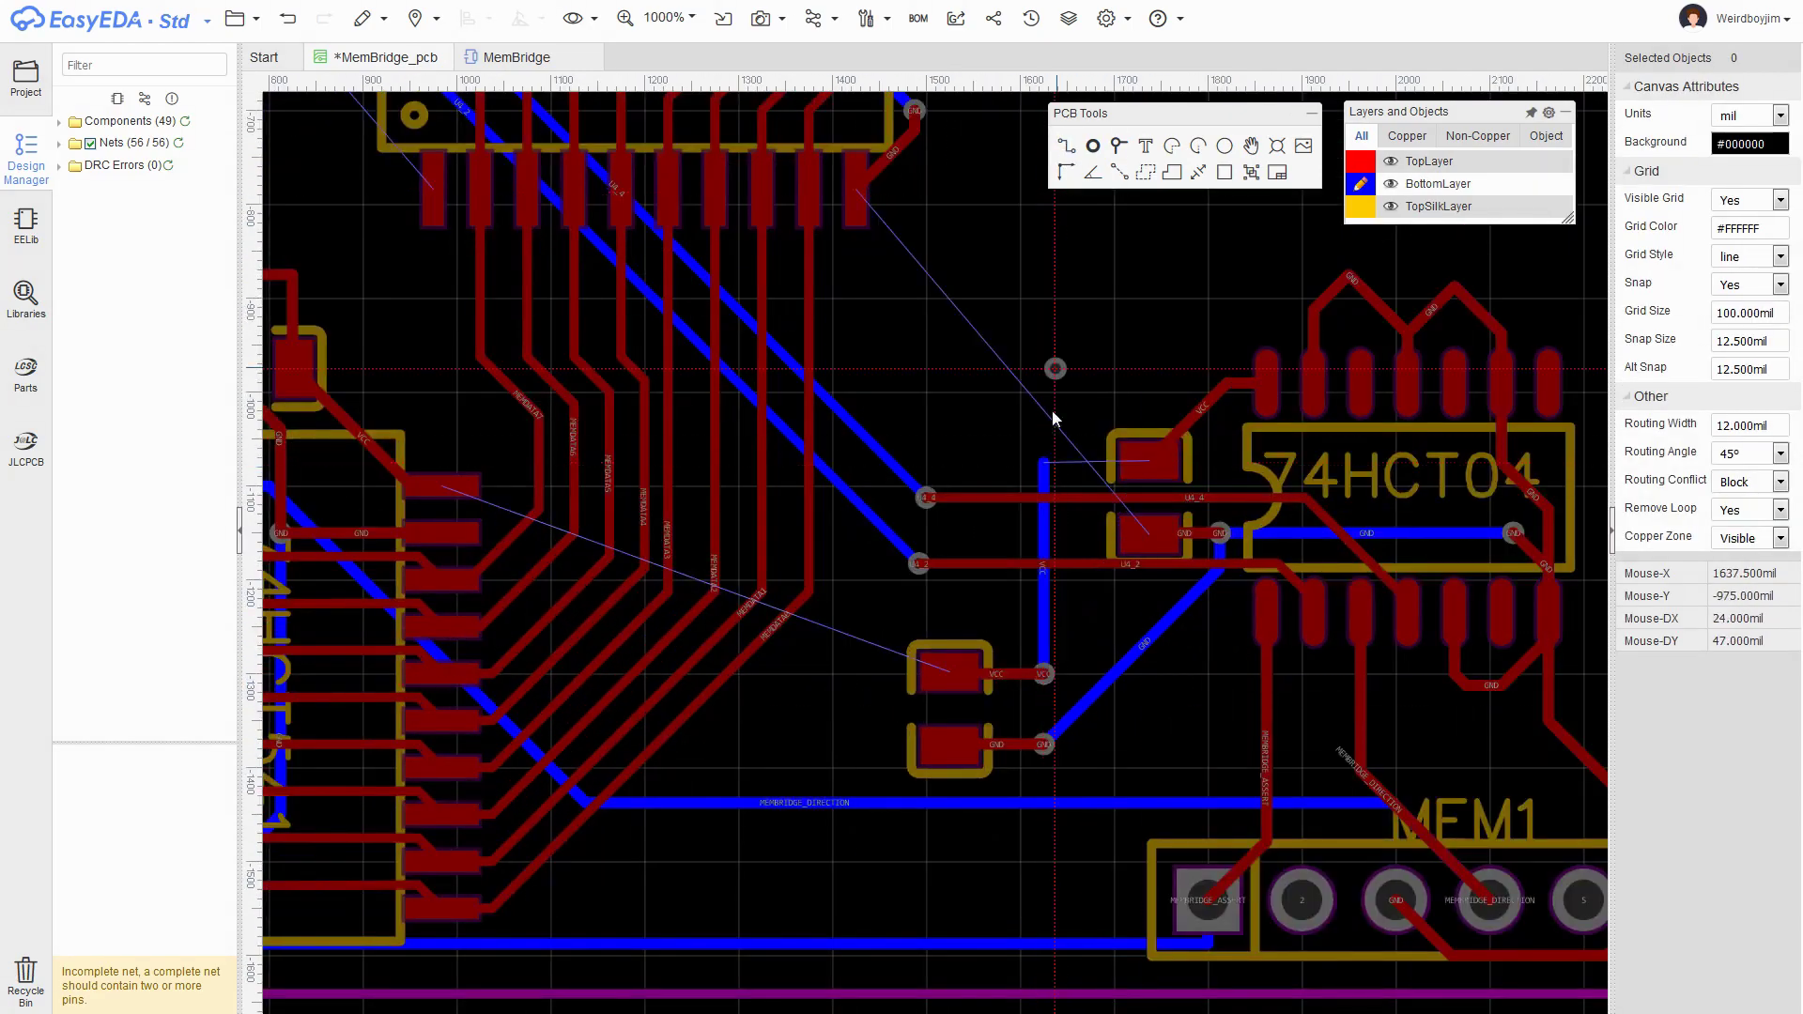
# - Bring the lower capacitor's VCC track up through a via and connect it to the 74HCT04 capacitor's VCC pad
pyautogui.click(1043, 462)
pyautogui.press('w')
pyautogui.click(1043, 463)
pyautogui.click(1149, 462)
# - Route a bottom-layer GND track from the 74HCT04 capacitor's via to the via beside the upper right buffer's GND pin
pyautogui.moveTo(1033, 300); pyautogui.dragTo(986, 451, button='right')
pyautogui.click(1159, 674)
pyautogui.click(853, 252)
pyautogui.moveTo(588, 480); pyautogui.dragTo(1088, 359, button='right')
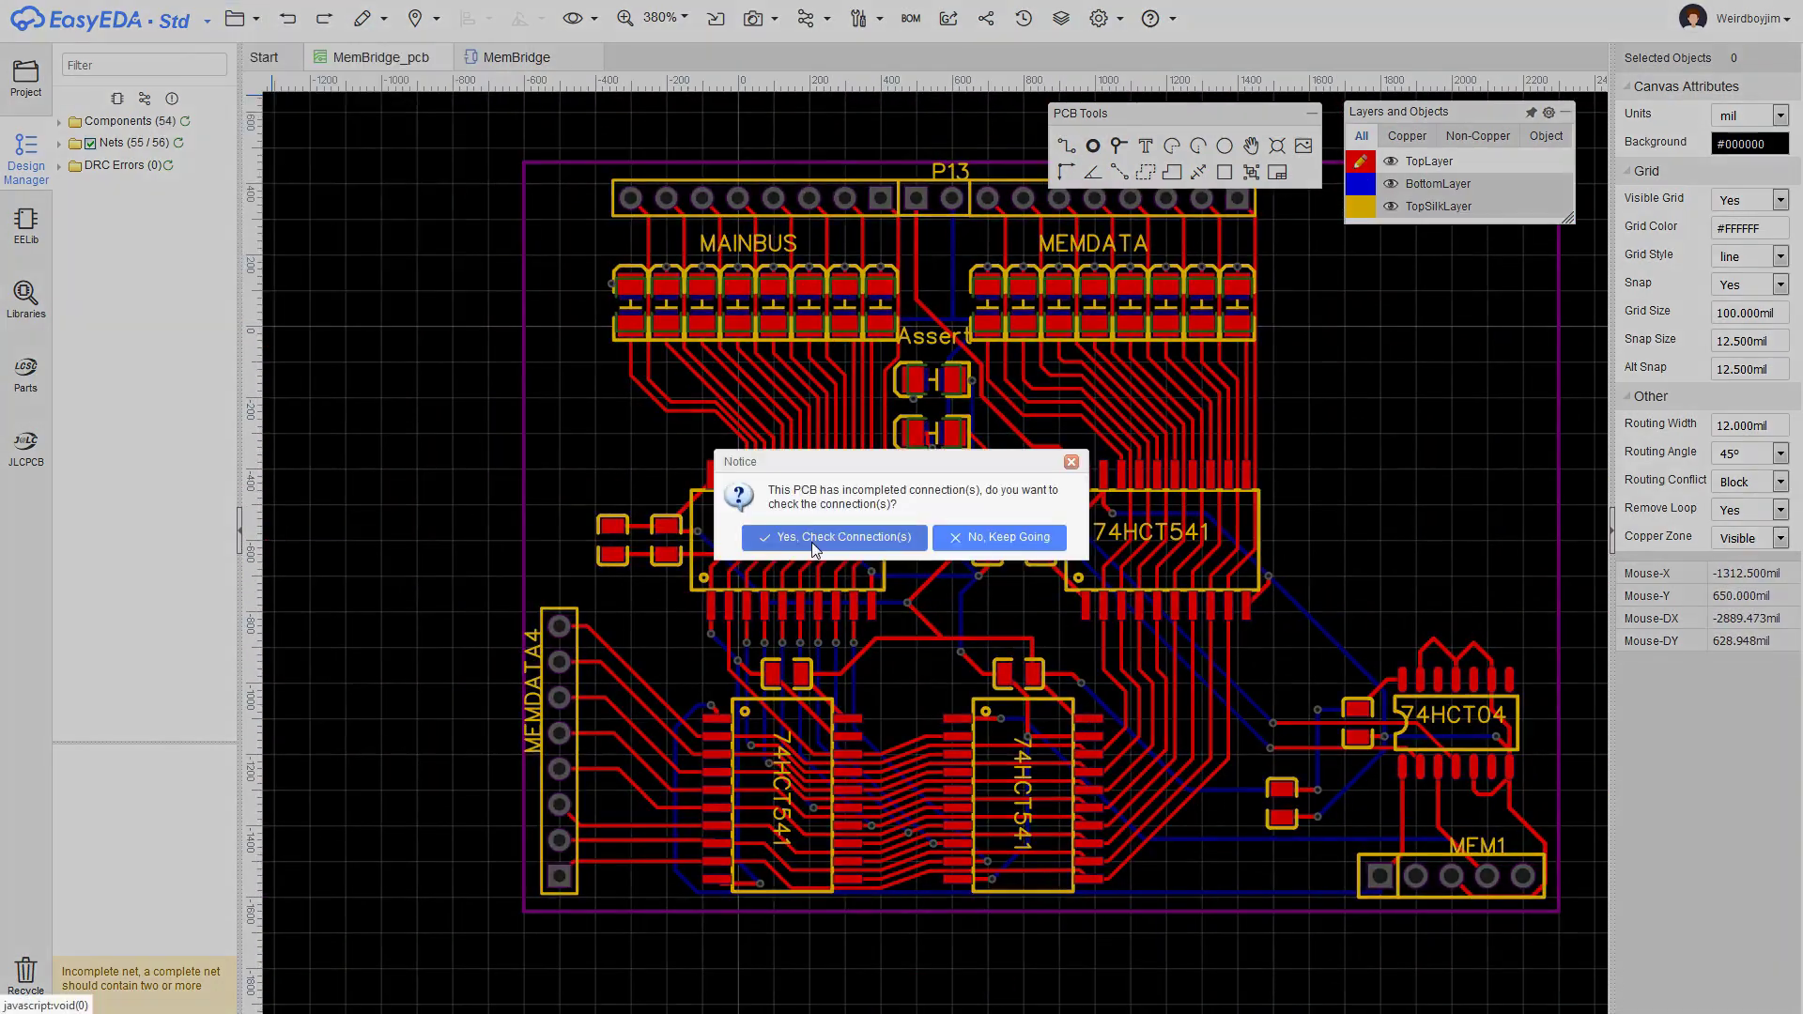
# - Check the board's incomplete connections and follow the VCC net across the board to find the missing link
pyautogui.click(813, 540)
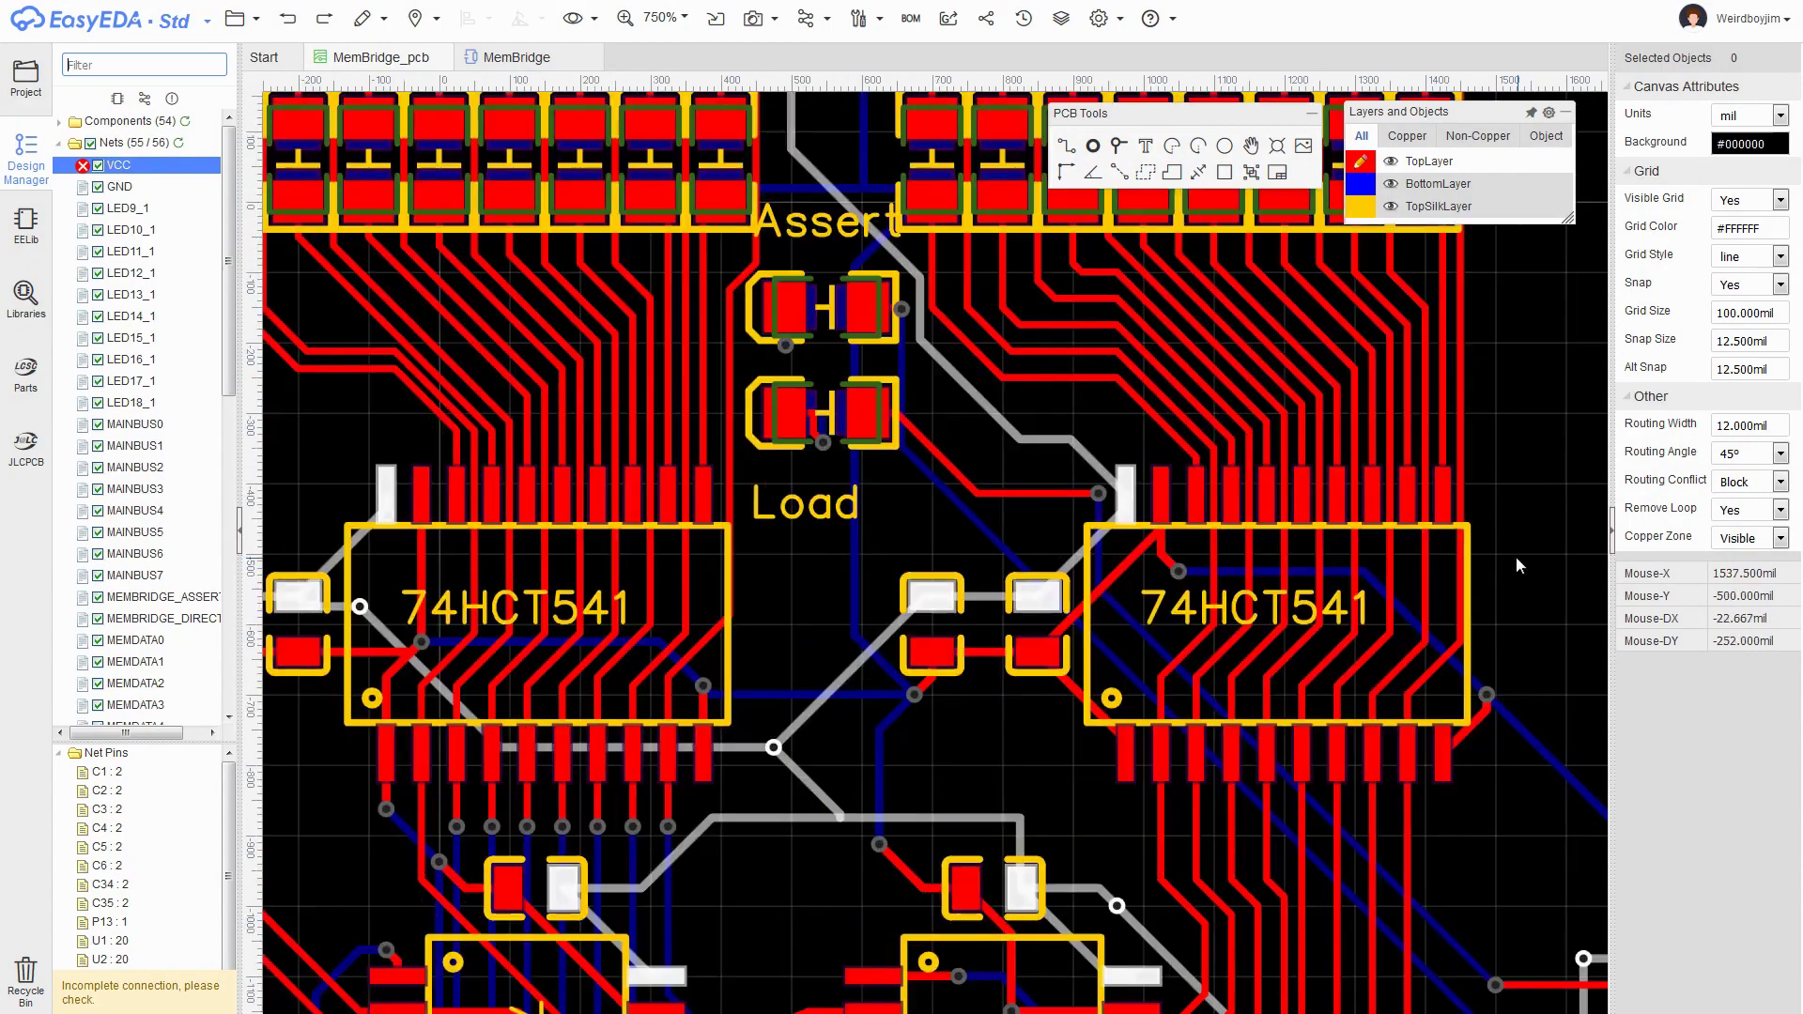
pyautogui.moveTo(1517, 563); pyautogui.dragTo(1594, 941, button='right')
pyautogui.moveTo(1183, 741); pyautogui.dragTo(1153, 270, button='right')
pyautogui.click(1125, 453)
pyautogui.moveTo(1554, 777); pyautogui.dragTo(1182, 323, button='right')
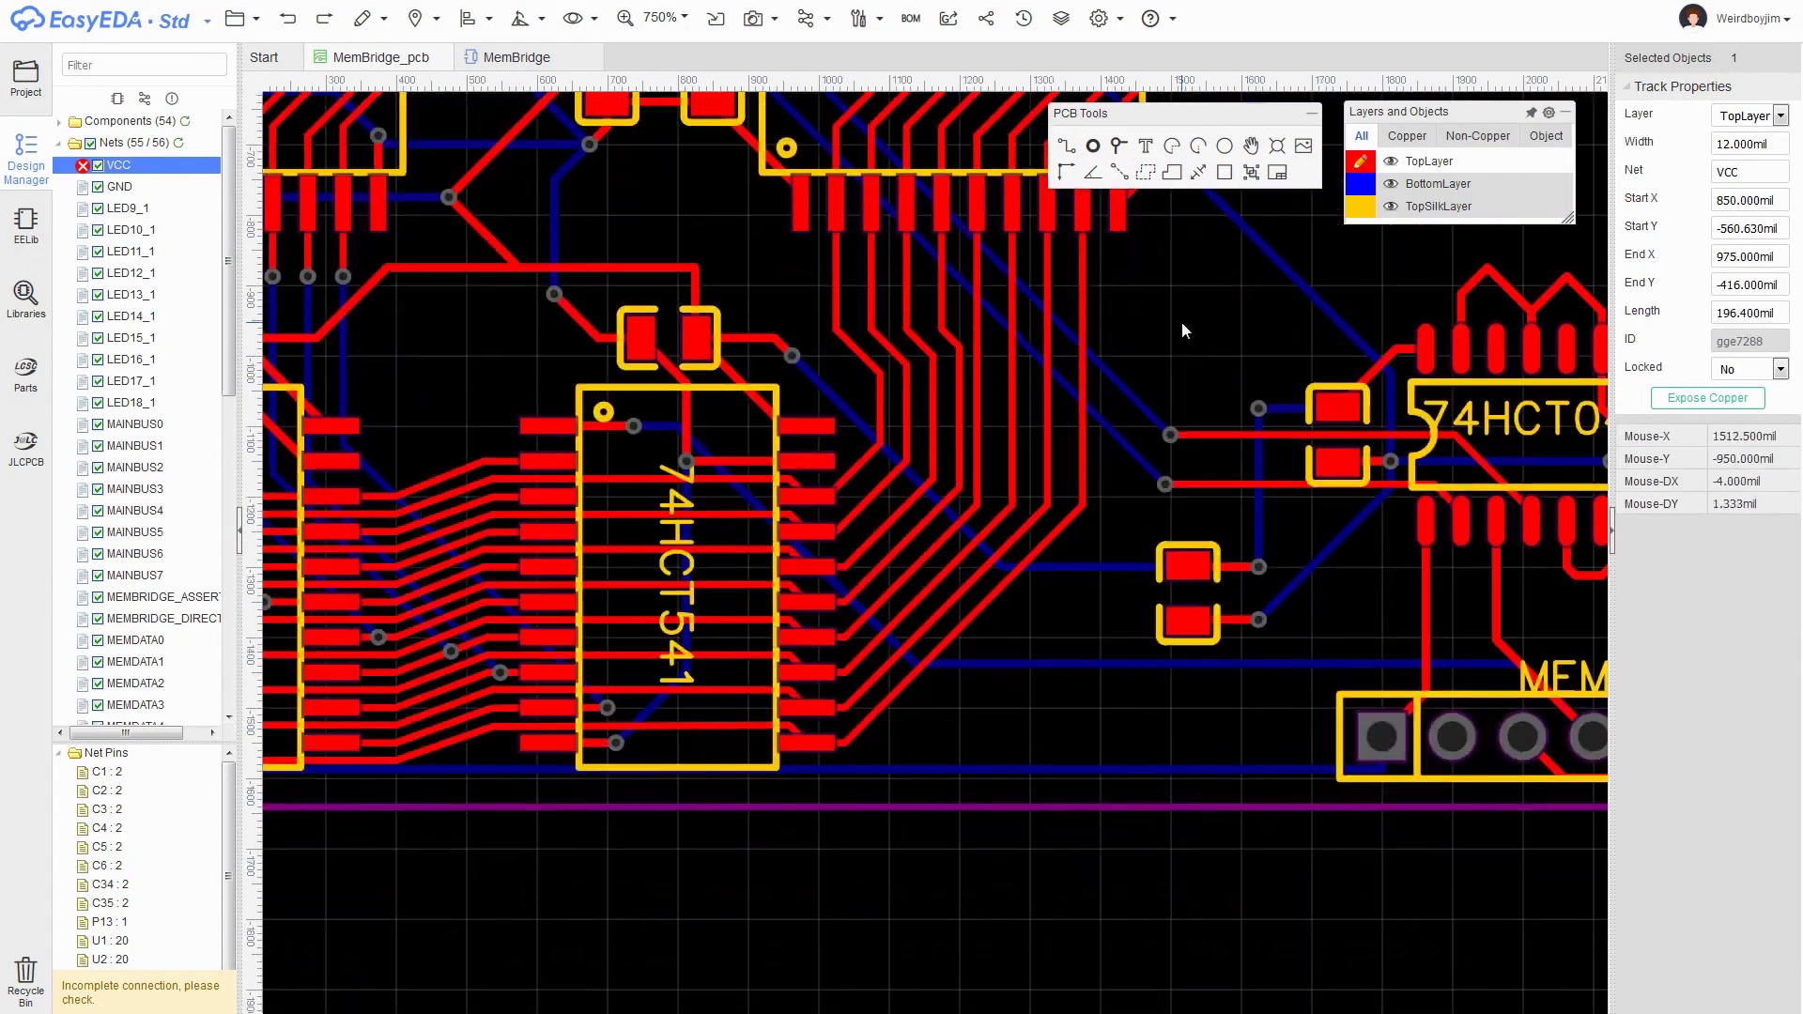
pyautogui.scroll(-3, 1039, 665)
pyautogui.click(118, 172)
pyautogui.scroll(8, 780, 537)
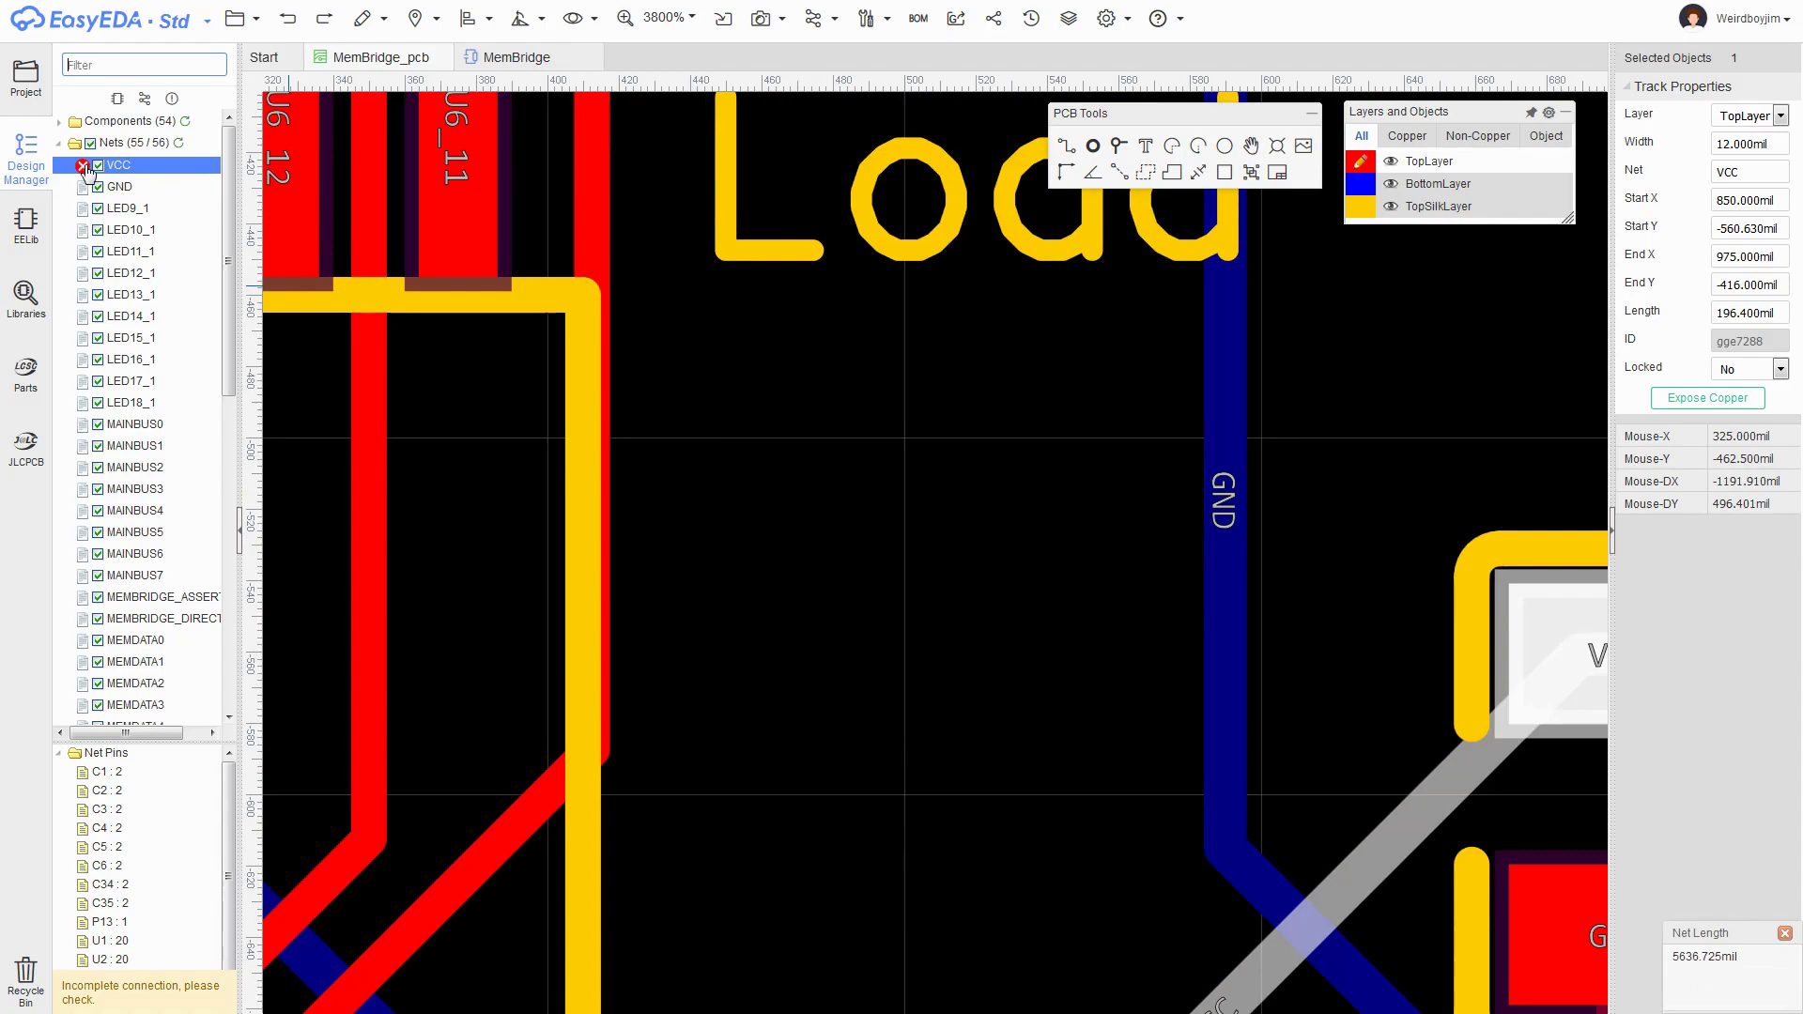
pyautogui.click(172, 99)
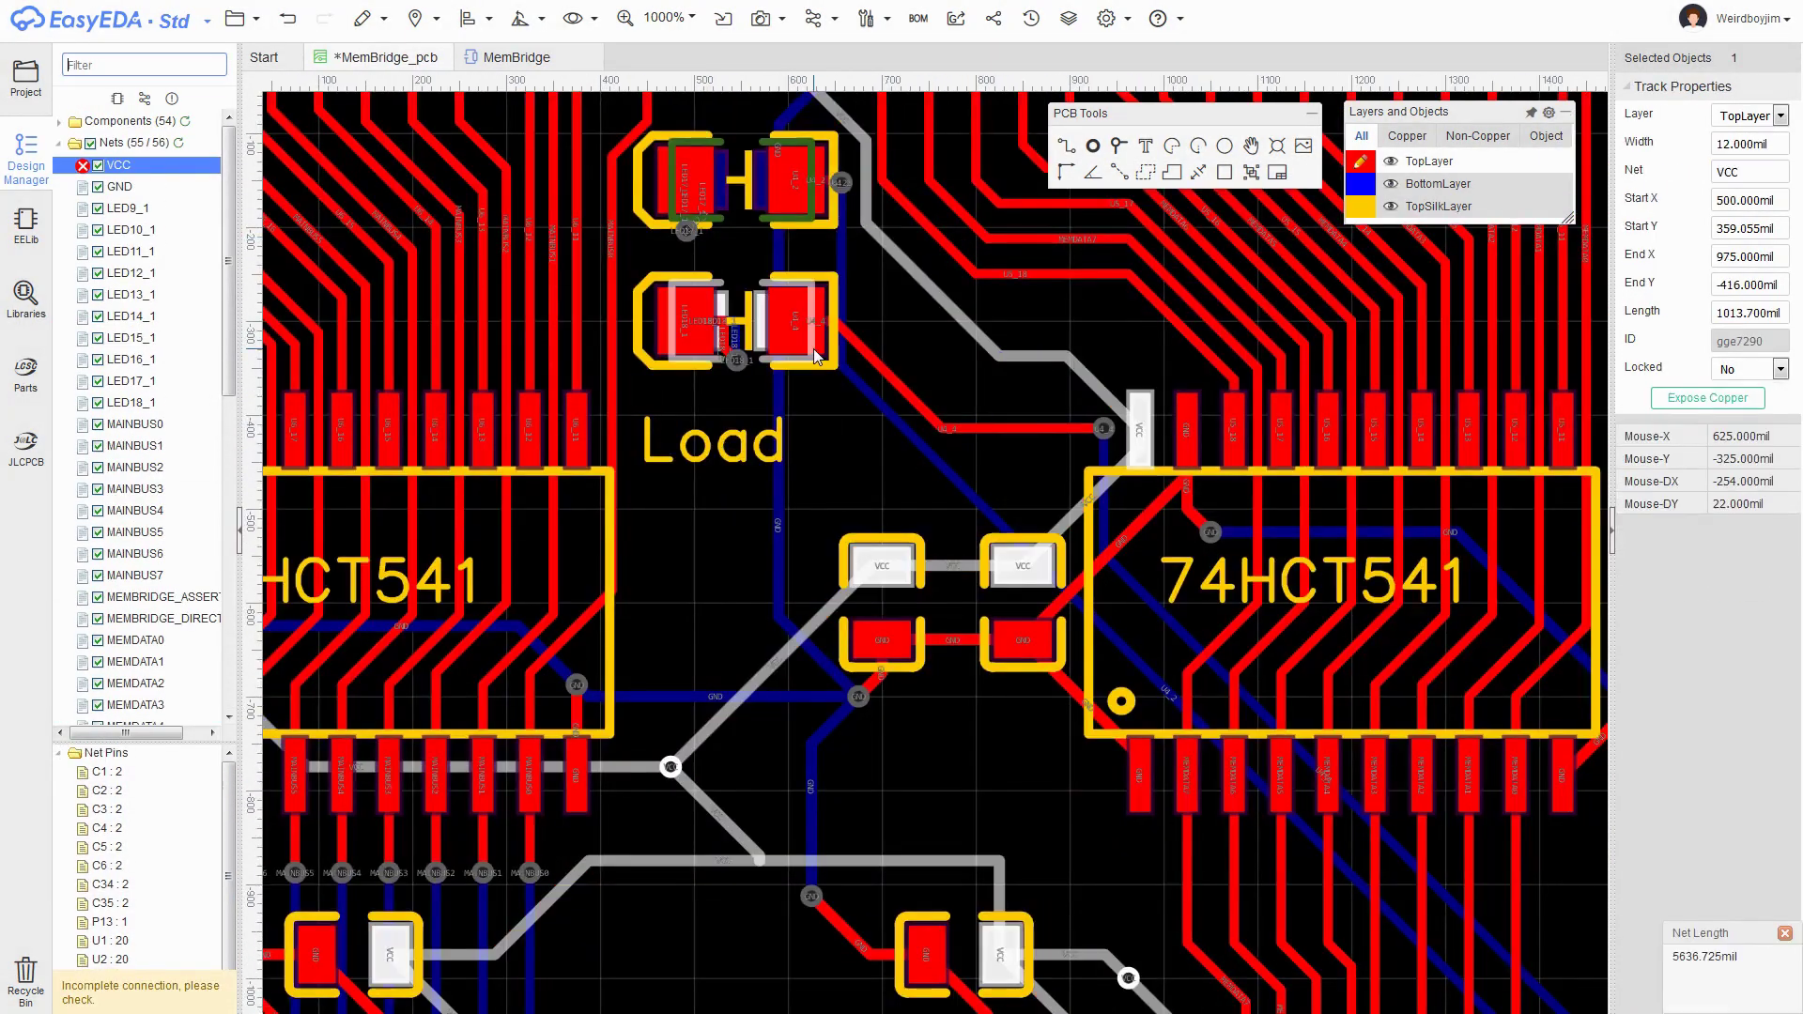
pyautogui.click(938, 804)
pyautogui.moveTo(938, 803); pyautogui.dragTo(974, 531, button='right')
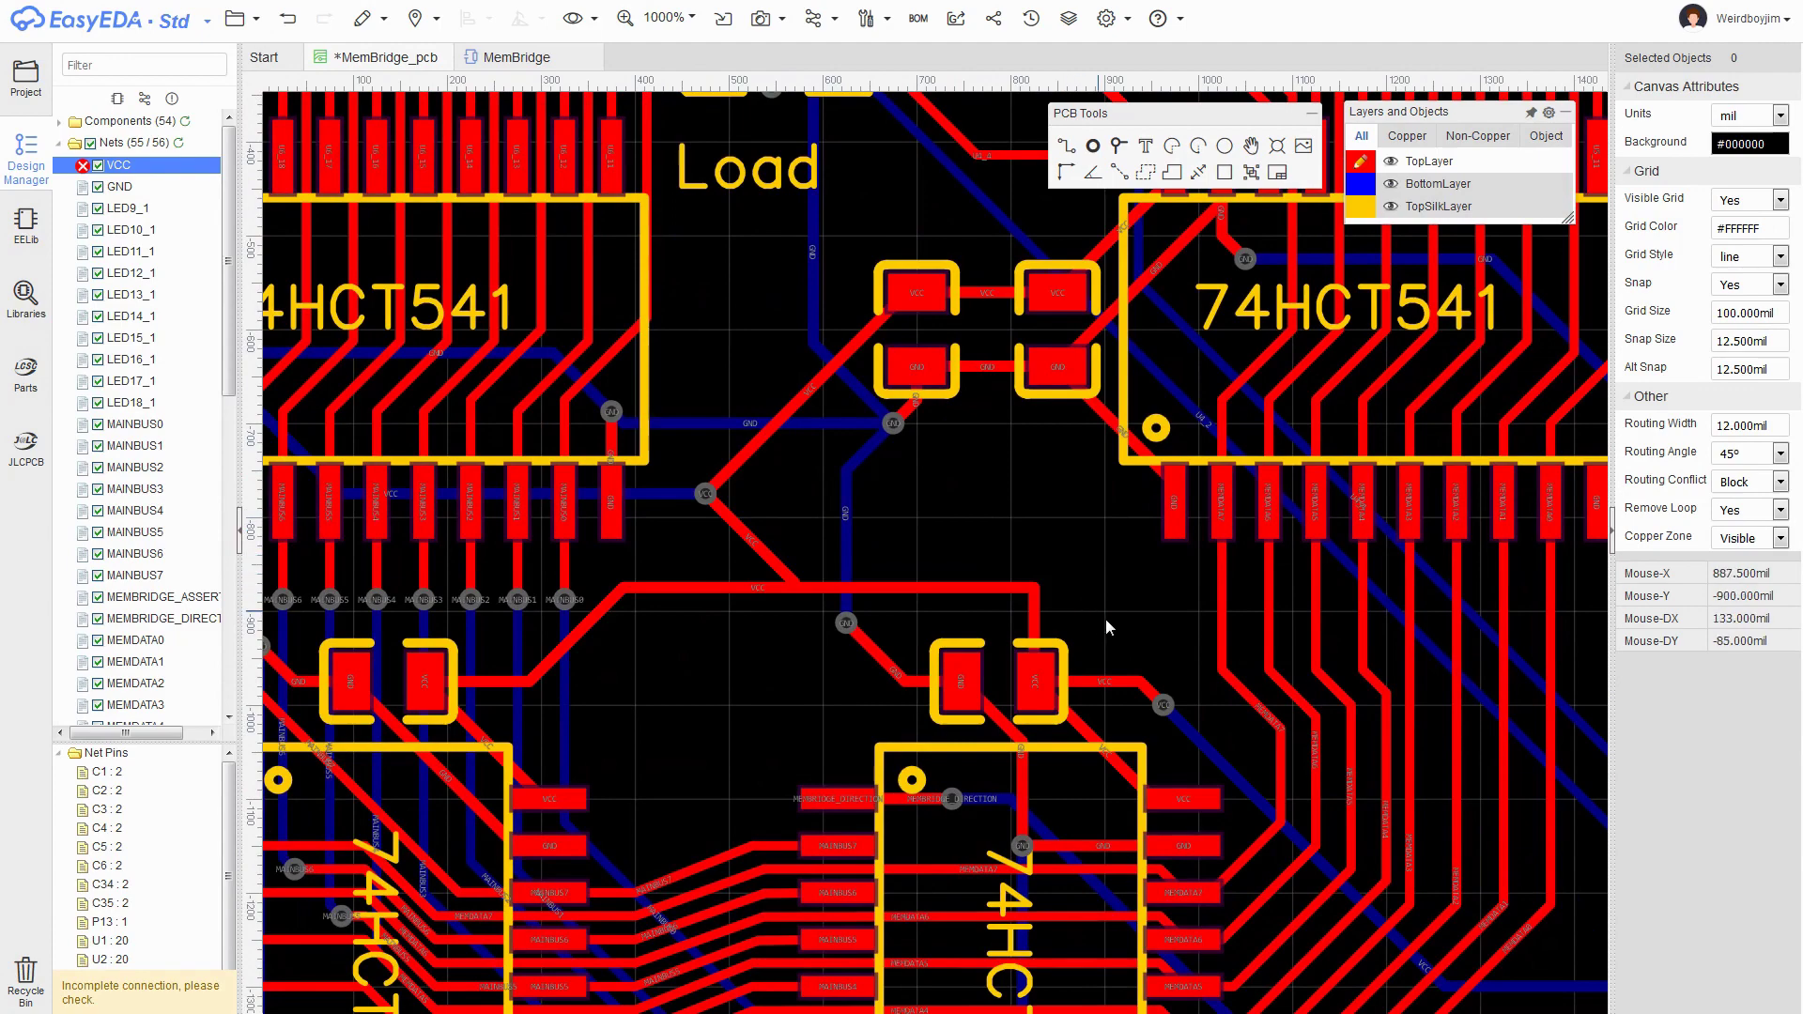
pyautogui.moveTo(1106, 618); pyautogui.dragTo(759, 296, button='right')
pyautogui.scroll(2, 972, 382)
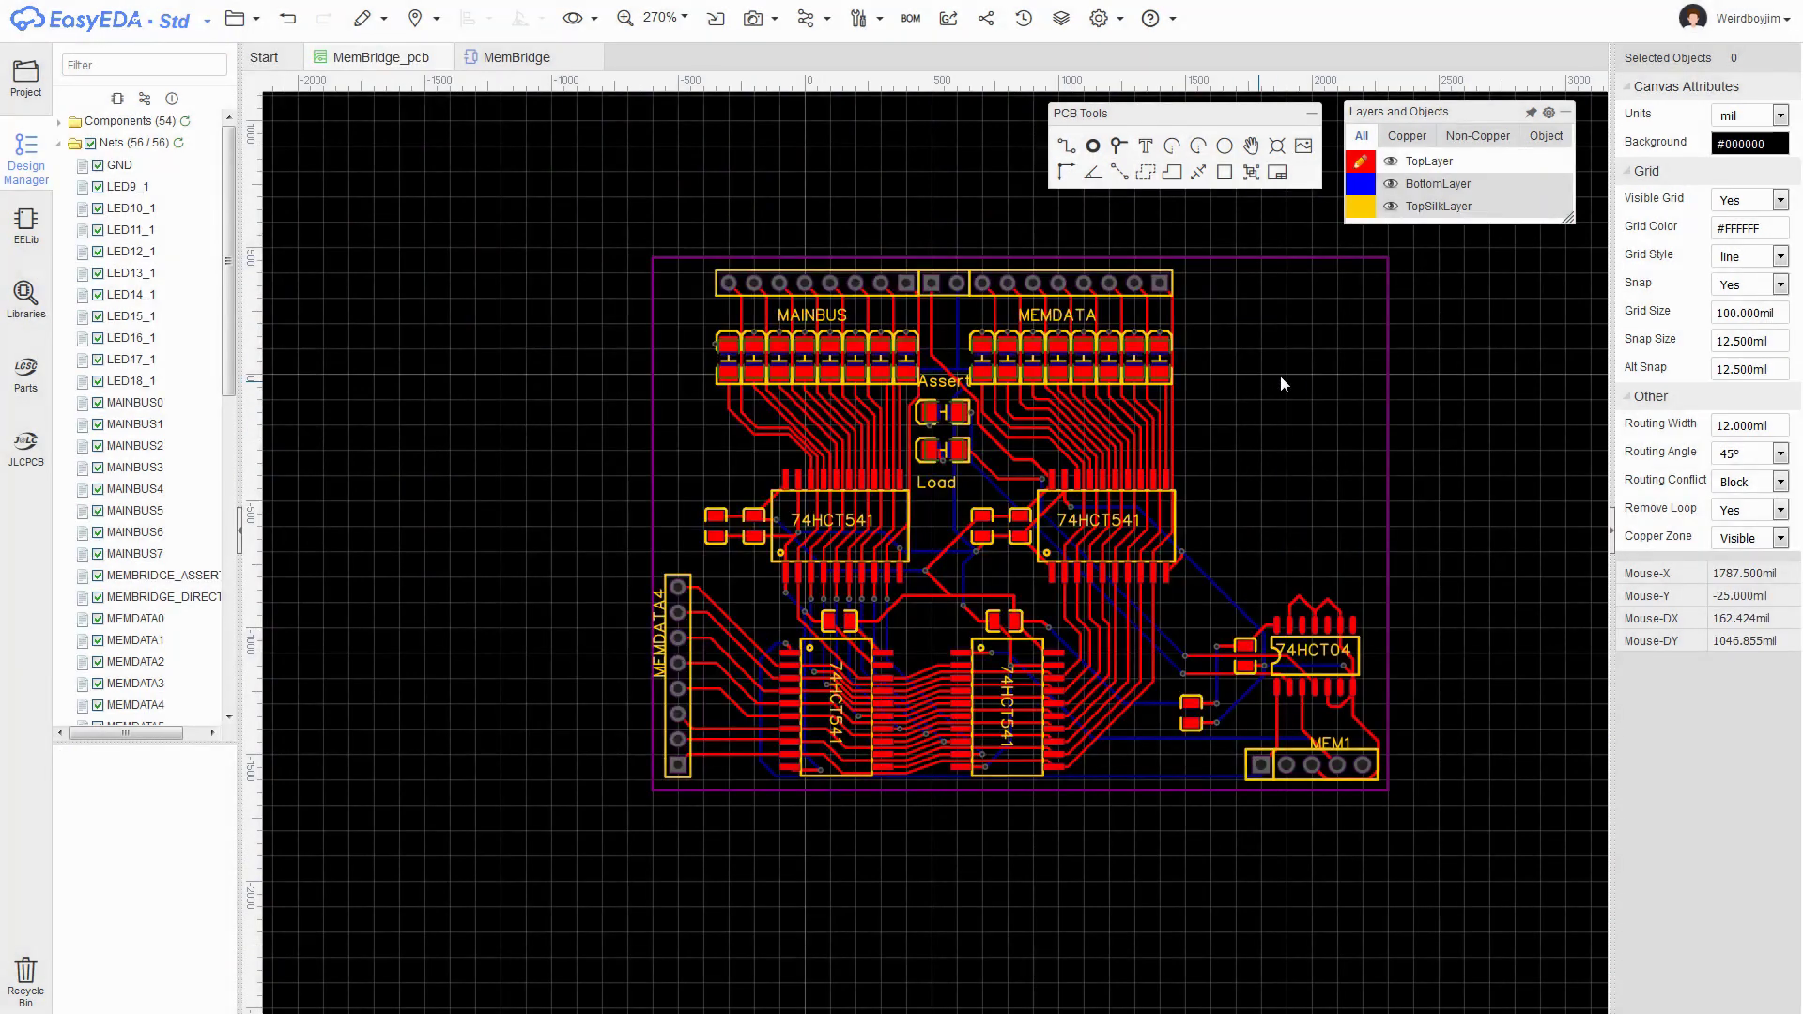
# - Place a top-layer text with the designer's name along the right edge of the board
pyautogui.press('s')
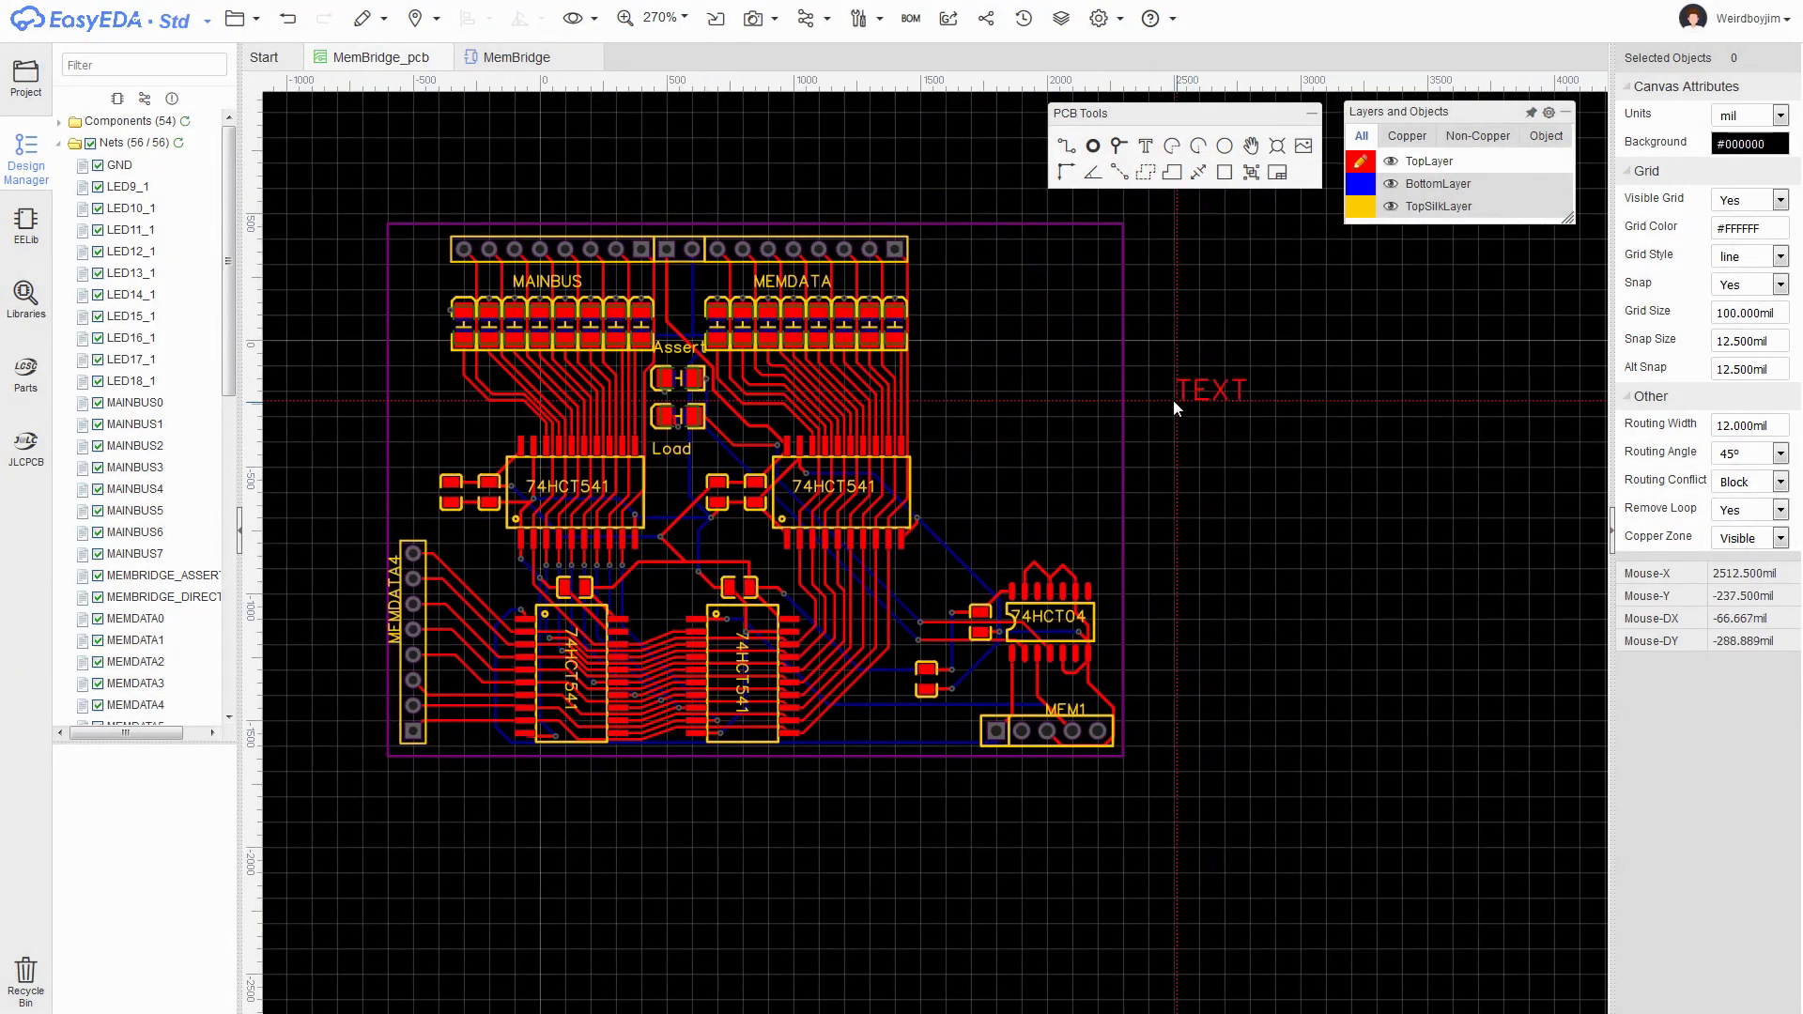
pyautogui.click(1174, 400)
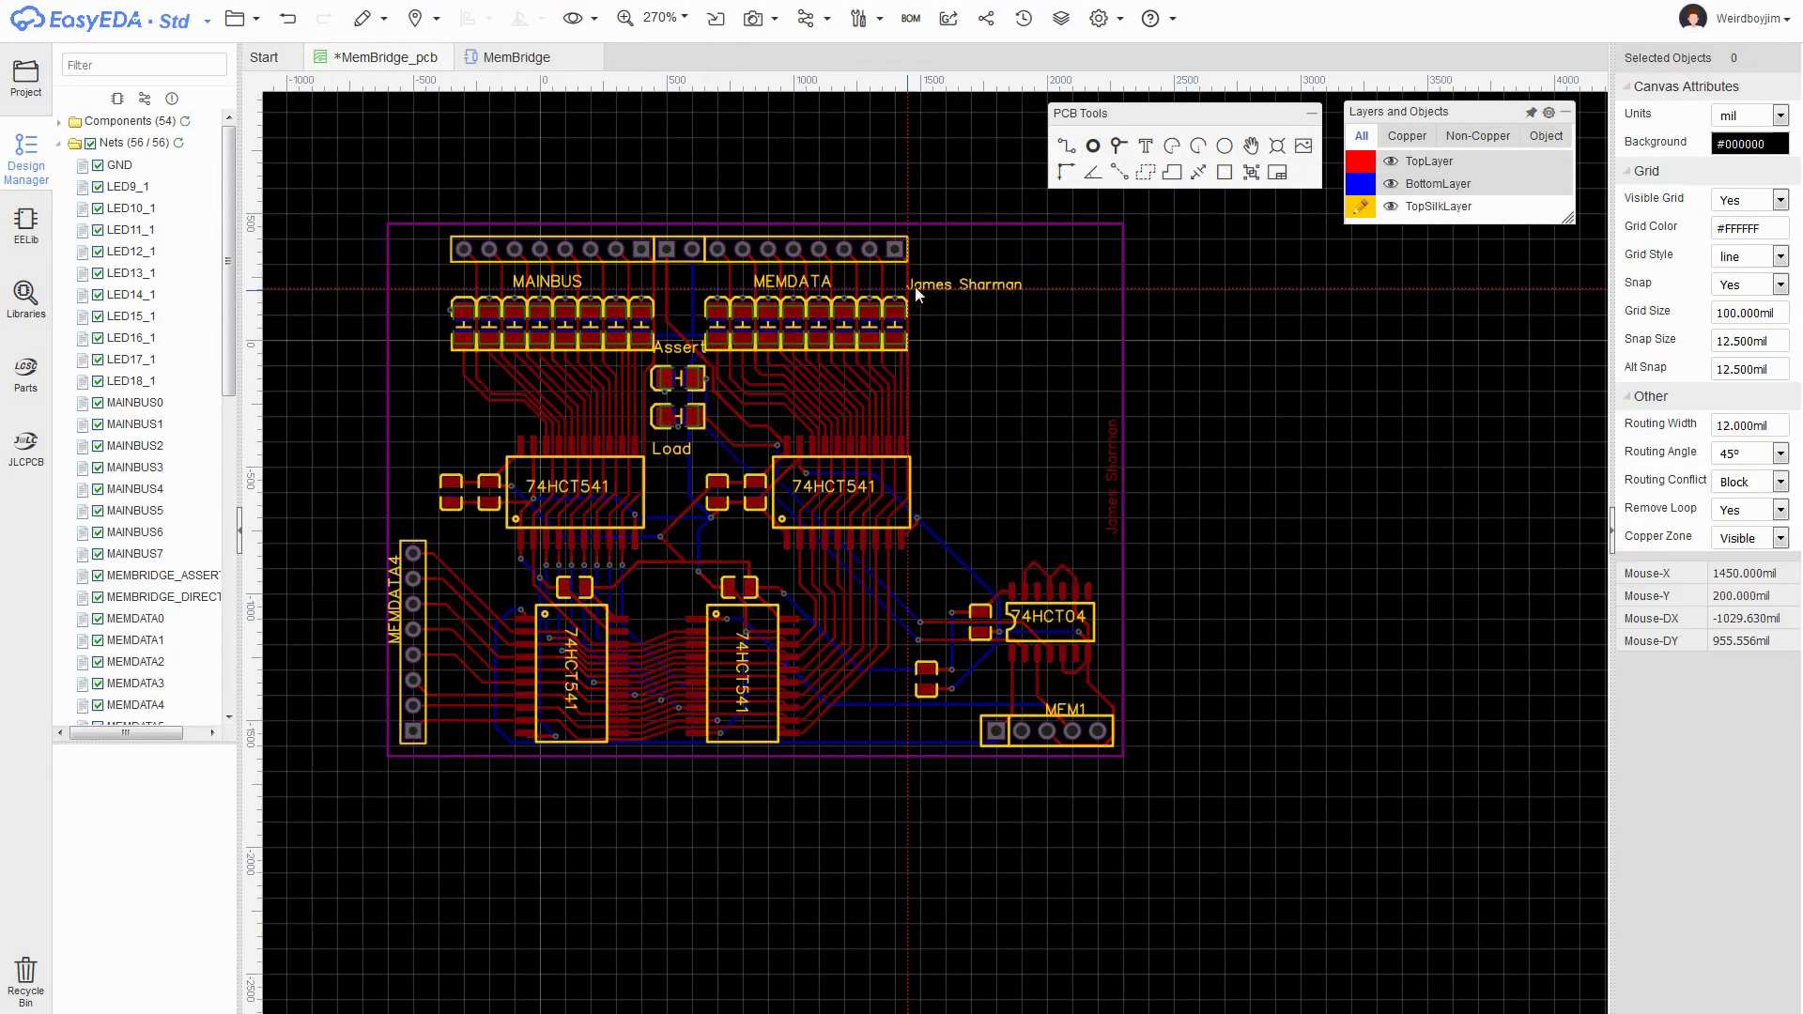
# - Add the silkscreen title "Memory" beside the MEMDATA header with a 10 mil line width and 100 mil height
pyautogui.write('Memory')
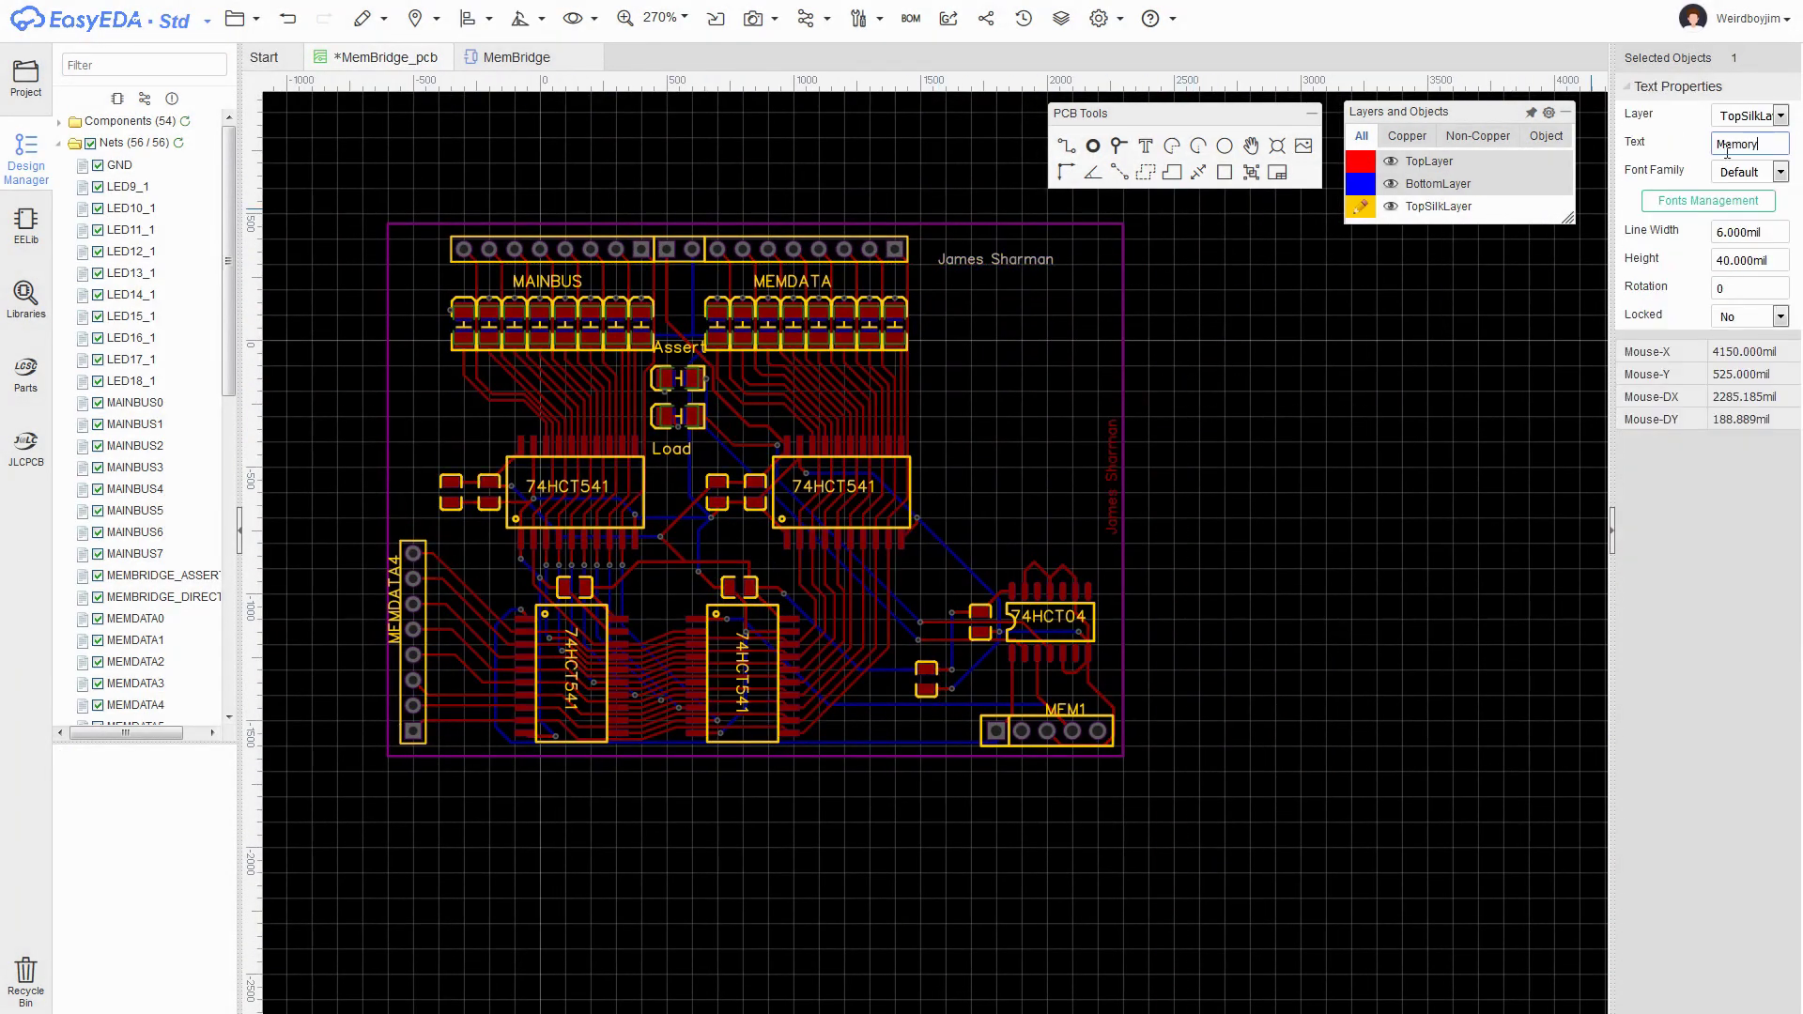
pyautogui.click(1762, 227)
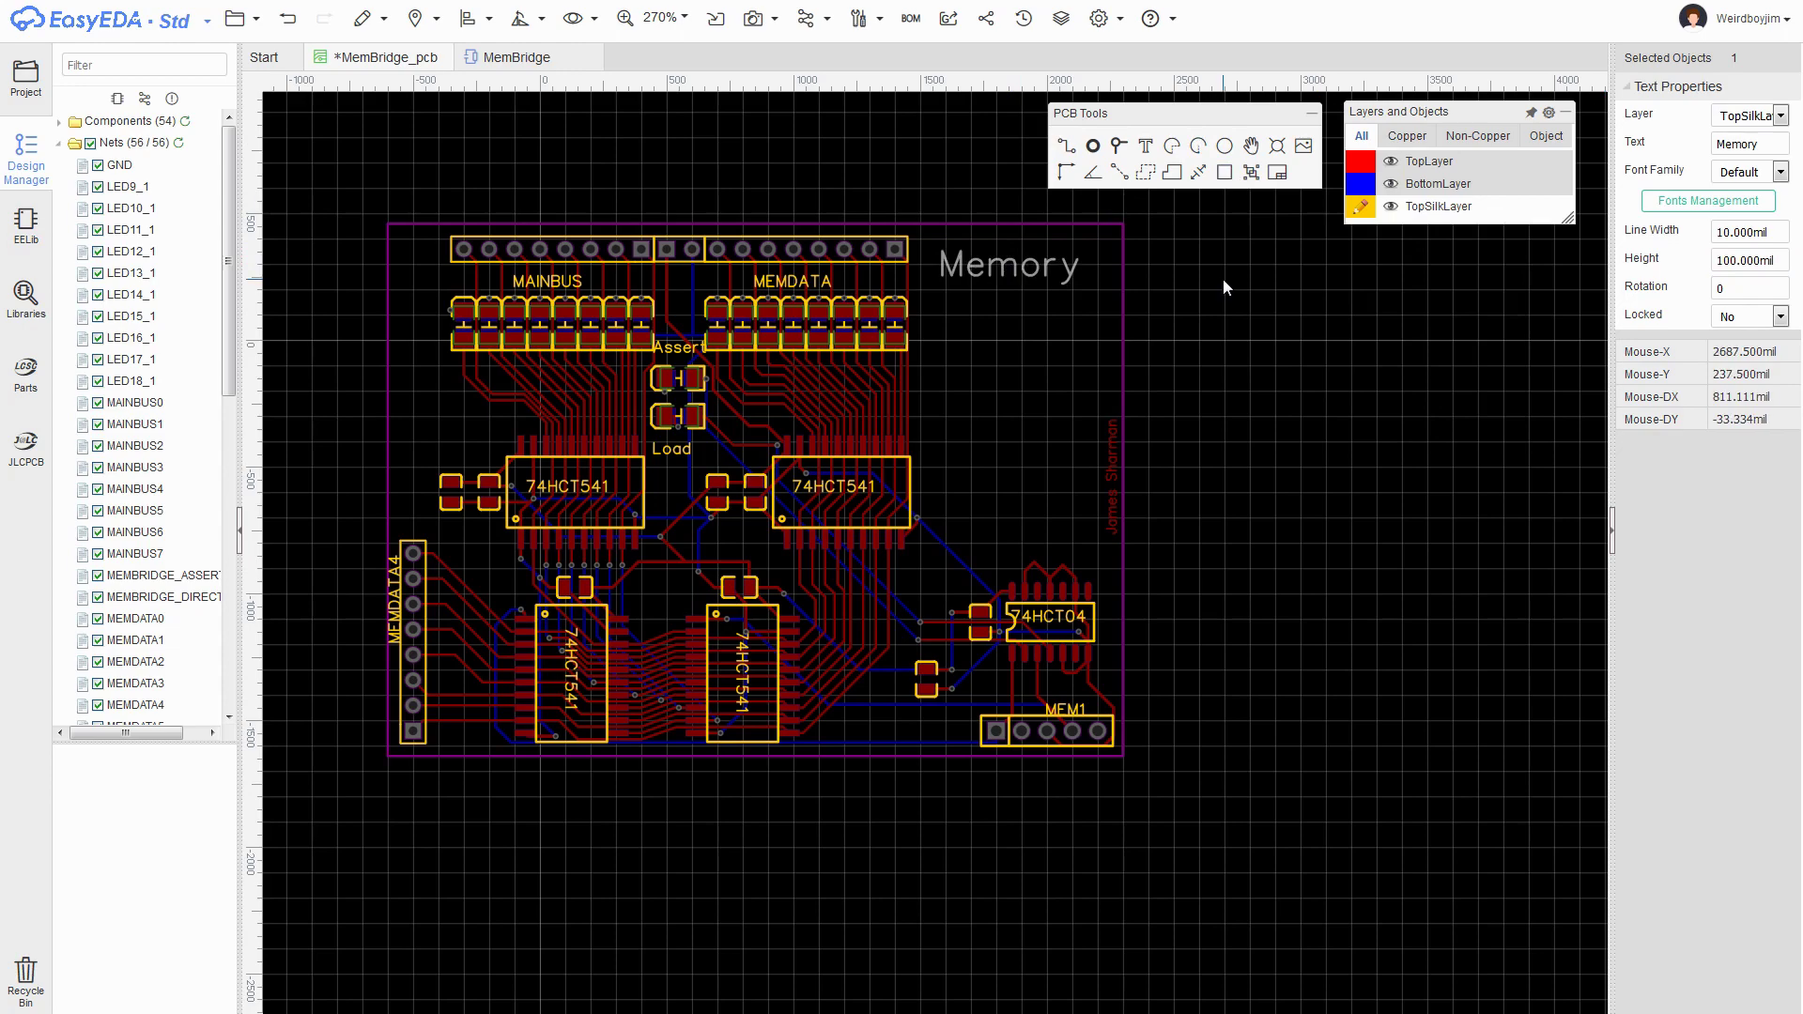
pyautogui.click(1168, 244)
# - Draw silkscreen arrows through the Assert and Load LEDs showing the transfer directions between MAINBUS and MEMDATA
pyautogui.scroll(3, 802, 445)
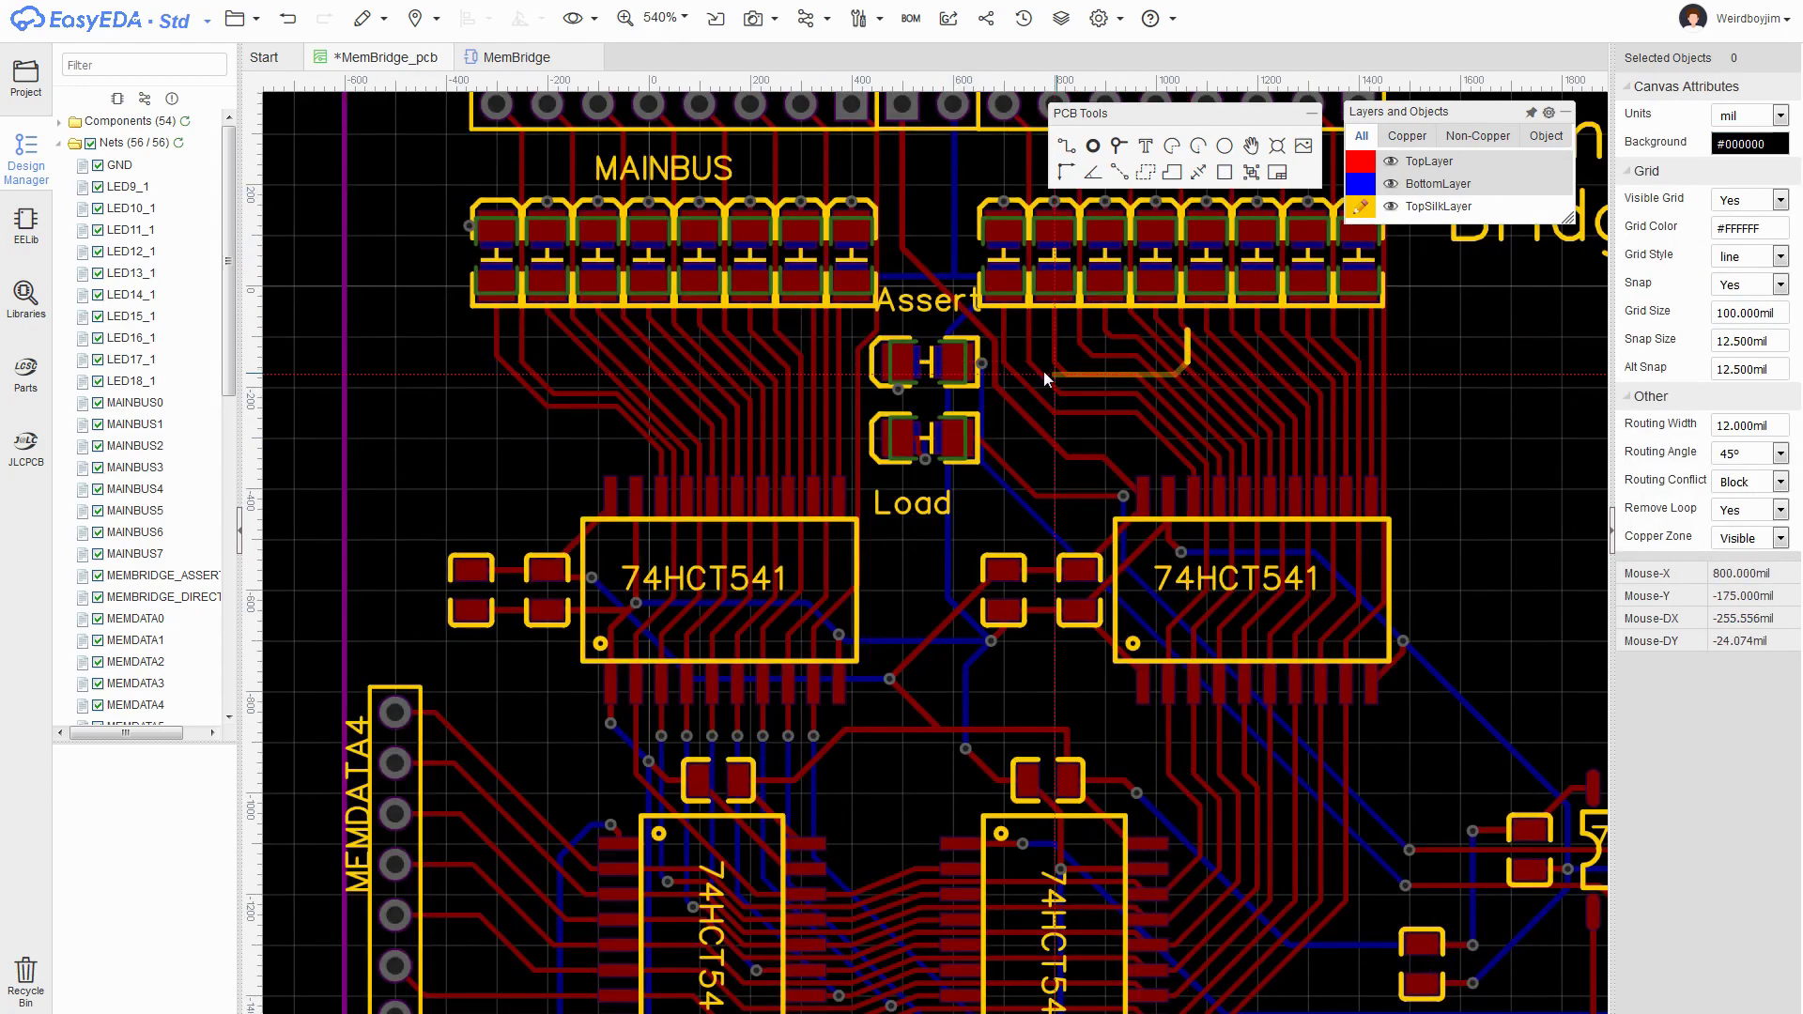
pyautogui.scroll(1, 652, 329)
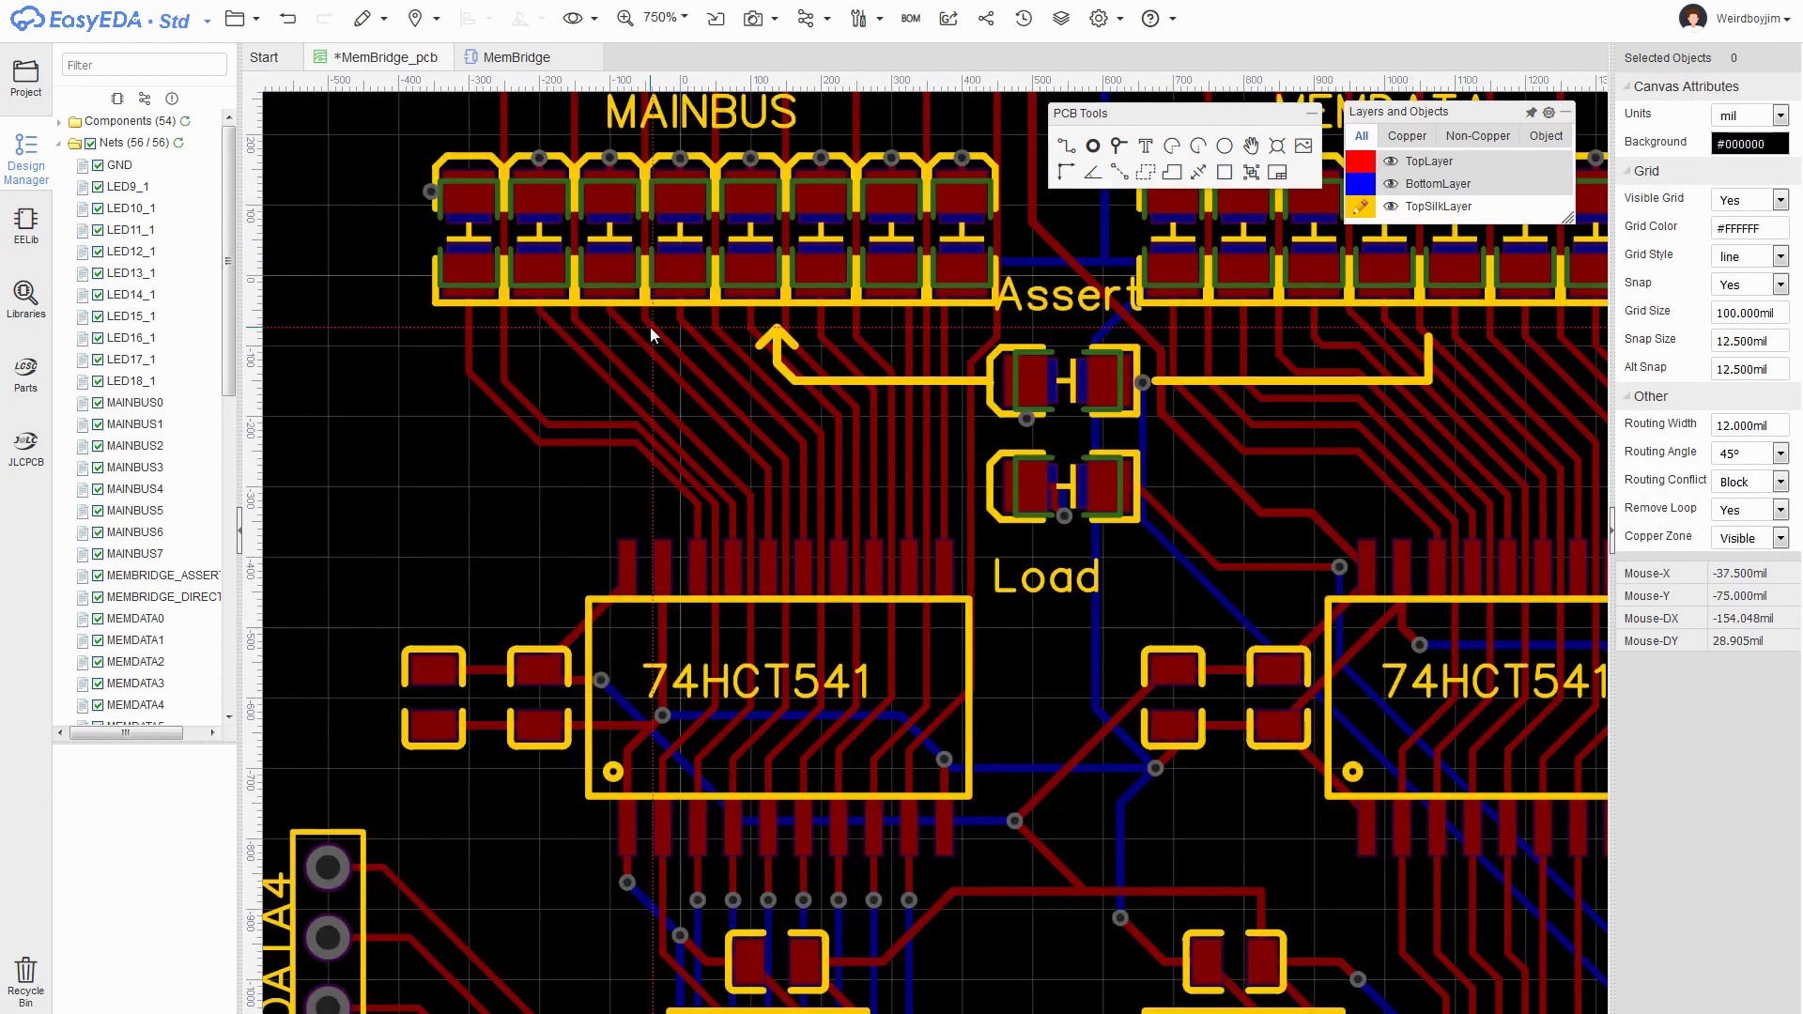
pyautogui.scroll(-1, 1533, 355)
pyautogui.moveTo(1533, 356); pyautogui.dragTo(1222, 440, button='right')
# - Move the end of the Assert line closer to its LED and redraw the Load arrow with its head on the MEMDATA side
pyautogui.moveTo(1147, 431); pyautogui.dragTo(1096, 431)
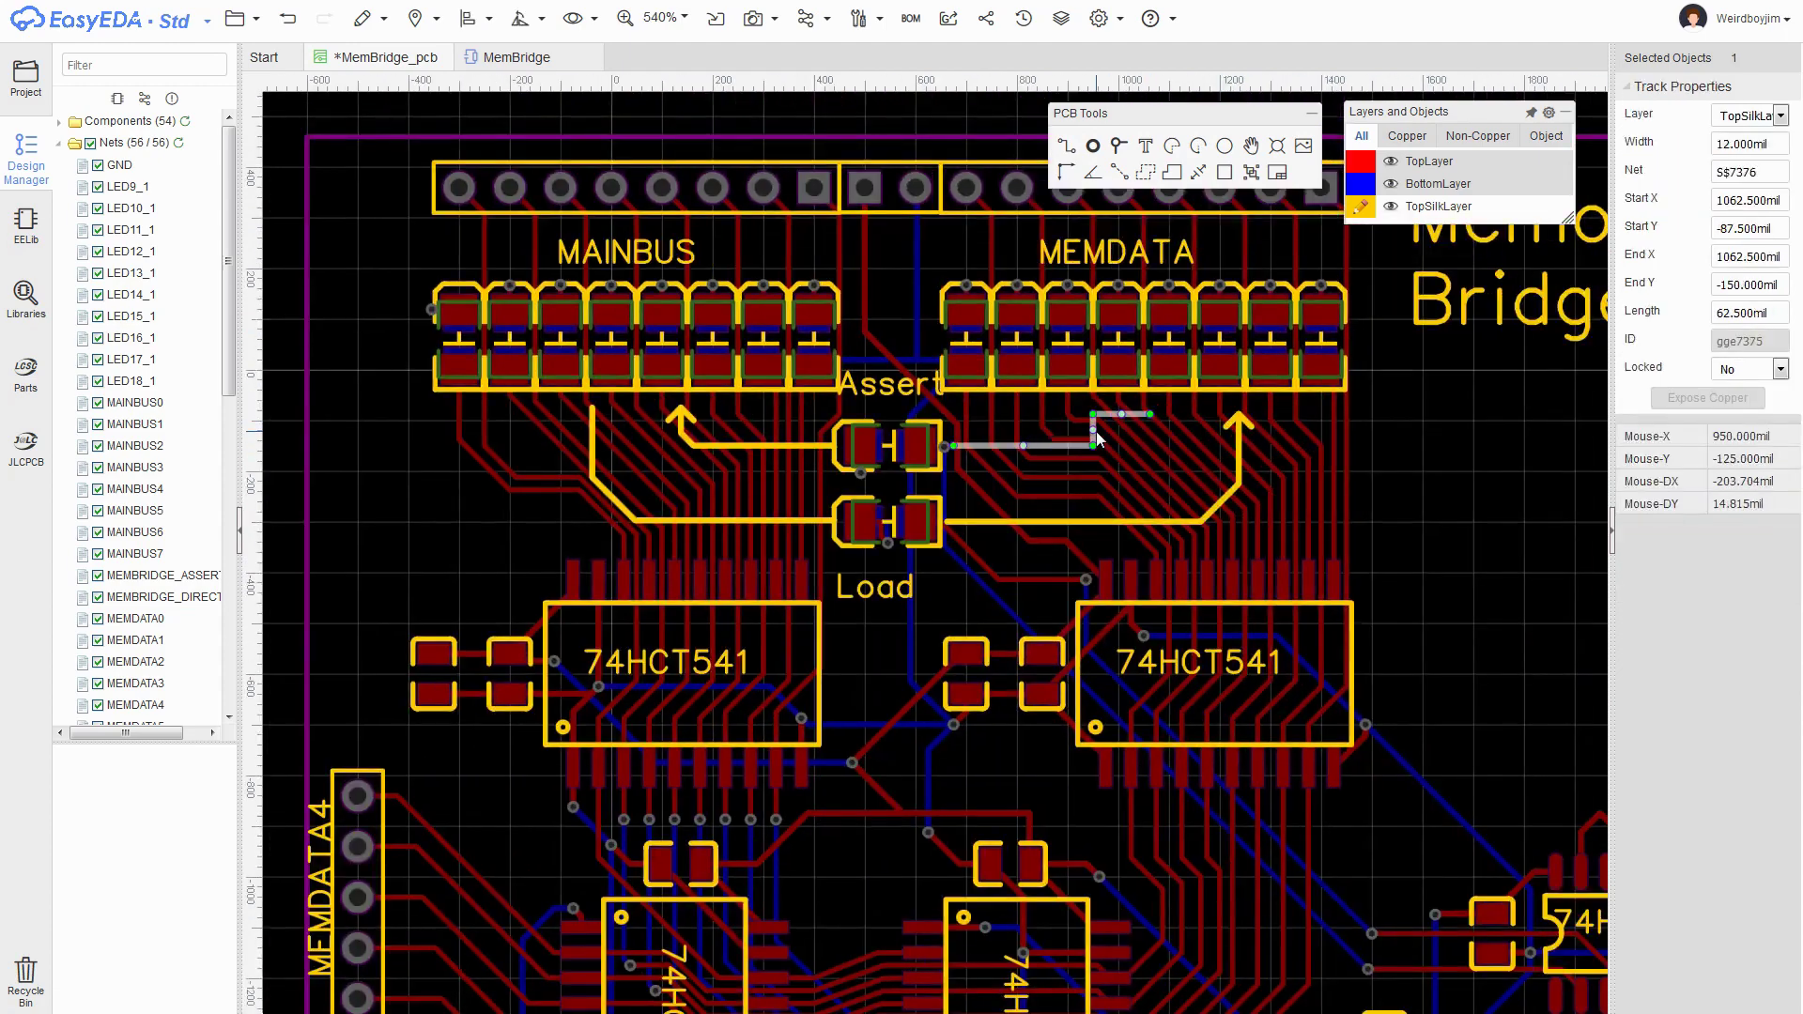
pyautogui.scroll(1, 1108, 440)
pyautogui.click(1207, 554)
pyautogui.press('Delete')
pyautogui.click(869, 557)
pyautogui.click(1221, 409)
pyautogui.click(1201, 428)
pyautogui.rightClick(1201, 428)
pyautogui.scroll(-3, 1445, 518)
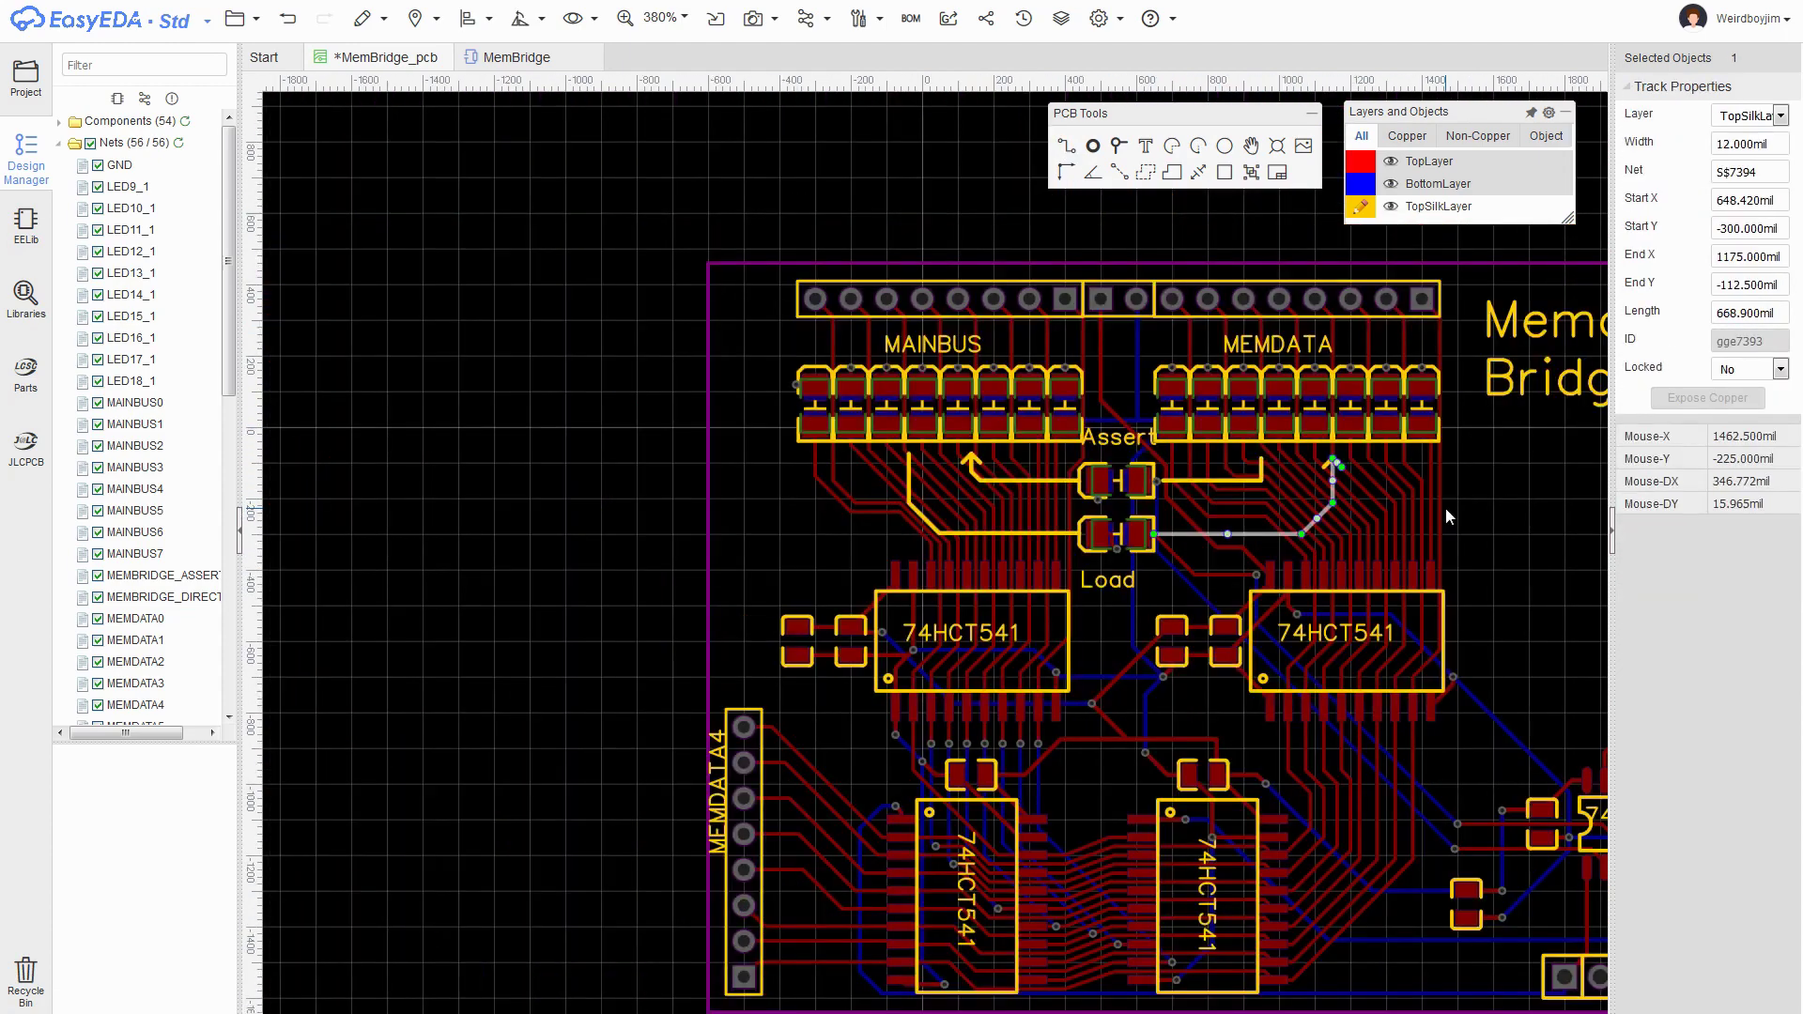
# - Remove the MEMDATA4 silkscreen label beside the vertical header
pyautogui.moveTo(1445, 509); pyautogui.dragTo(1242, 440, button='right')
pyautogui.click(541, 759)
pyautogui.click(573, 778)
pyautogui.click(541, 759)
pyautogui.click(1417, 539)
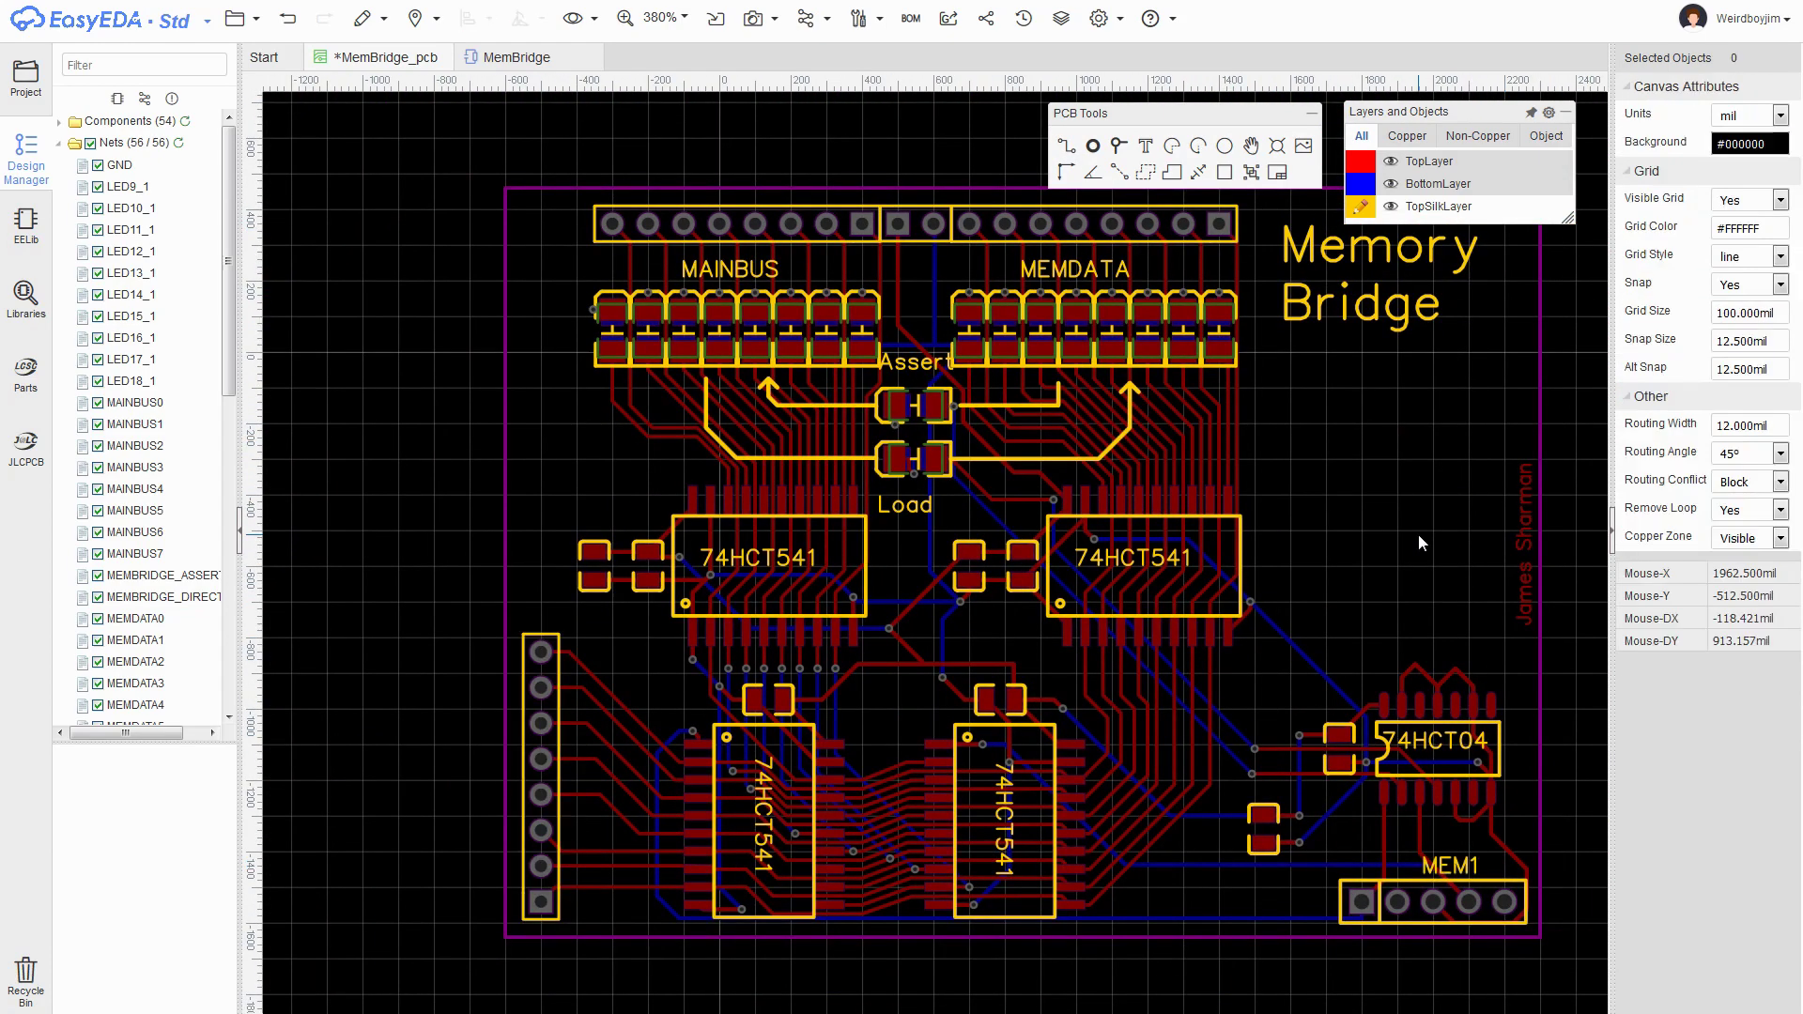
# - Change the second title line to "Bridge v1.0" and set both title lines to a height of 80 mil
pyautogui.doubleClick(1337, 304)
pyautogui.write('Bridge v1.0')
pyautogui.click(1749, 259)
pyautogui.write('80.000mil')
pyautogui.moveTo(1366, 253); pyautogui.dragTo(1285, 391, button='right')
pyautogui.click(1285, 387)
pyautogui.write('80')
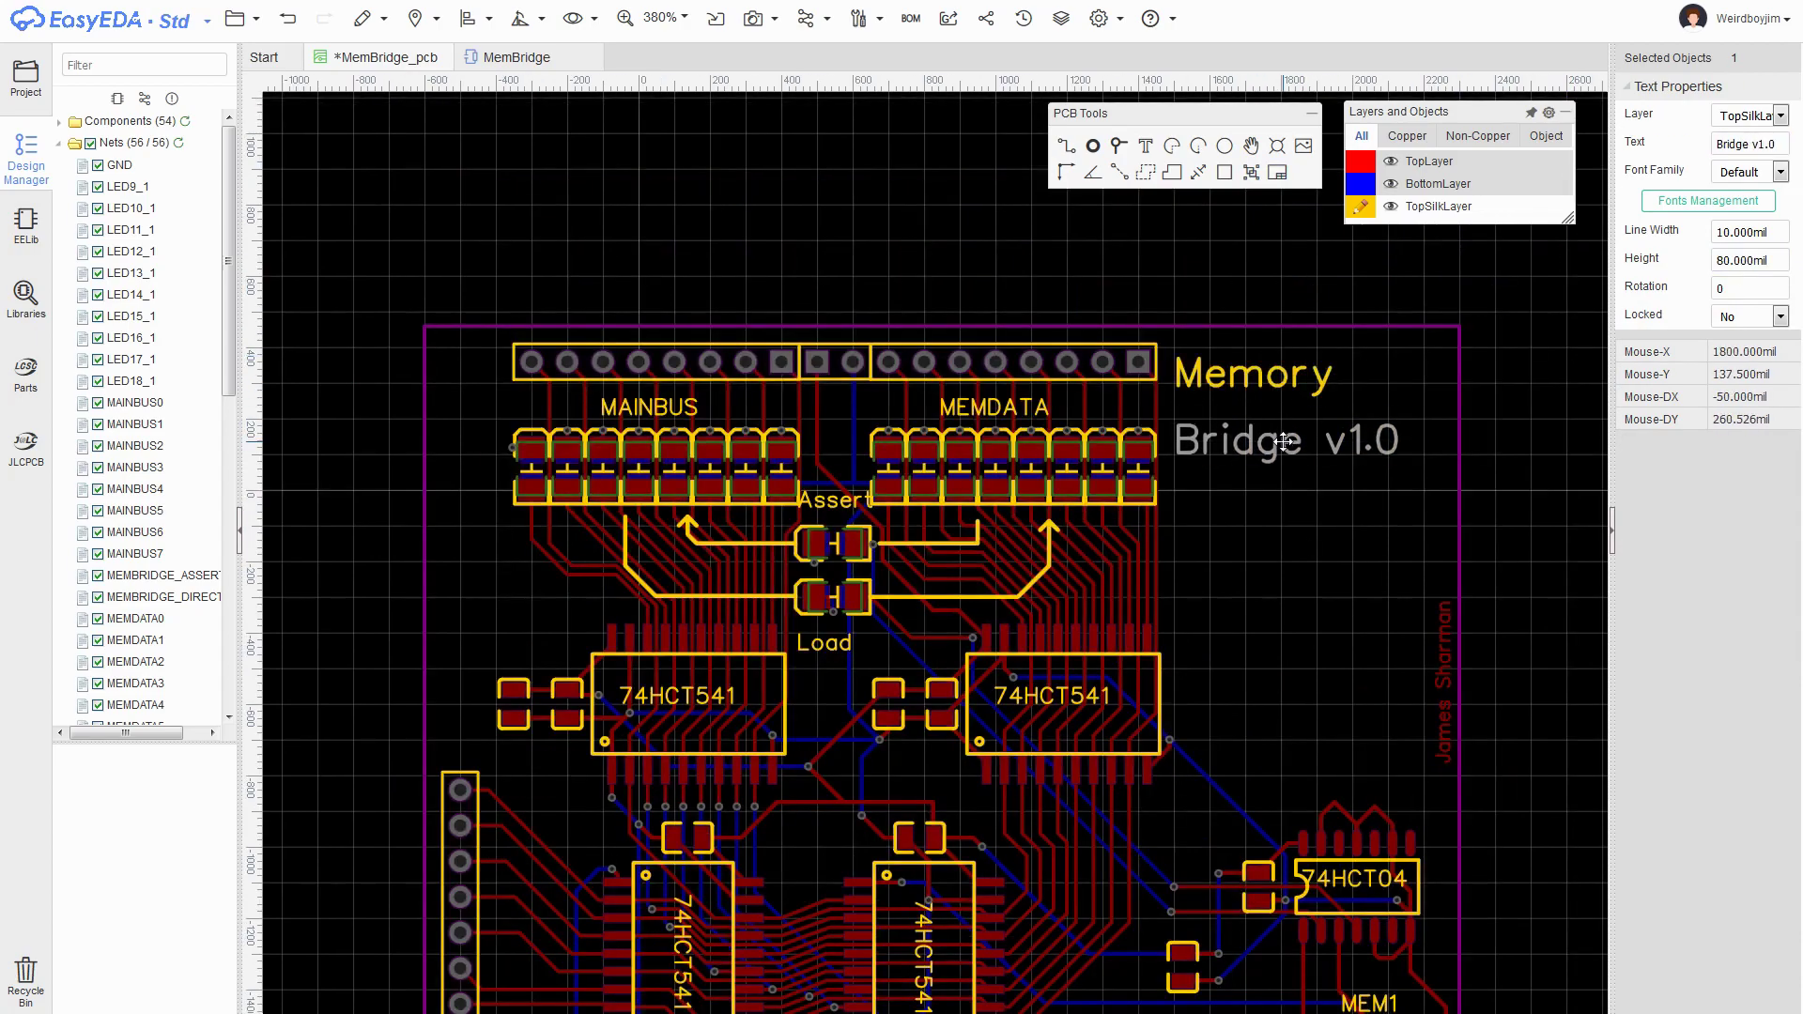
# - Examine the silkscreen arrows by the Assert and Load LEDs and the surrounding top-layer objects up close
pyautogui.click(1280, 306)
pyautogui.scroll(-1, 1280, 306)
pyautogui.scroll(2, 782, 266)
pyautogui.moveTo(782, 266); pyautogui.dragTo(594, 94, button='right')
pyautogui.scroll(3, 1286, 489)
pyautogui.click(1210, 479)
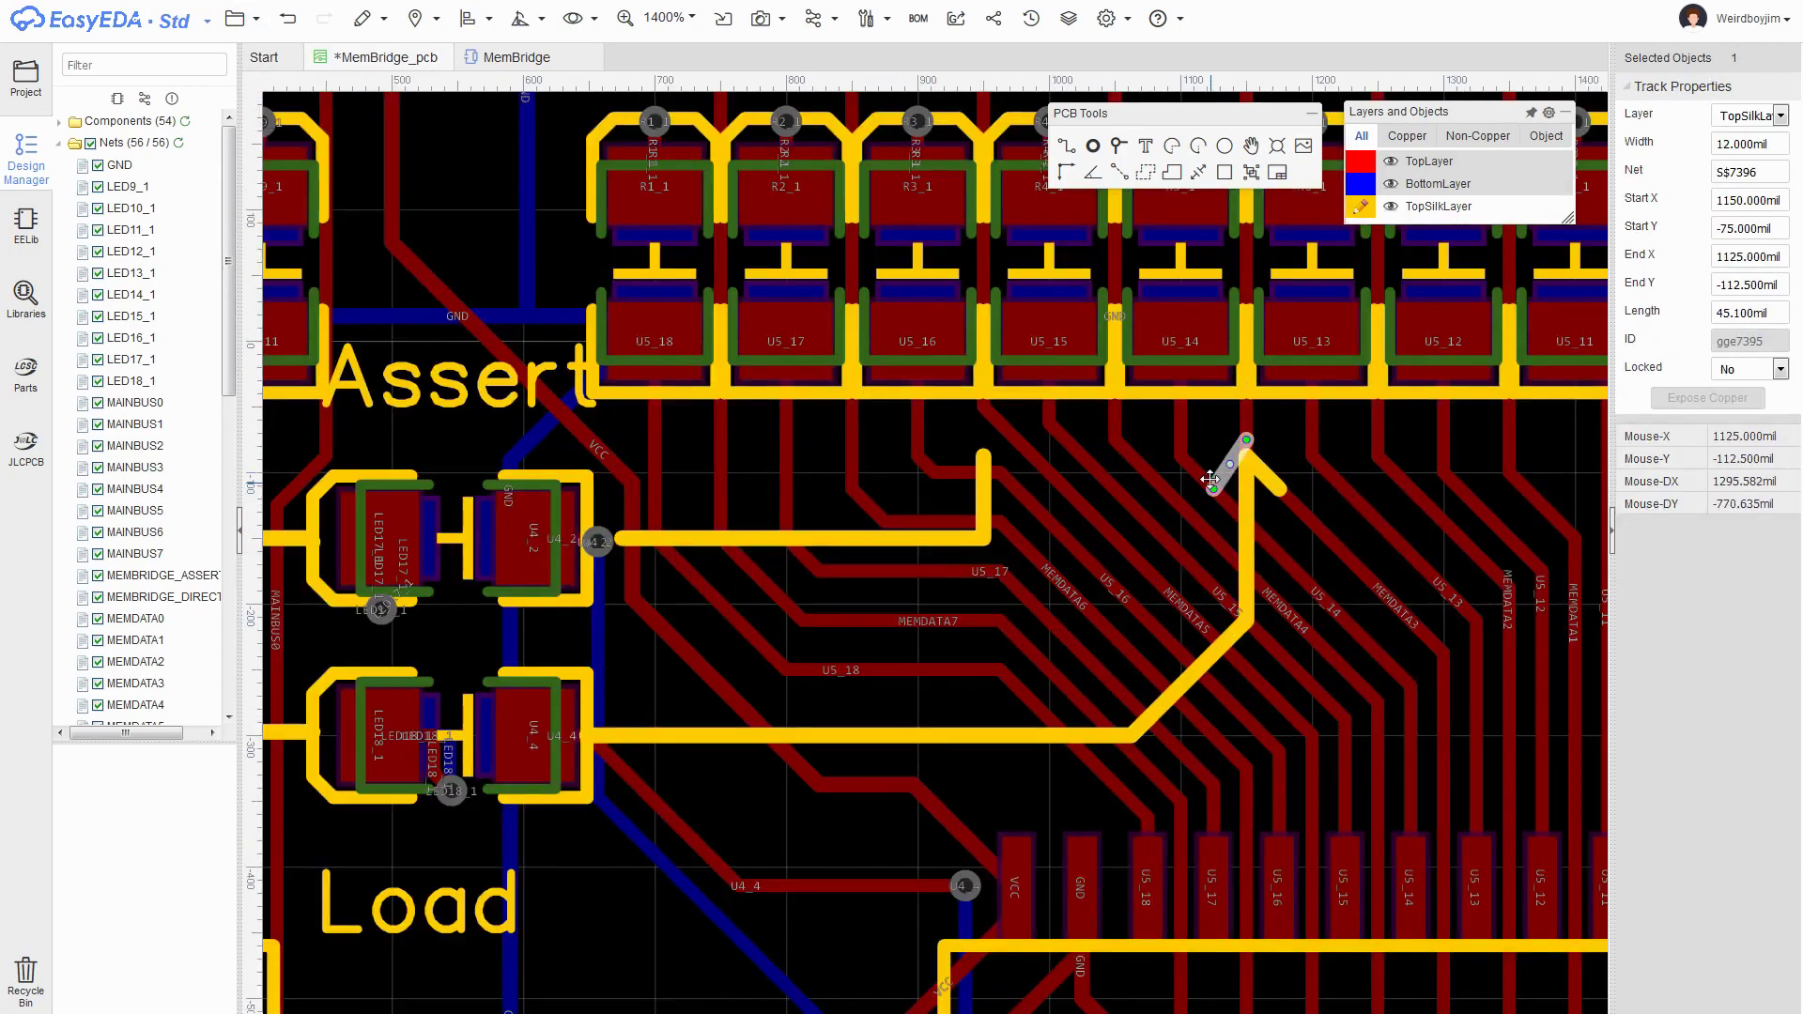
pyautogui.click(983, 488)
pyautogui.scroll(-4, 1285, 460)
pyautogui.click(1469, 552)
pyautogui.moveTo(1469, 552); pyautogui.dragTo(1240, 439, button='right')
pyautogui.click(1360, 160)
pyautogui.scroll(1, 757, 314)
pyautogui.hotkey('ctrl', 'a')
pyautogui.scroll(-2, 647, 342)
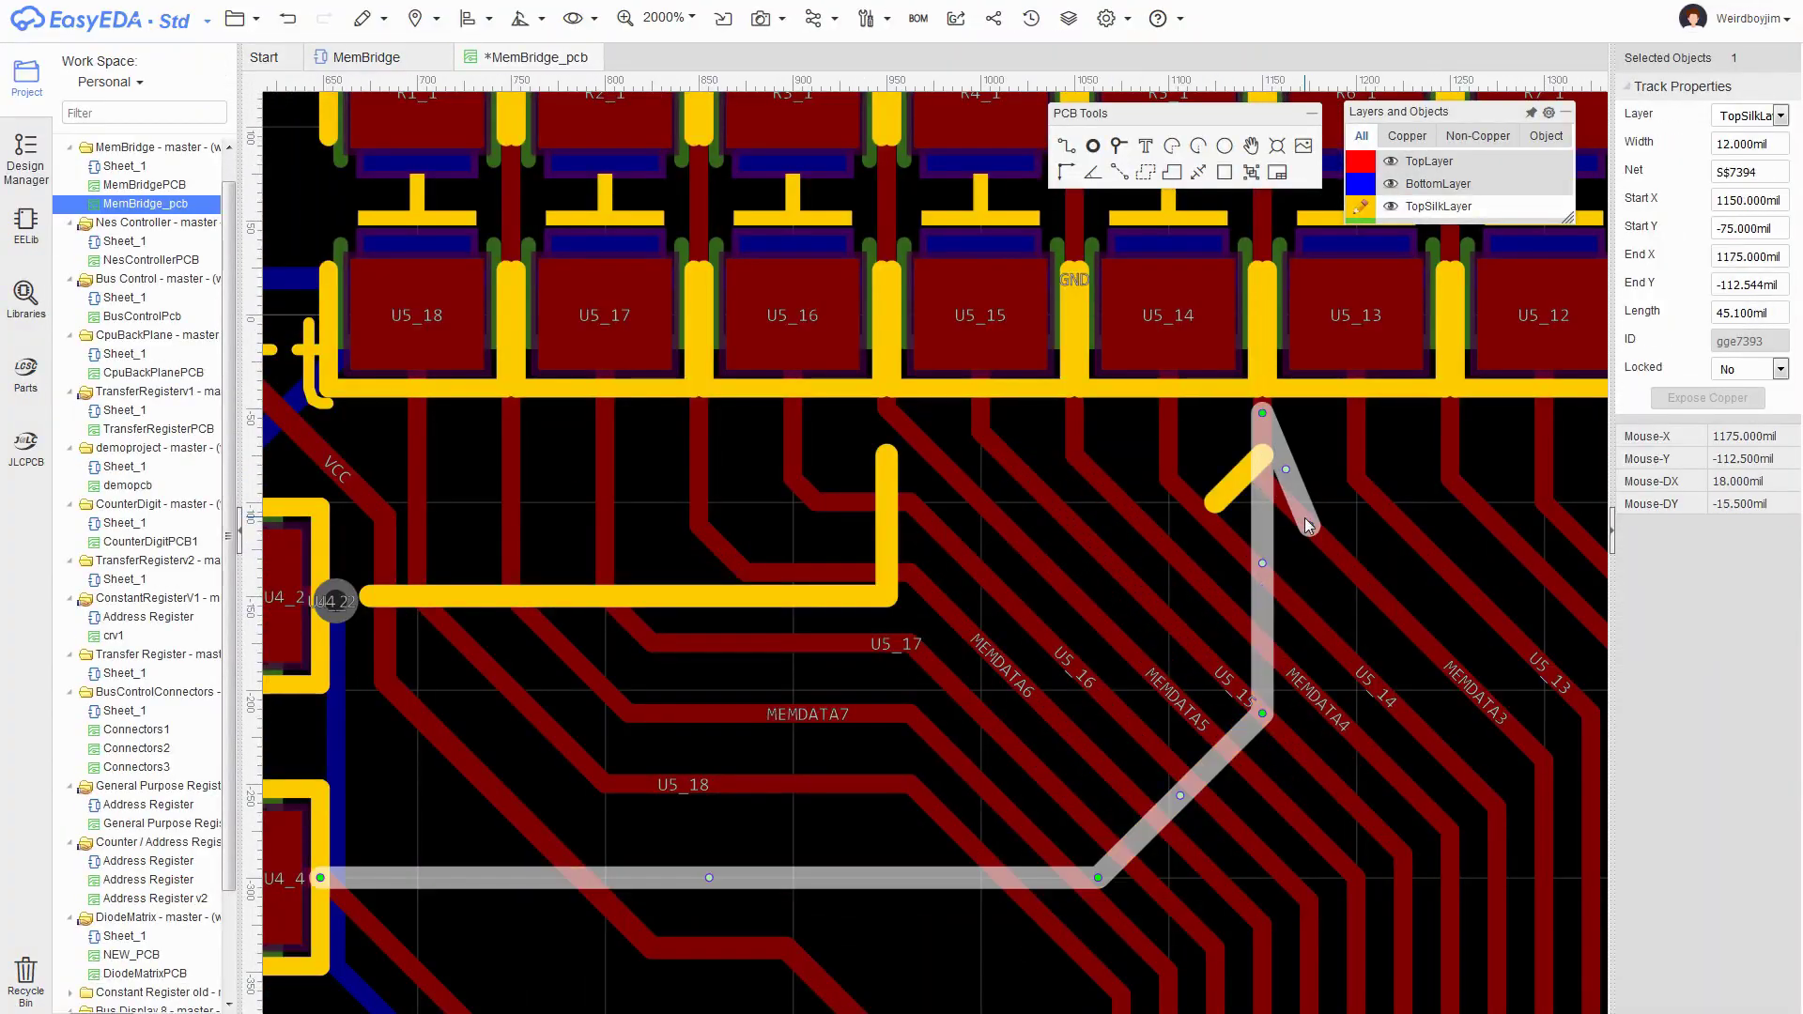
# - Adjust the end of the Load arrow's head below the MEMDATA LEDs
pyautogui.moveTo(1305, 517); pyautogui.dragTo(1309, 501)
pyautogui.click(1388, 547)
pyautogui.scroll(-3, 1390, 546)
pyautogui.scroll(2, 1122, 558)
pyautogui.scroll(-4, 1341, 575)
pyautogui.scroll(-2, 840, 238)
pyautogui.click(256, 22)
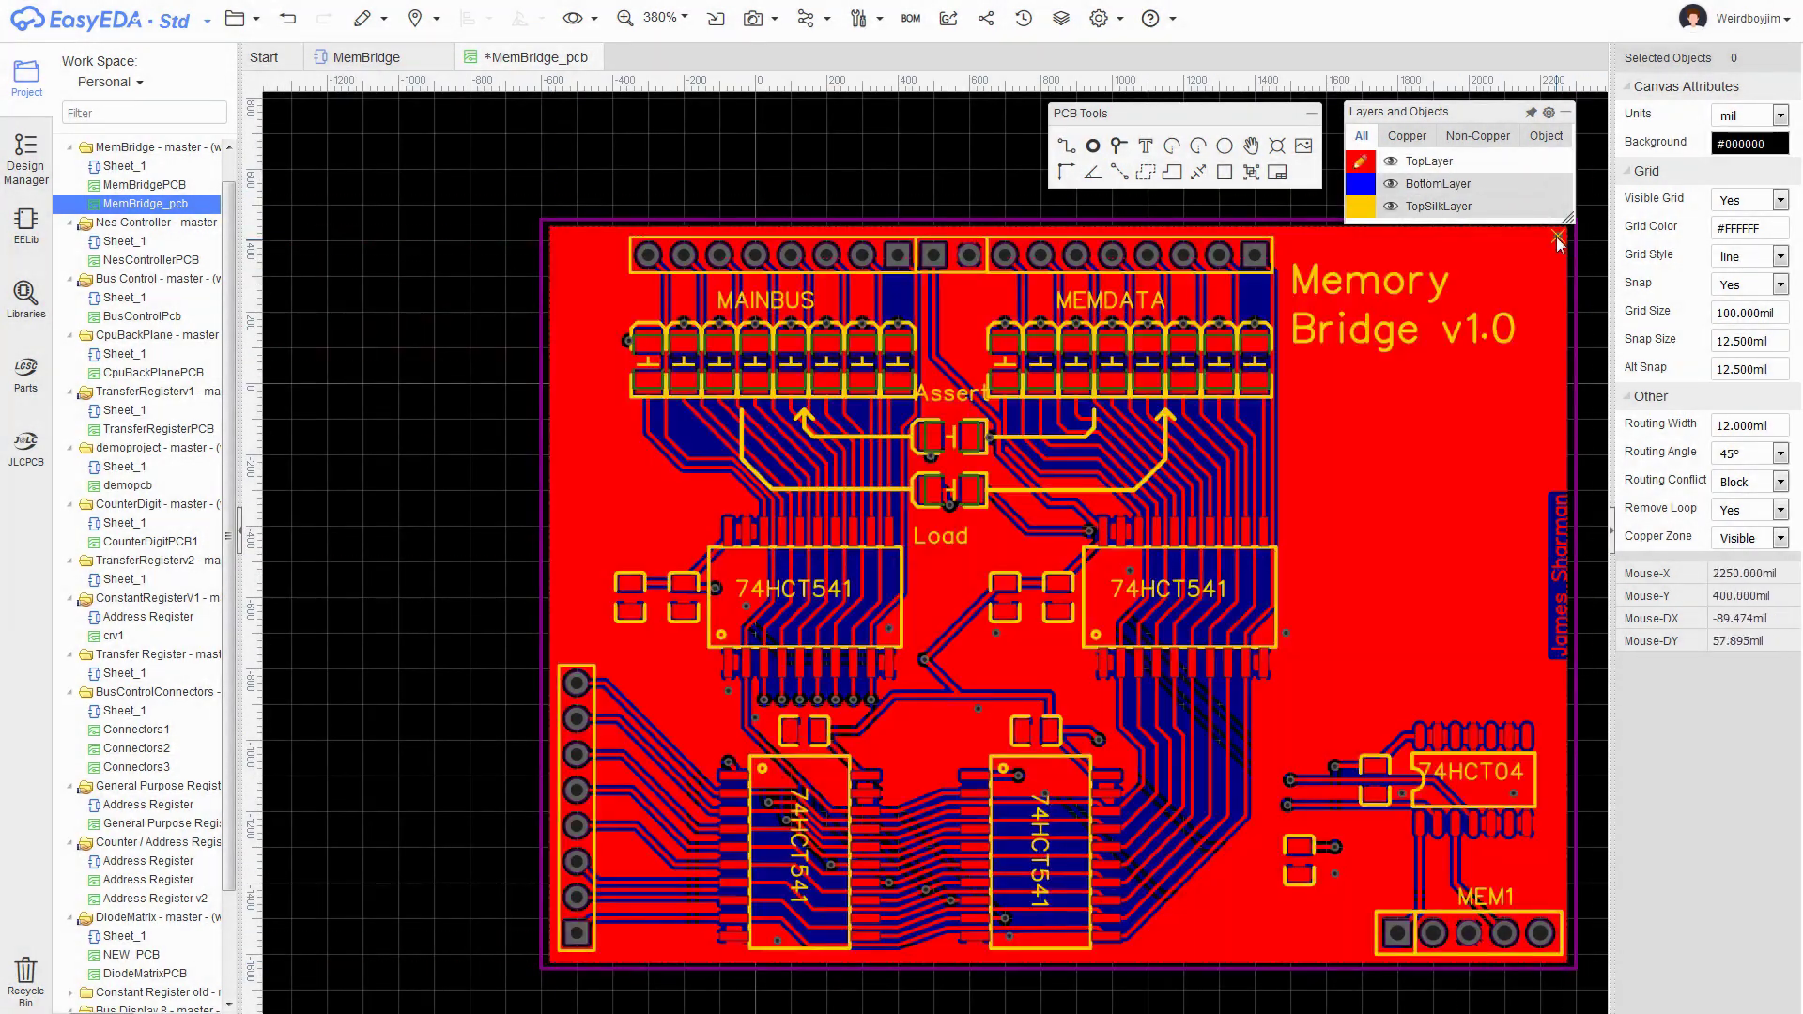
# - Place stitching vias across the copper areas, checking the free space on the bottom and top layers
pyautogui.press('b')
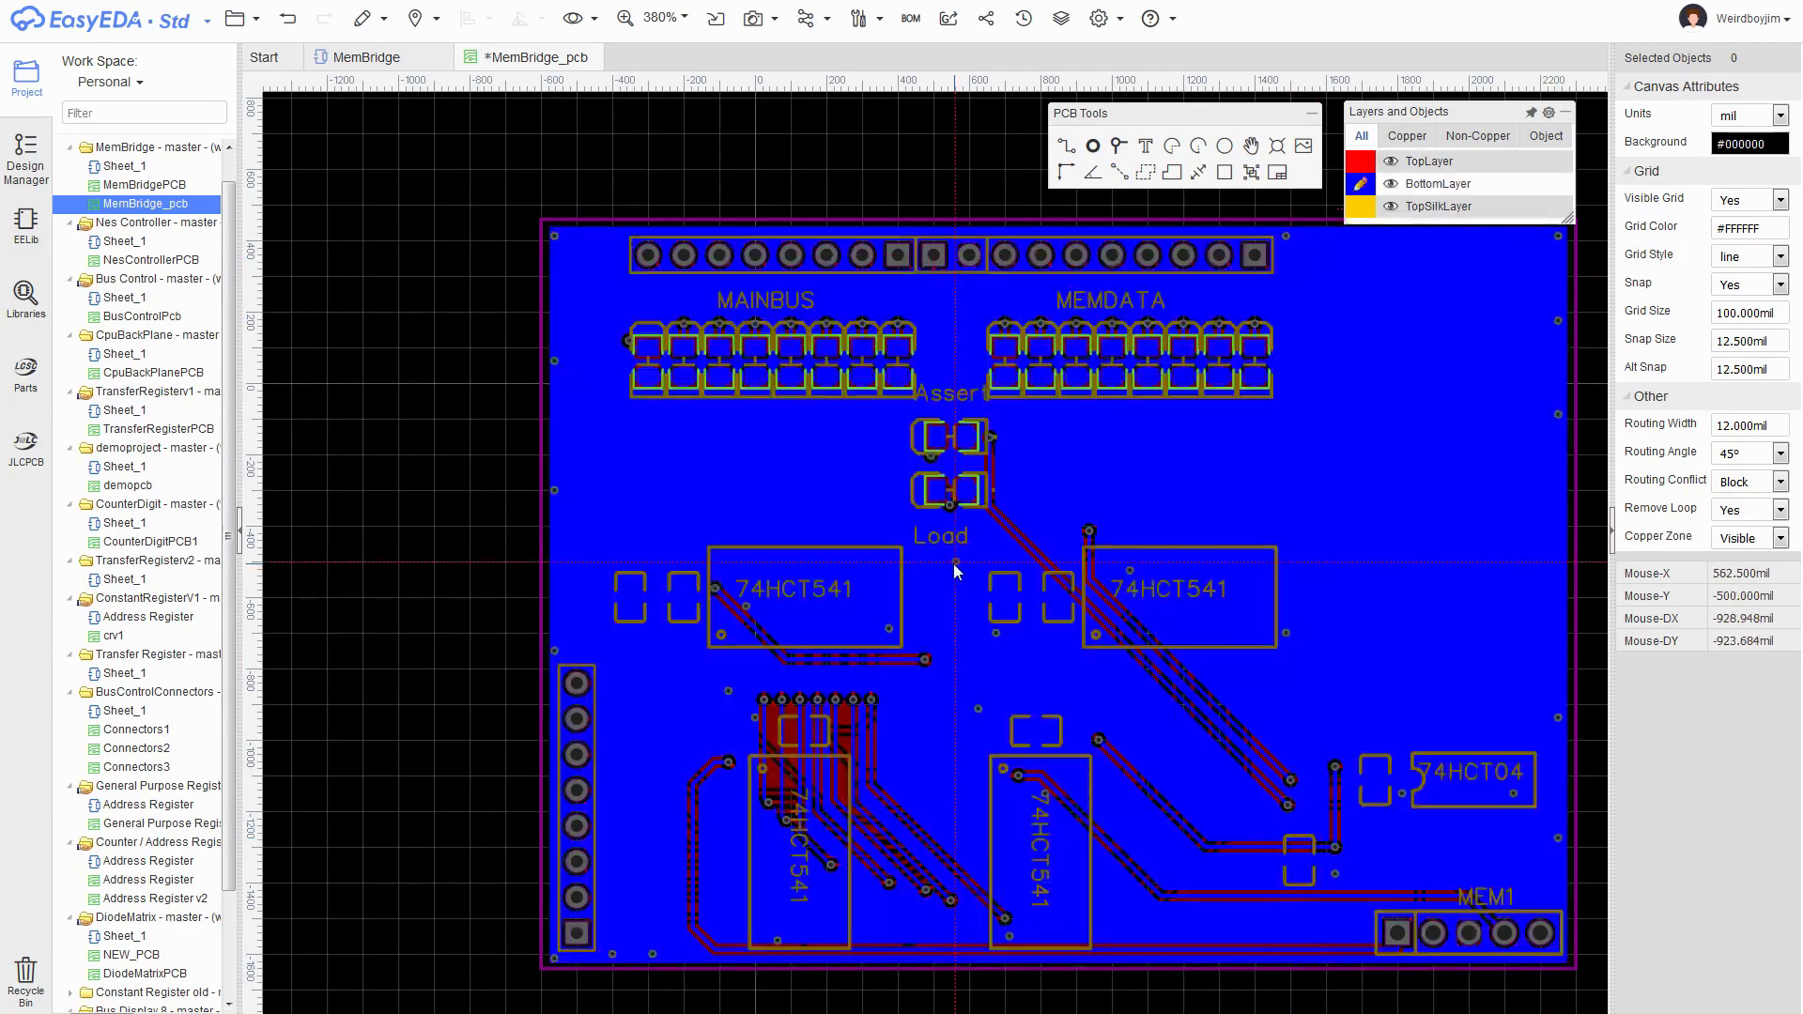
pyautogui.press('t')
pyautogui.scroll(2, 1108, 509)
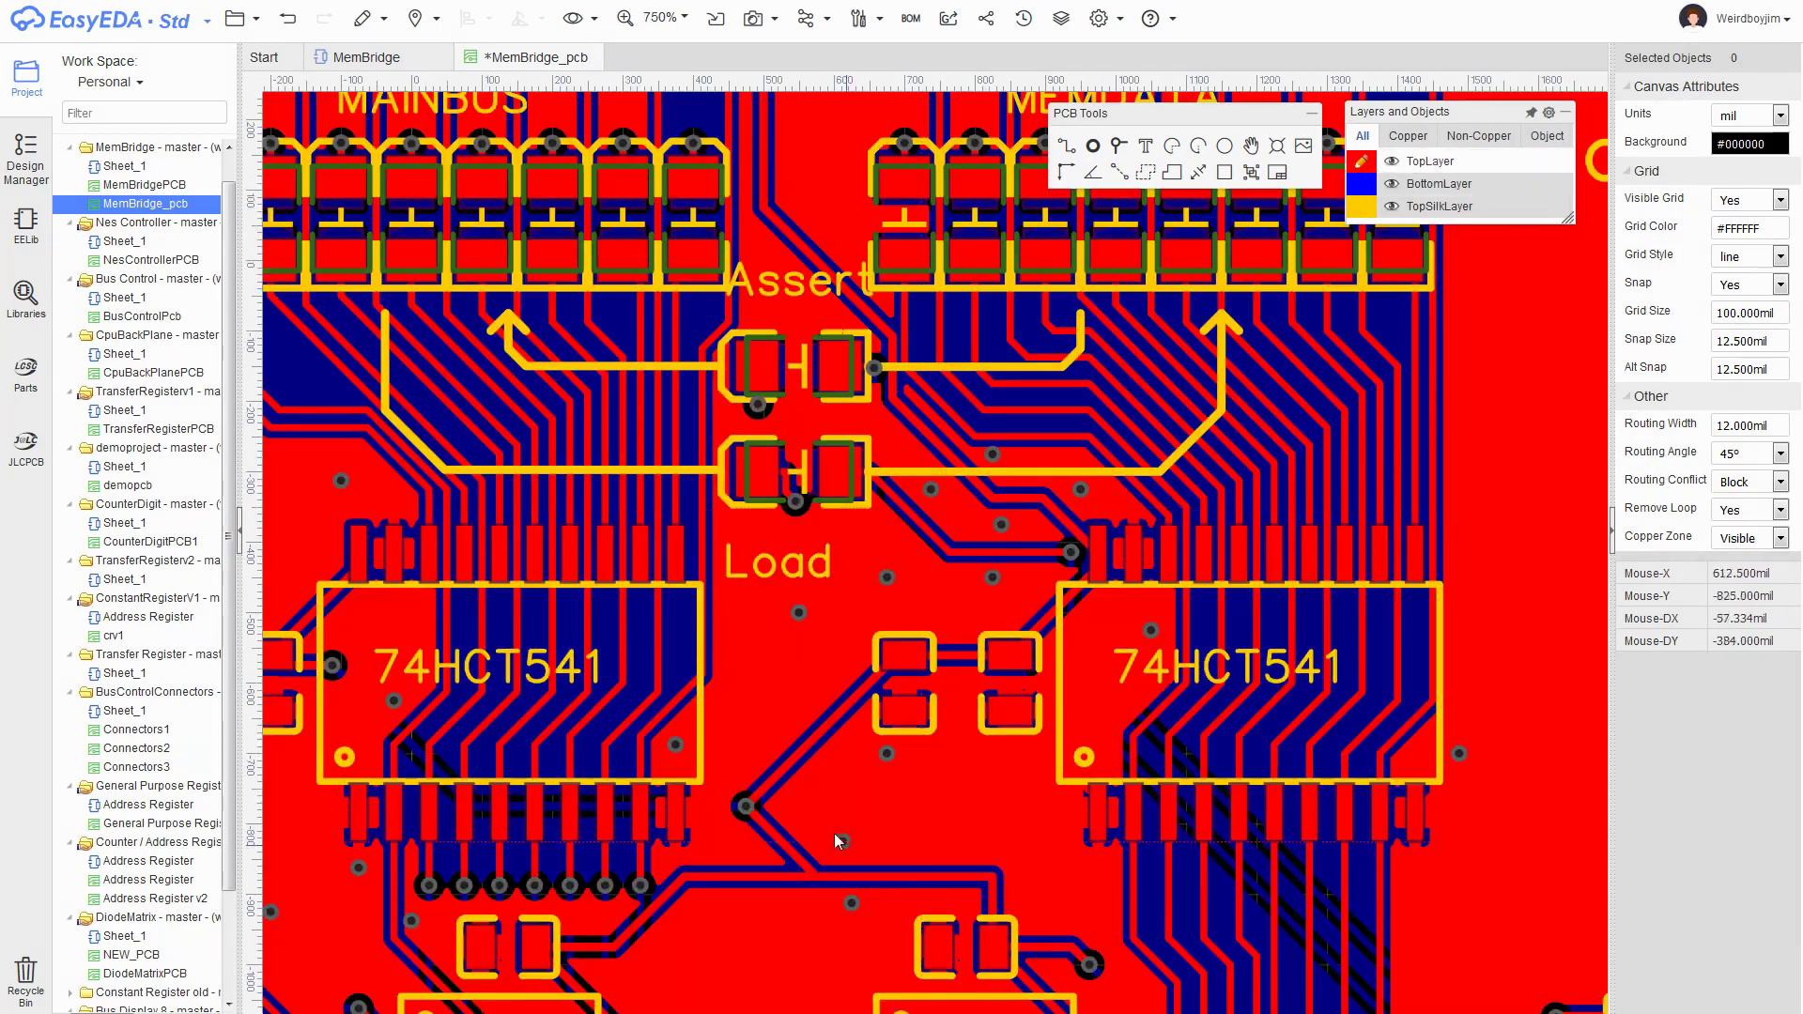
pyautogui.scroll(-1, 835, 836)
pyautogui.moveTo(835, 836); pyautogui.dragTo(820, 542, button='right')
pyautogui.scroll(2, 1094, 939)
pyautogui.moveTo(1098, 939); pyautogui.dragTo(1114, 571, button='right')
pyautogui.press('b')
pyautogui.press('t')
pyautogui.scroll(-3, 1078, 490)
pyautogui.moveTo(1078, 490); pyautogui.dragTo(1093, 868, button='right')
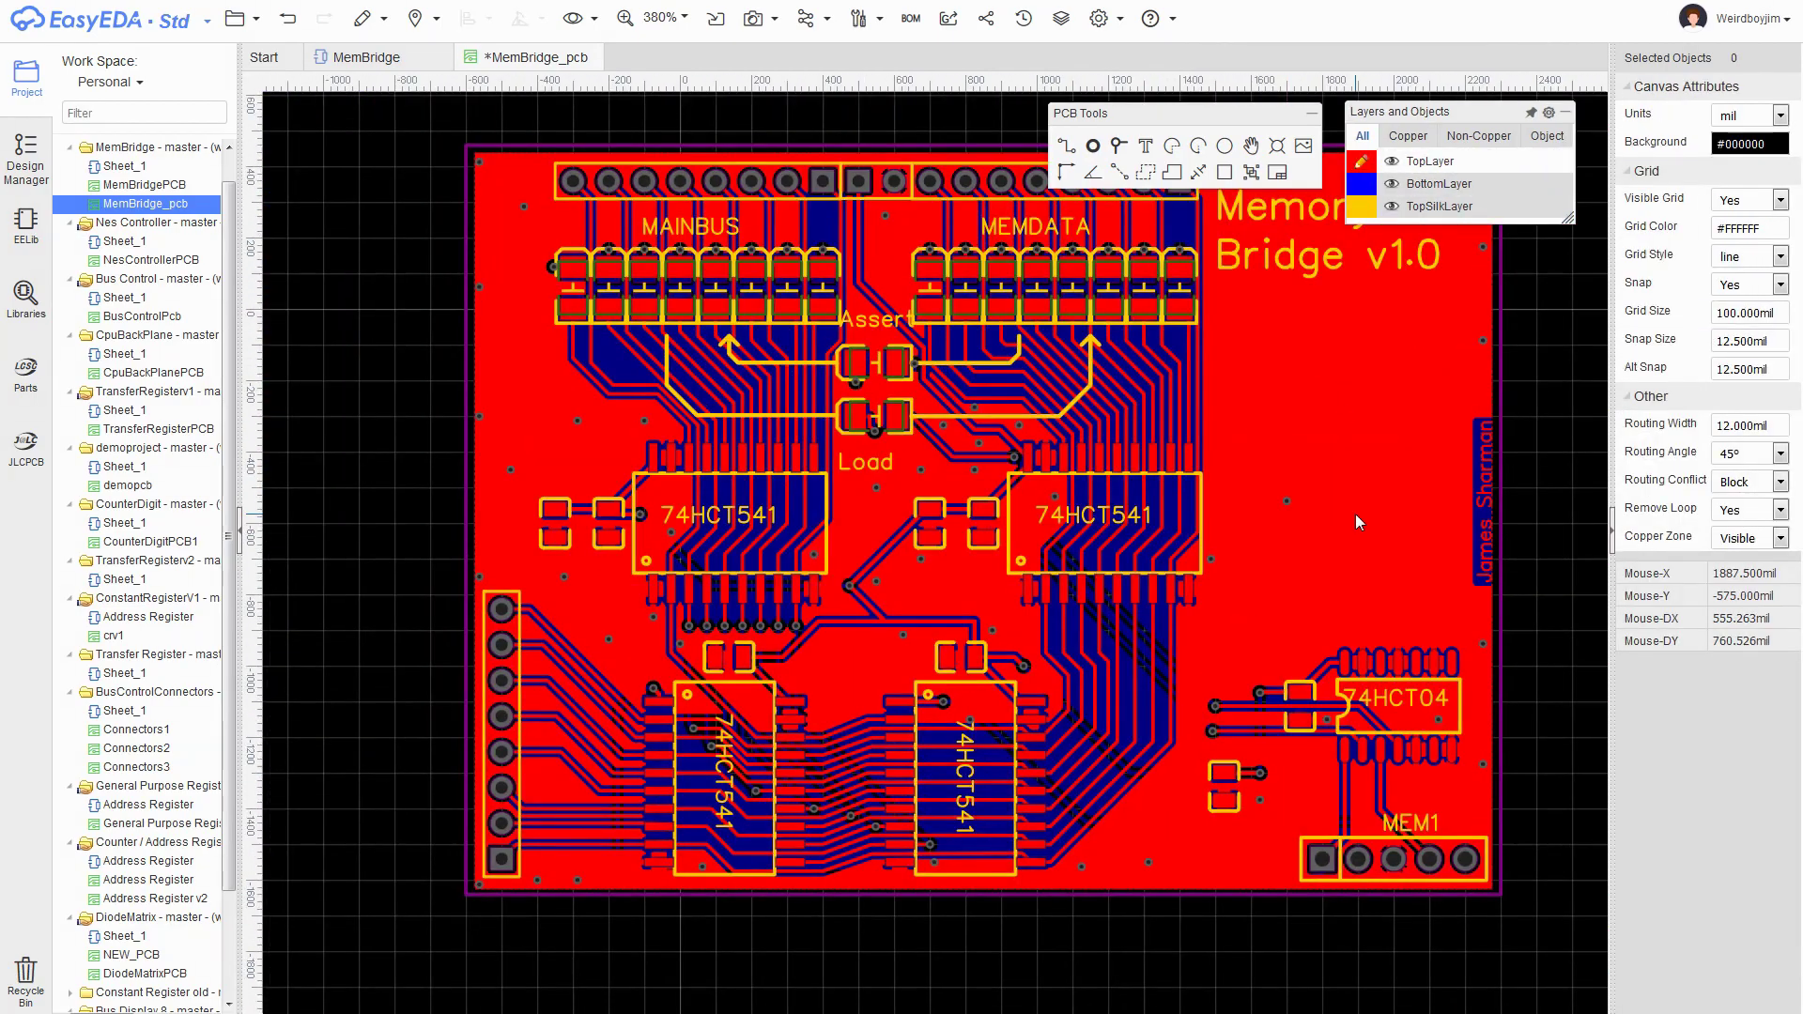
# - Move the designer's name on the bottom layer slightly inward from the board's right edge and rebuild the copper areas
pyautogui.moveTo(1484, 498); pyautogui.dragTo(1470, 493)
pyautogui.click(502, 153)
pyautogui.hotkey('shift', 'b')
pyautogui.press('v')
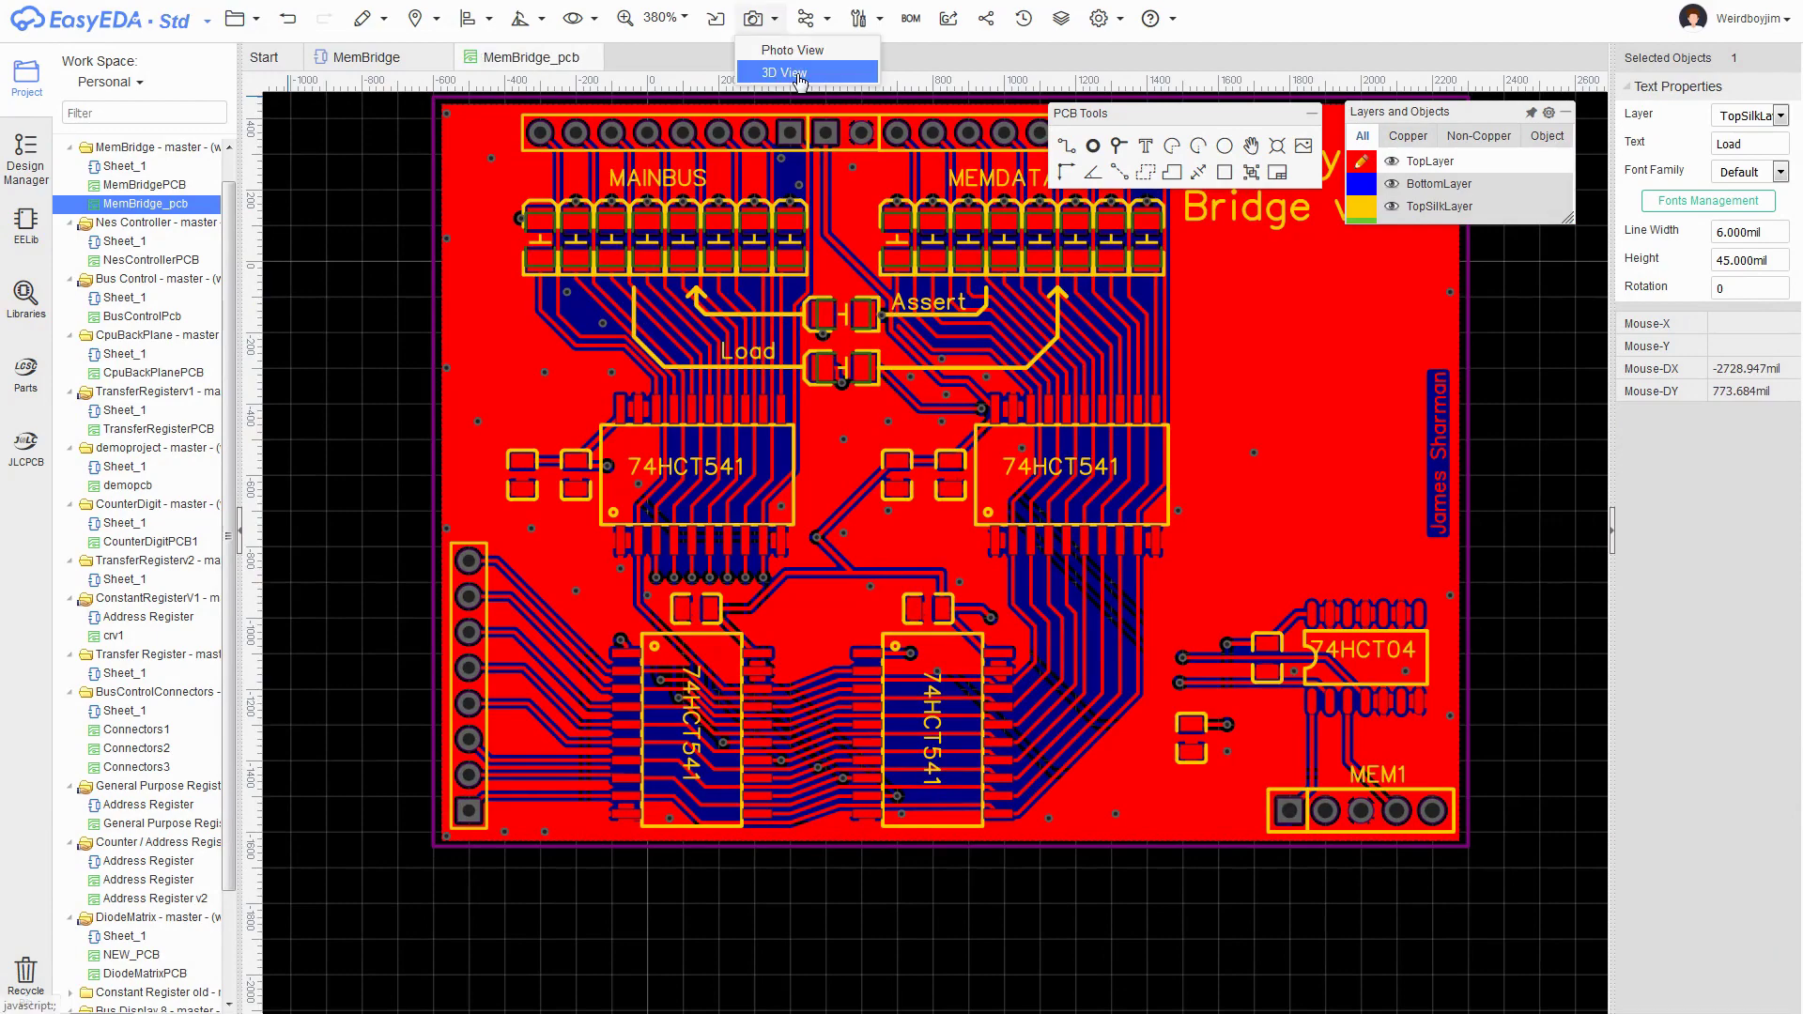
# - Inspect the board and its Assert and Load labels in the 3D view, and return to the PCB layout
pyautogui.click(776, 69)
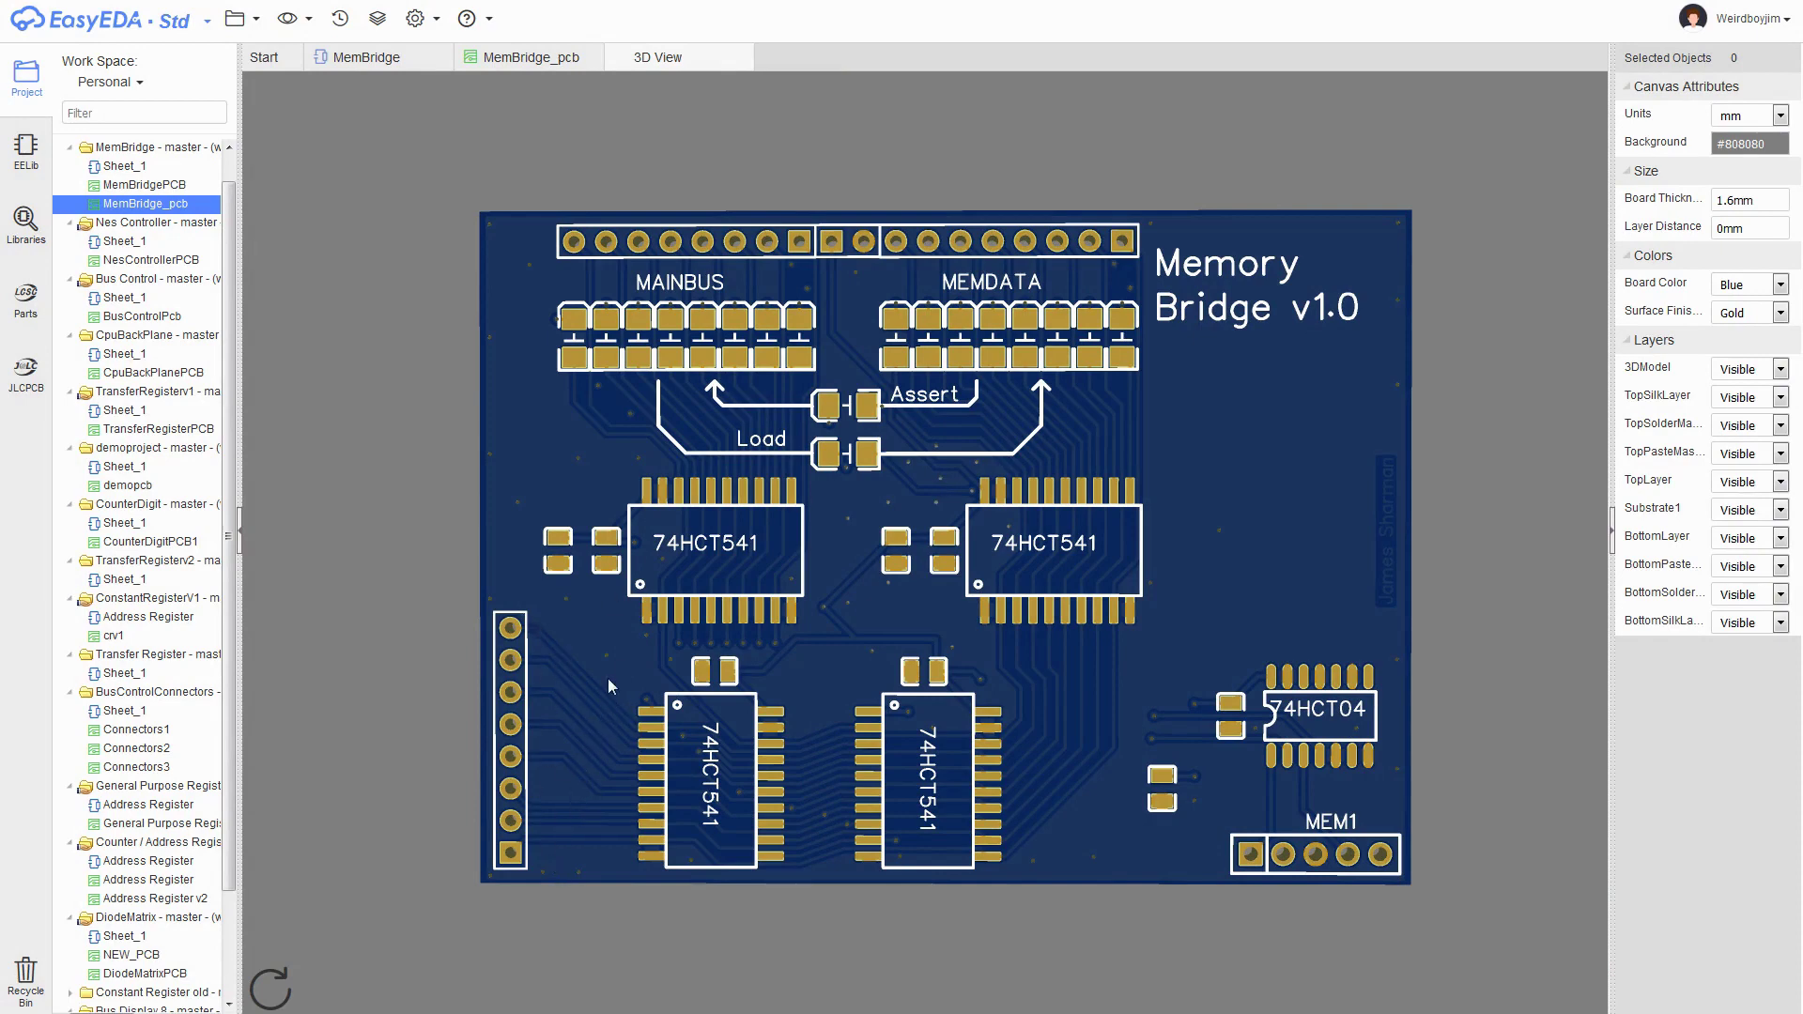
pyautogui.click(530, 58)
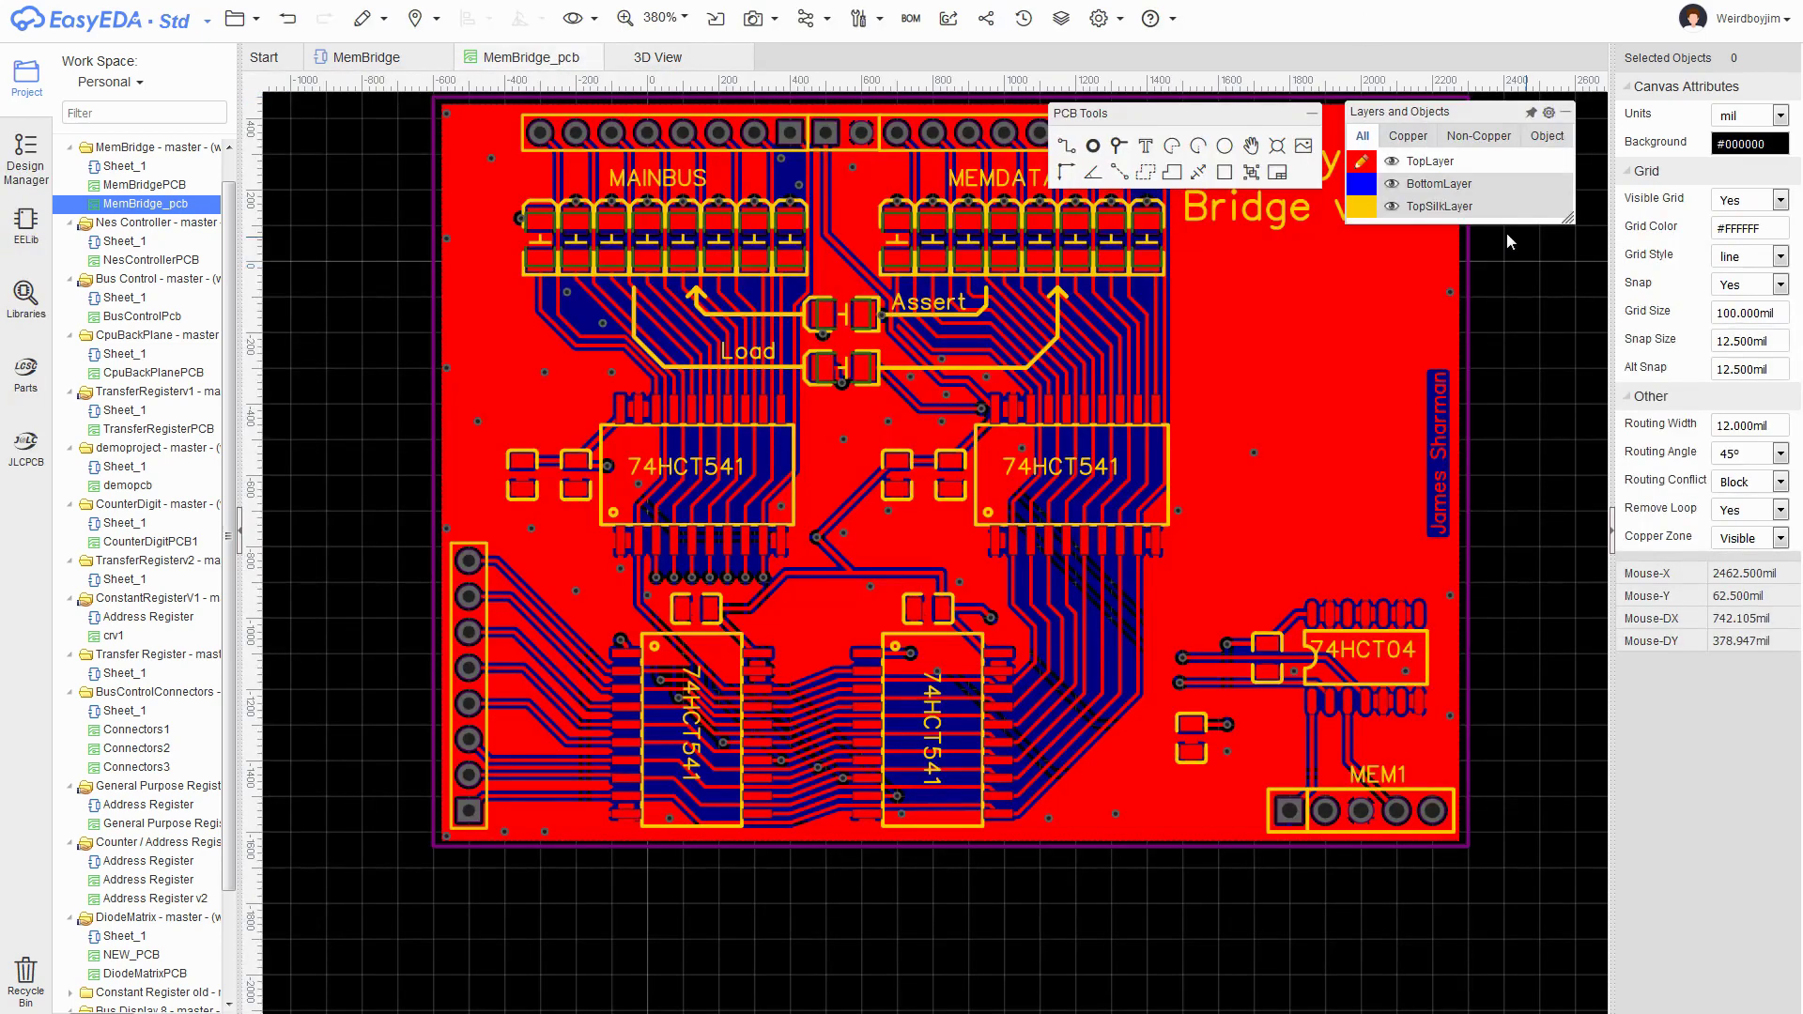
# - Add the text MEMDATA on TopSilkLayer, rotated 90°, beside the vertical connector at the board's left edge
pyautogui.click(1362, 206)
pyautogui.click(1145, 146)
pyautogui.click(621, 929)
pyautogui.click(608, 905)
pyautogui.click(1758, 140)
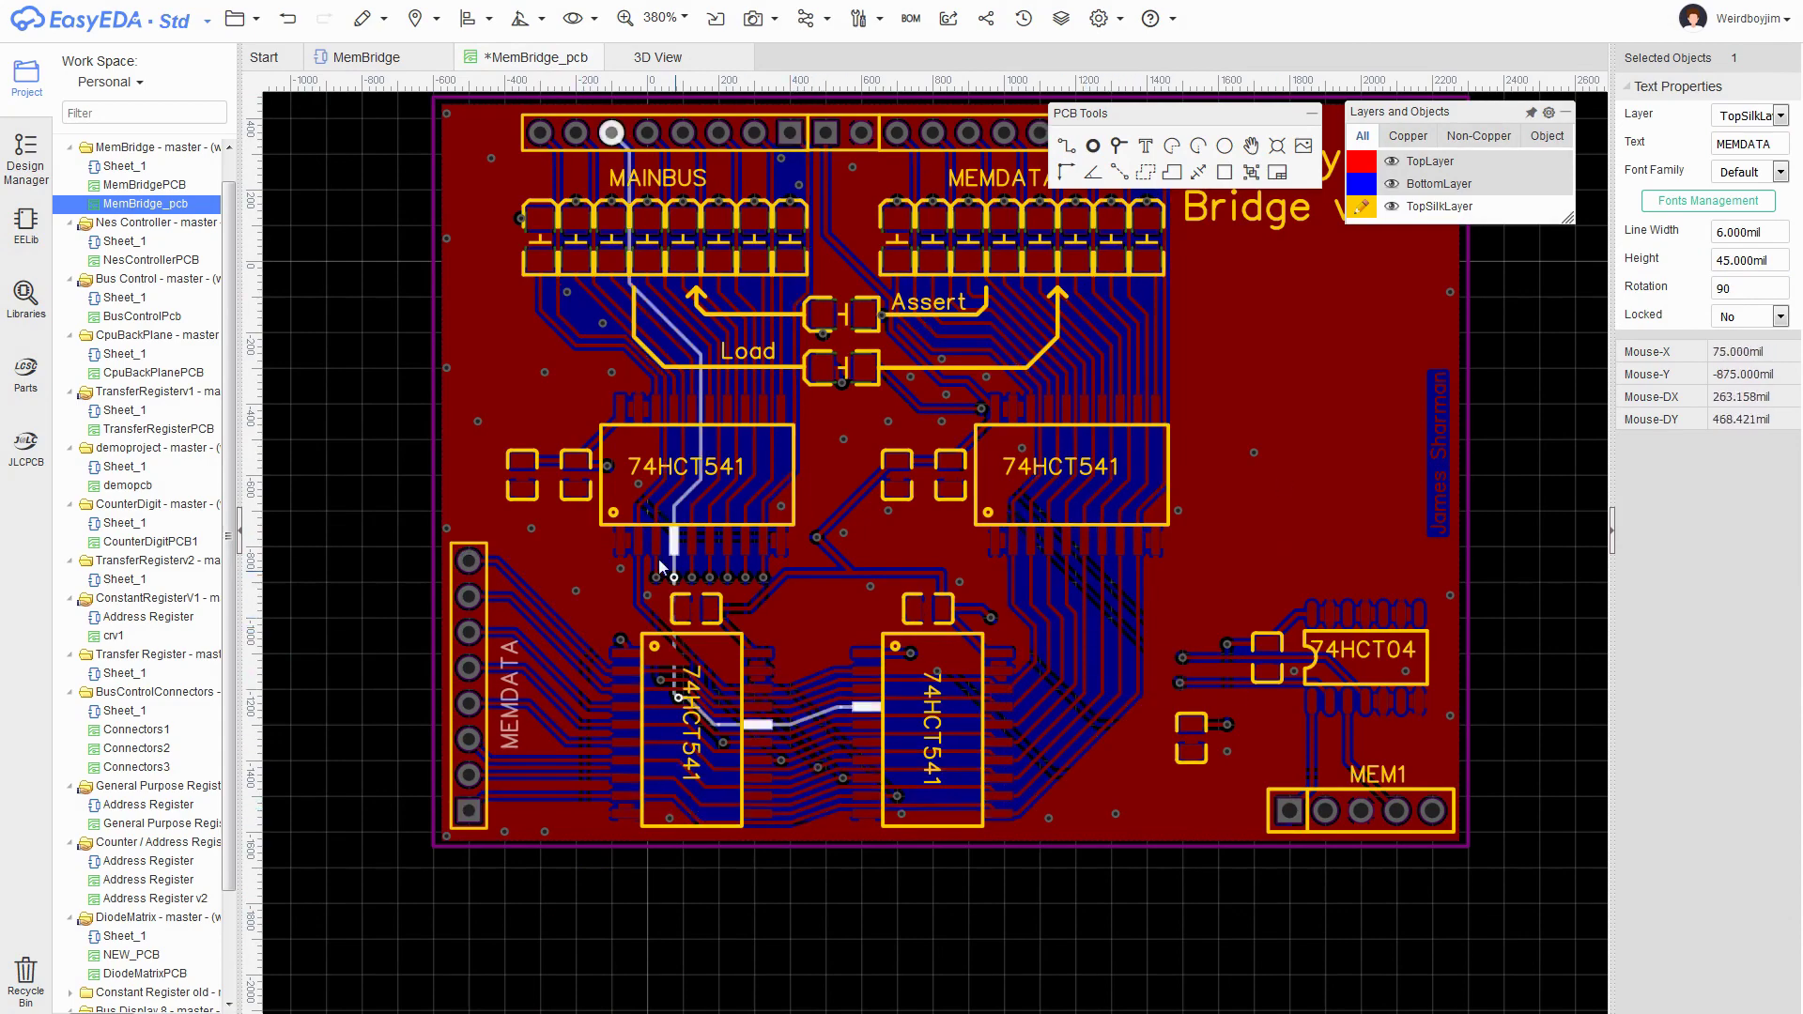
# - Examine the vertical connector's MEMDATA label on the whole board in the 3D view and return to the PCB layout
pyautogui.scroll(-2, 765, 497)
pyautogui.click(719, 60)
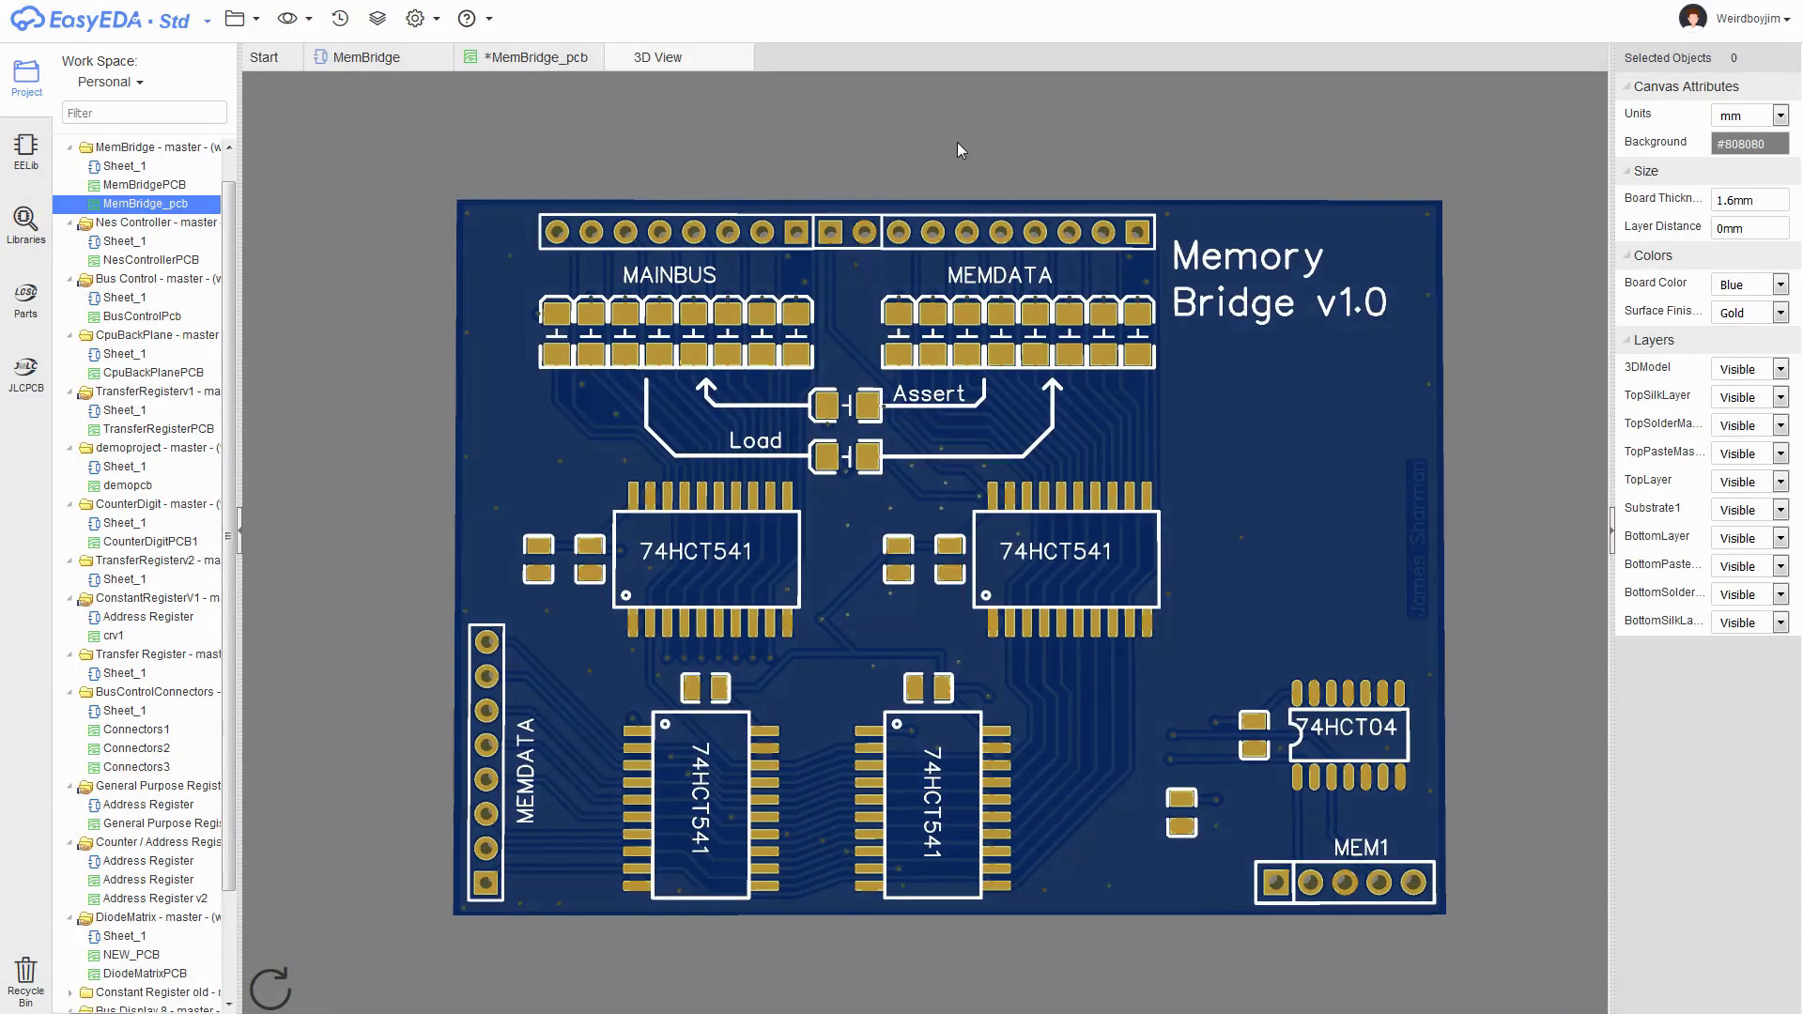
pyautogui.click(487, 60)
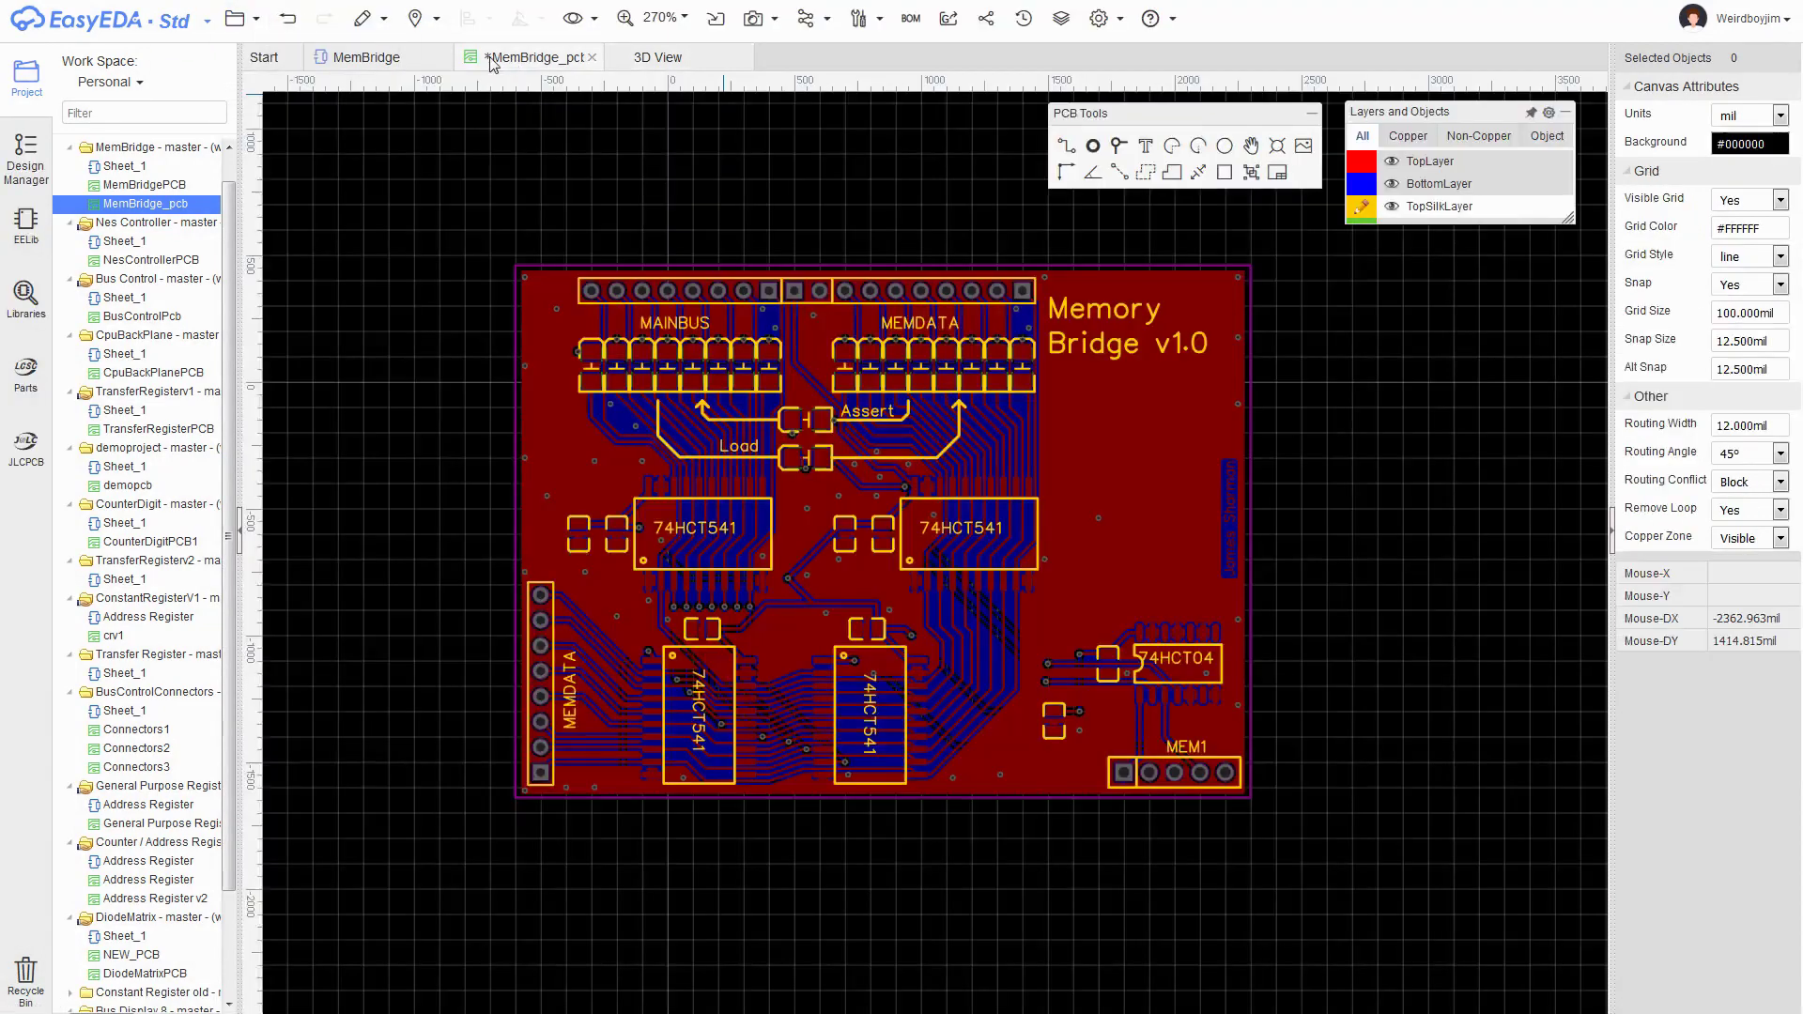
# - Run the design rule check and open the Gerber fabrication file options for the board
pyautogui.click(317, 250)
pyautogui.click(820, 536)
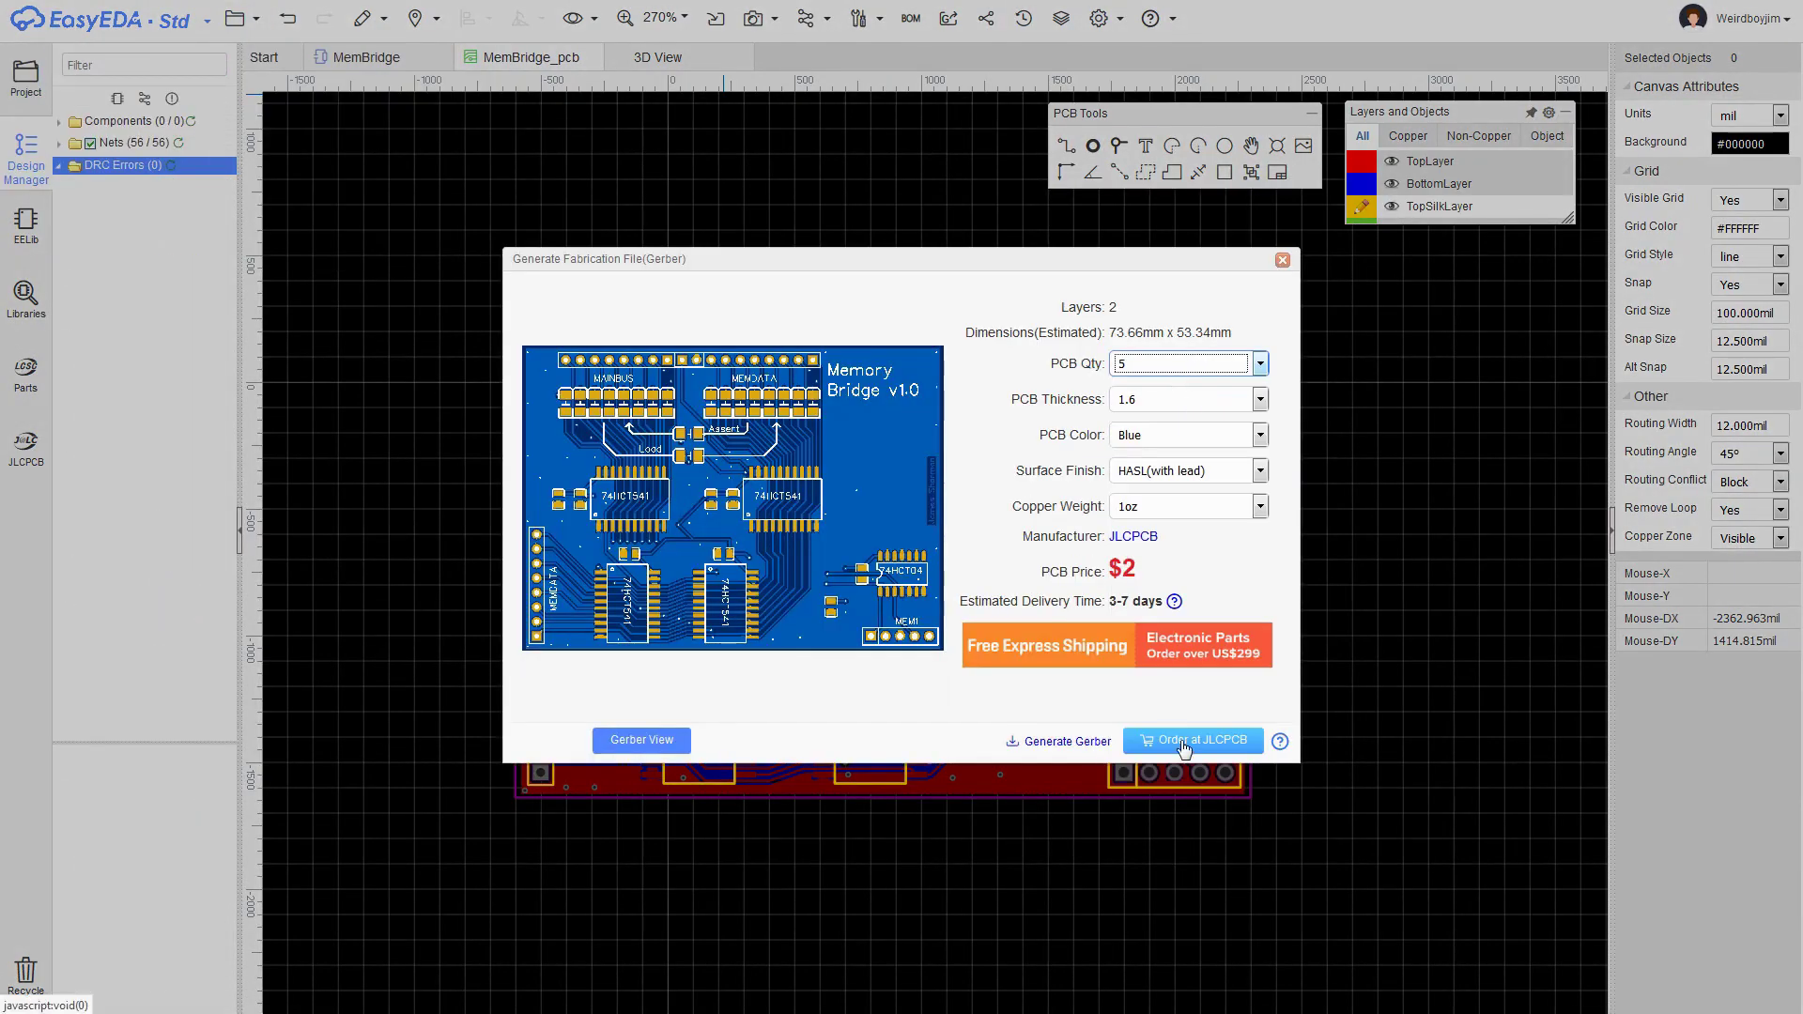